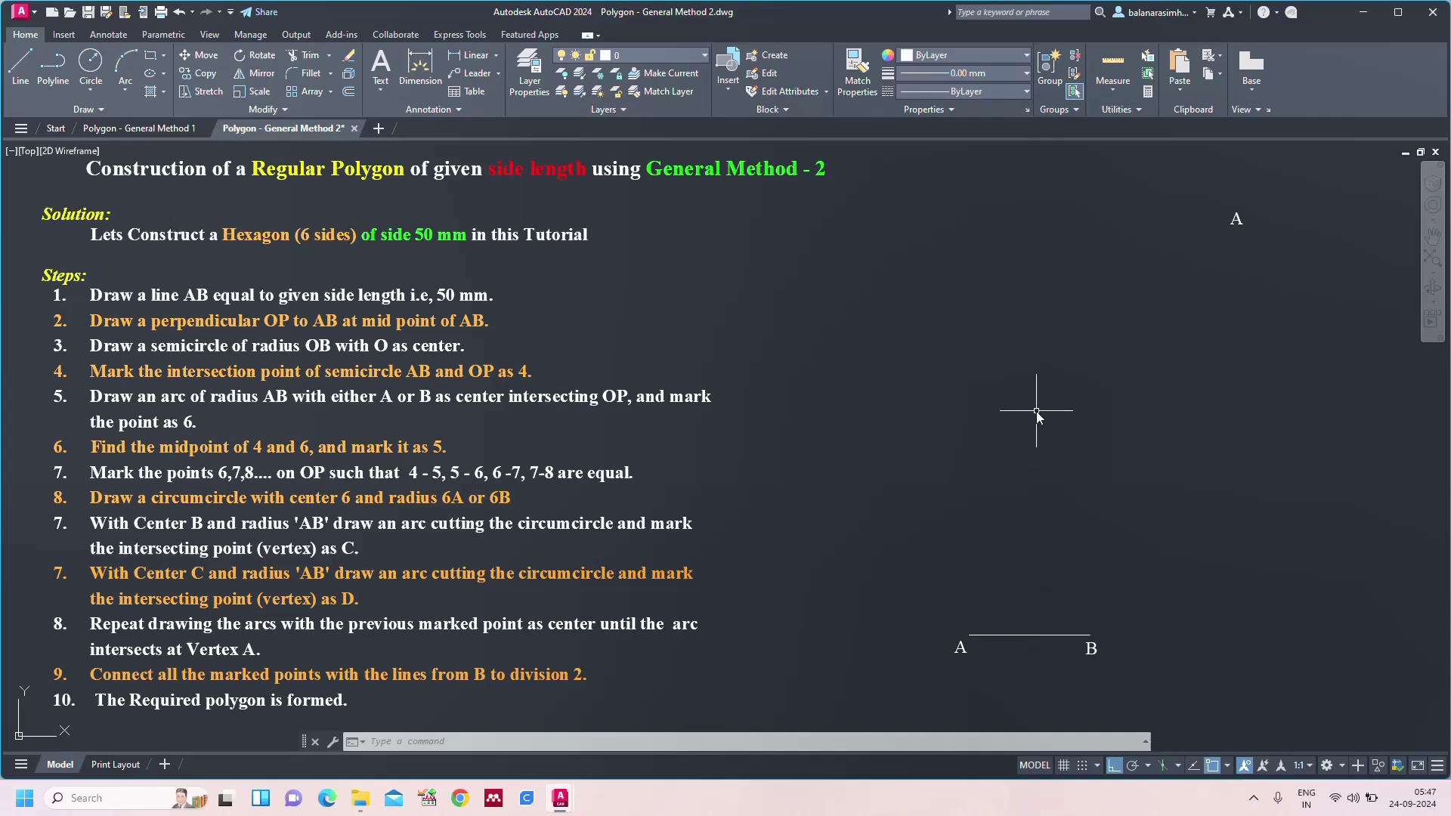
# - Draw a vertical line OP upward from the midpoint of line AB
pyautogui.press('Escape')
pyautogui.press('Escape')
pyautogui.write('l')
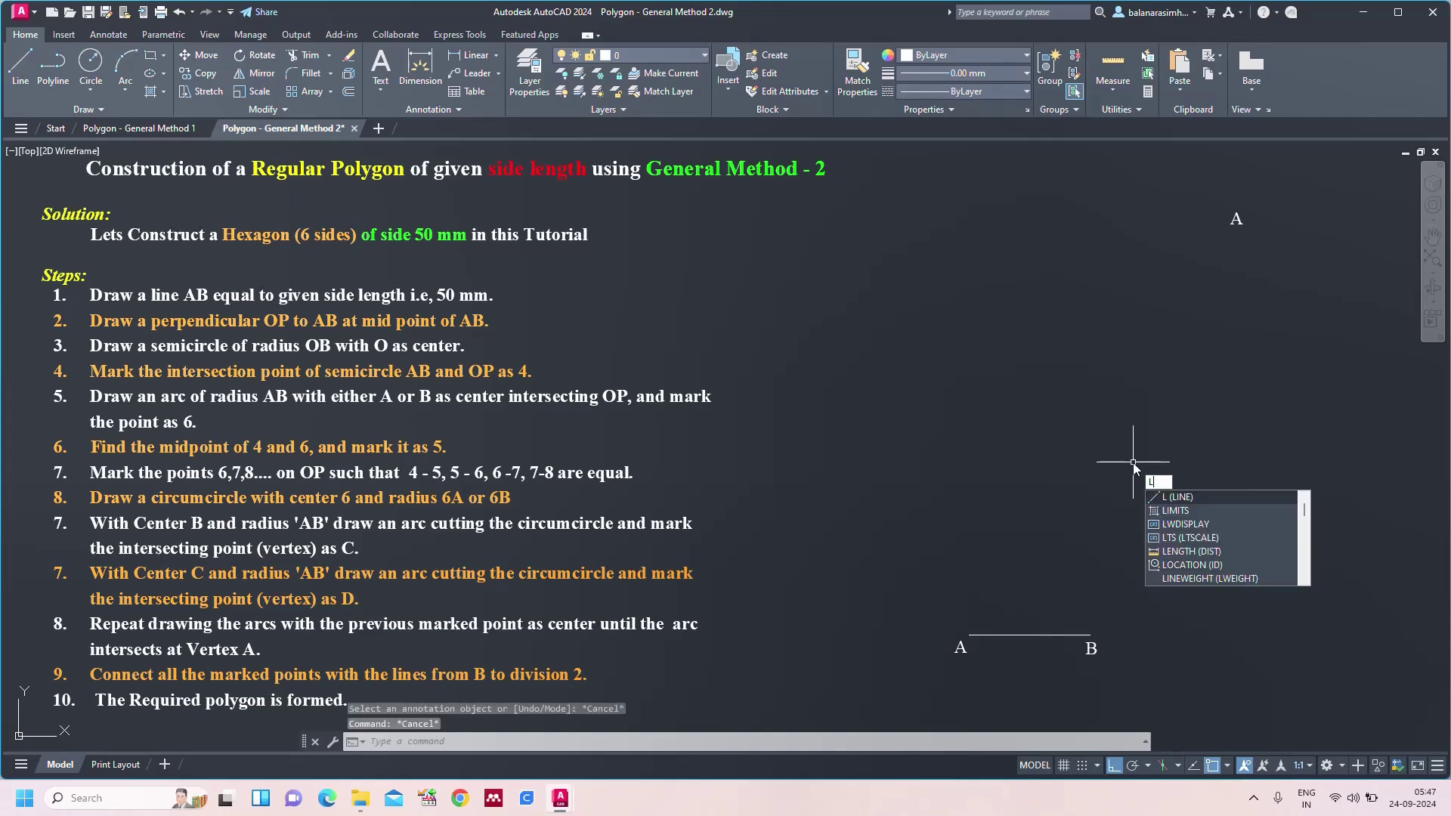
pyautogui.press('Return')
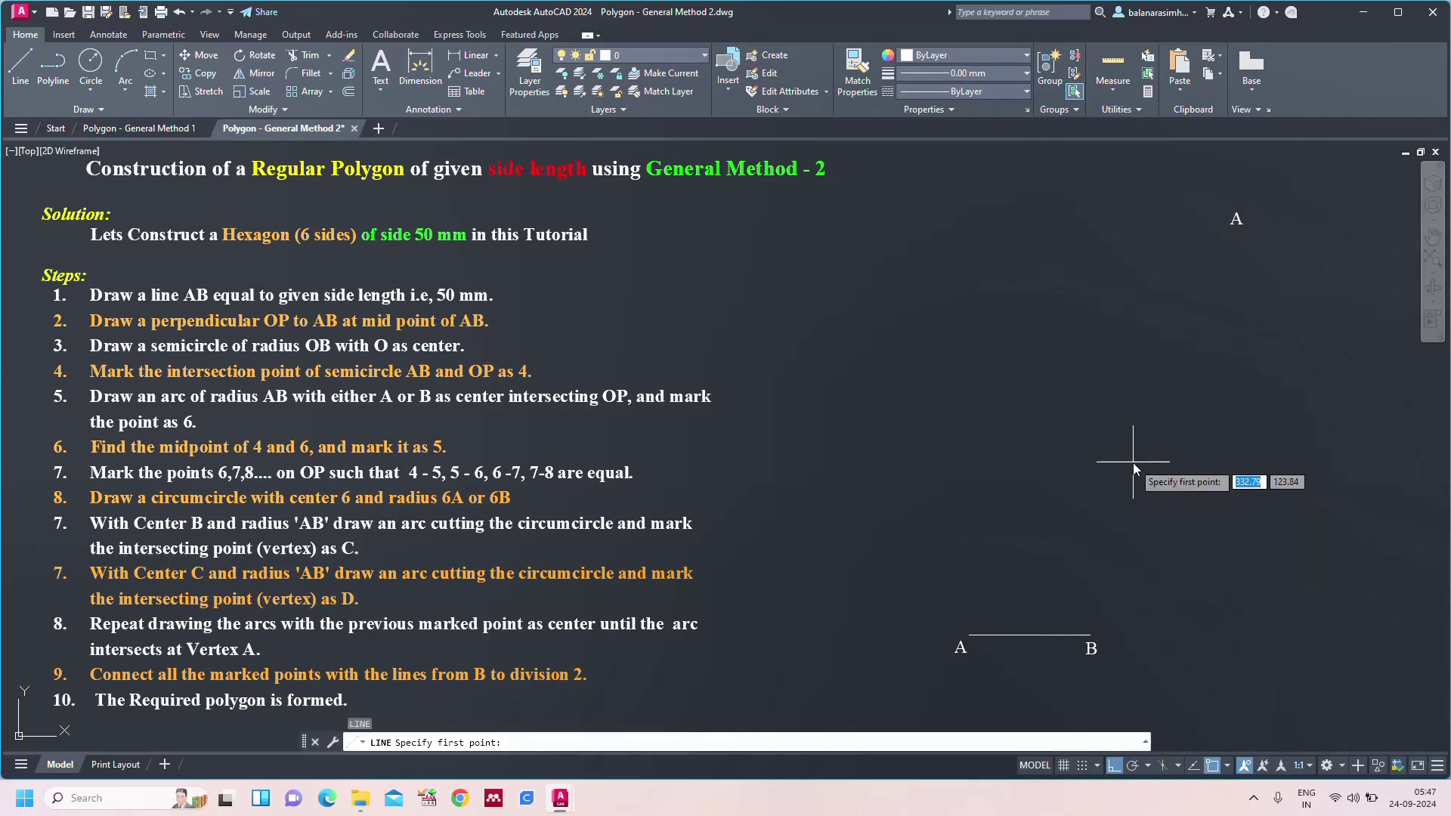
pyautogui.click(1030, 635)
pyautogui.click(1028, 345)
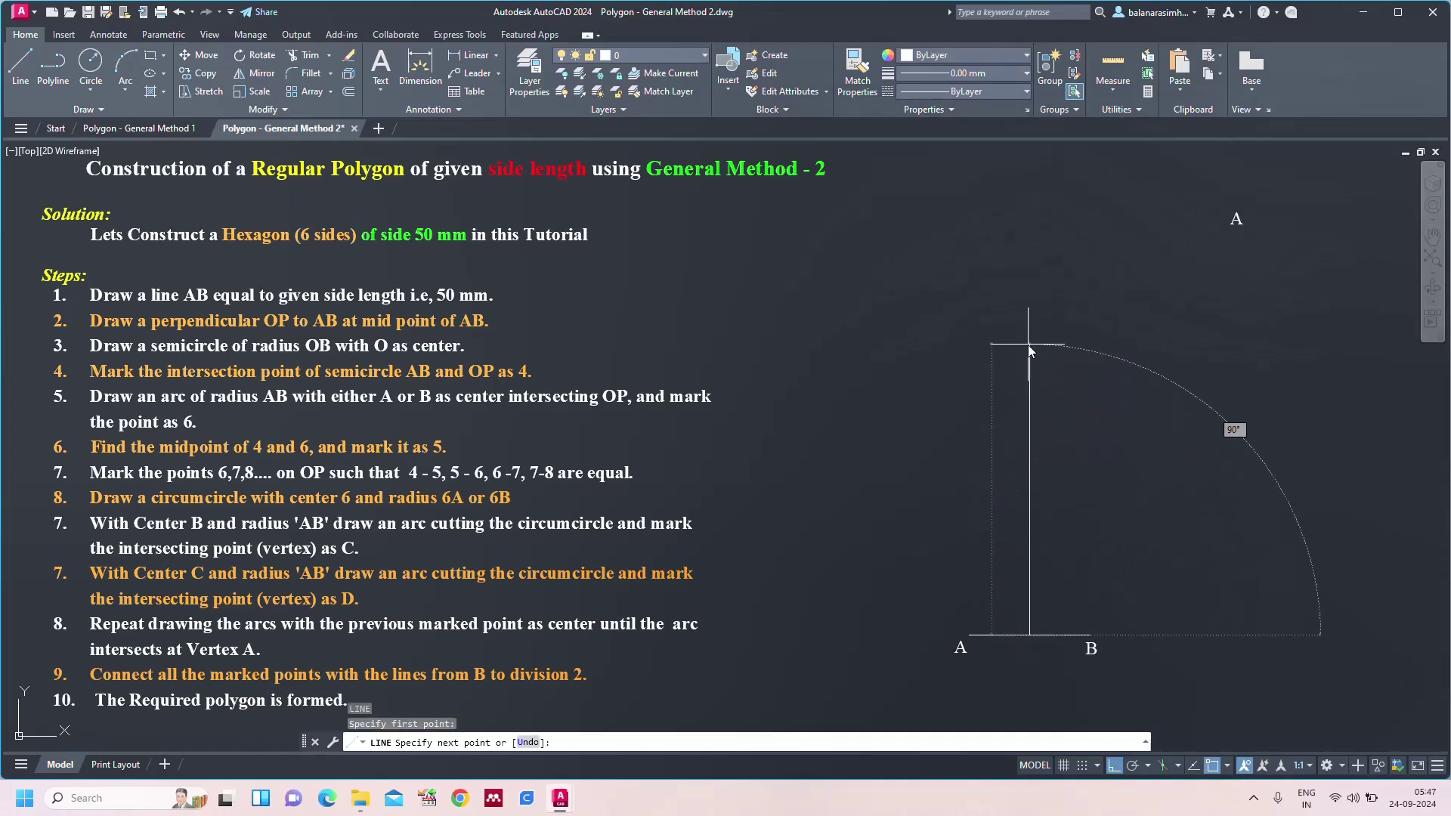
pyautogui.press('Escape')
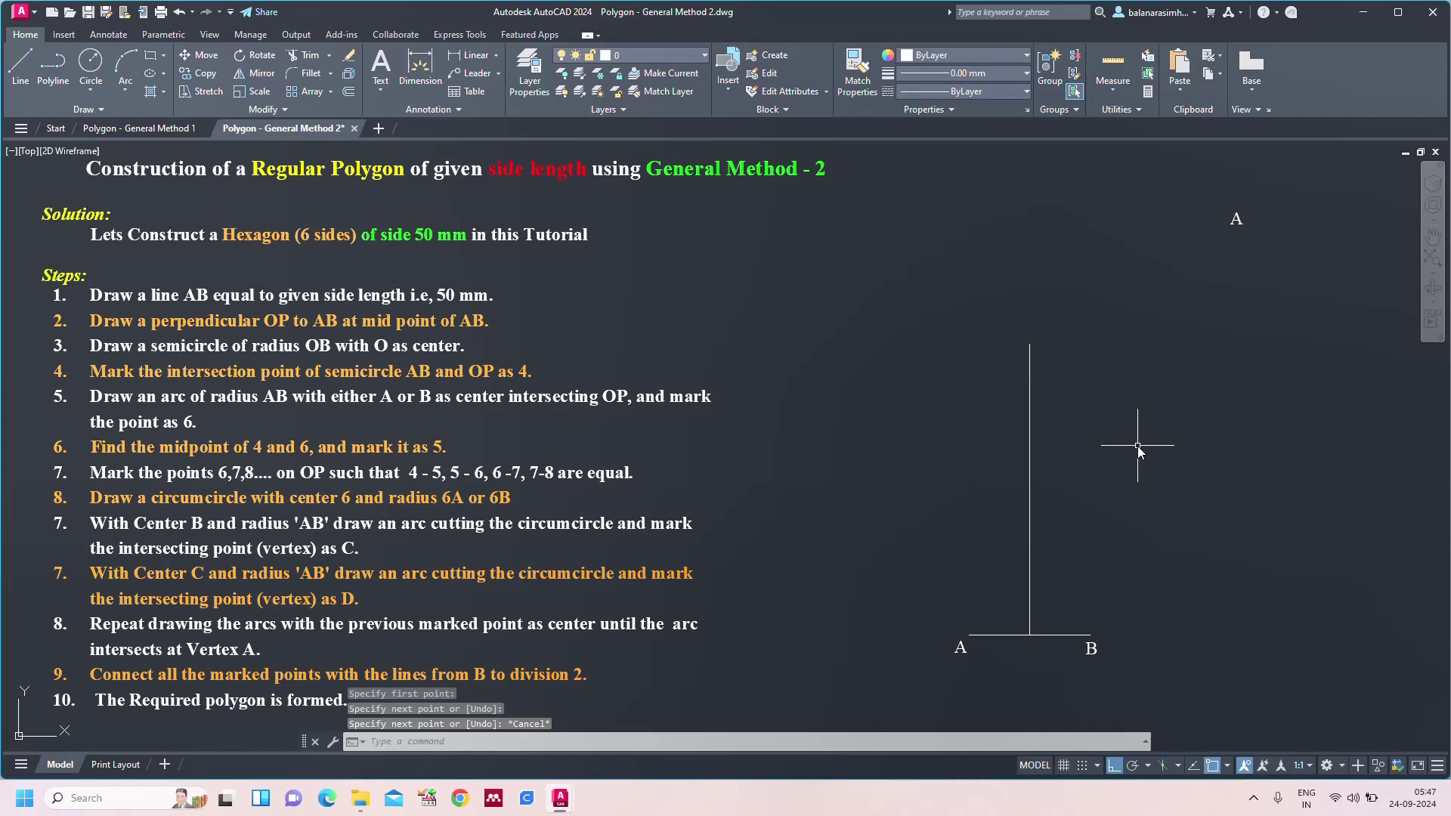
# - Copy the spare letter A to just below the midpoint of AB and to the upper end of the vertical line
pyautogui.click(1233, 220)
pyautogui.hotkey('ctrl', 'c')
pyautogui.hotkey('ctrl', 'v')
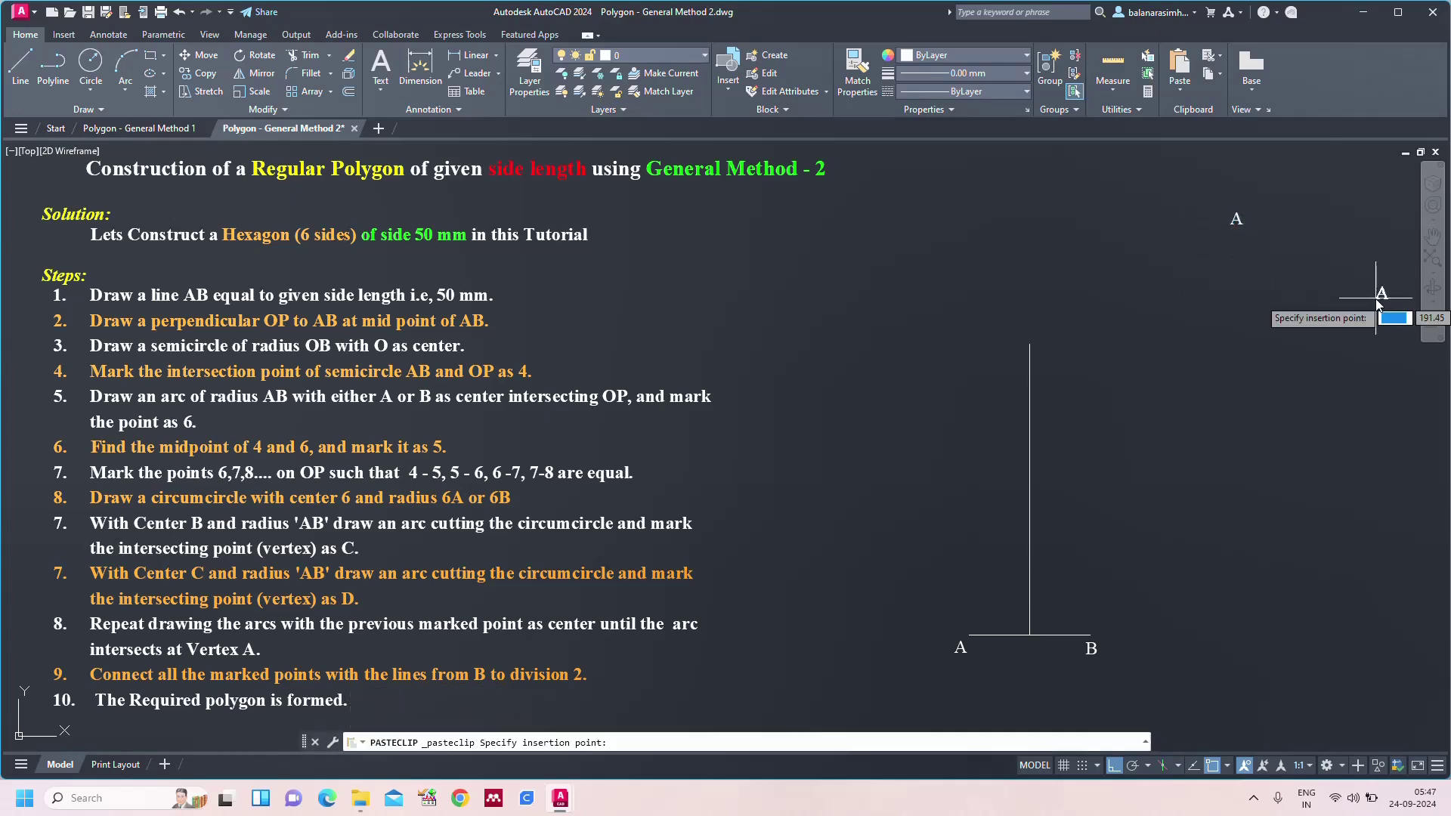
pyautogui.click(1024, 653)
pyautogui.hotkey('ctrl', 'v')
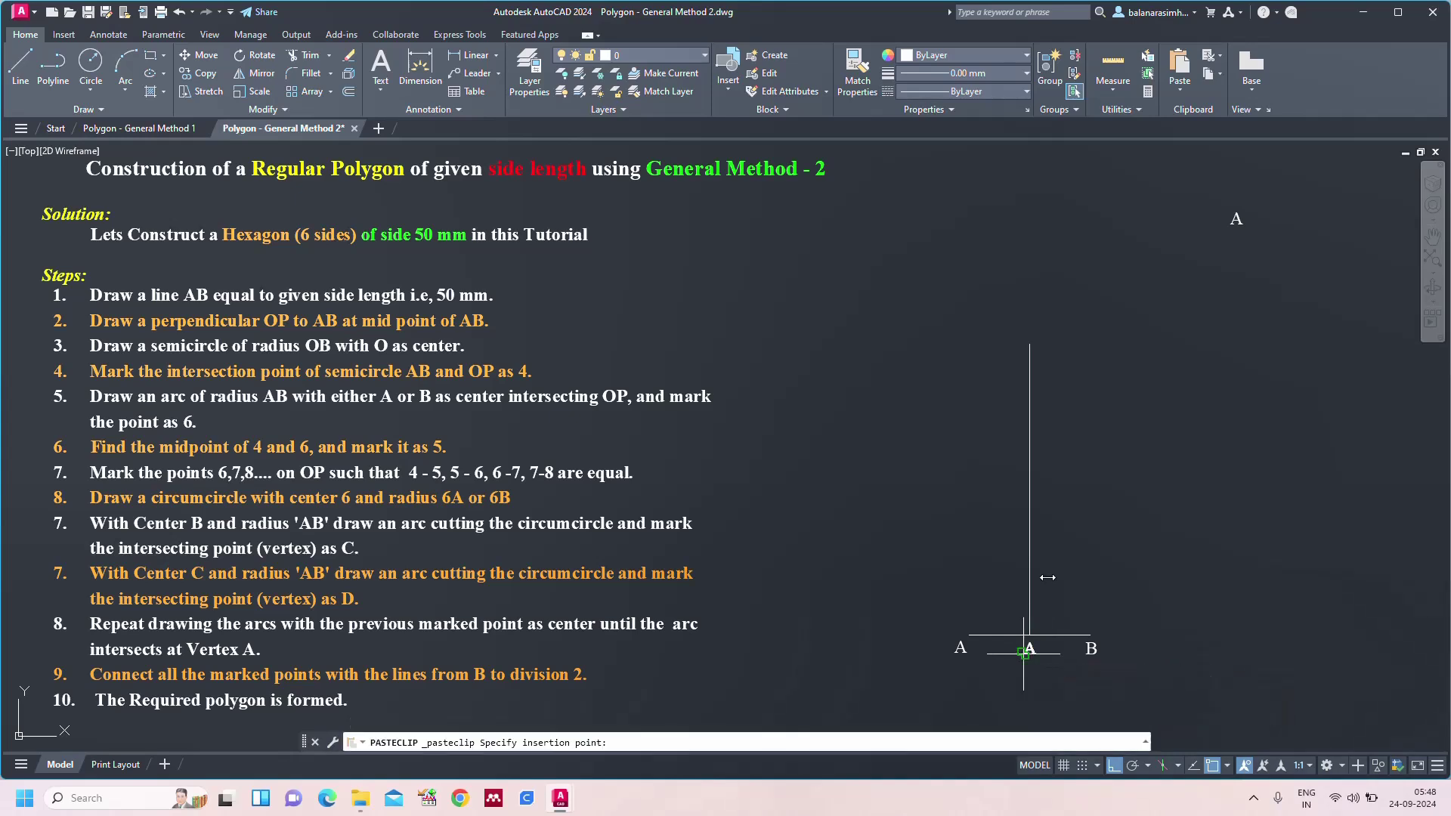
pyautogui.click(1030, 344)
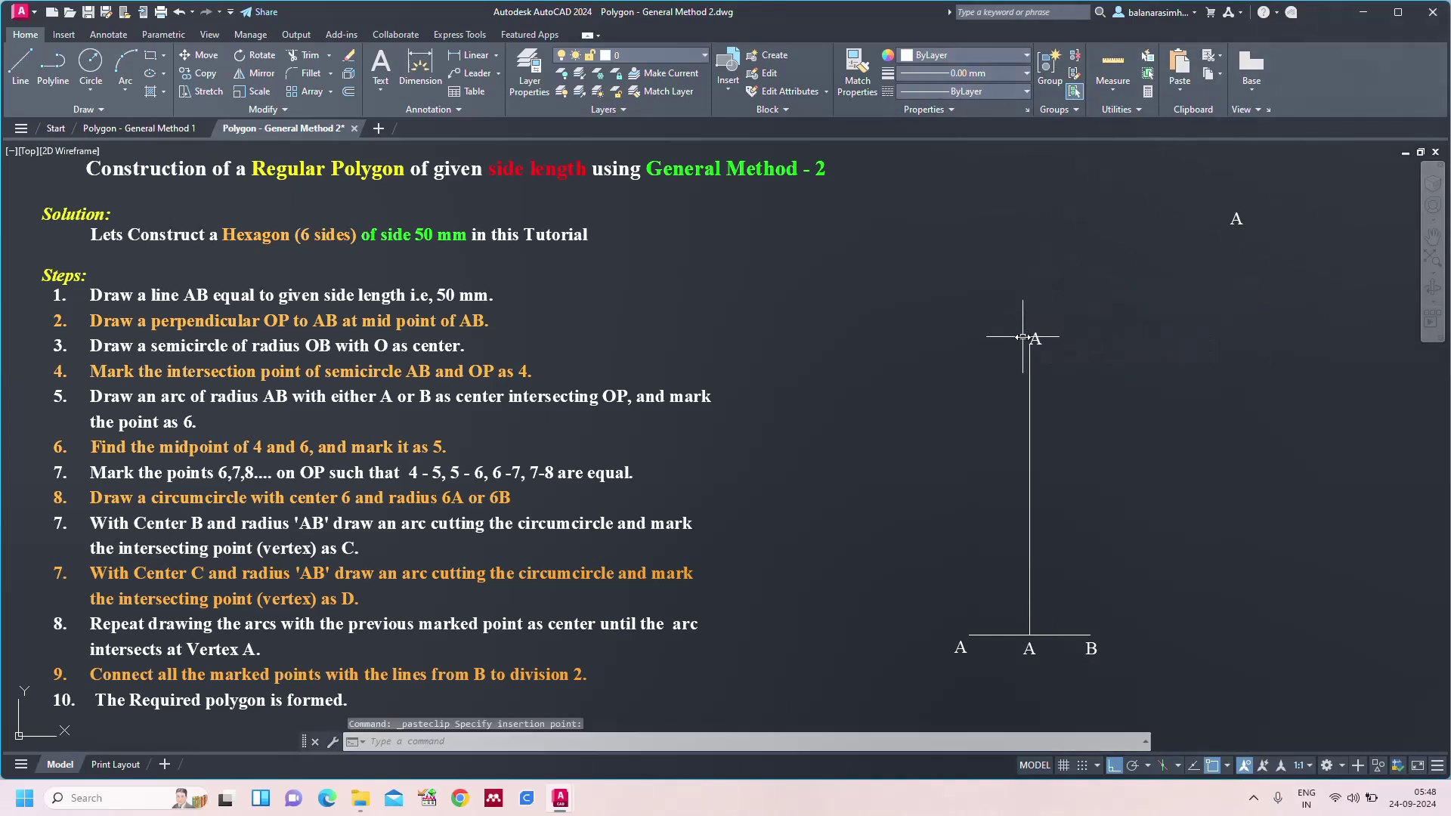
# - Change the copied label below AB's midpoint to O and the one at the vertical line's upper end to P
pyautogui.click(1029, 648)
pyautogui.doubleClick(1029, 648)
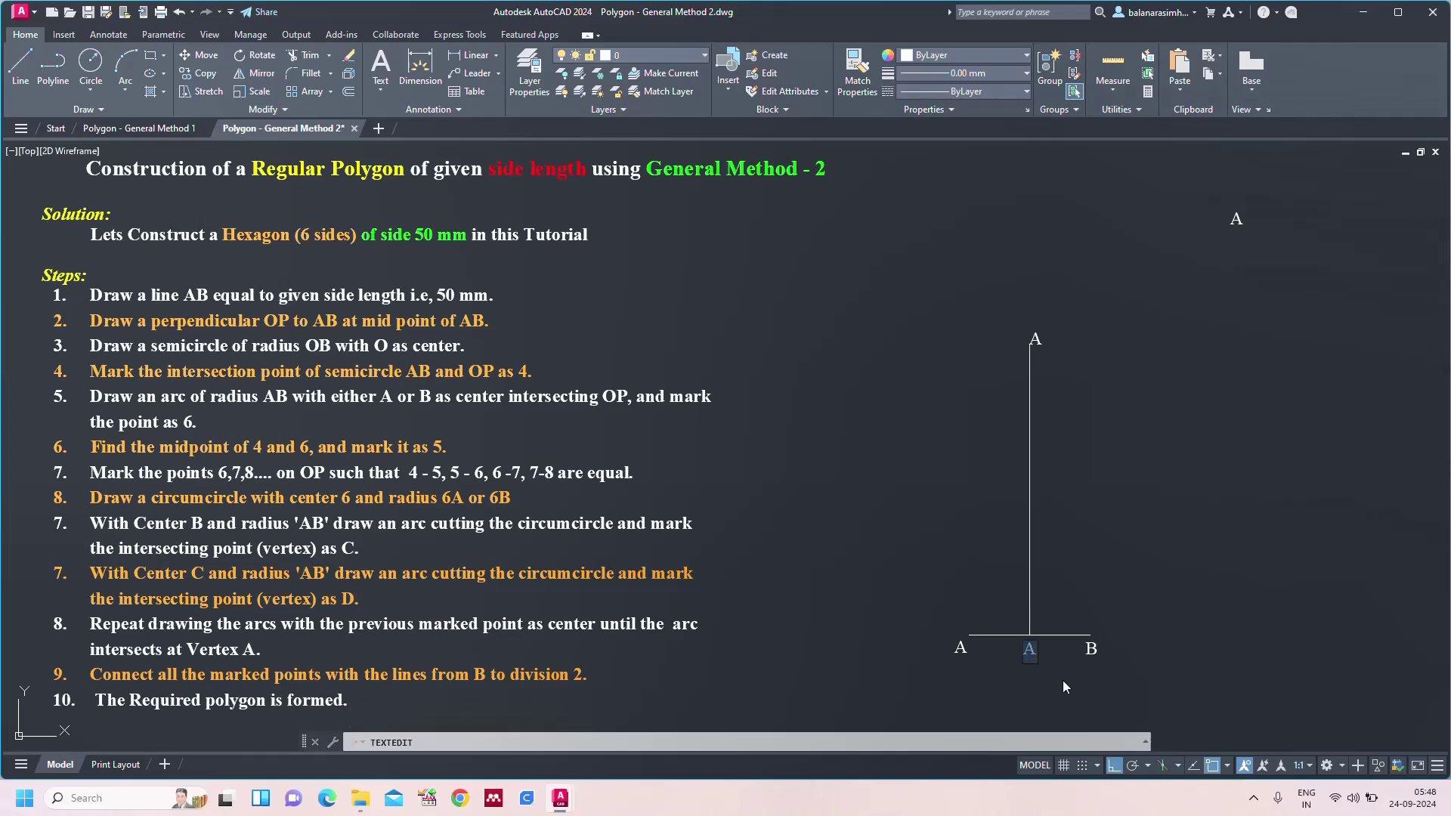
pyautogui.write('O')
pyautogui.press('Escape')
pyautogui.doubleClick(1034, 340)
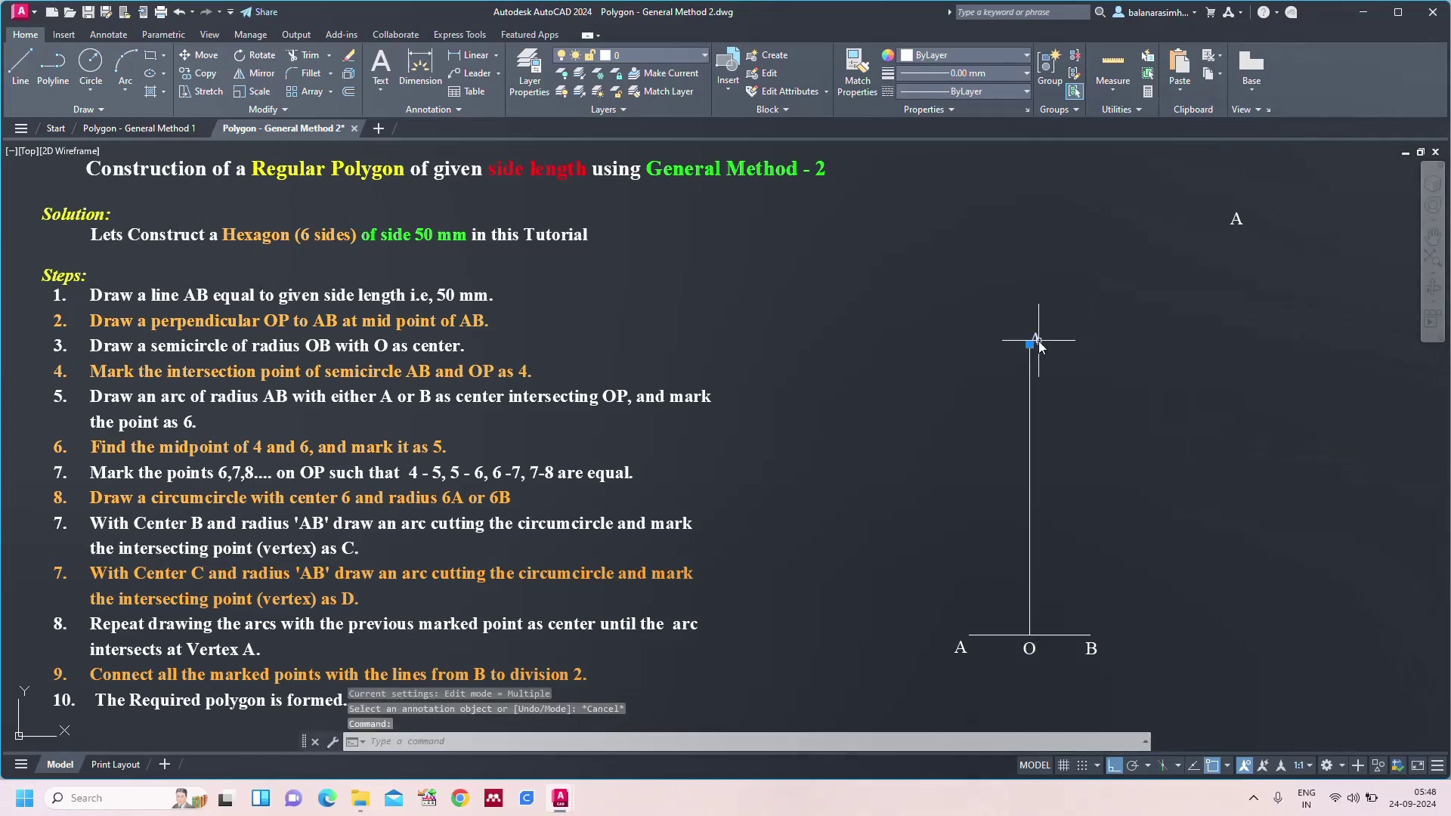
pyautogui.write('P')
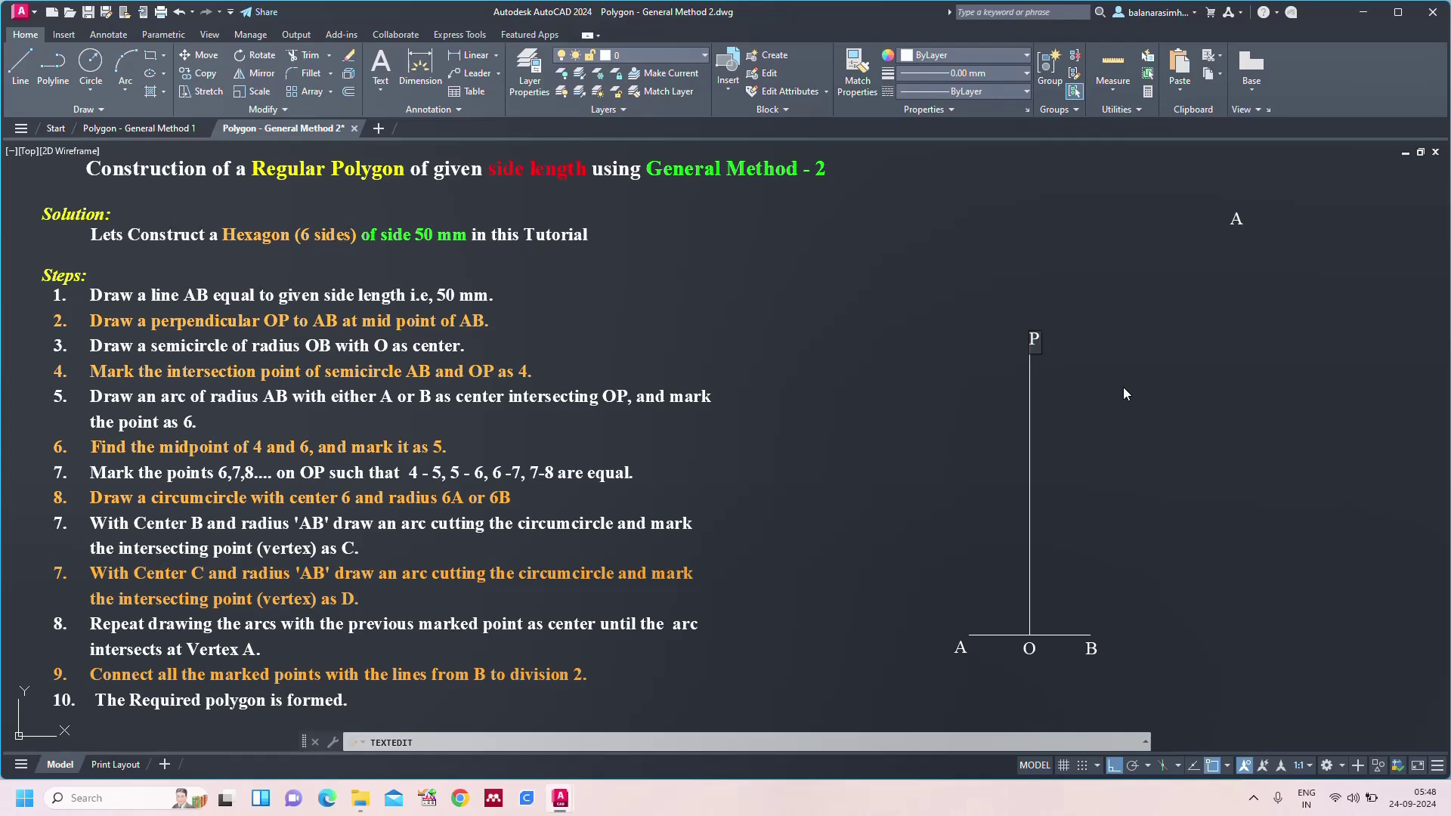
pyautogui.press('Escape')
pyautogui.press('Escape')
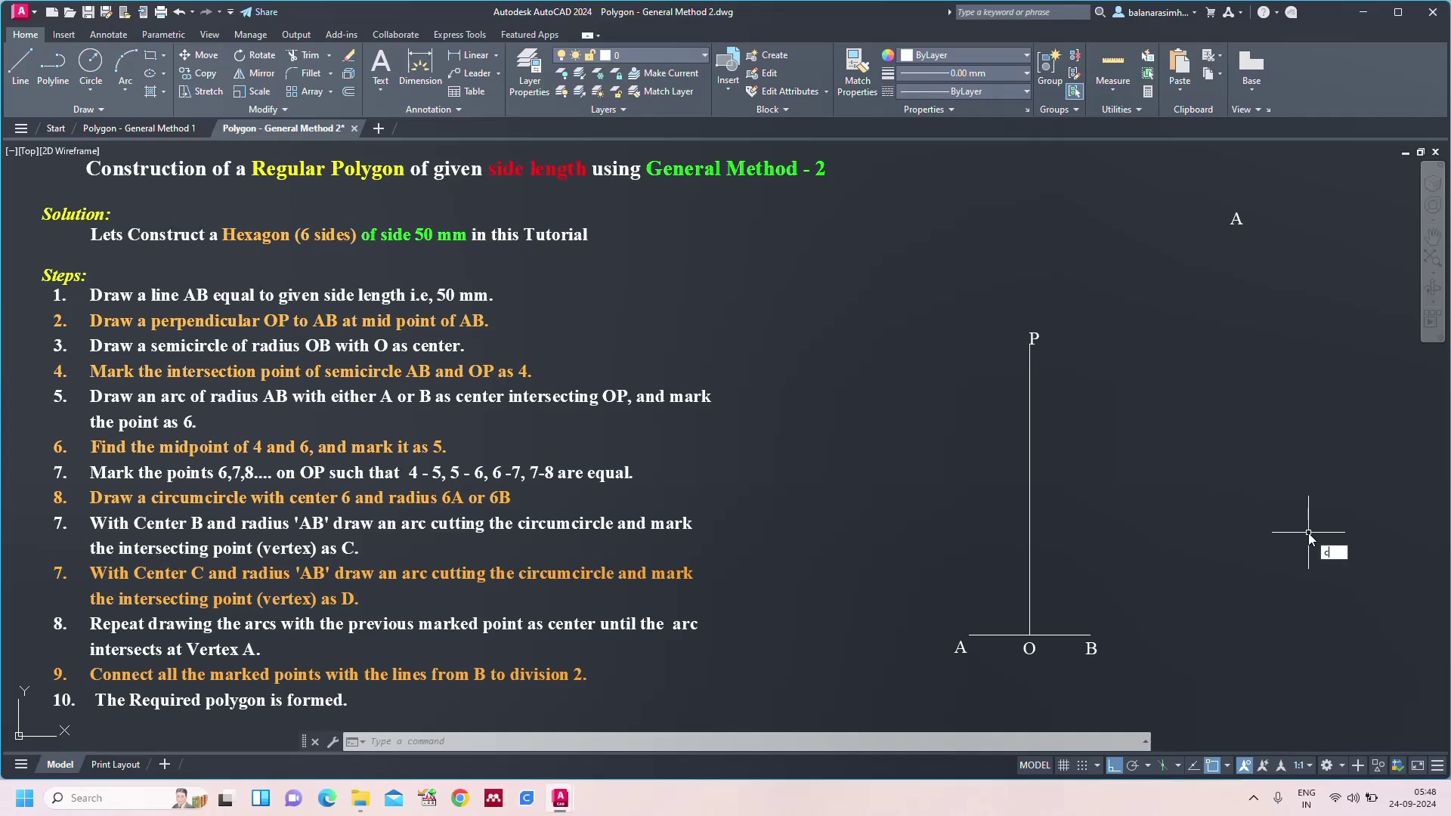
# - Draw a circle centred at O that passes through B
pyautogui.press('Return')
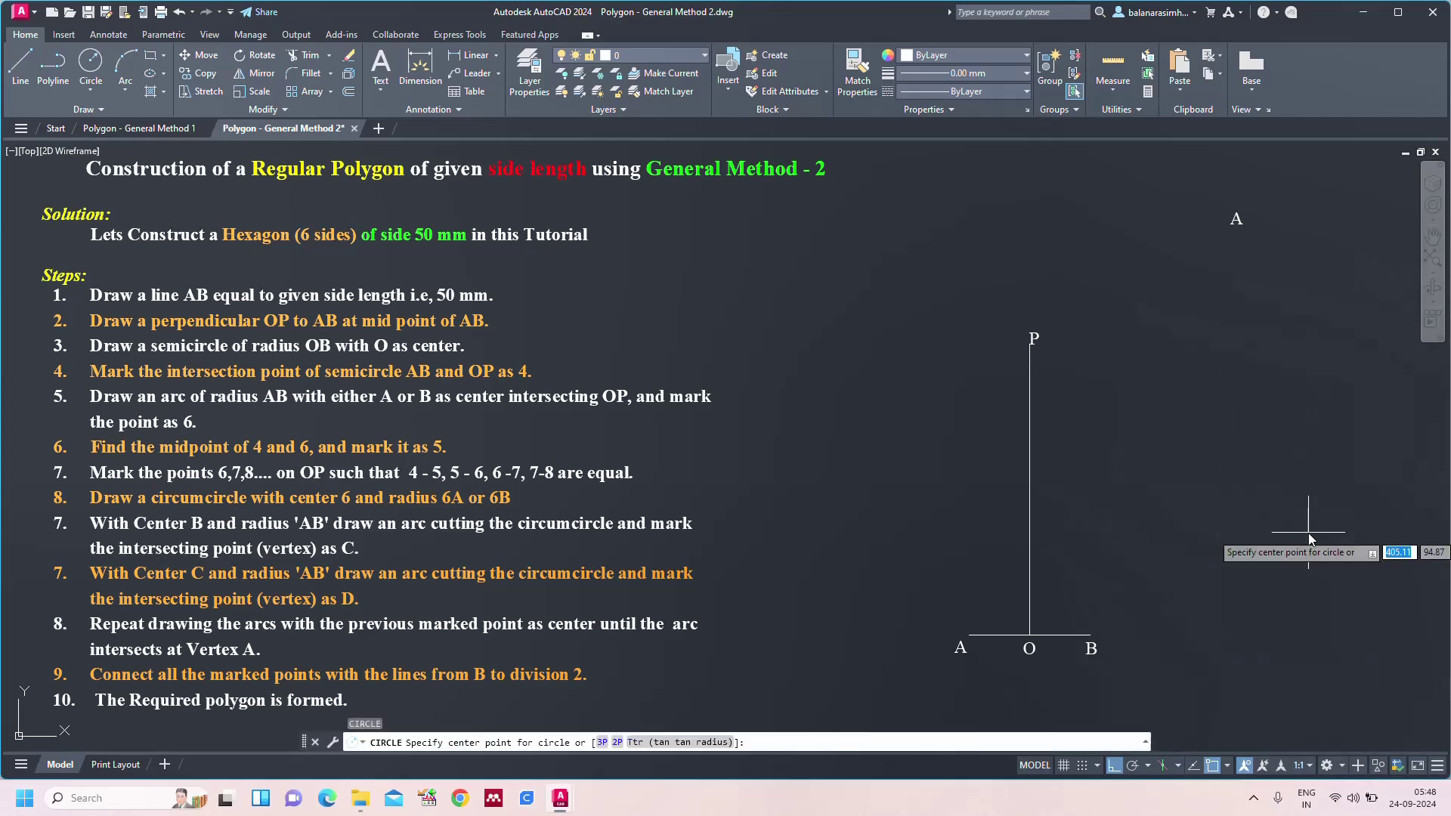
pyautogui.click(1031, 635)
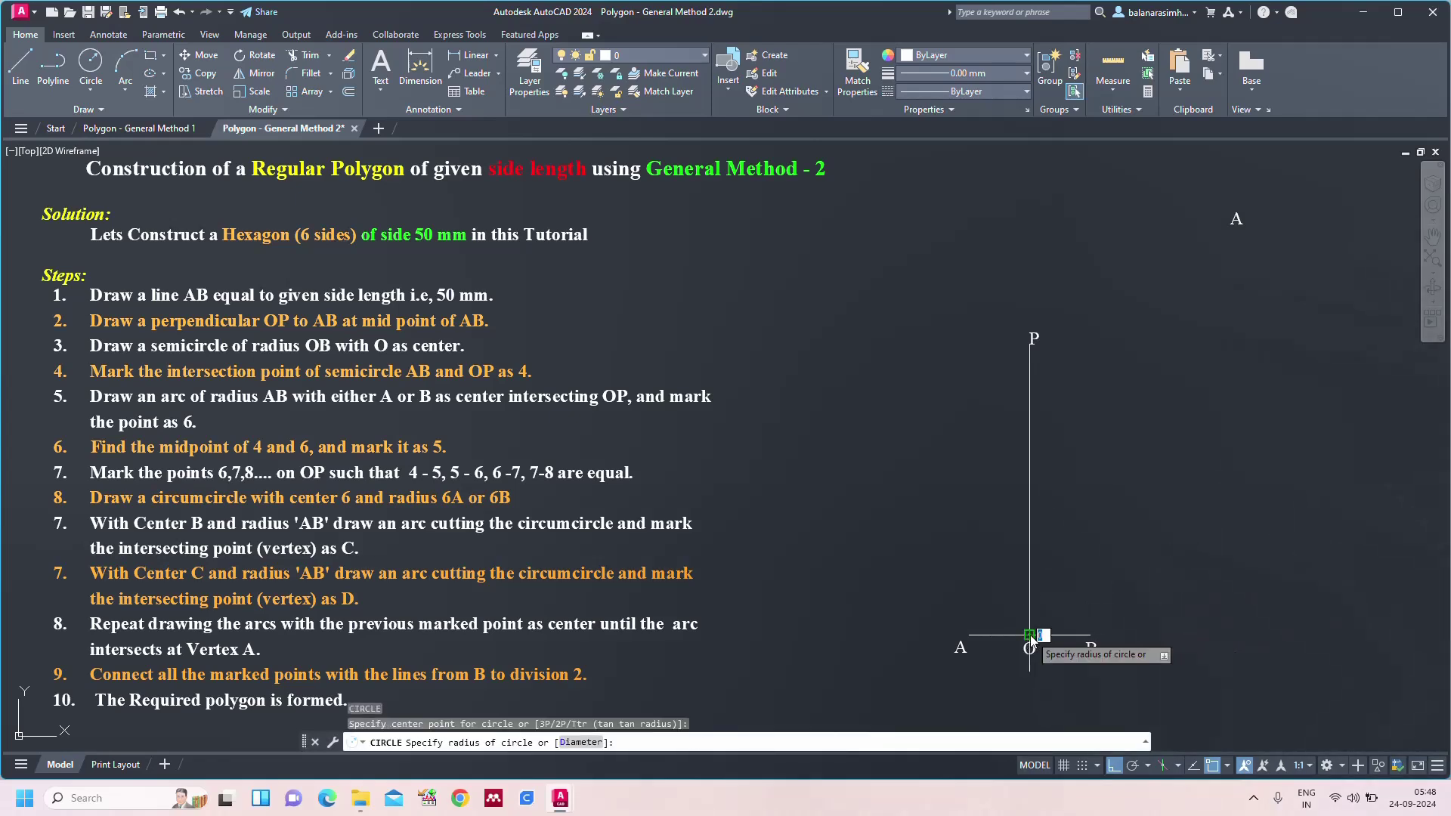
pyautogui.click(1090, 636)
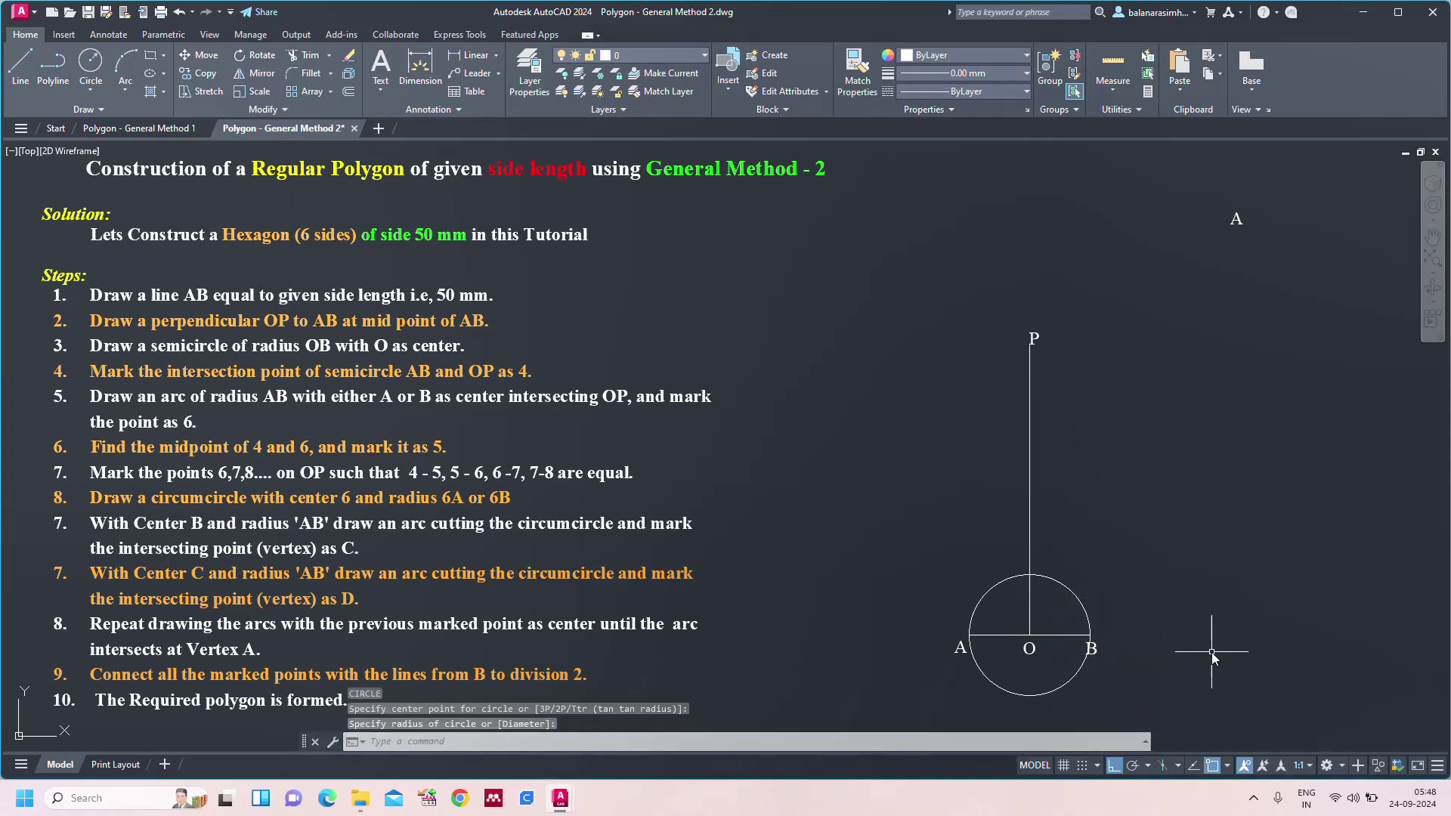
# - Trim away the half of the circle below AB, and erase the remaining semicircle
pyautogui.write('TR')
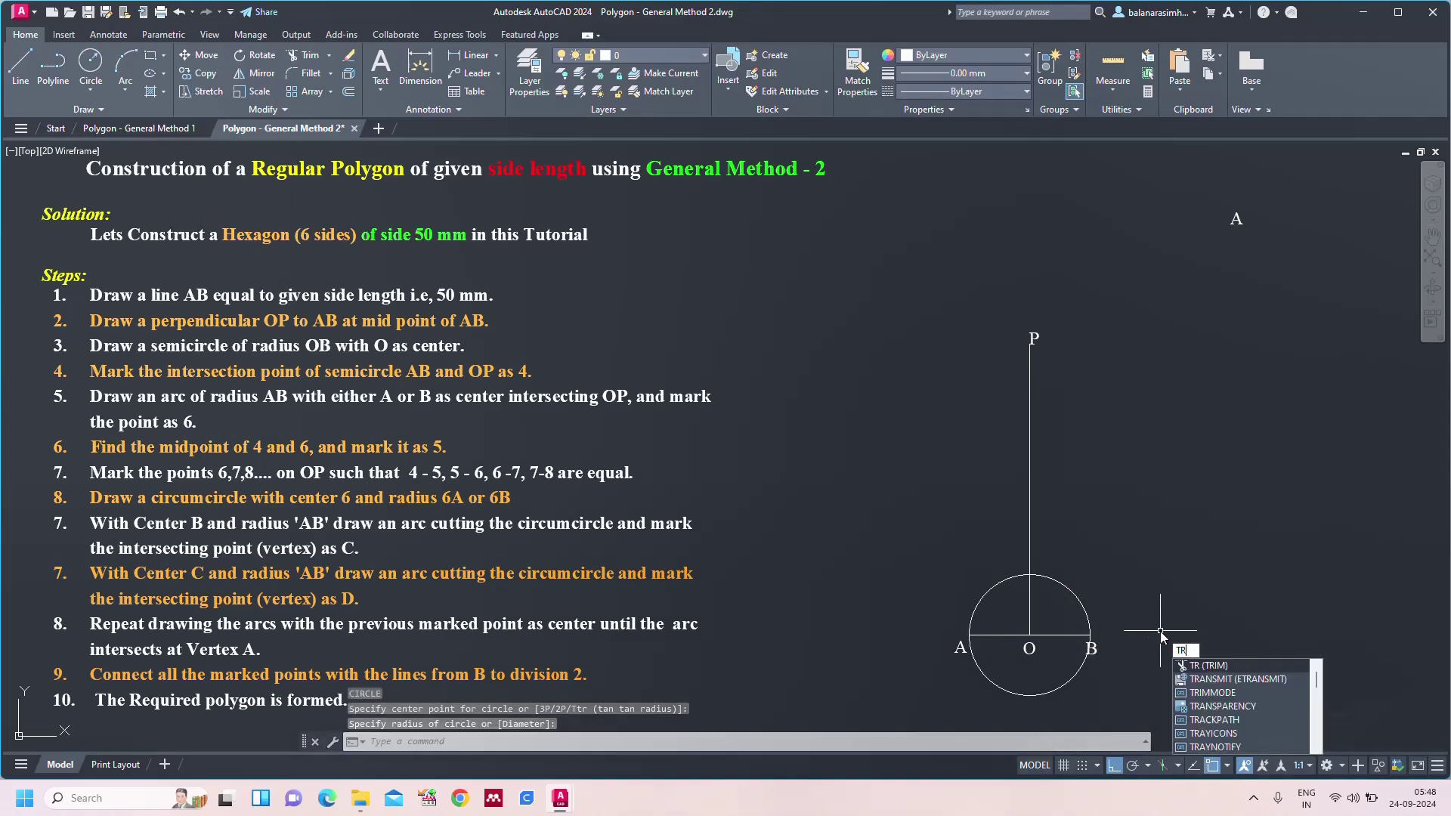
pyautogui.press('Return')
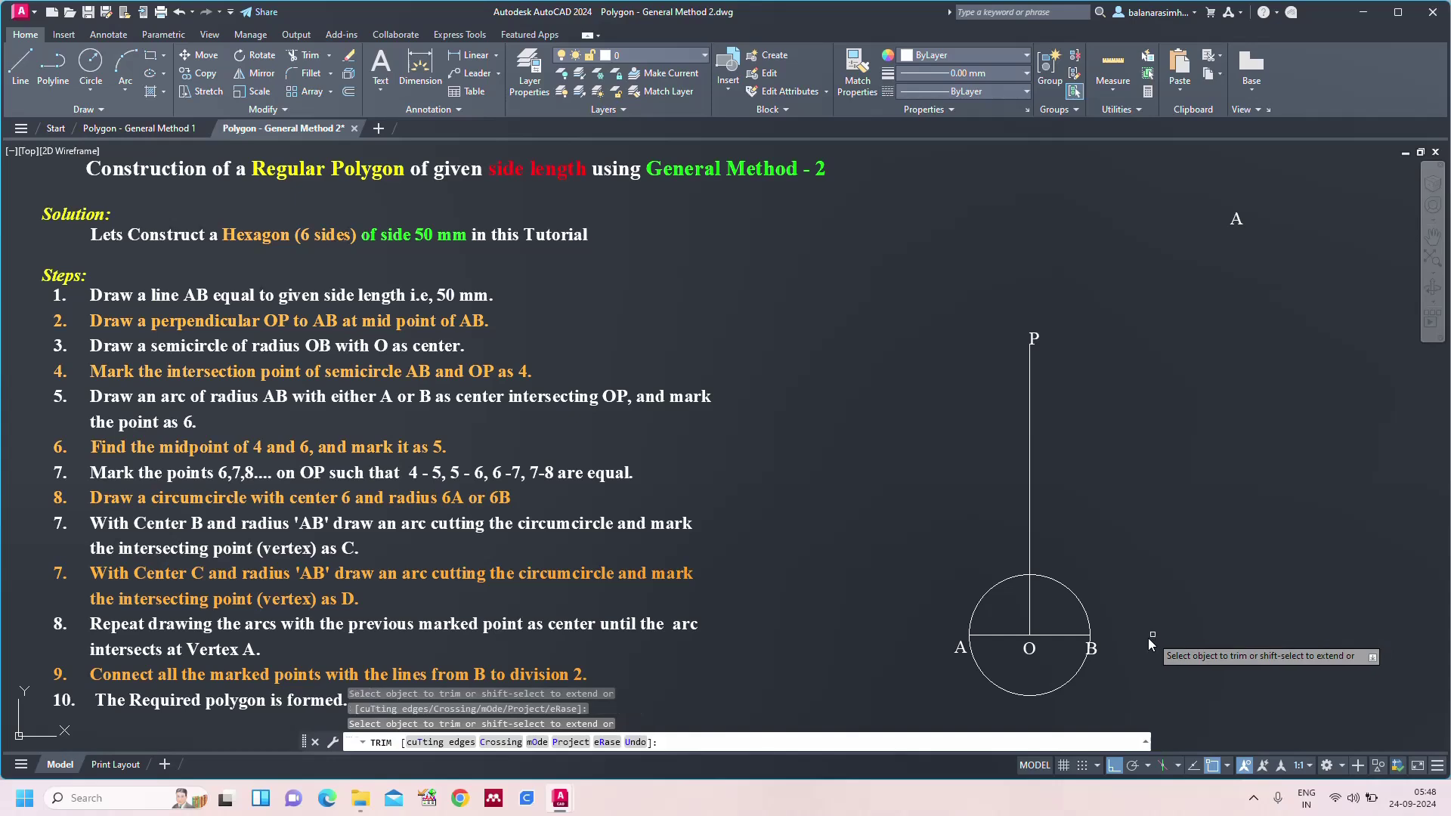
pyautogui.click(1081, 672)
pyautogui.press('Escape')
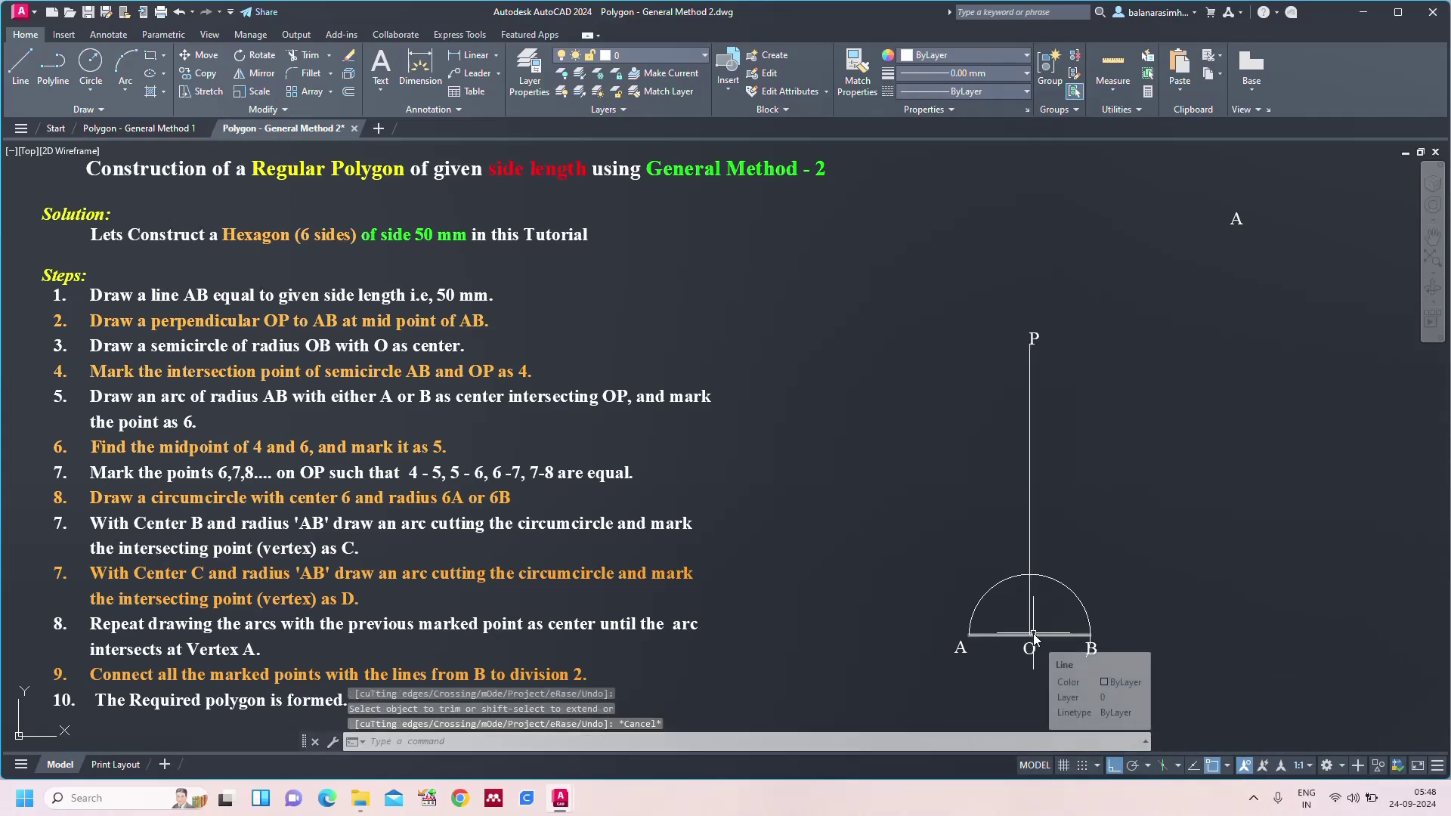
pyautogui.click(1080, 602)
pyautogui.press('Delete')
# - Draw a 180° arc centred at O from B to A, using the Arc command's Center option
pyautogui.write('A')
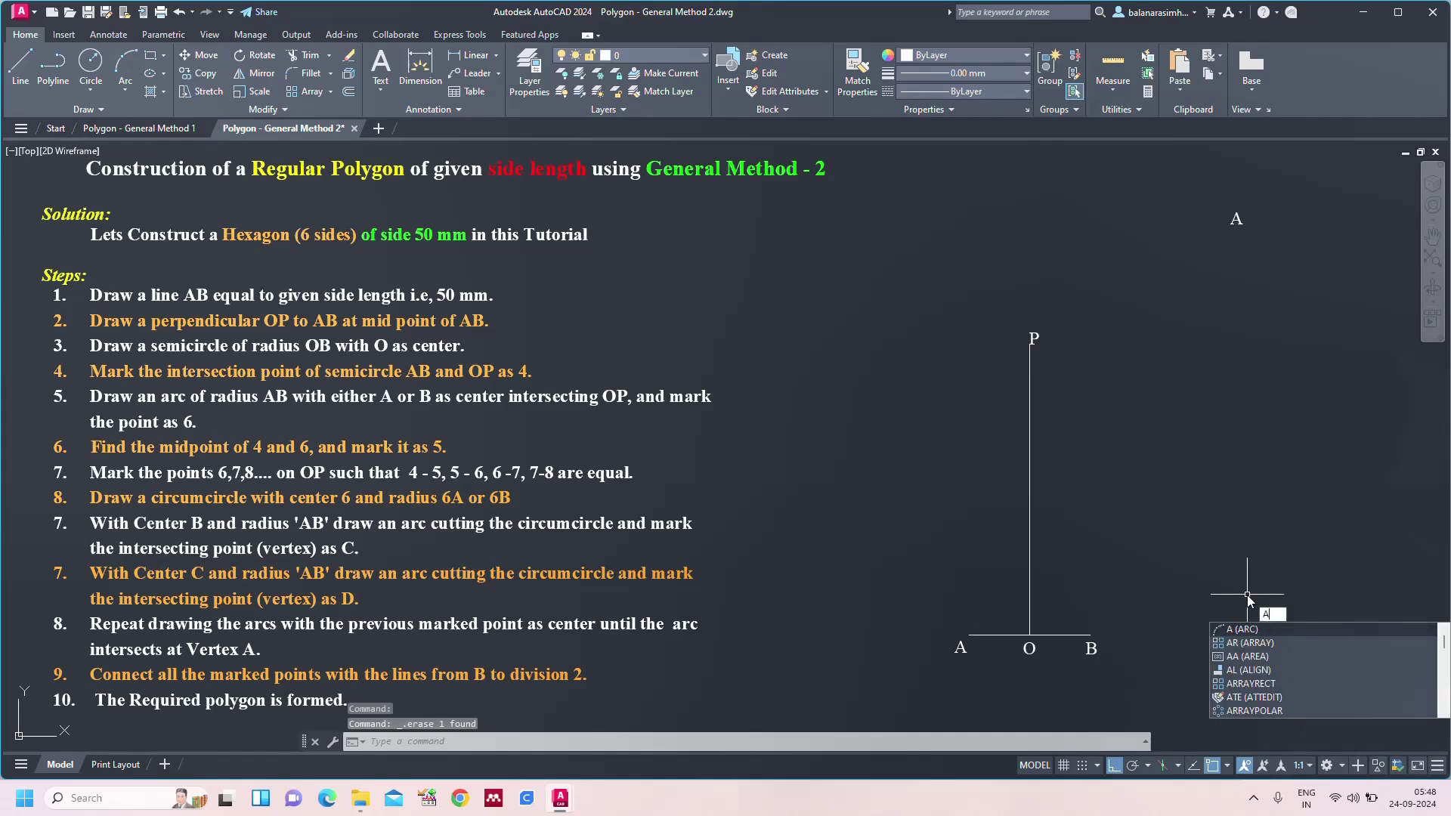
pyautogui.press('Return')
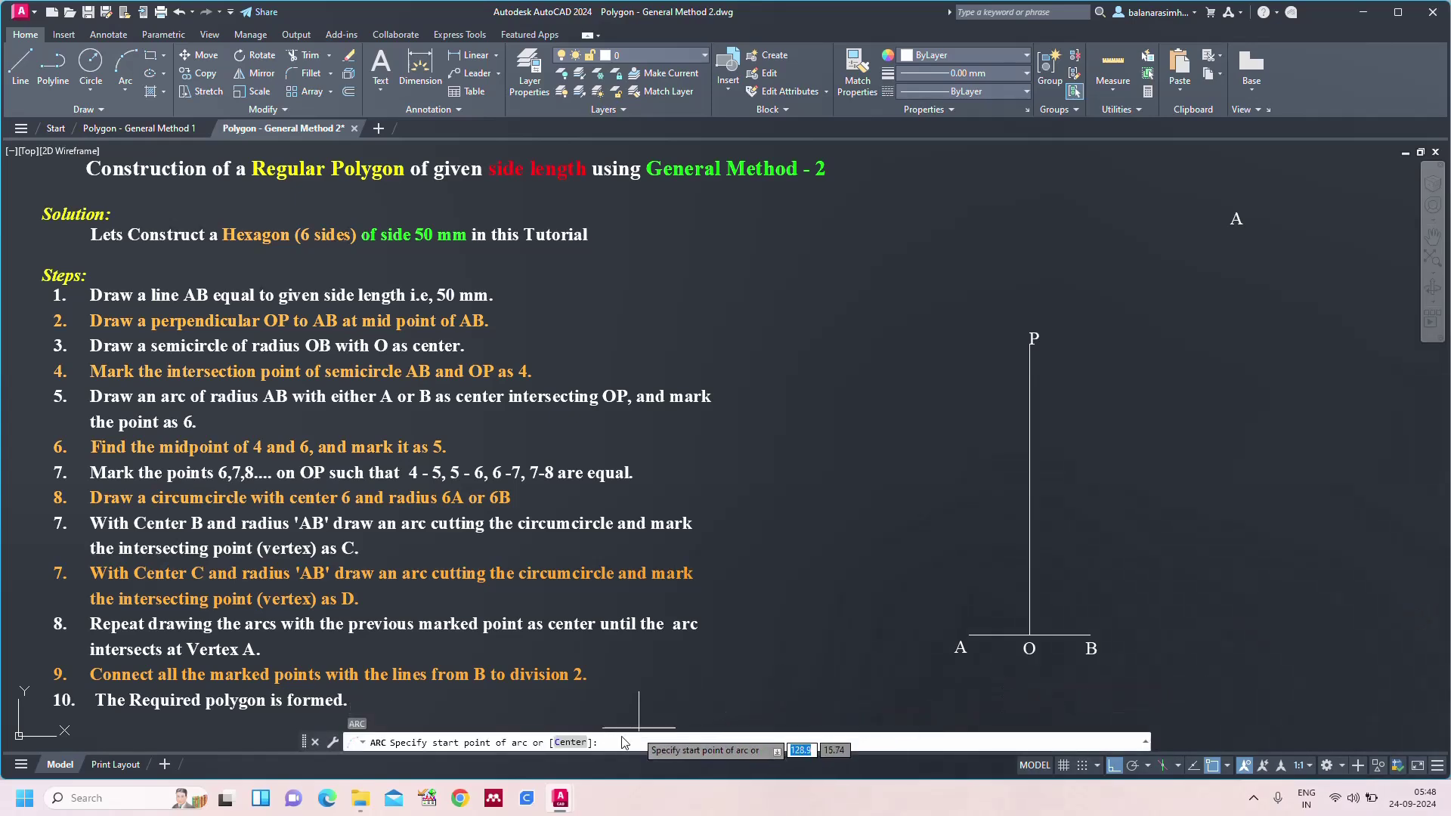
pyautogui.write('c')
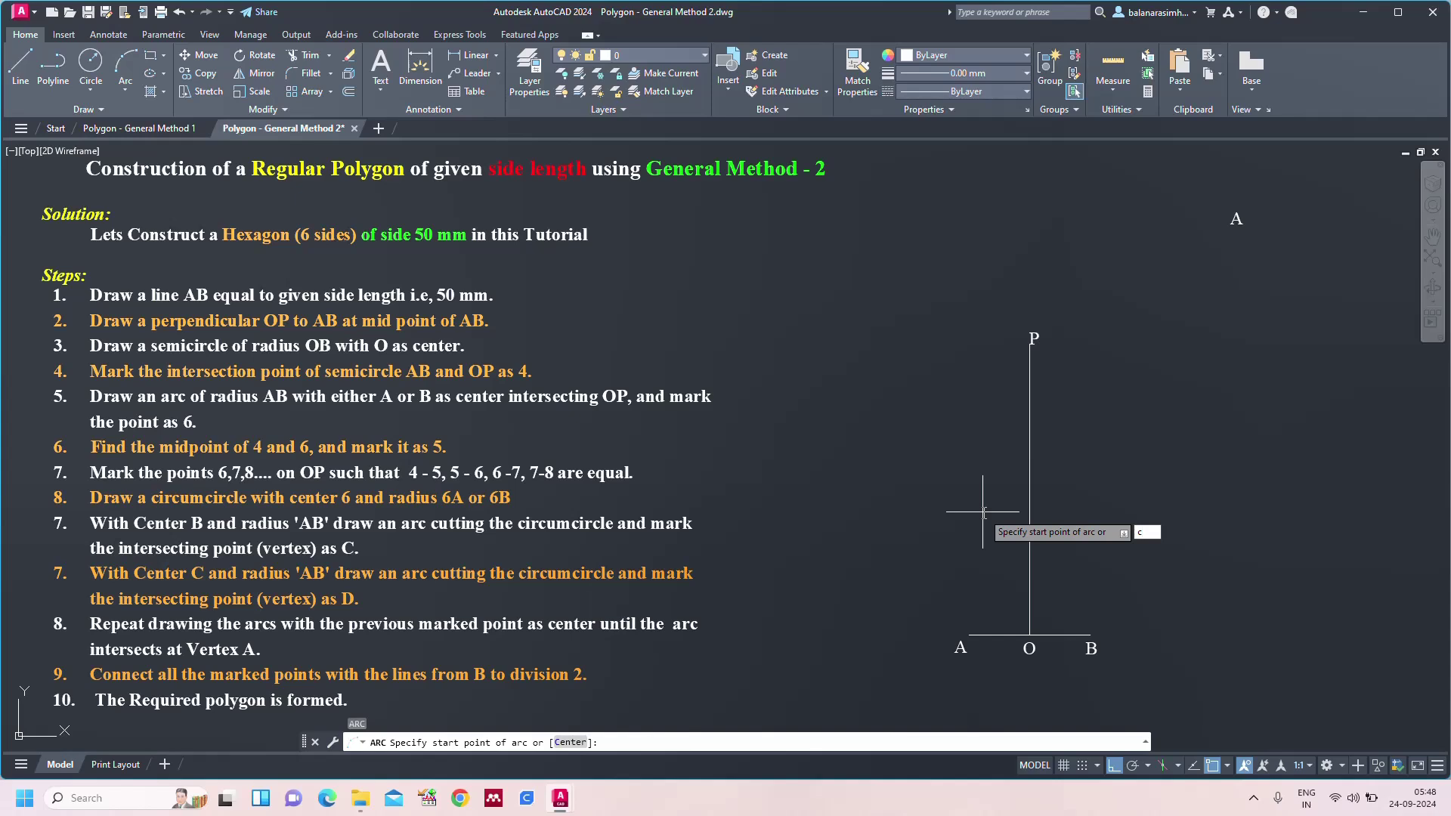
pyautogui.press('Return')
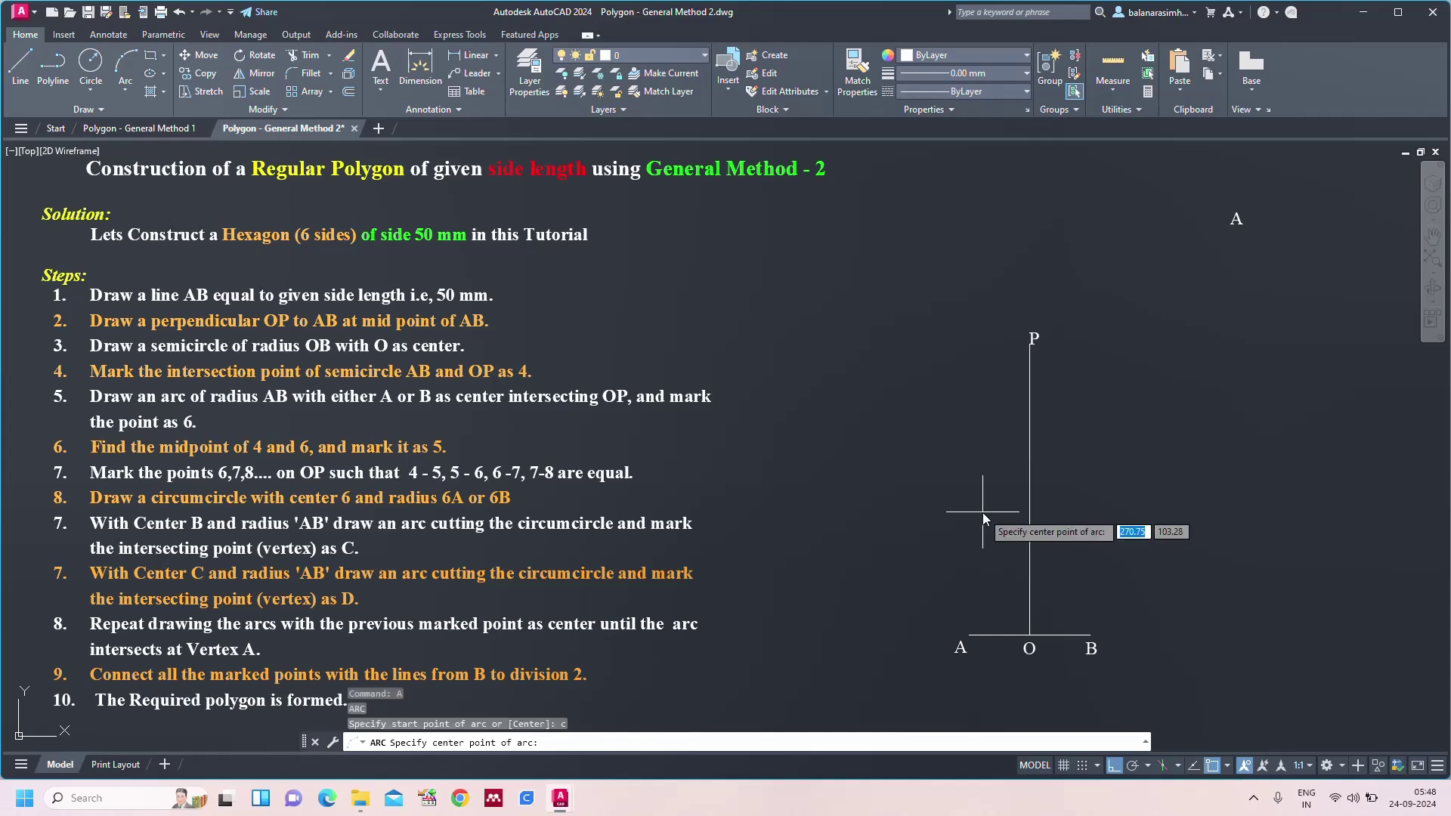
pyautogui.click(1032, 640)
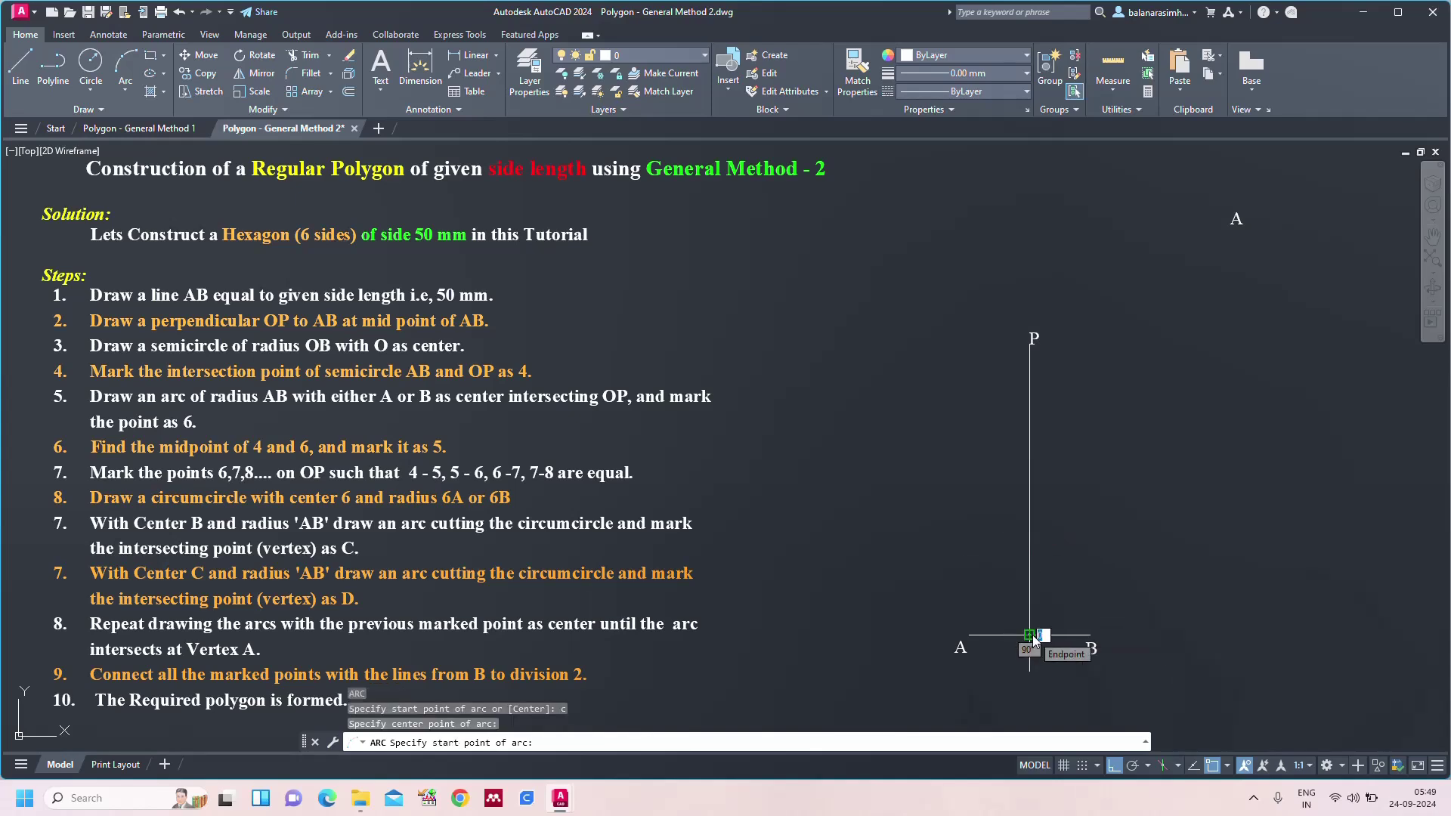
pyautogui.click(1093, 637)
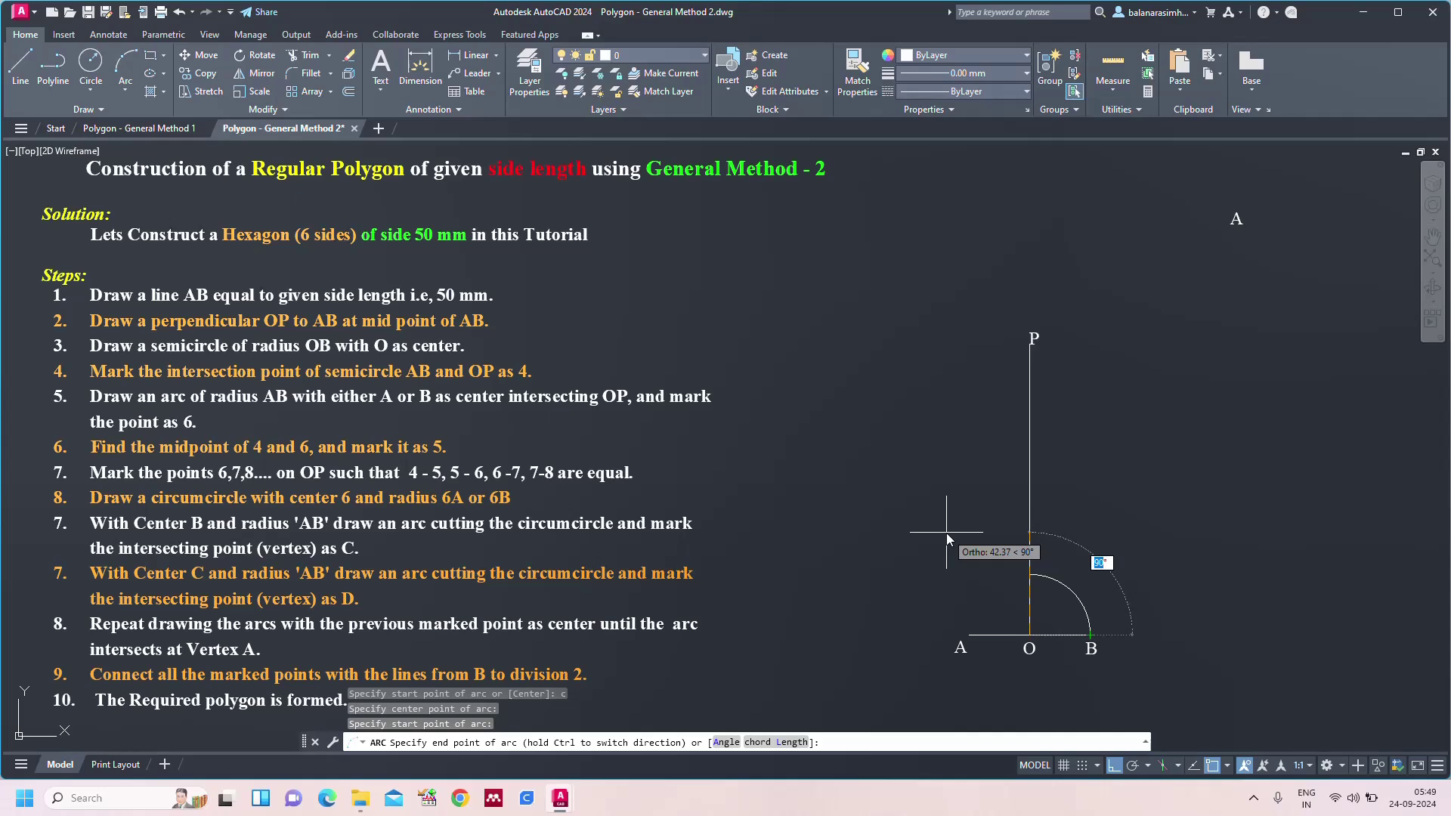
pyautogui.write('180')
pyautogui.press('Return')
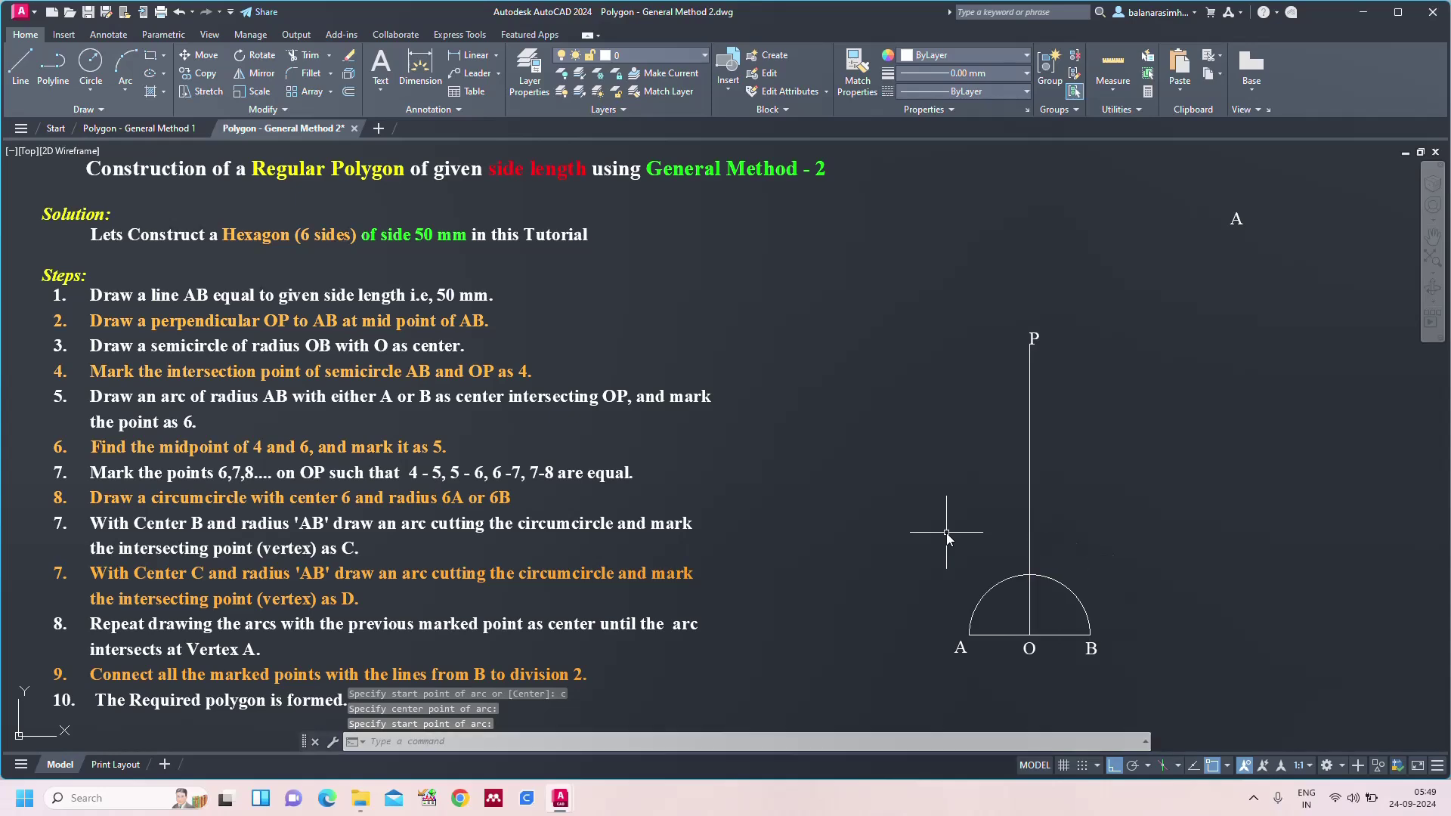
pyautogui.press('Escape')
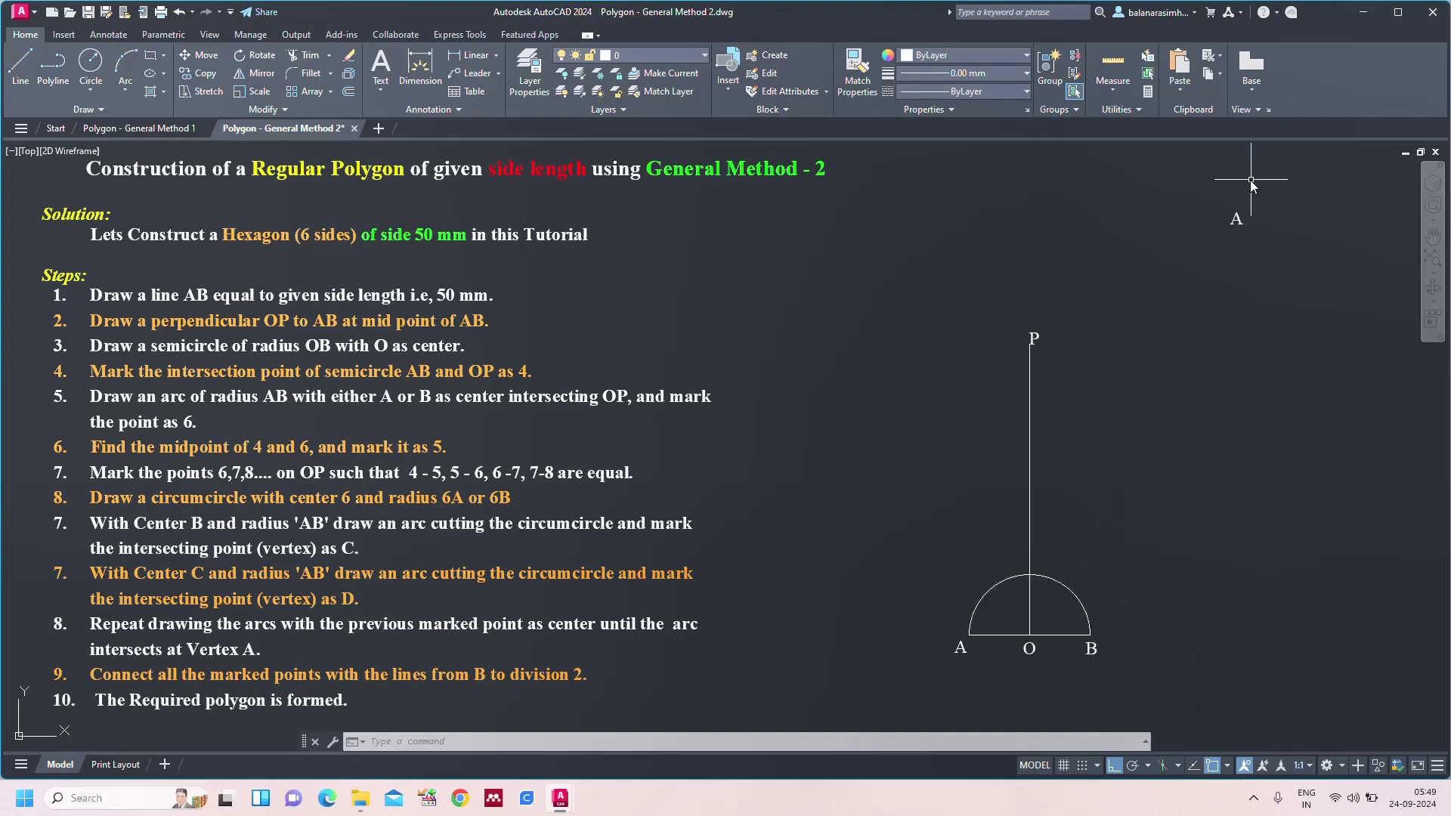
# - Place a copy of the spare letter A beside the intersection of the semicircle and OP, and change its text to 4
pyautogui.press('Escape')
pyautogui.hotkey('ctrl', 'c')
pyautogui.hotkey('ctrl', 'v')
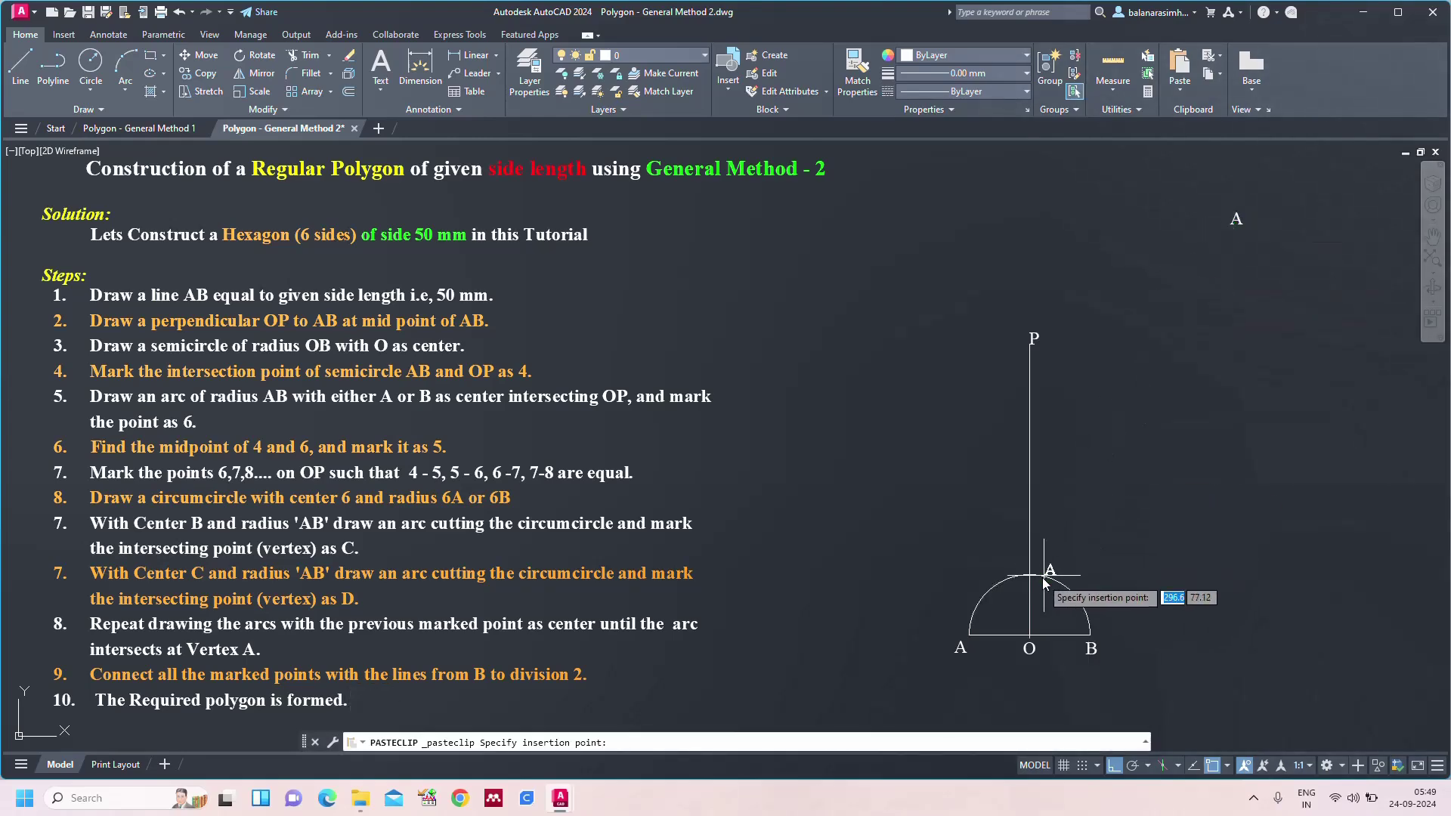
pyautogui.scroll(5, 1045, 582)
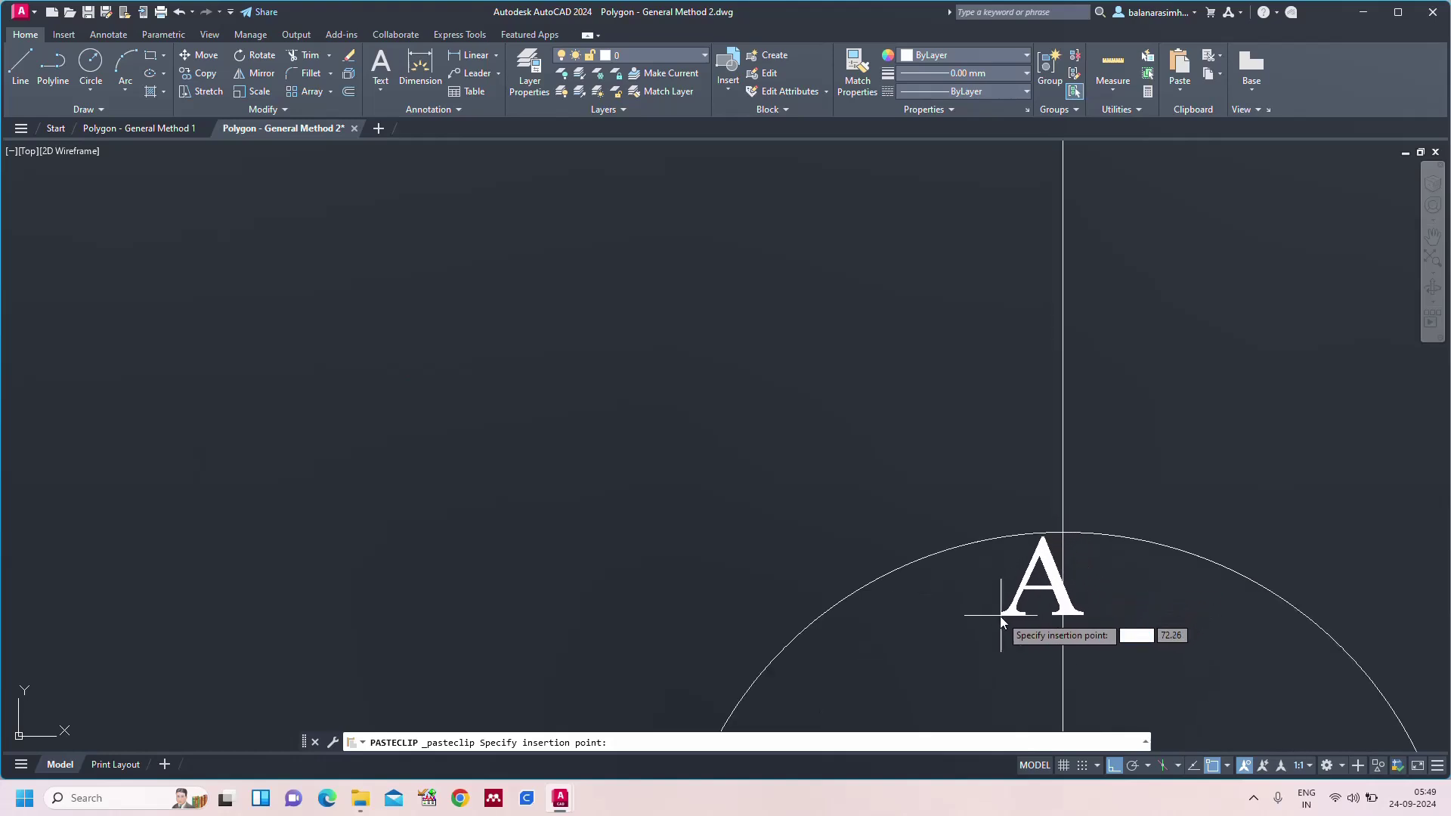
pyautogui.click(969, 623)
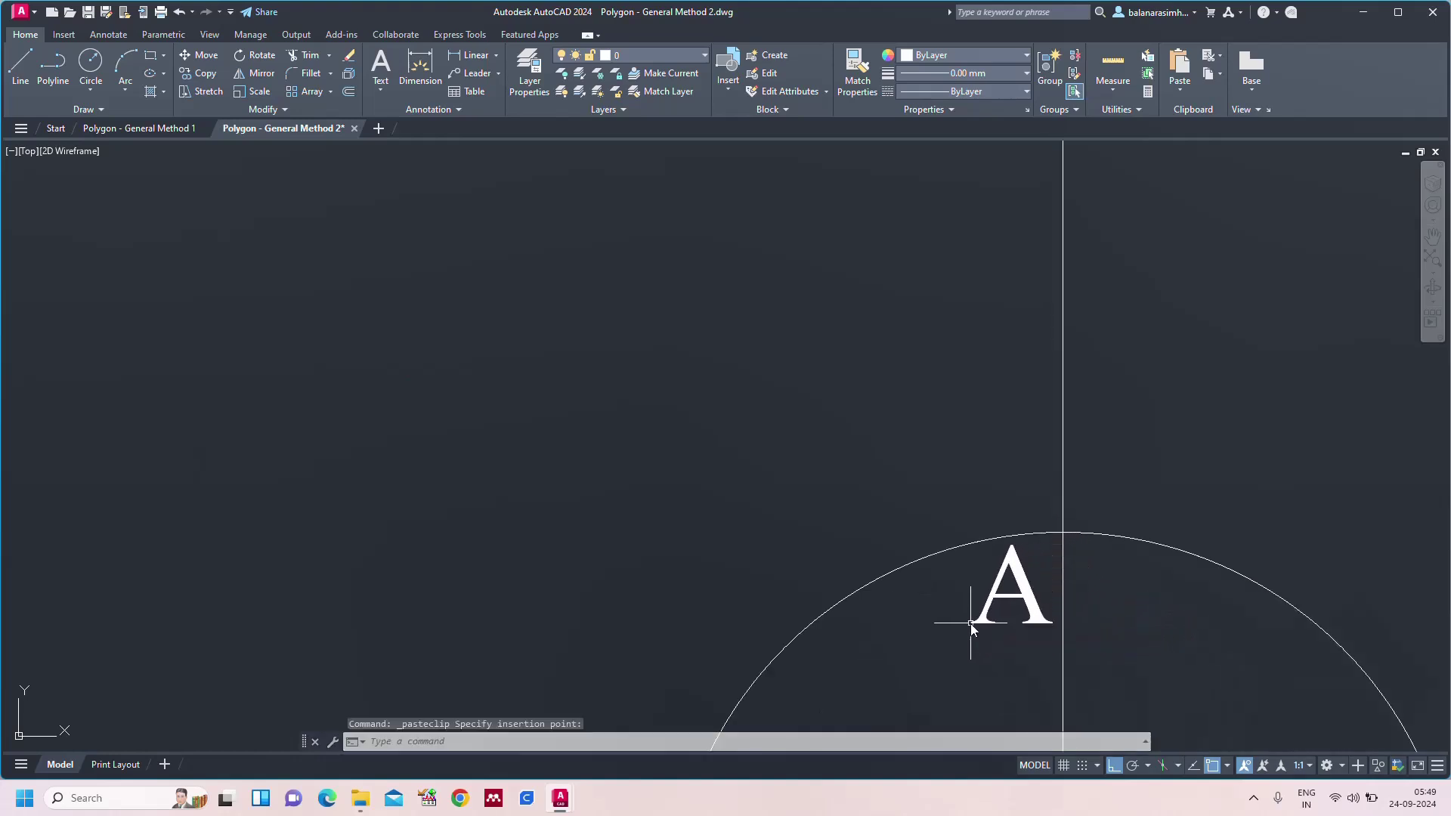
pyautogui.doubleClick(1007, 593)
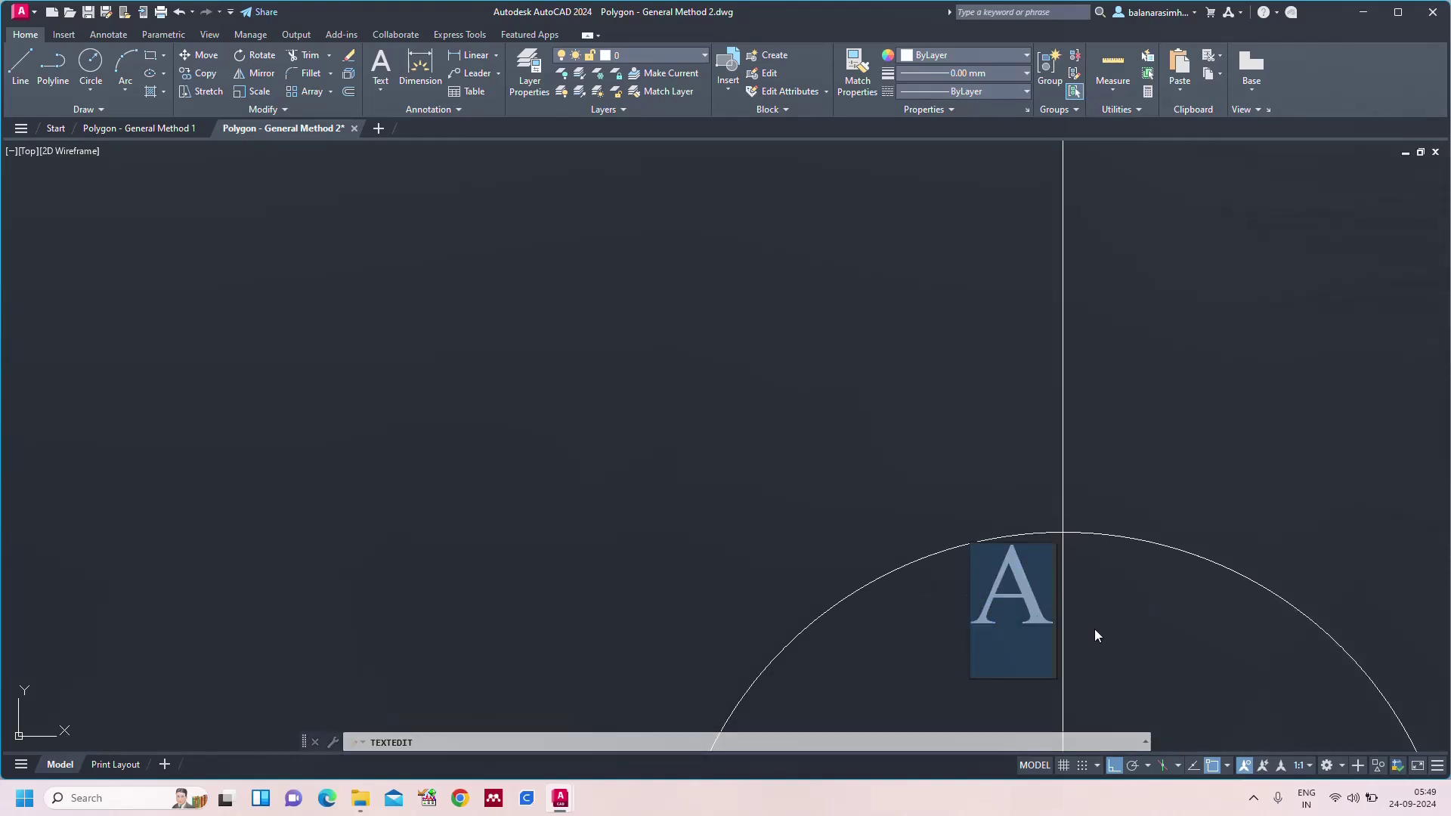
pyautogui.write('4')
pyautogui.click(1291, 401)
pyautogui.press('Escape')
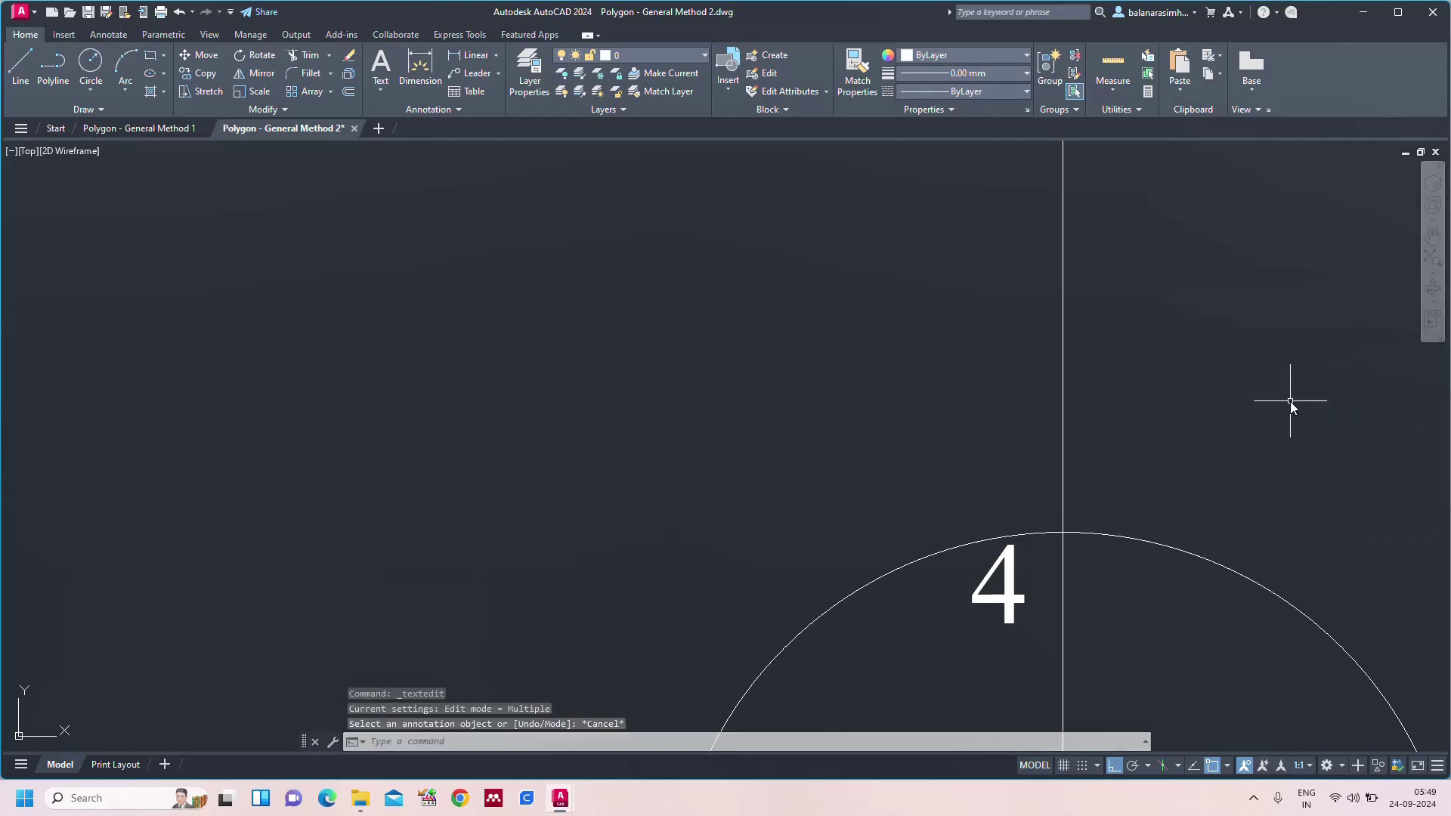
# - Apply the X-shaped point style with a point size of 3 in absolute units
pyautogui.write('z')
pyautogui.press('Return')
pyautogui.write('a')
pyautogui.press('Return')
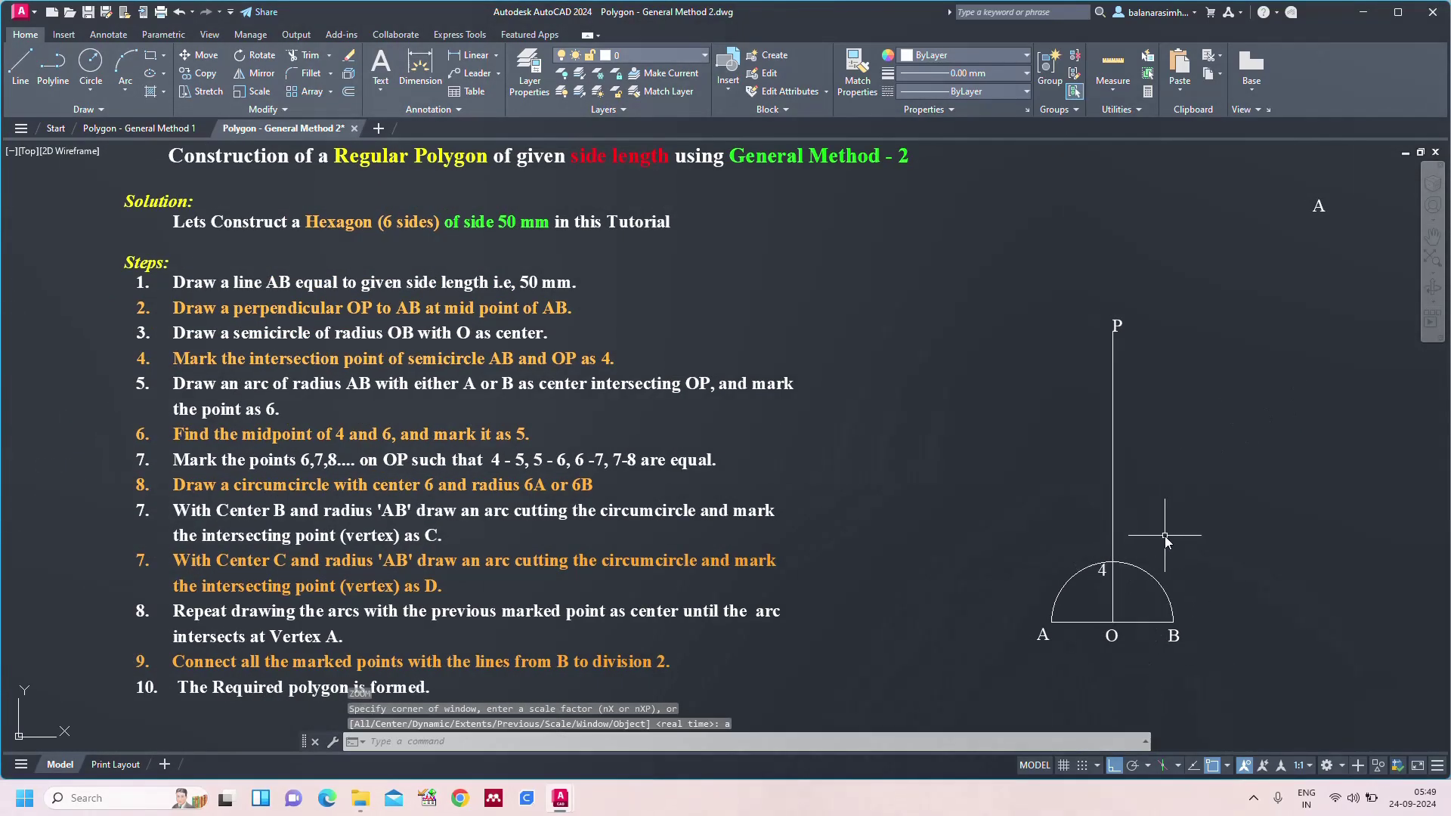
pyautogui.scroll(2, 1202, 563)
pyautogui.write('ptype')
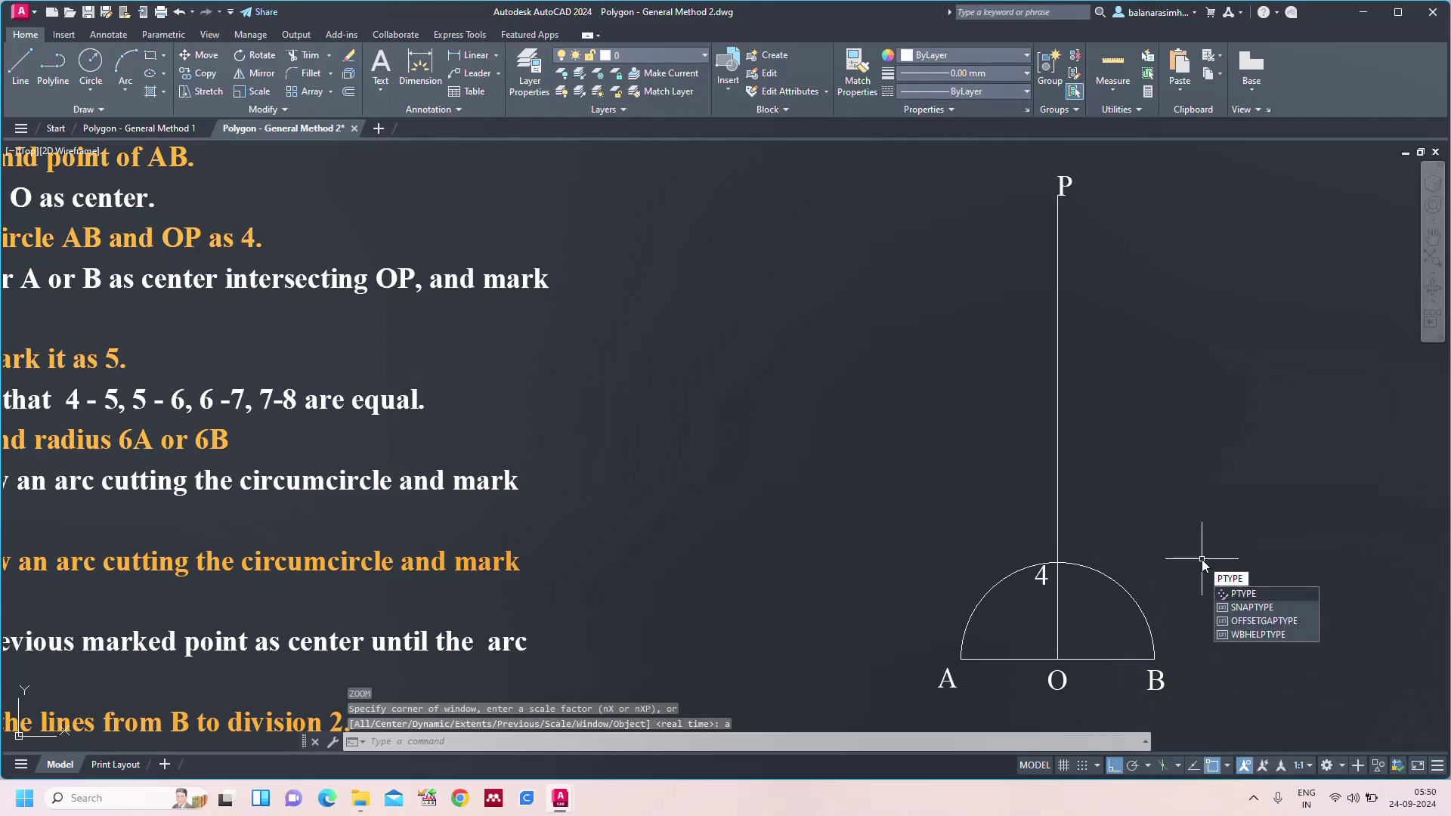
pyautogui.press('Return')
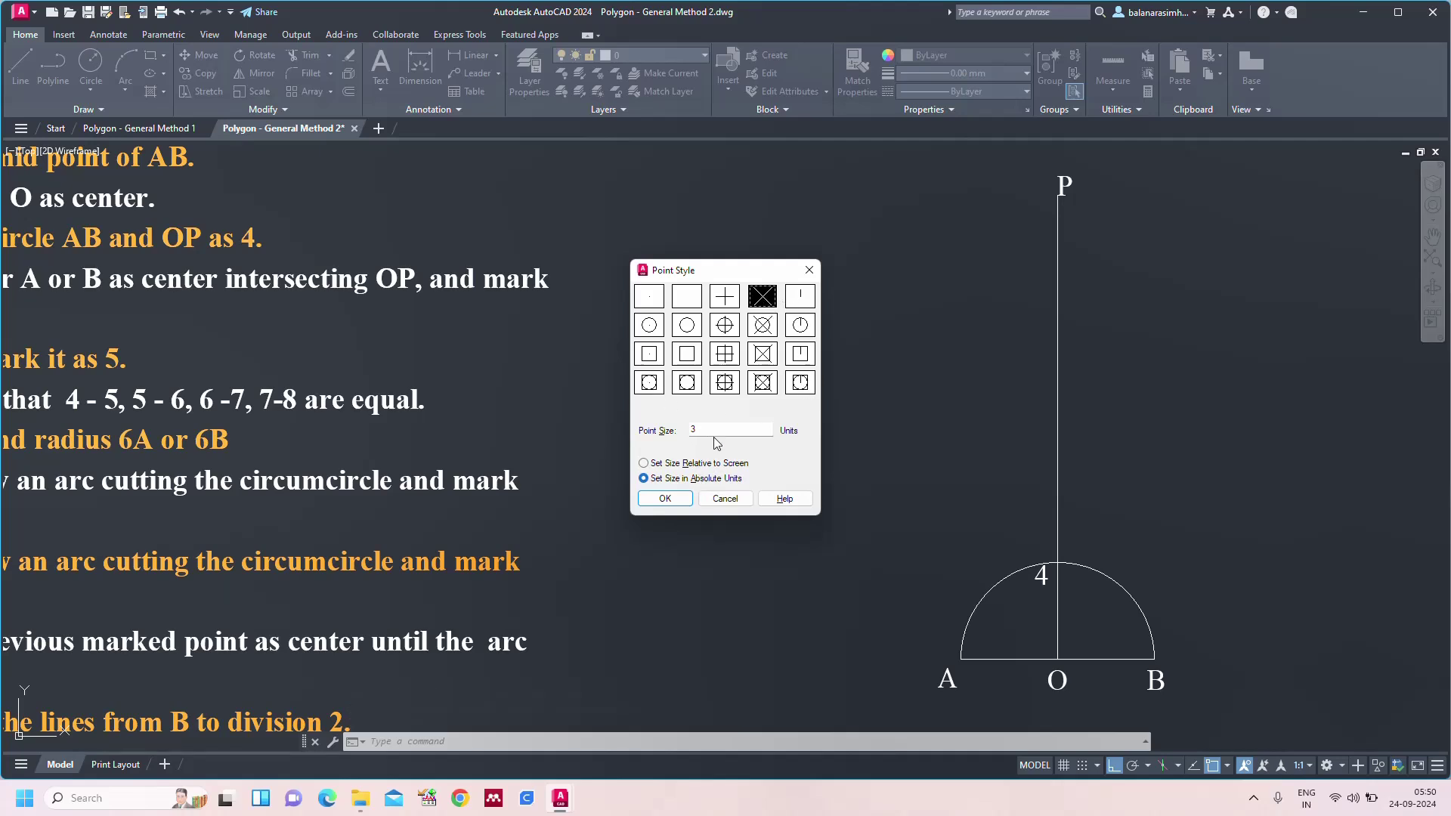
pyautogui.click(665, 499)
pyautogui.write('z')
pyautogui.press('Return')
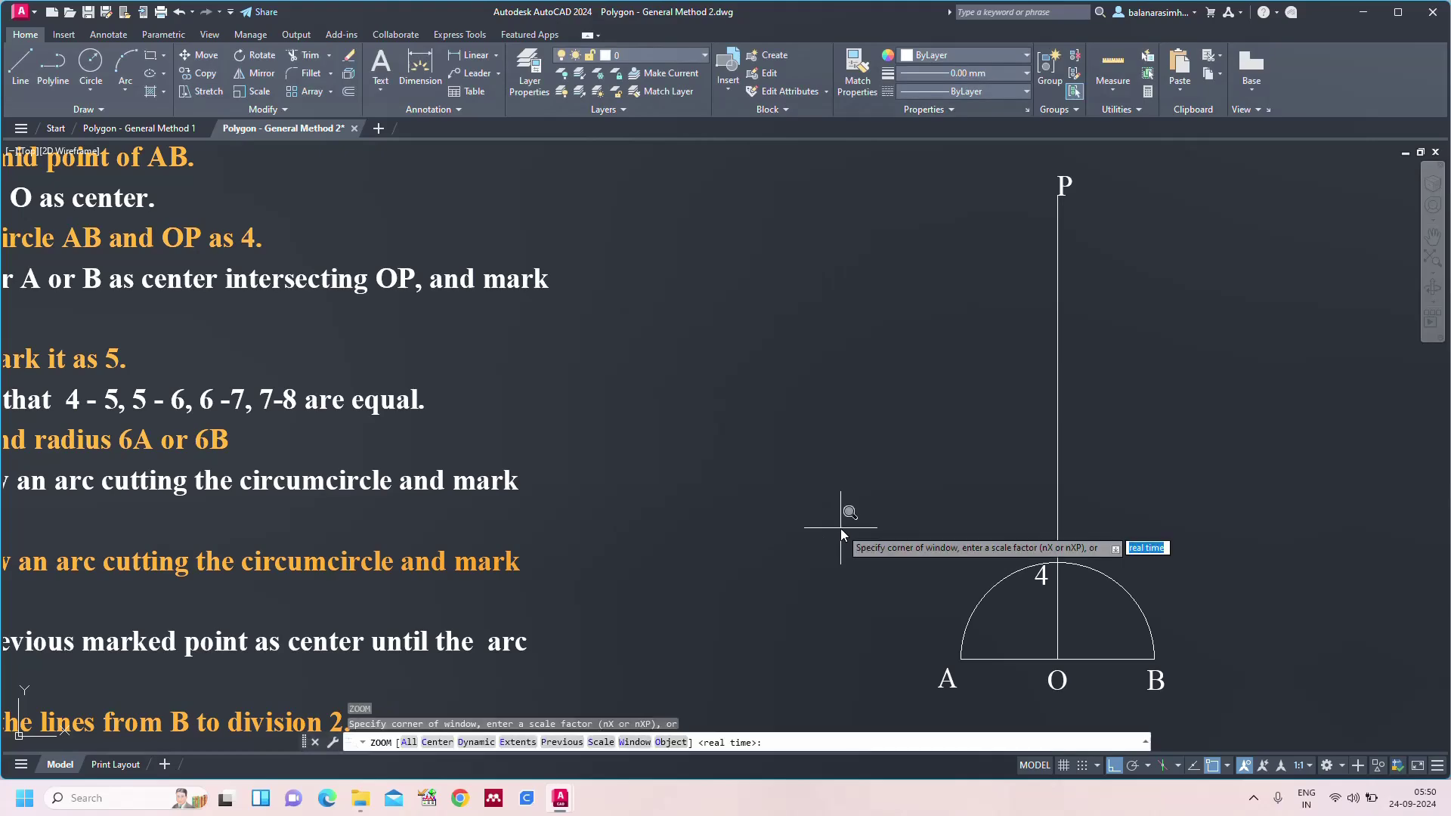
pyautogui.scroll(-1, 840, 528)
pyautogui.write('a')
pyautogui.press('Return')
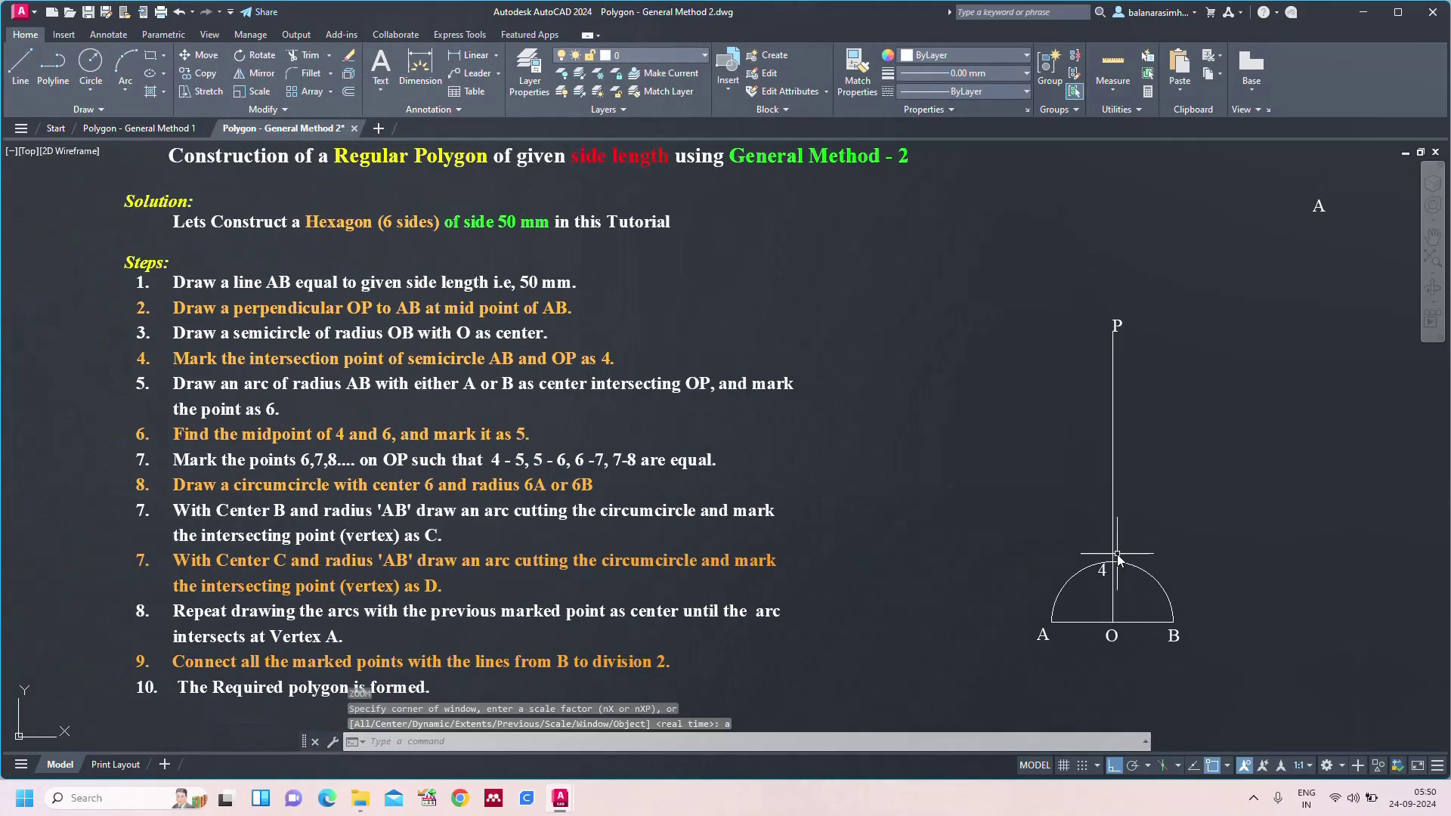
# - Place a point marker at the intersection of the semicircle and OP, beside the label 4
pyautogui.scroll(3, 1128, 563)
pyautogui.write('po')
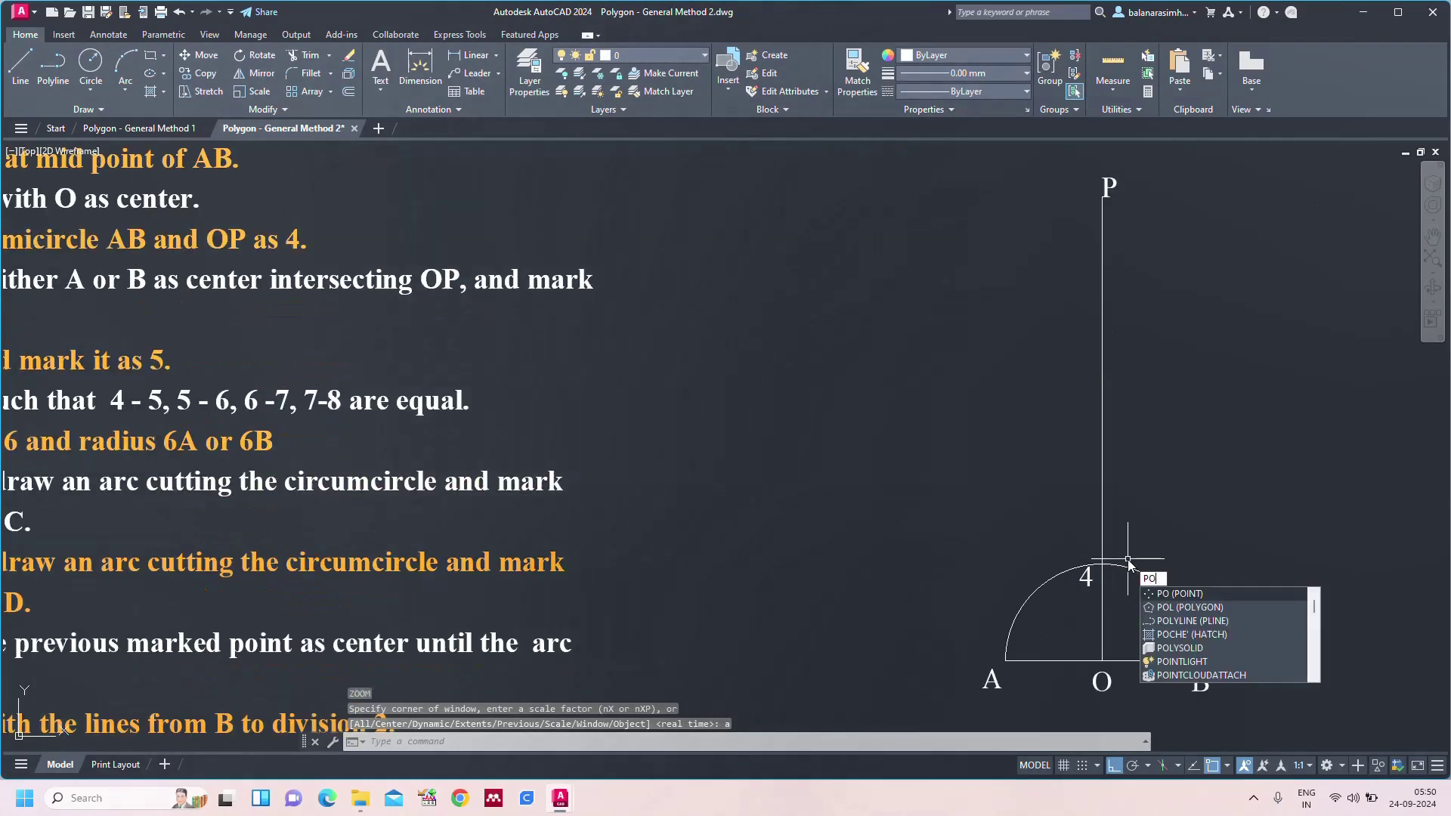
pyautogui.press('Return')
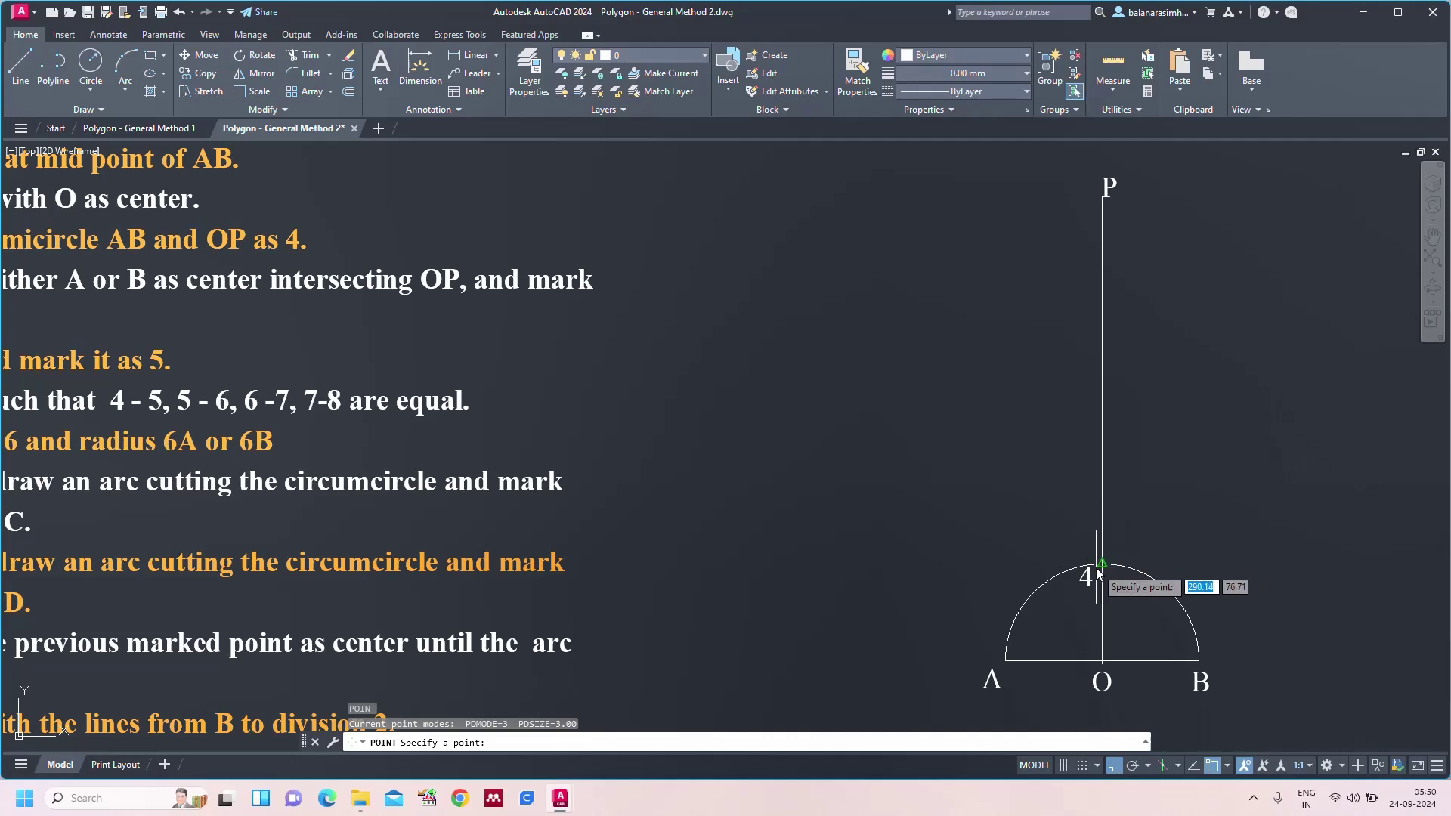
pyautogui.scroll(5, 1102, 570)
pyautogui.click(1106, 566)
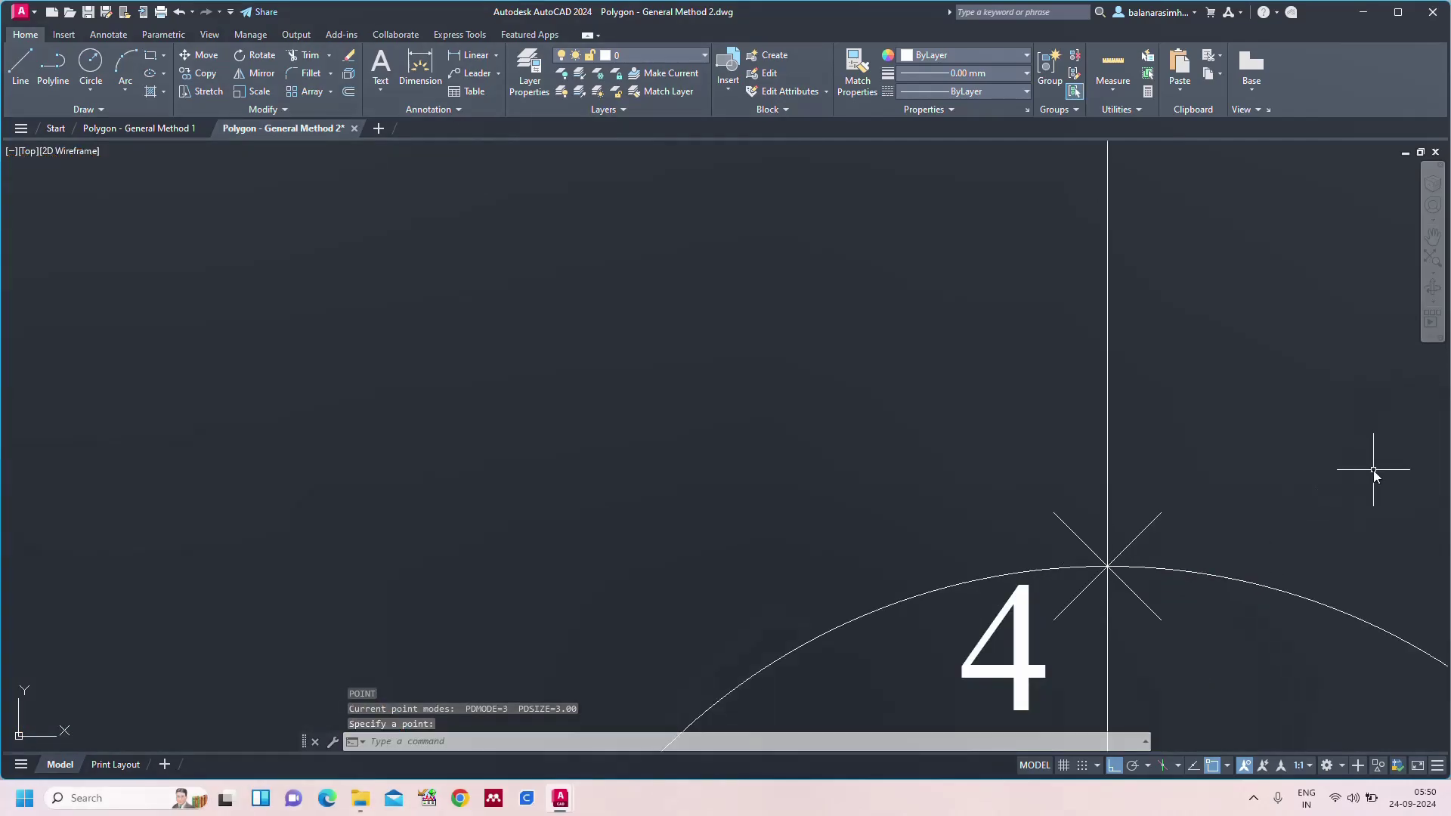
pyautogui.write('z')
pyautogui.press('Return')
pyautogui.write('a')
pyautogui.press('Return')
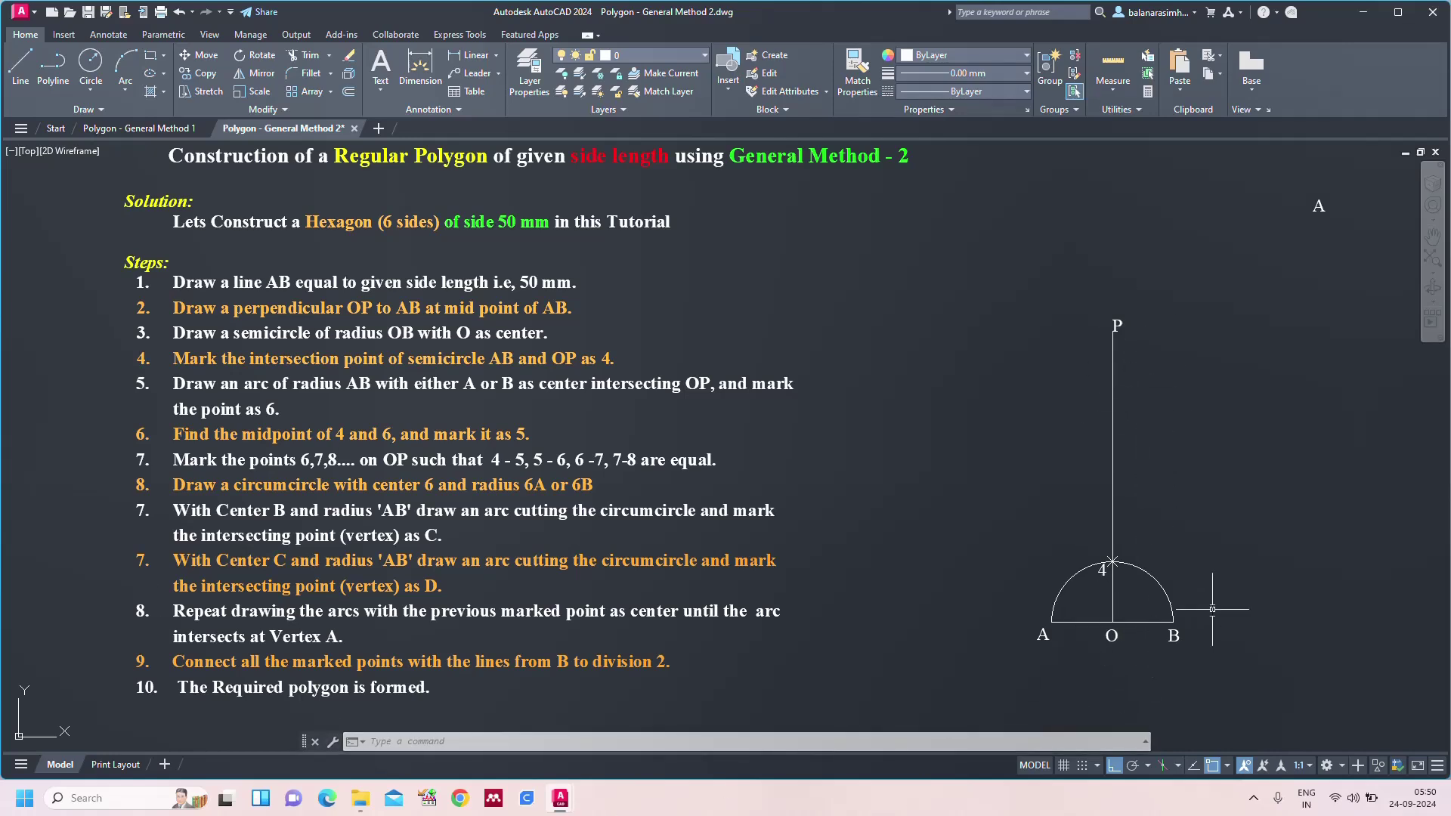
# - Draw a 90° arc centred at A and starting at B so that it crosses OP, using the Arc command's Center option
pyautogui.write('A')
pyautogui.press('Return')
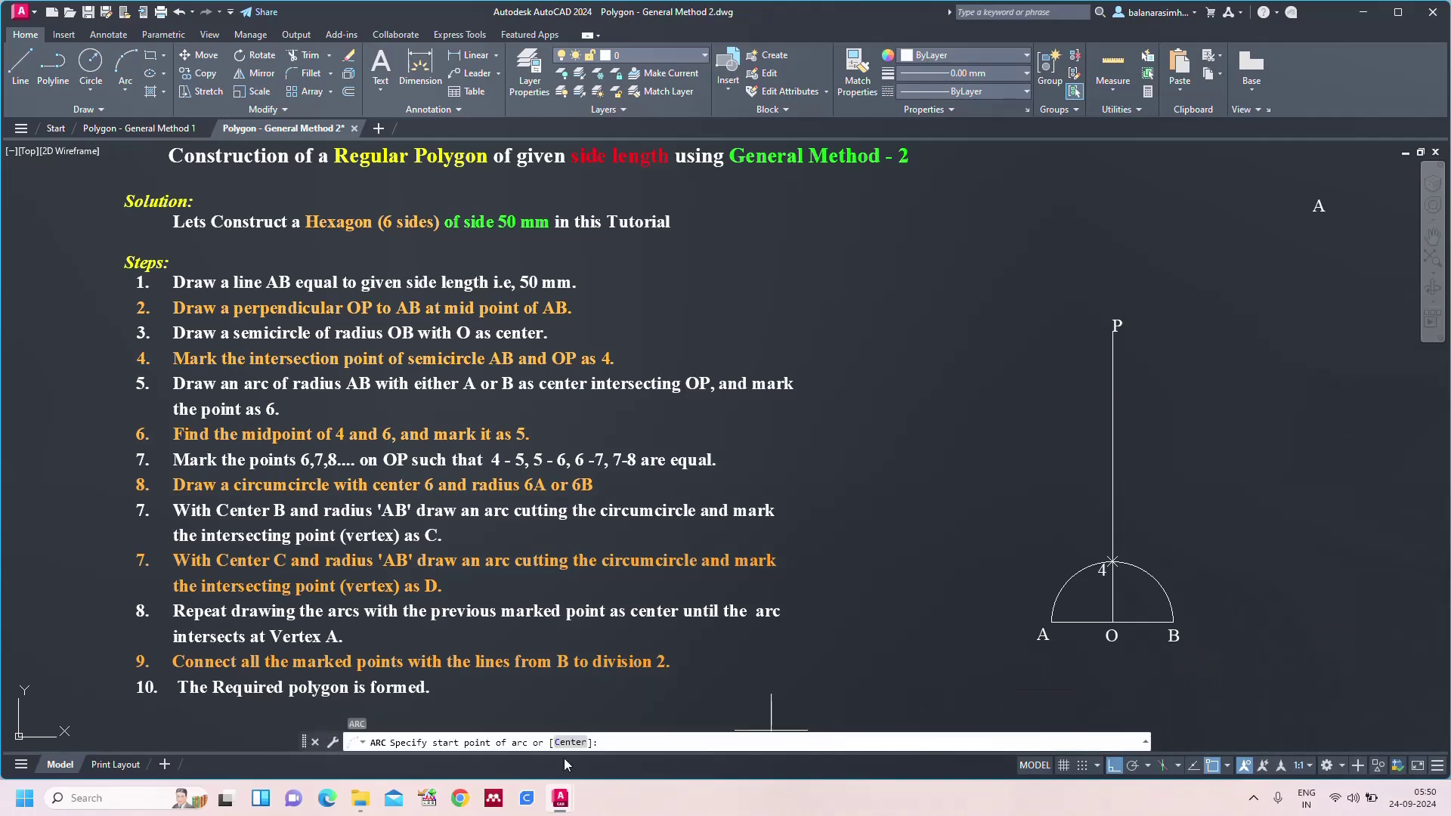
pyautogui.write('c')
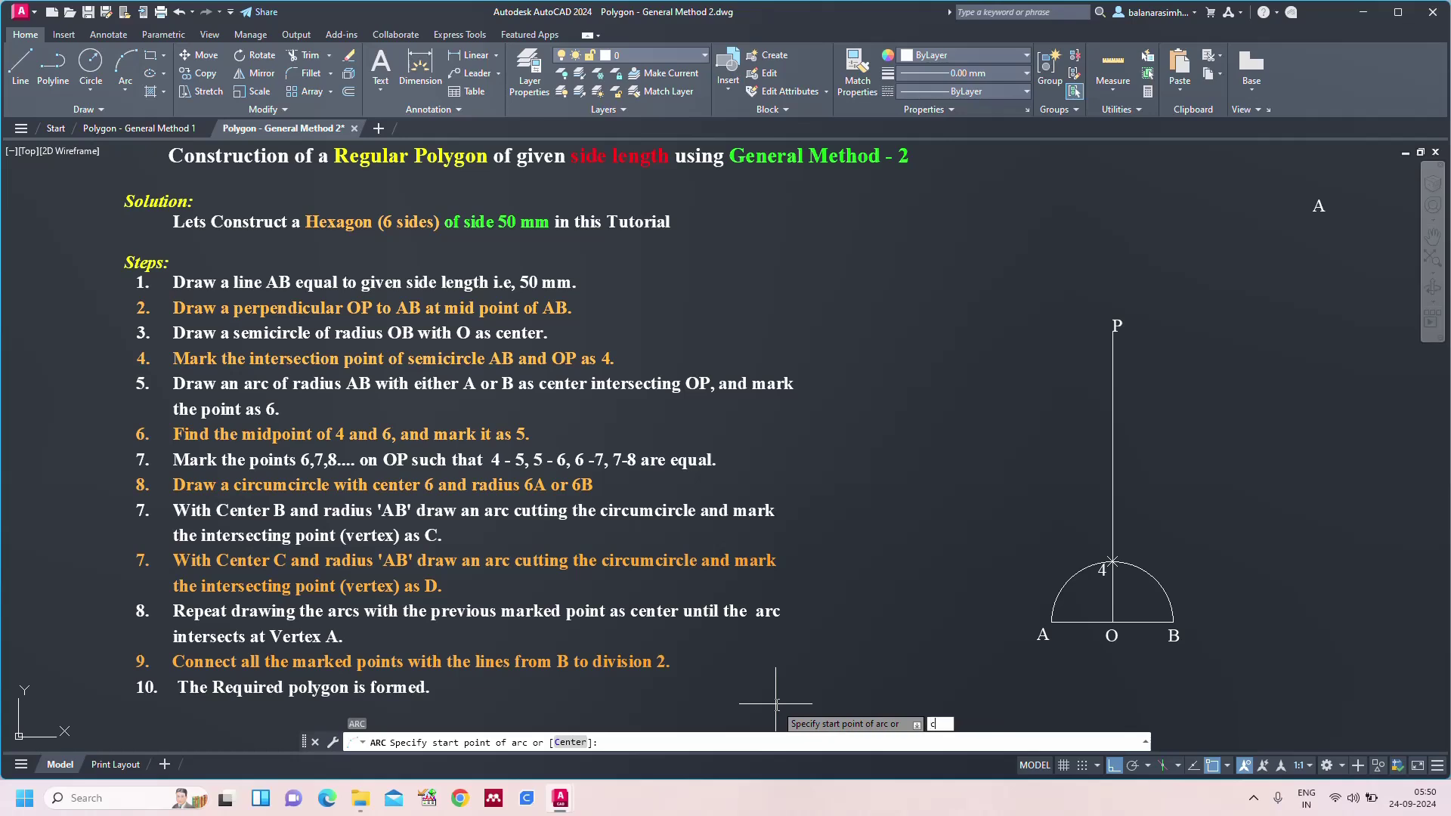
pyautogui.press('Return')
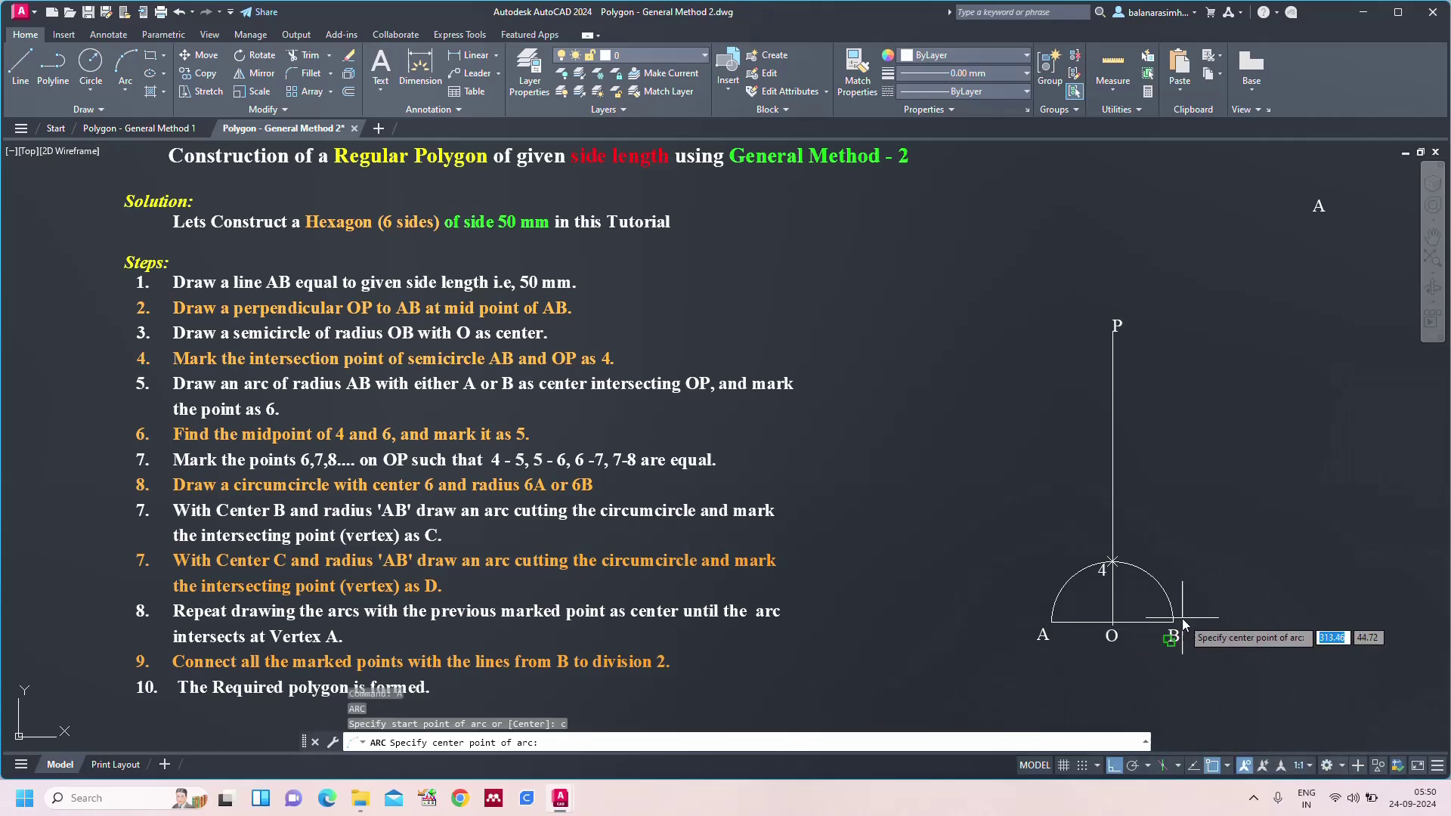
pyautogui.click(1052, 622)
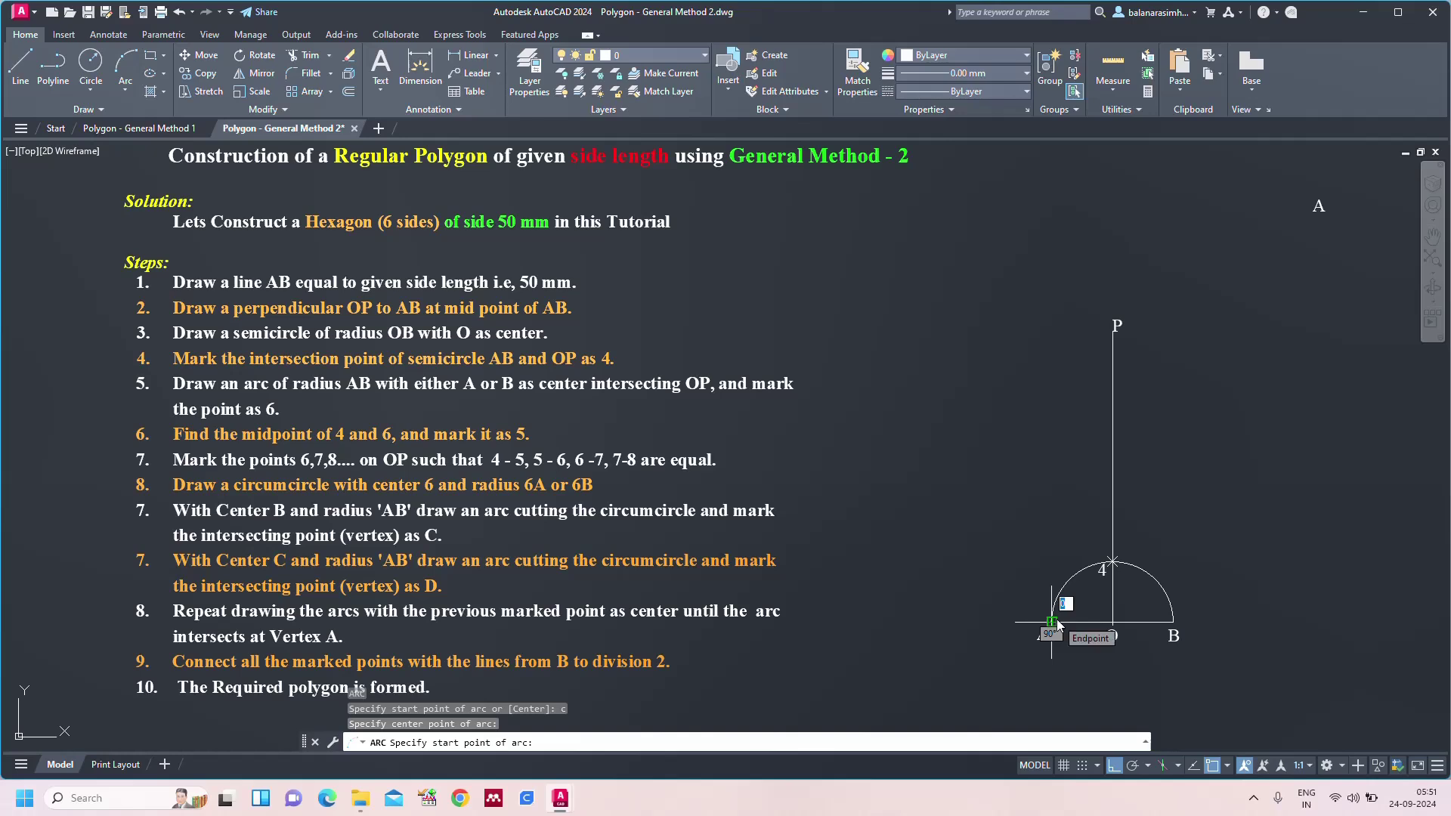
pyautogui.click(1173, 622)
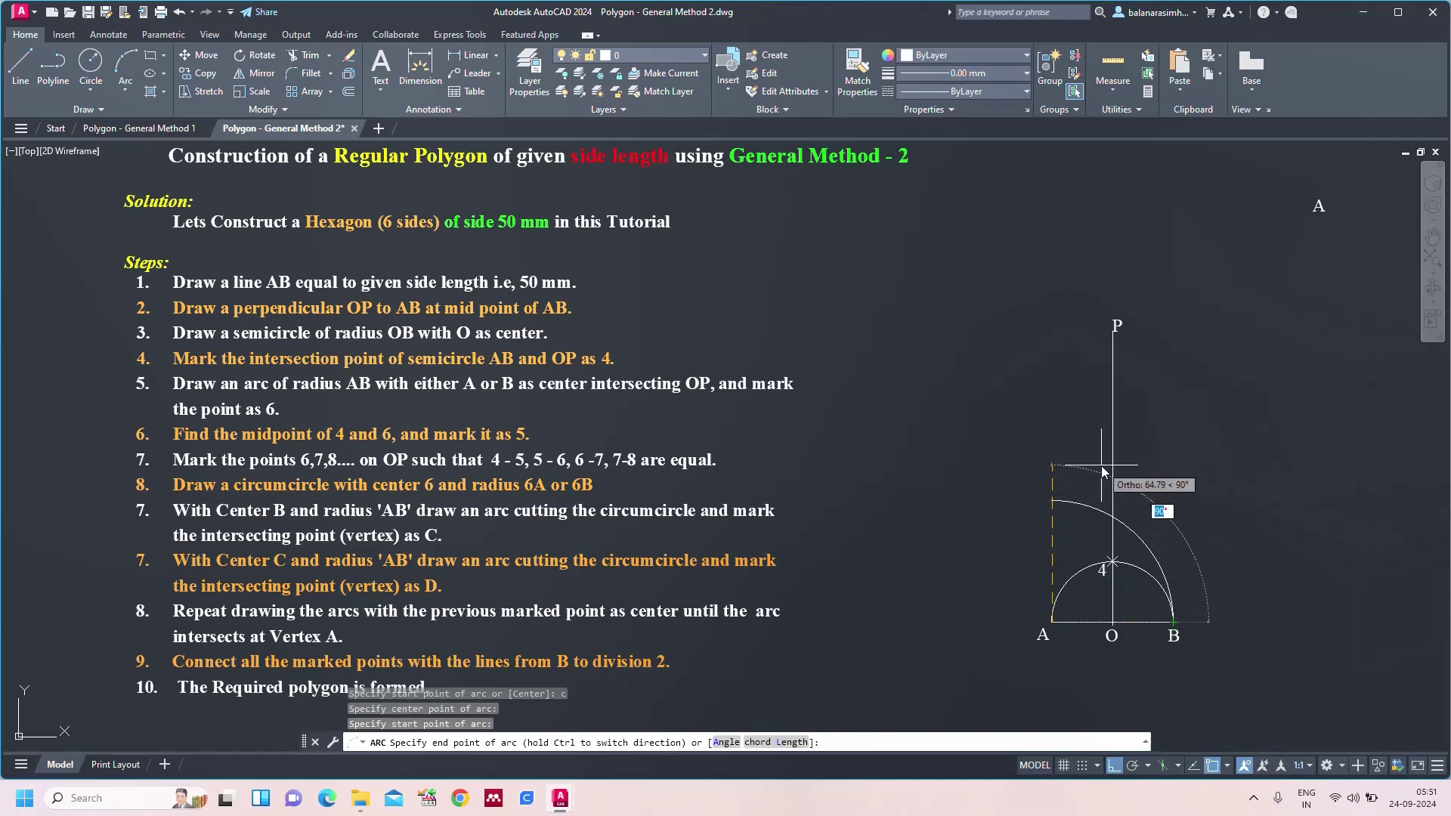
pyautogui.click(1102, 469)
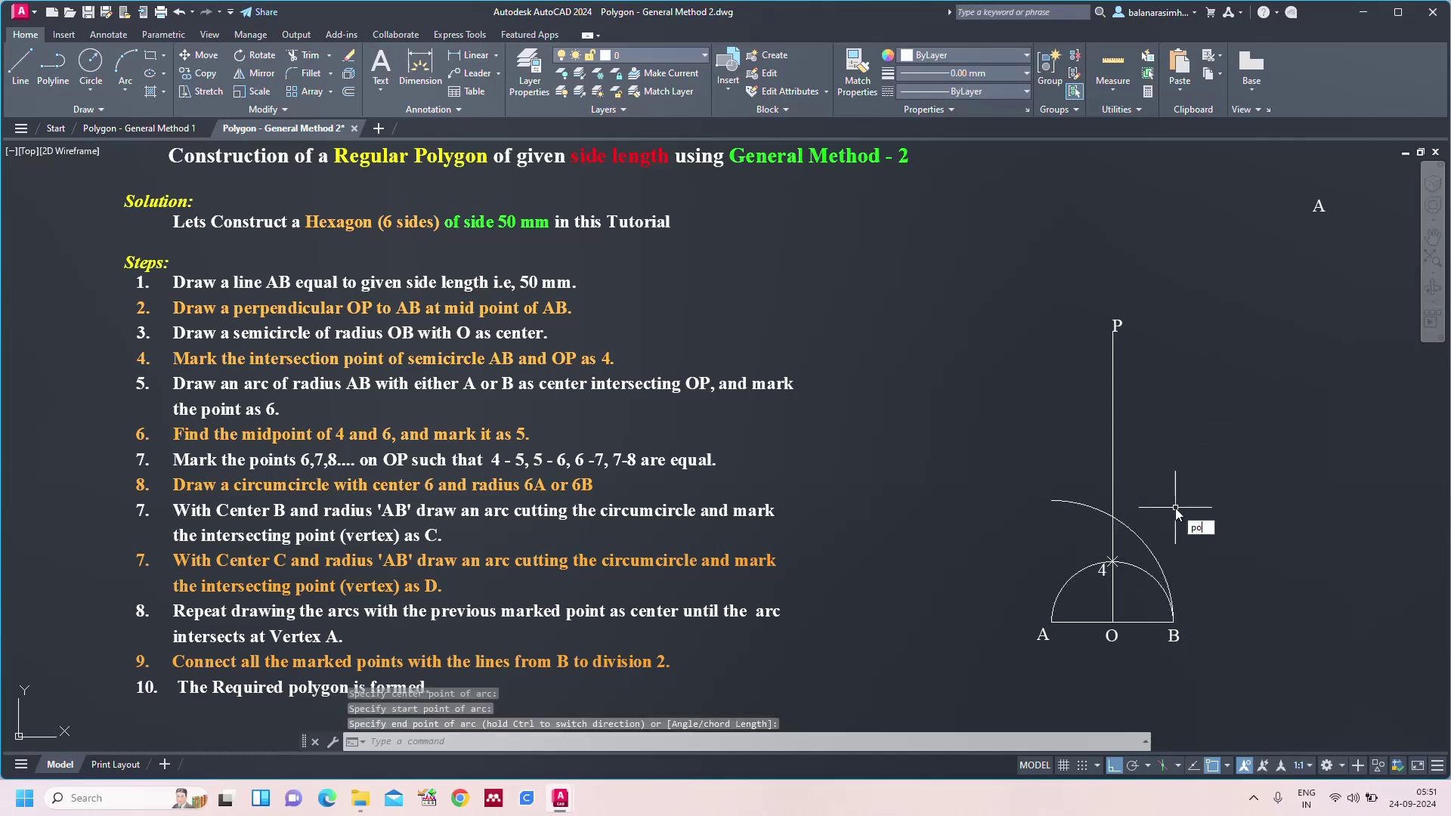
# - Place a point marker where the arc centred at A crosses OP
pyautogui.write('PO')
pyautogui.press('Return')
pyautogui.scroll(4, 1176, 509)
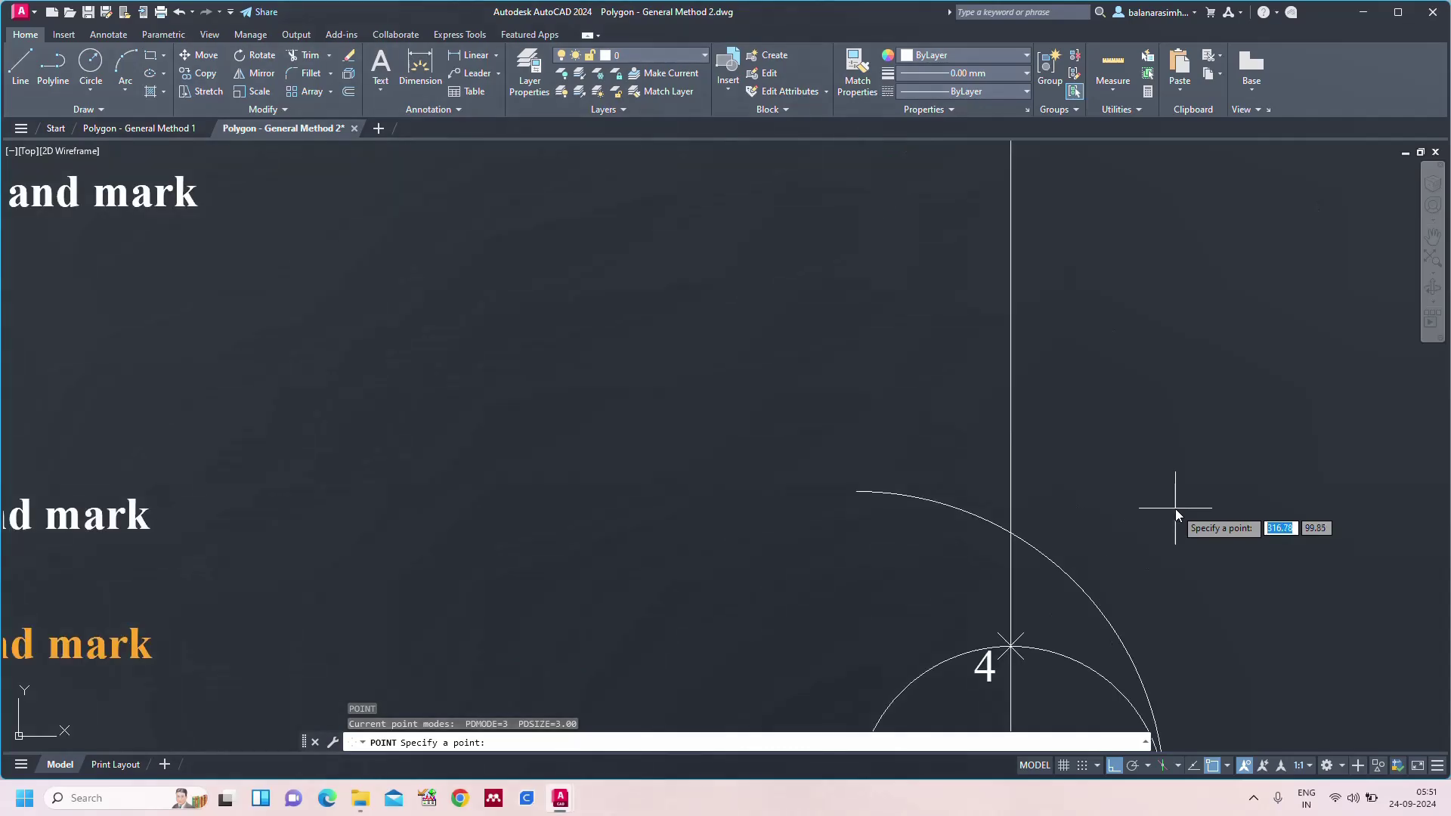
pyautogui.click(1013, 534)
pyautogui.write('z')
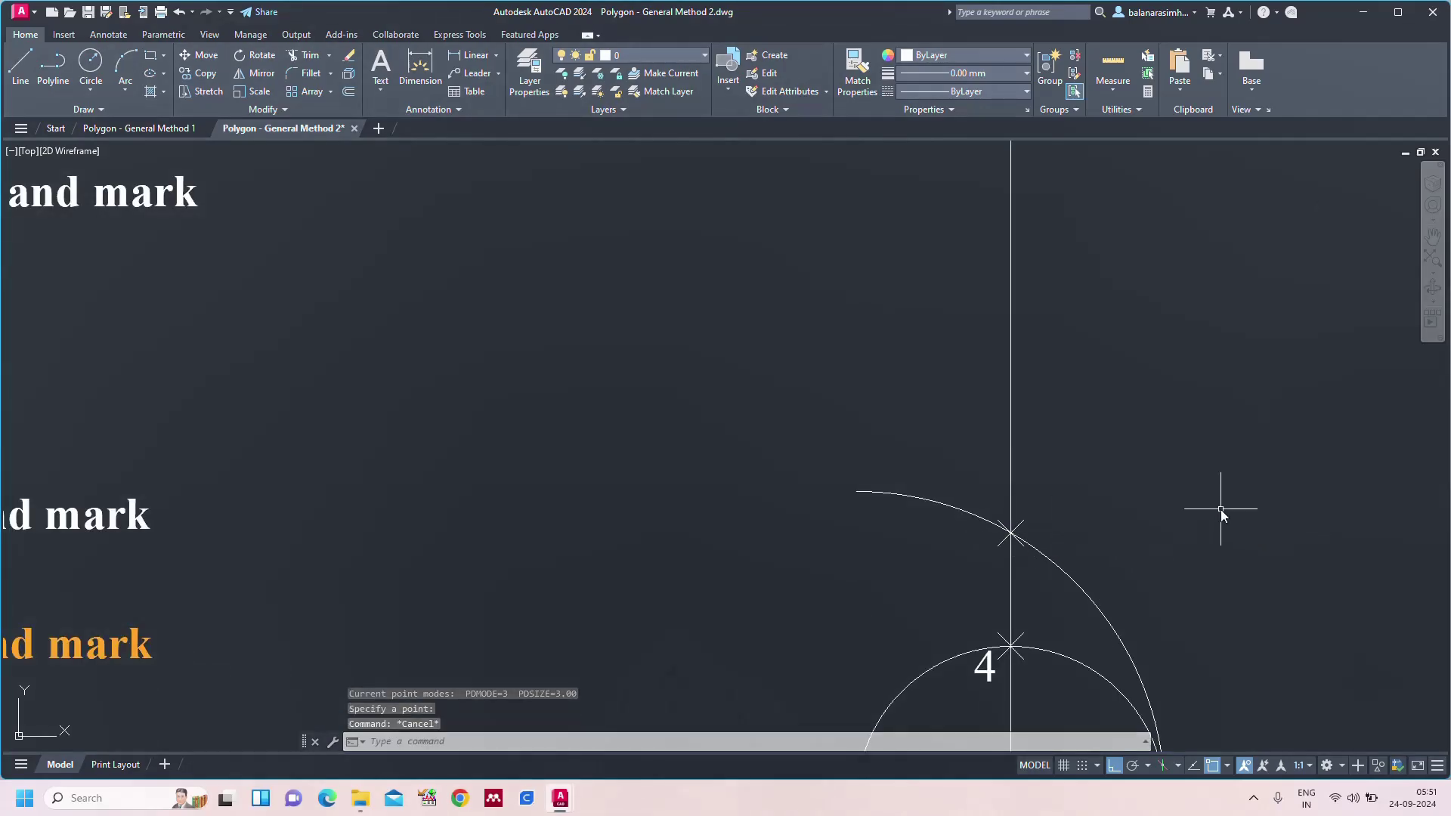
pyautogui.press('Return')
pyautogui.scroll(-1, 1221, 509)
pyautogui.write('a')
pyautogui.press('Return')
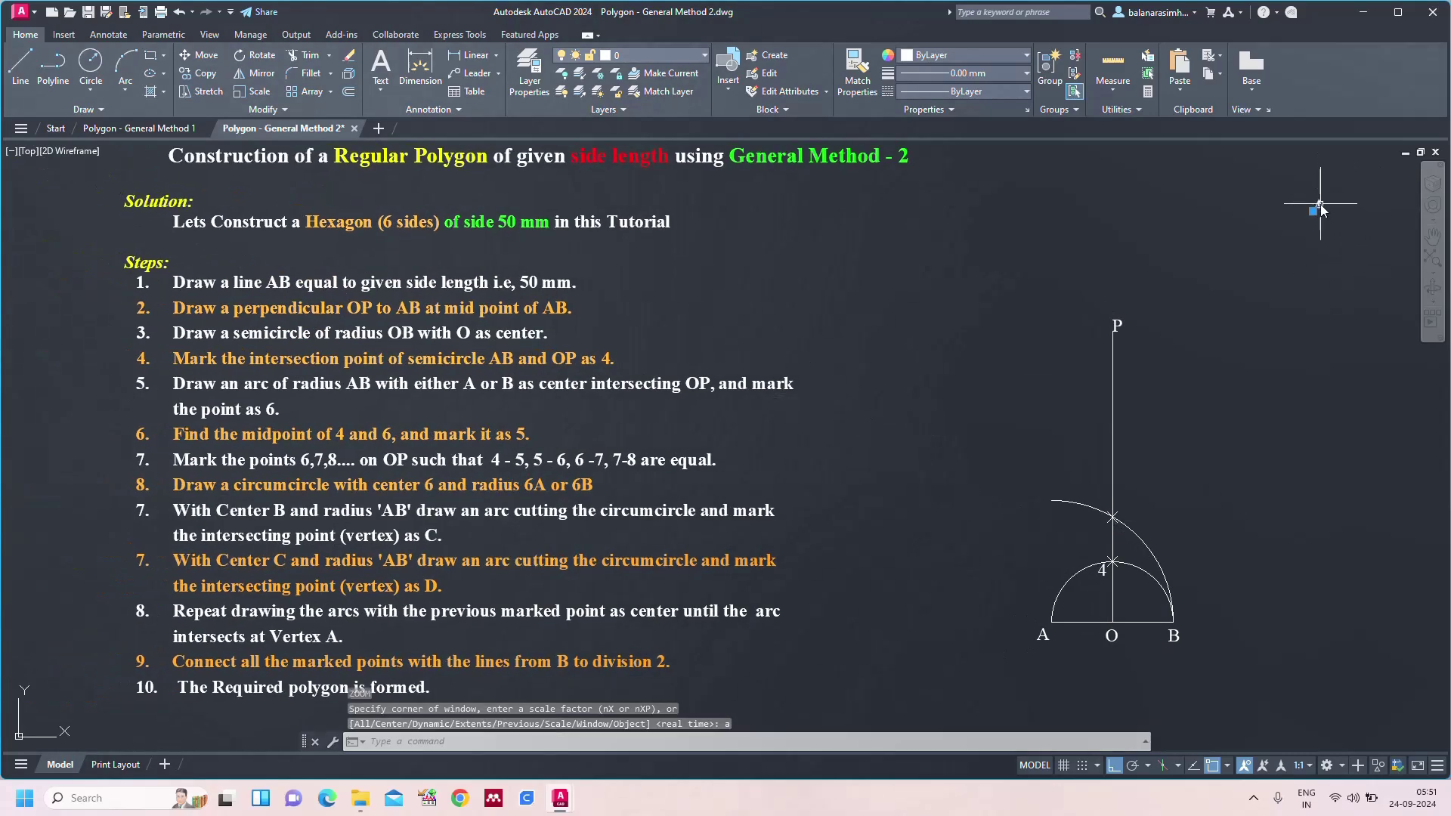
# - Place a copy of the spare letter A beside the intersection of the larger arc and OP, and change its text to 6
pyautogui.hotkey('ctrl', 'v')
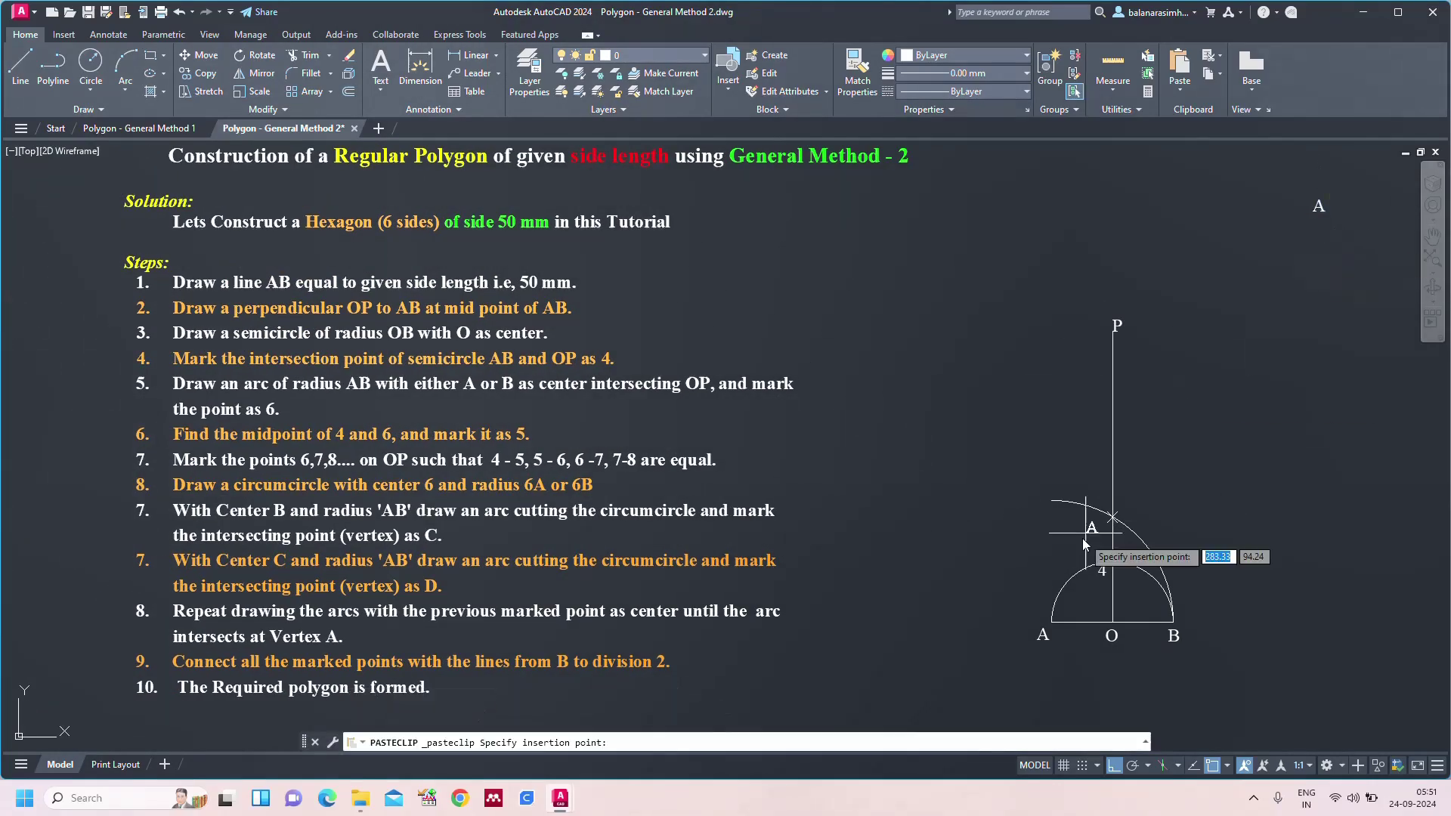
pyautogui.scroll(4, 1073, 543)
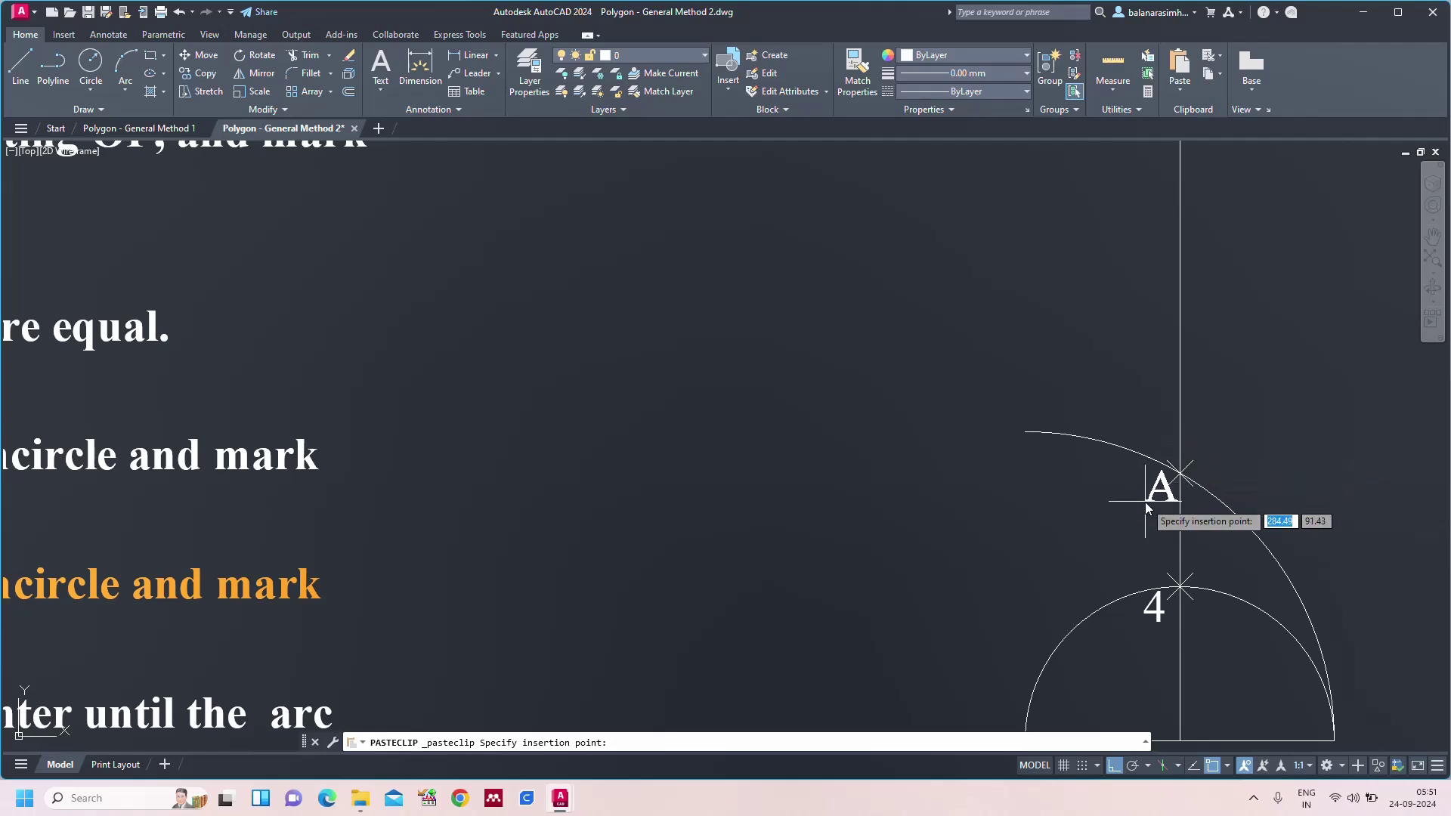
pyautogui.click(1126, 489)
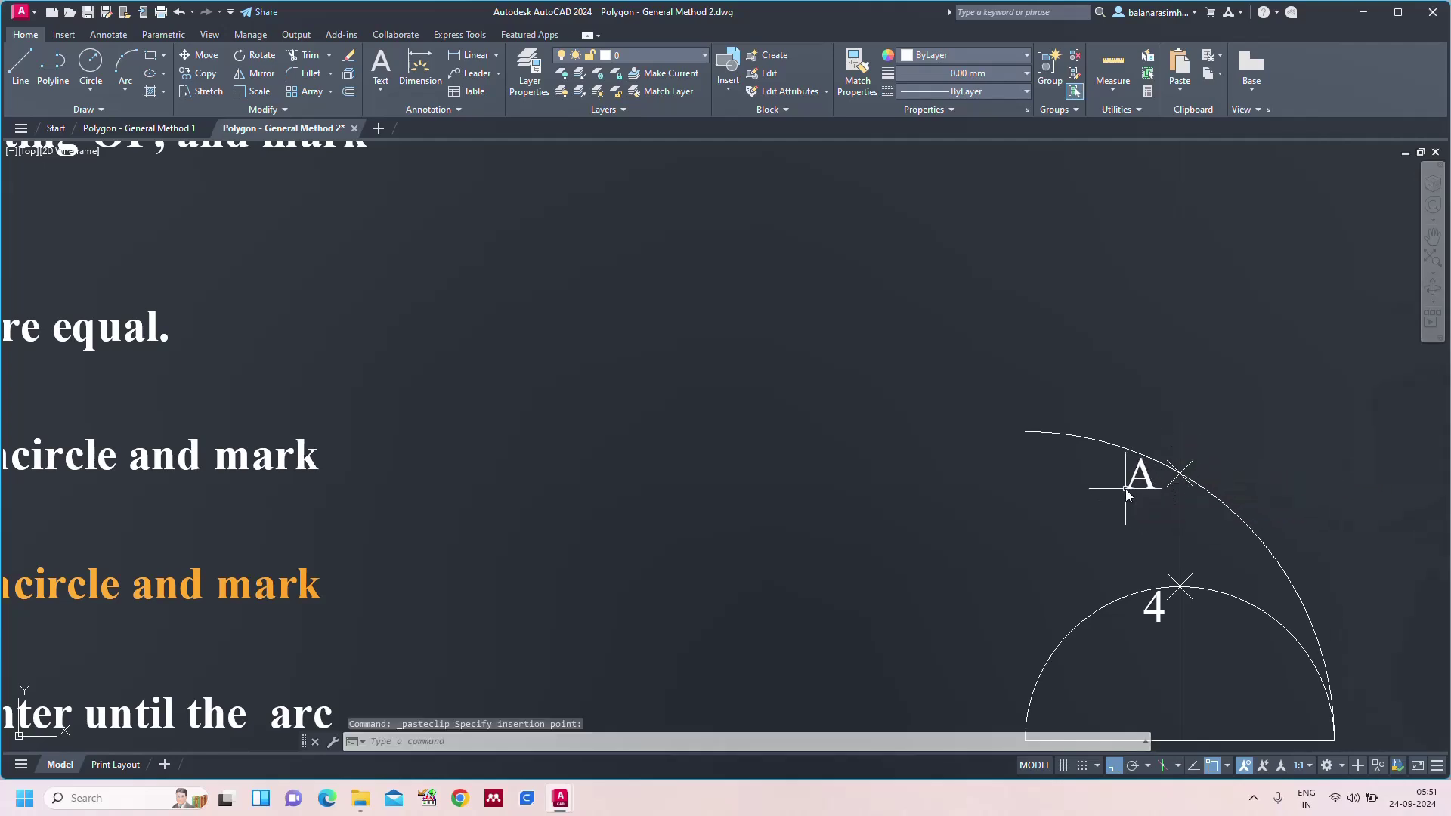
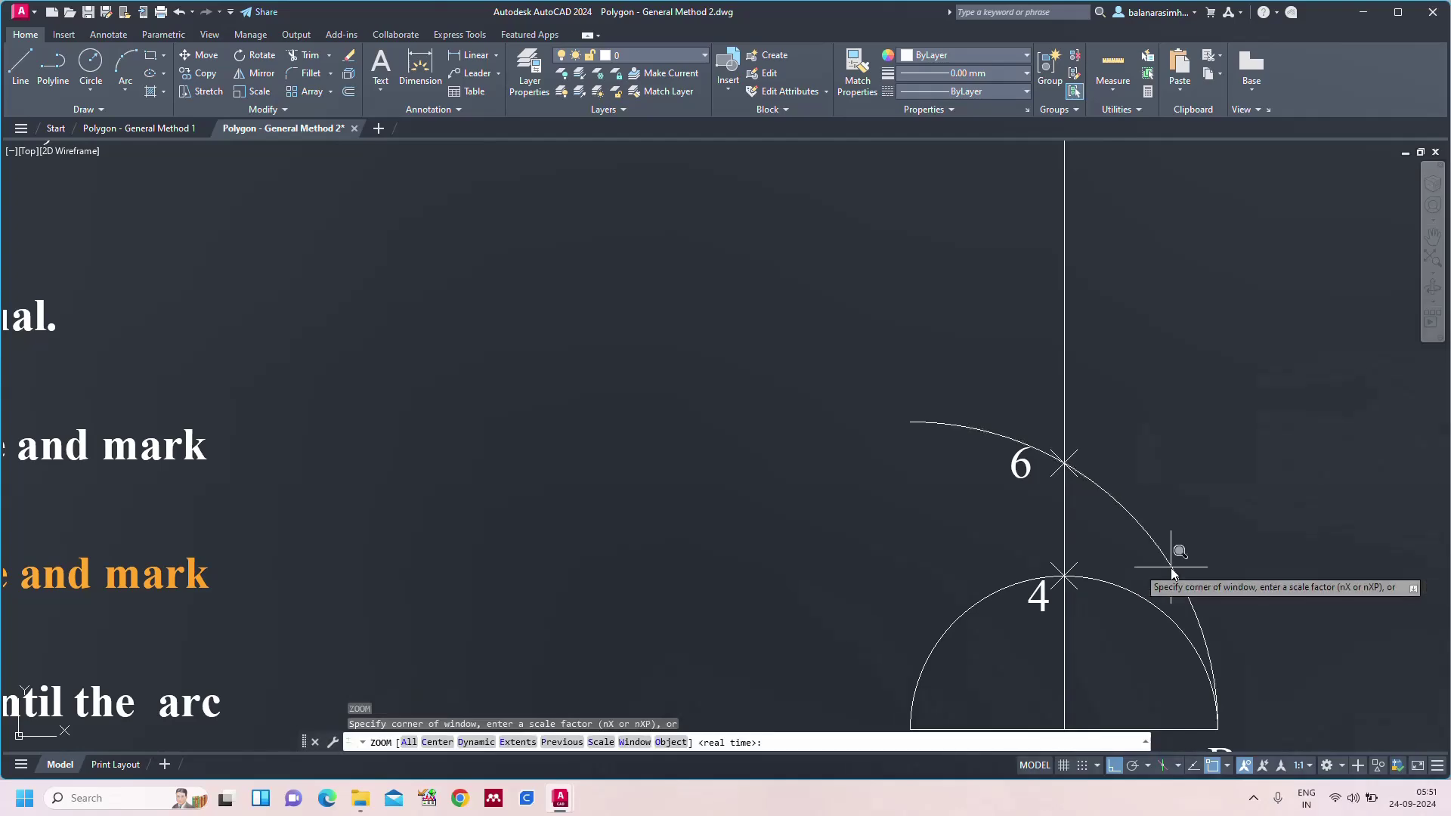
pyautogui.write('a')
pyautogui.press('Return')
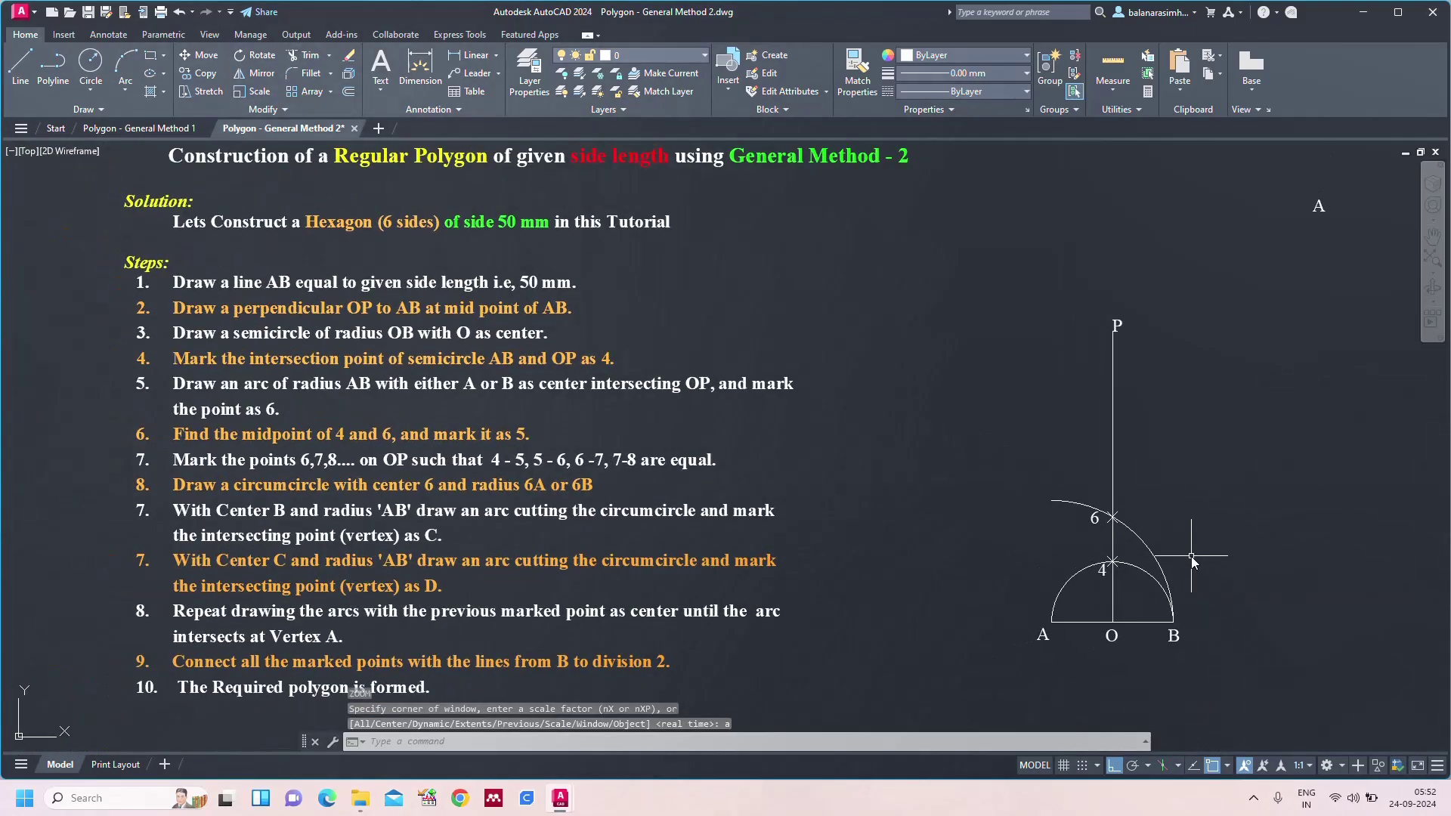
# - Trim line OP below point 4 and above point 6, leaving only the segment between the two points
pyautogui.scroll(2, 1161, 551)
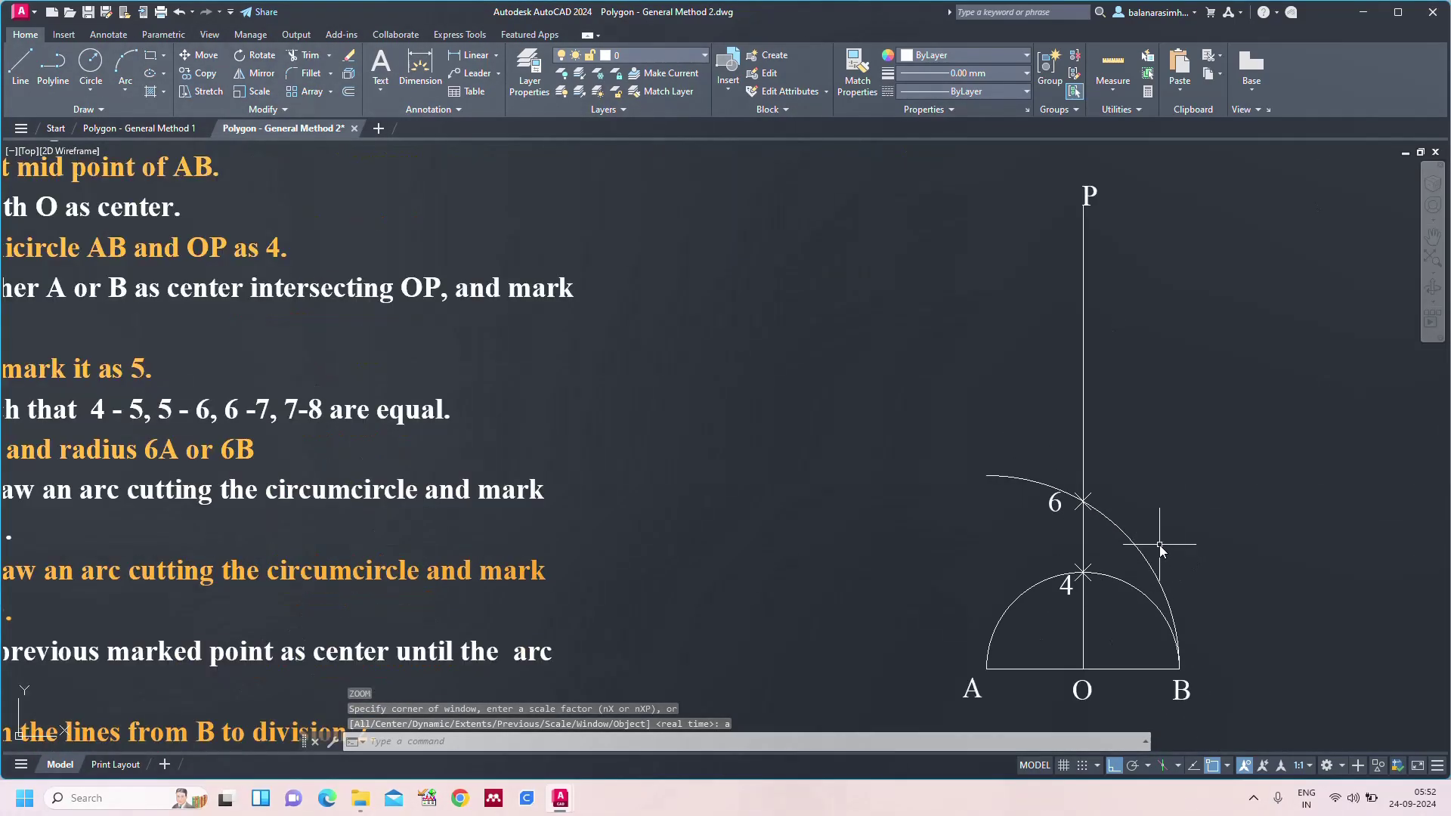
pyautogui.write('TR')
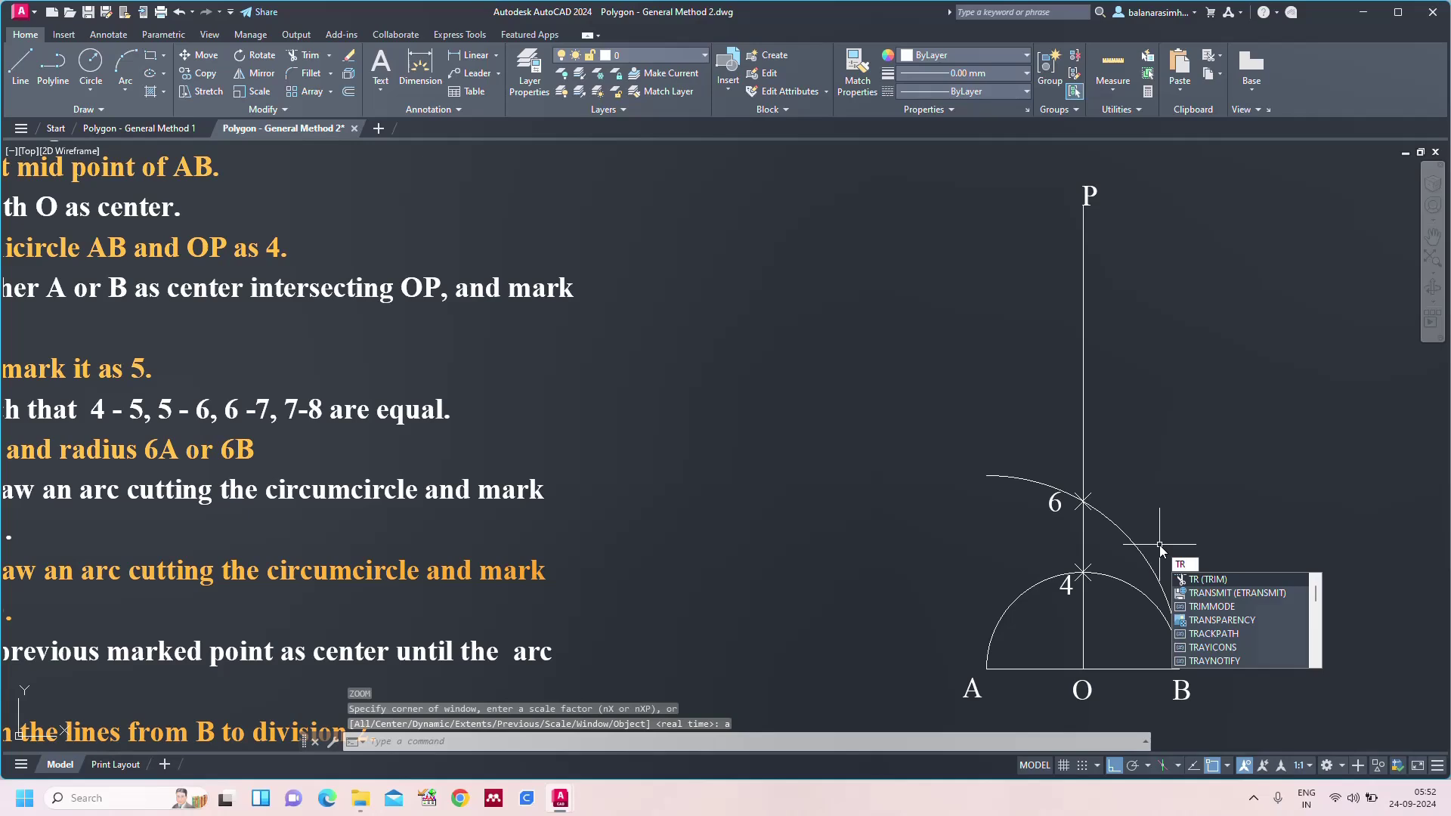
pyautogui.press('Return')
pyautogui.click(1160, 545)
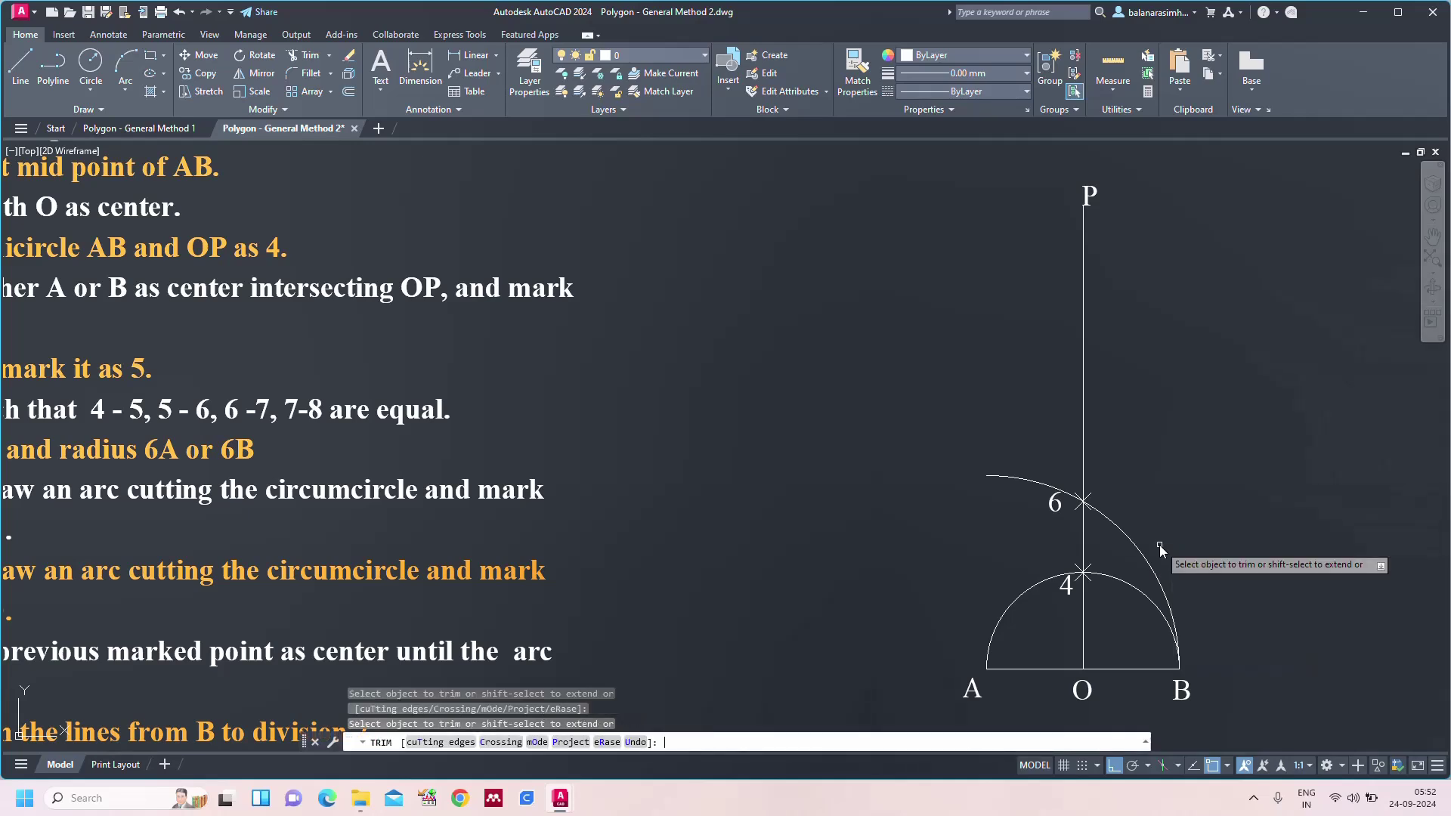
pyautogui.click(1085, 616)
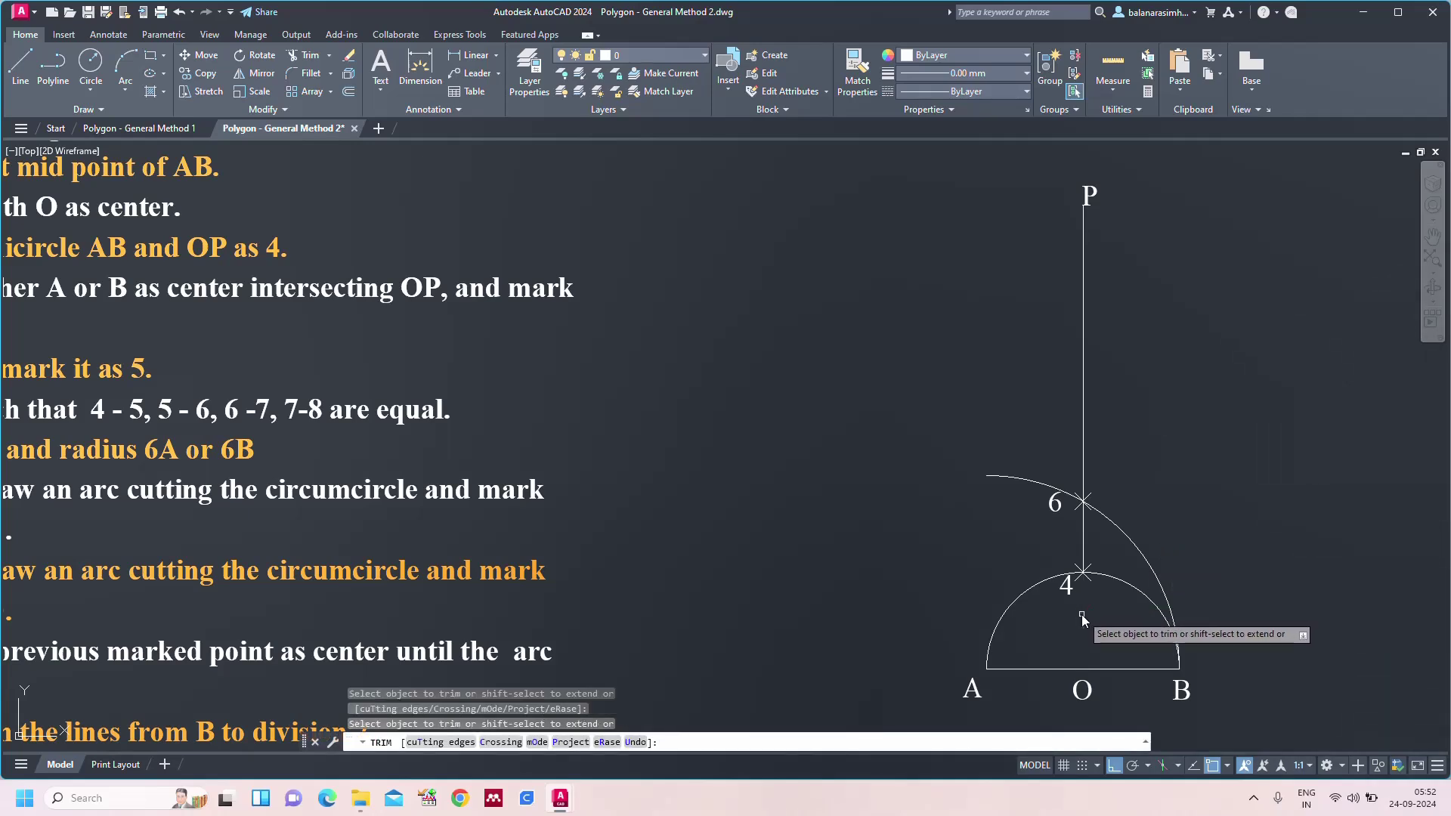
pyautogui.click(1085, 472)
pyautogui.press('Escape')
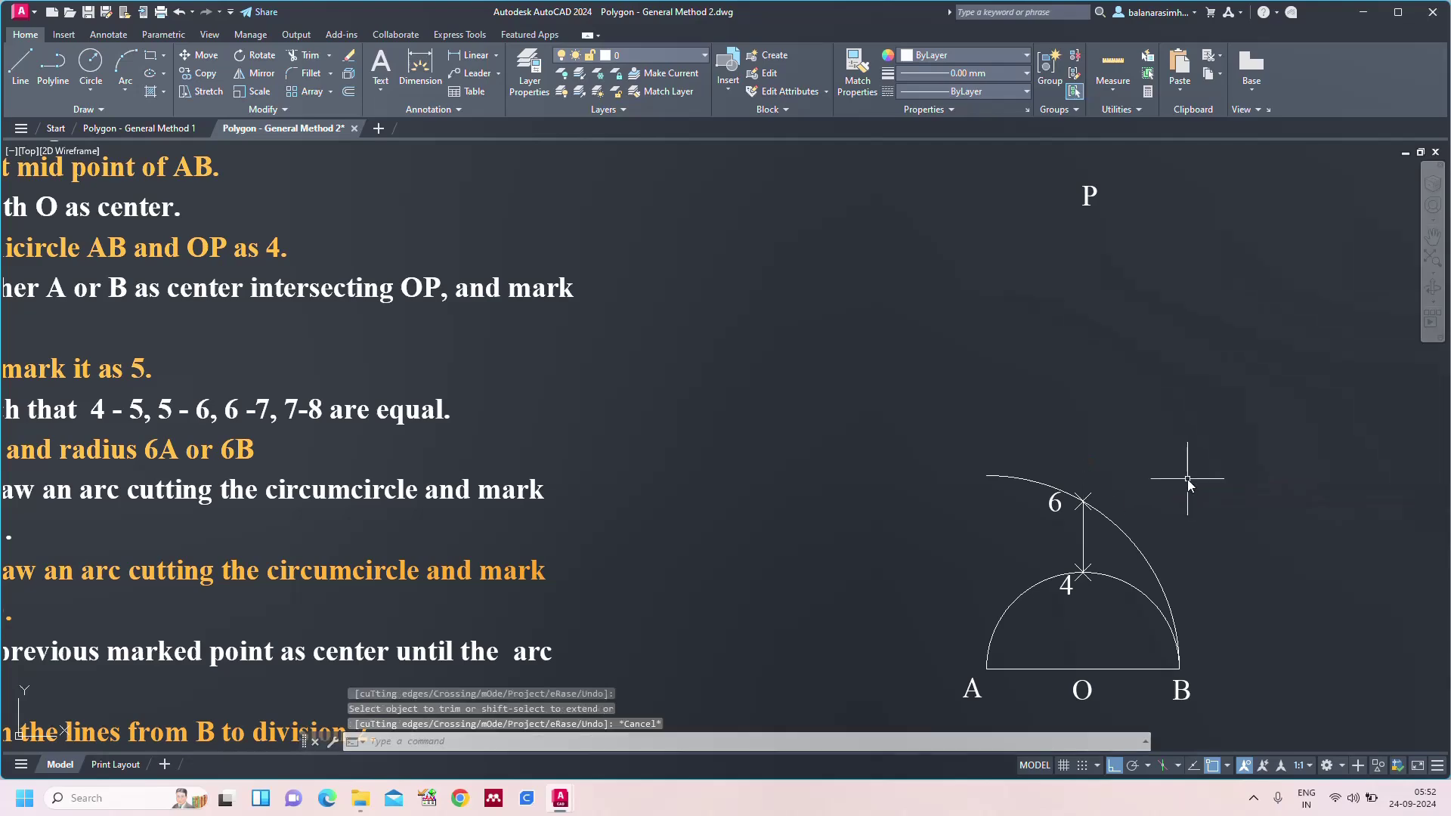
pyautogui.write('a')
pyautogui.press('Return')
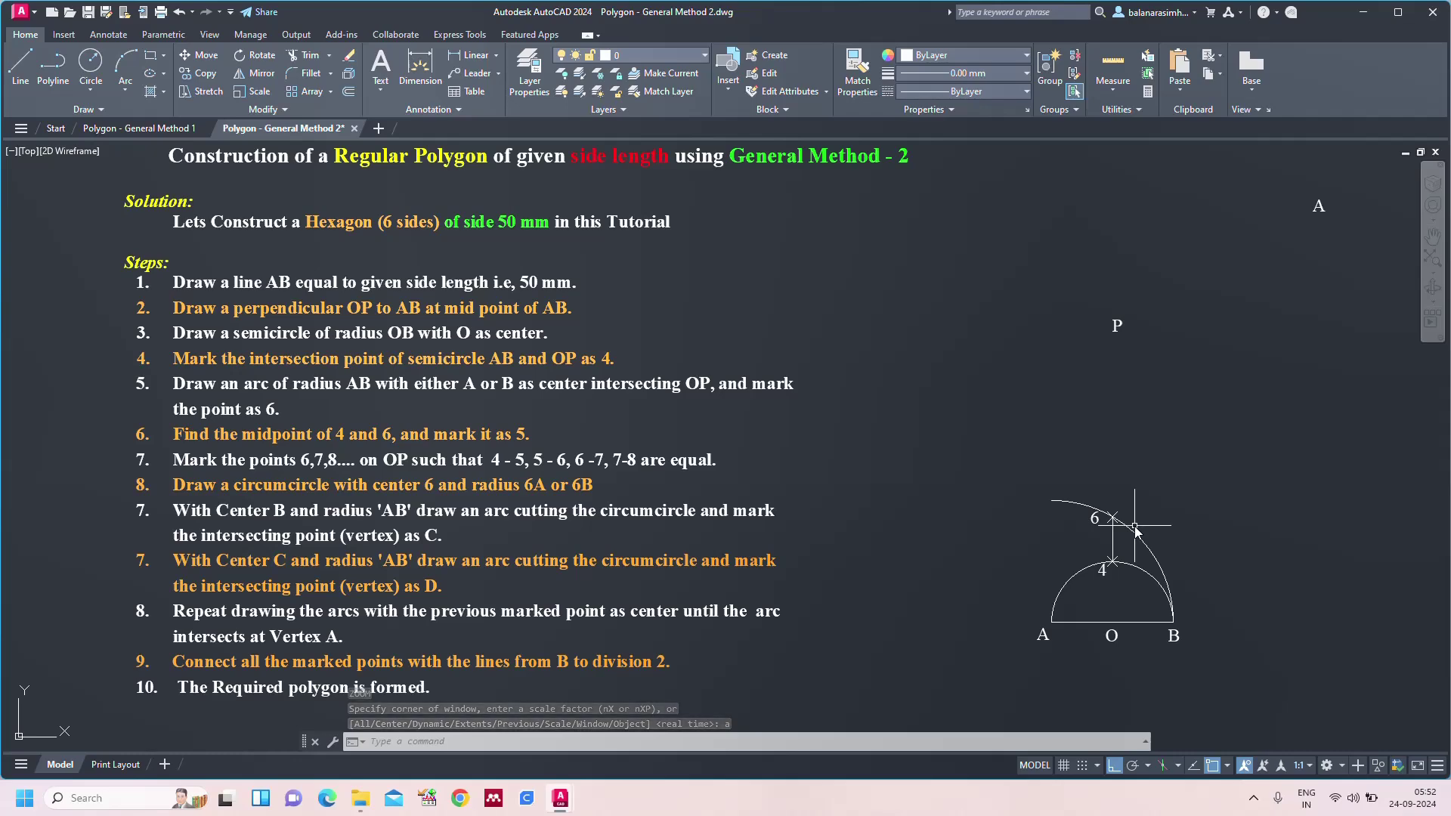
# - Place a point marker at the midpoint of the segment between points 4 and 6
pyautogui.scroll(4, 1134, 527)
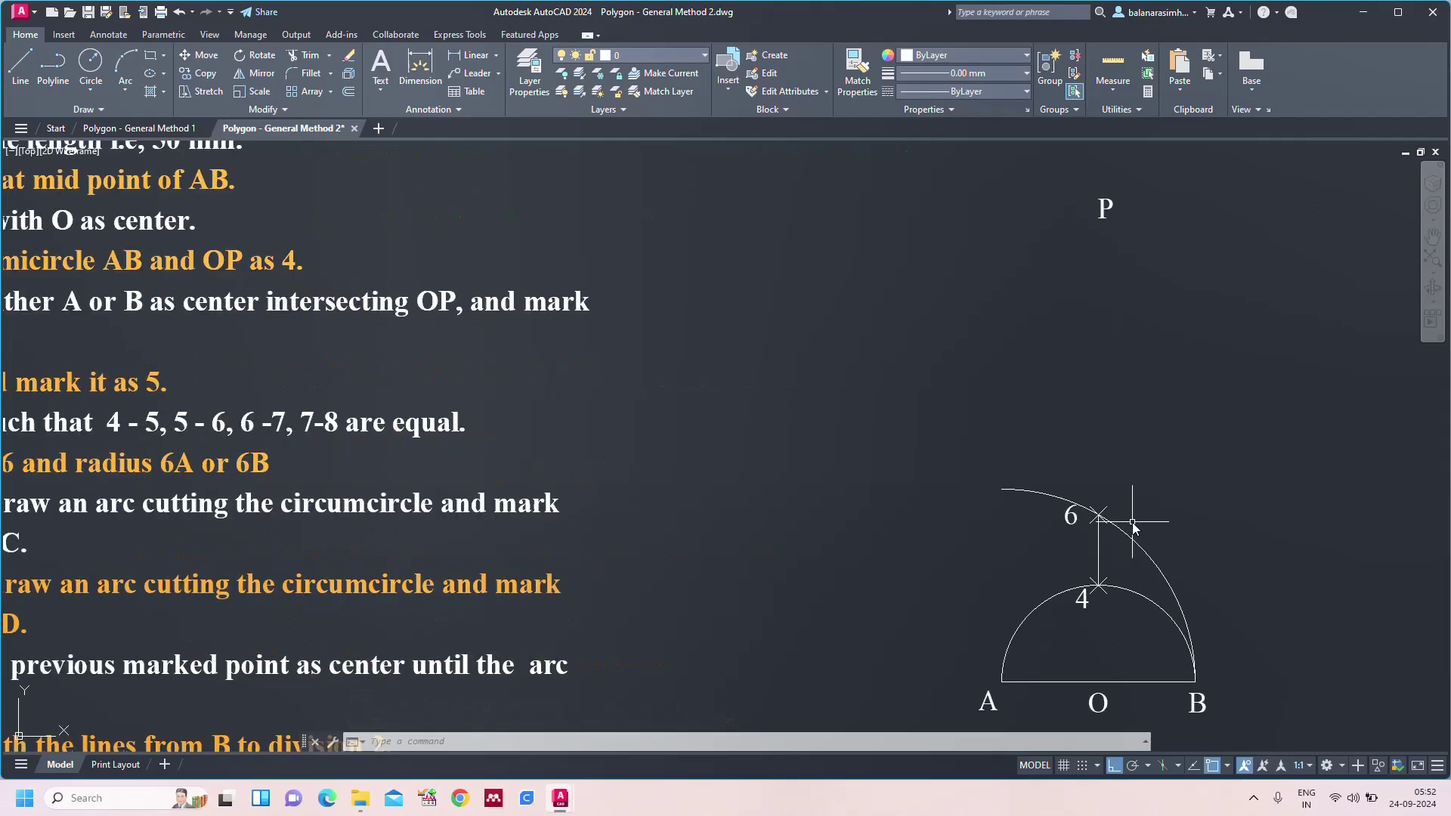
pyautogui.write('PO')
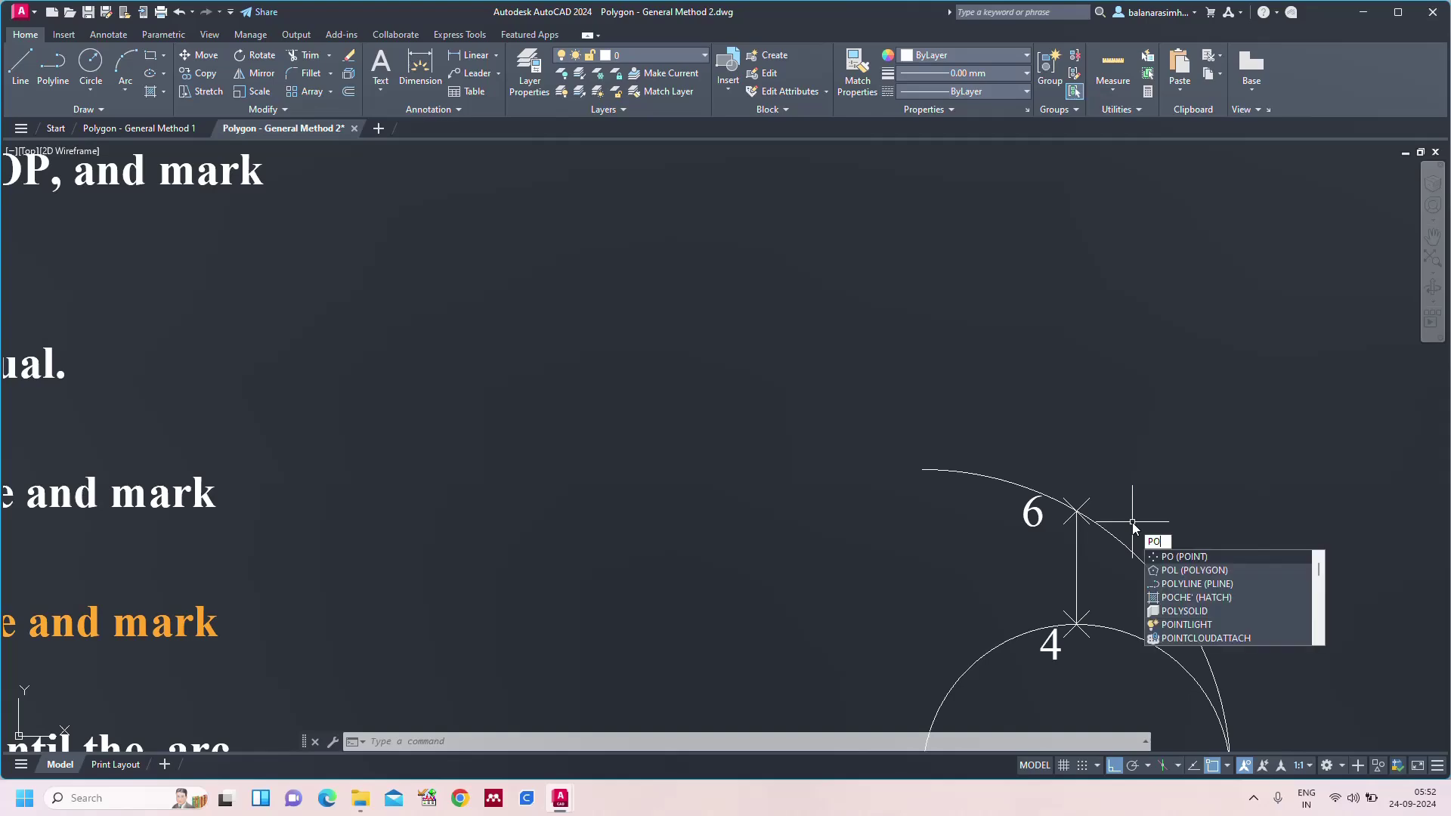
pyautogui.press('Return')
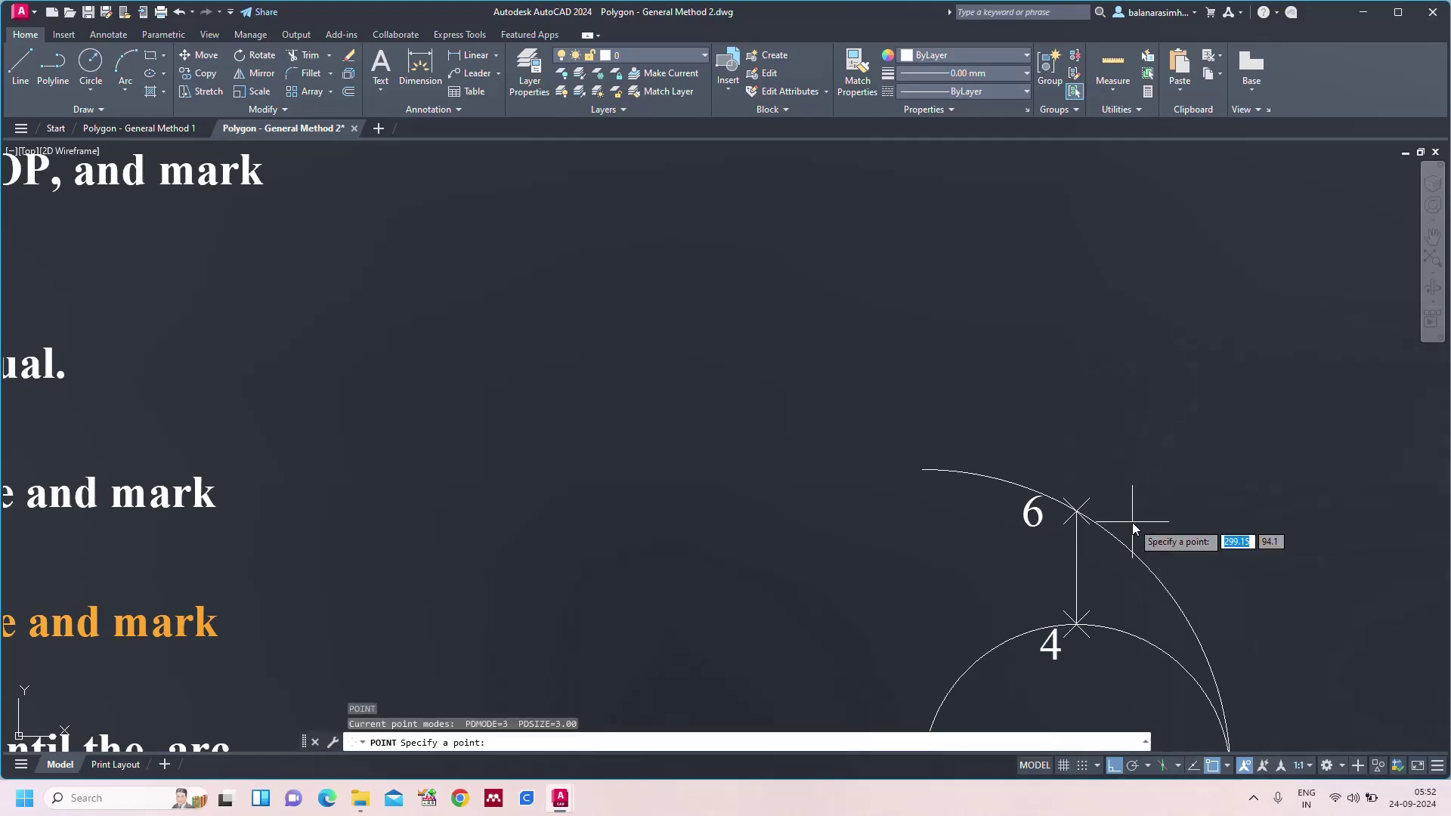
pyautogui.click(1077, 569)
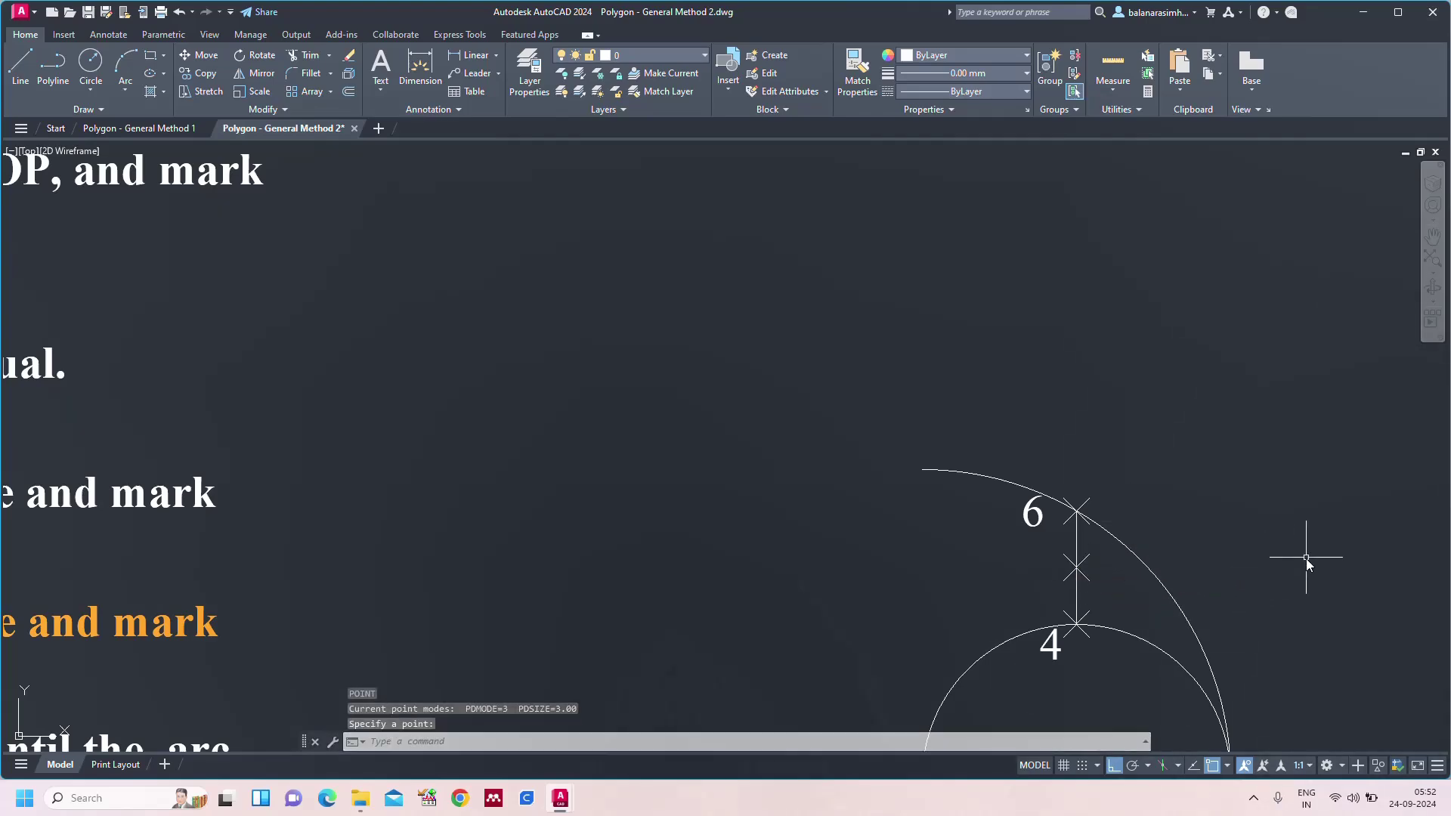
pyautogui.write('z')
pyautogui.press('Return')
pyautogui.write('a')
pyautogui.press('Return')
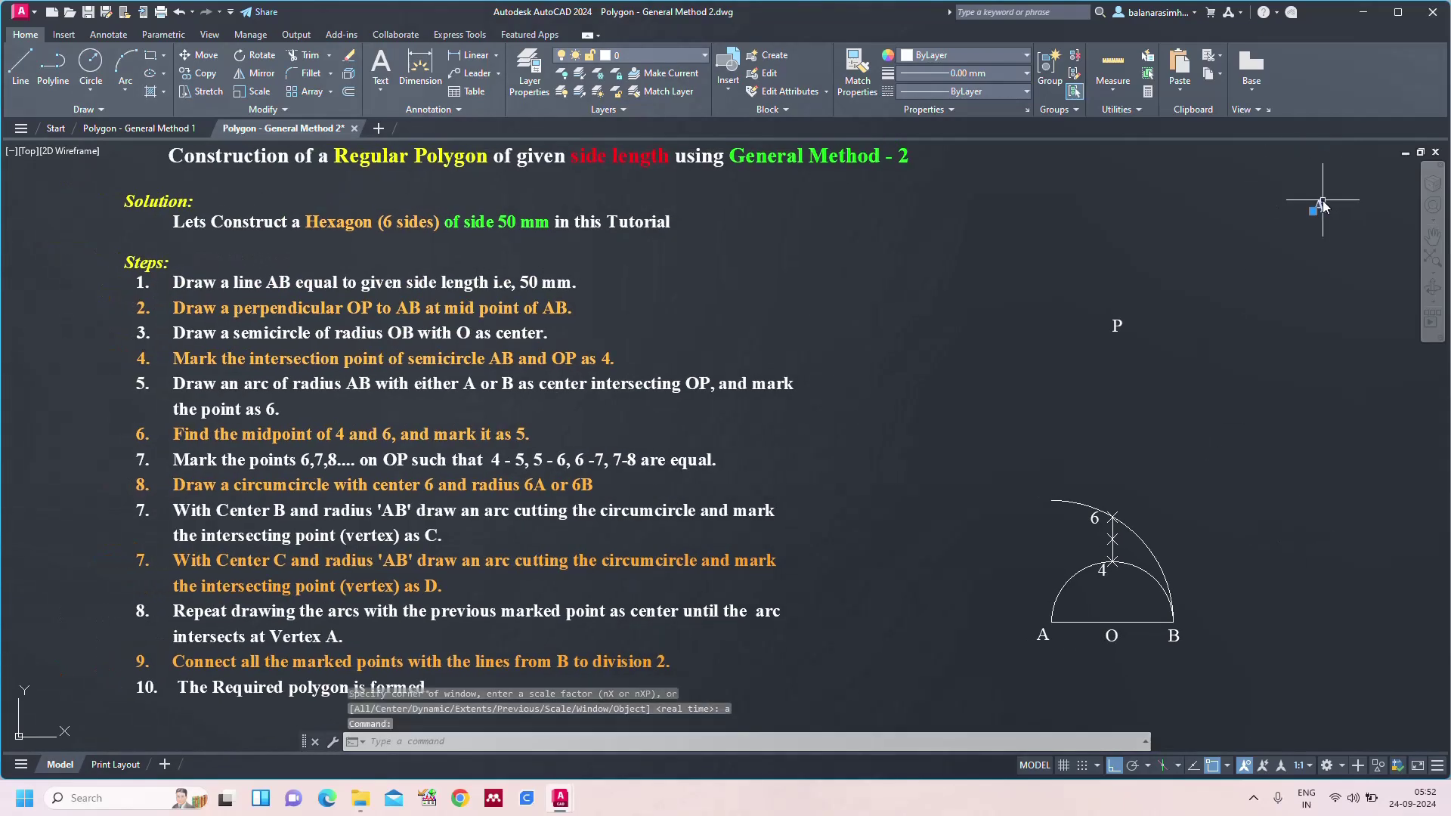
# - Place a copy of the spare letter A beside the midpoint marker between 4 and 6, and change its text to 5
pyautogui.hotkey('ctrl', 'v')
pyautogui.scroll(2, 1113, 576)
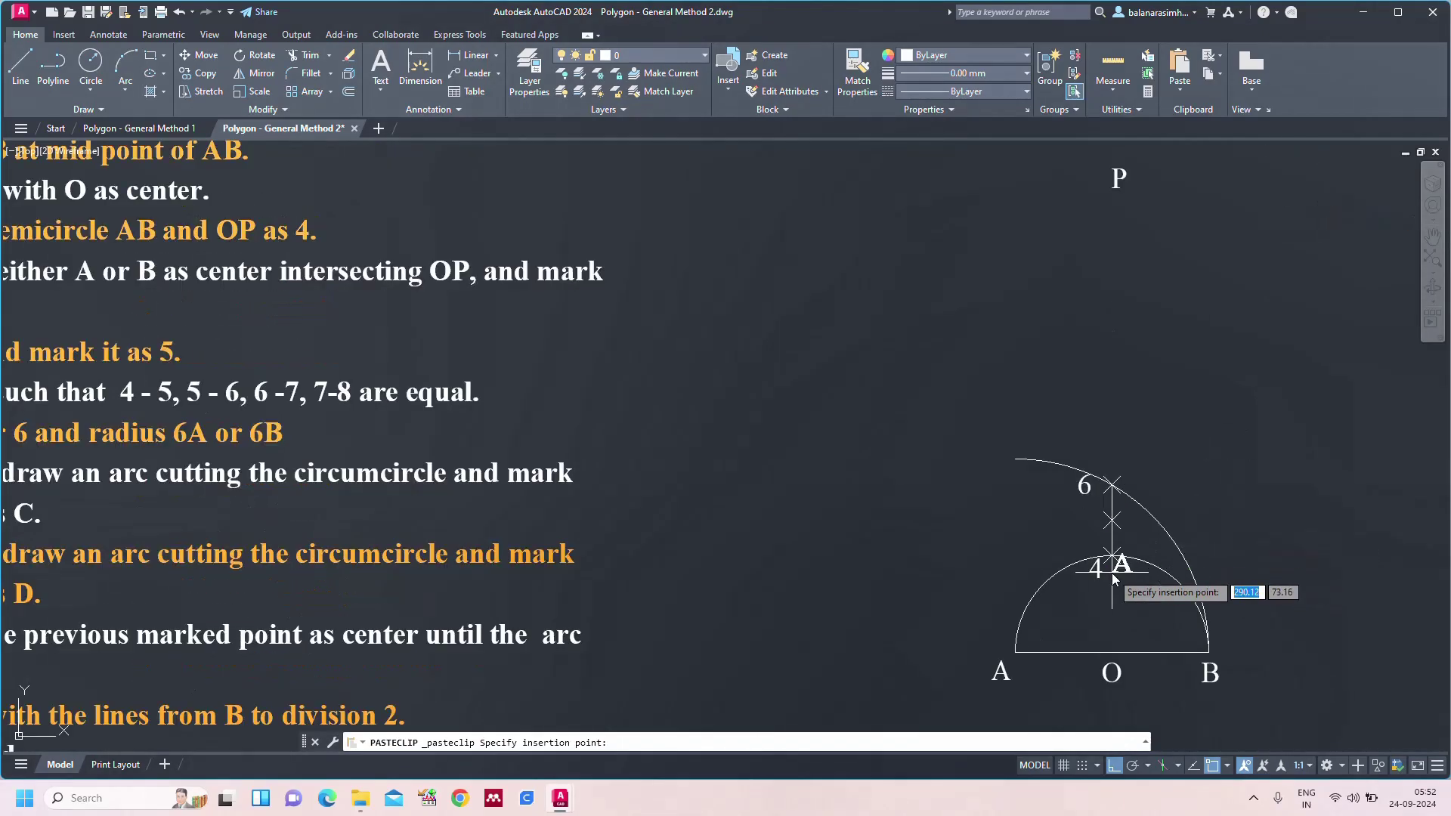
pyautogui.scroll(4, 1113, 578)
pyautogui.click(1020, 474)
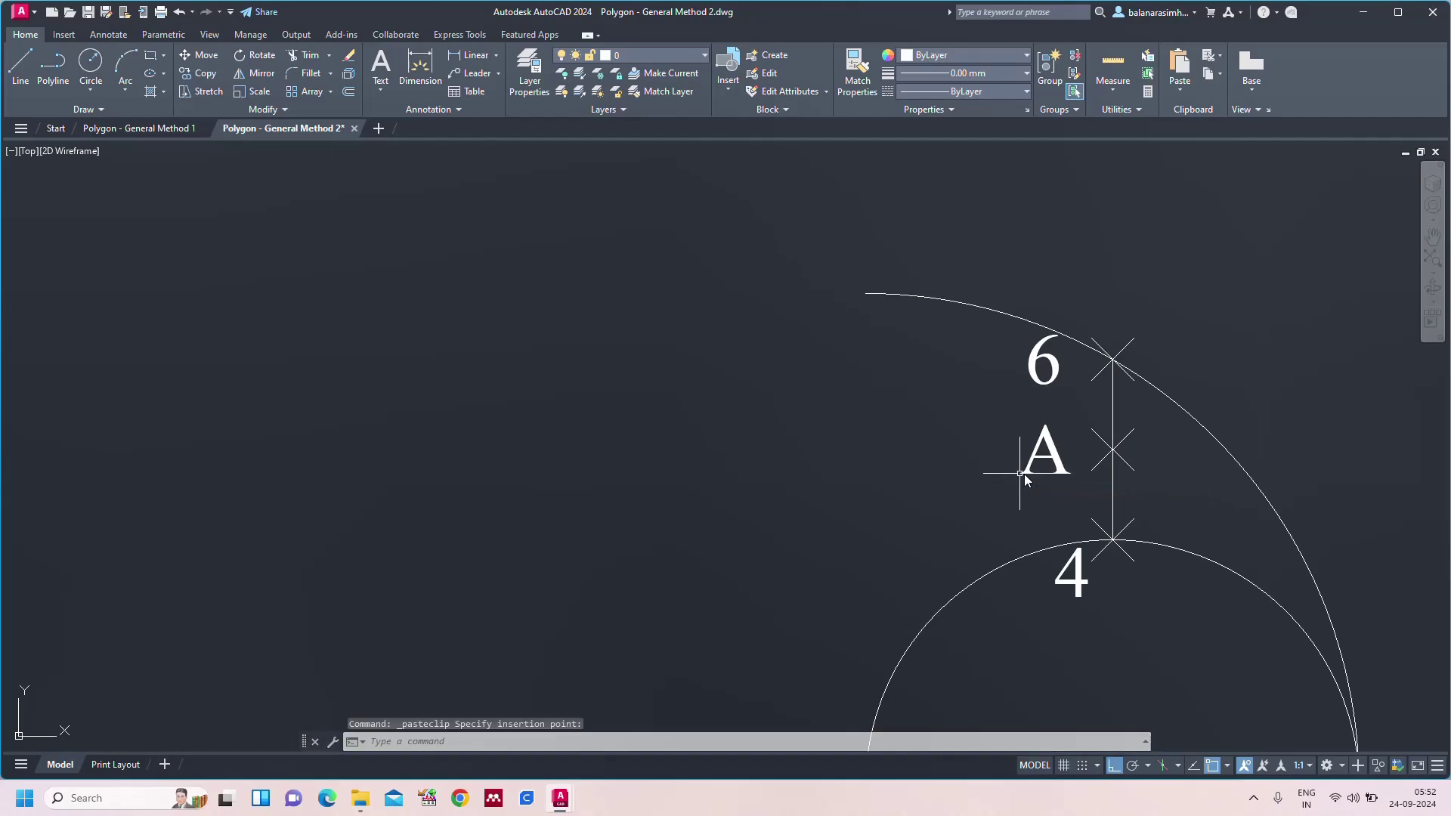
pyautogui.doubleClick(1032, 469)
pyautogui.press('BackSpace')
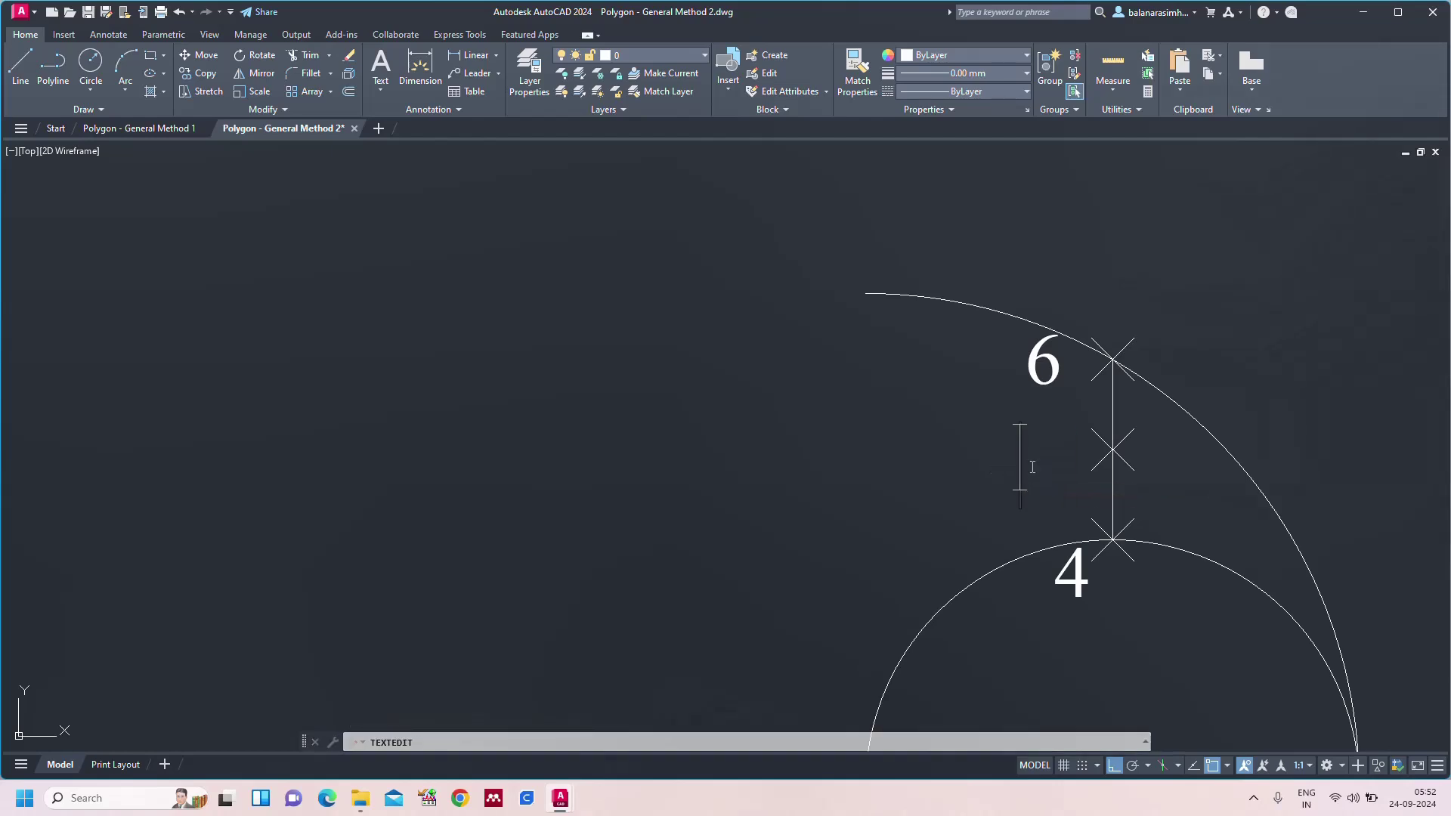
pyautogui.write('5')
pyautogui.press('Return')
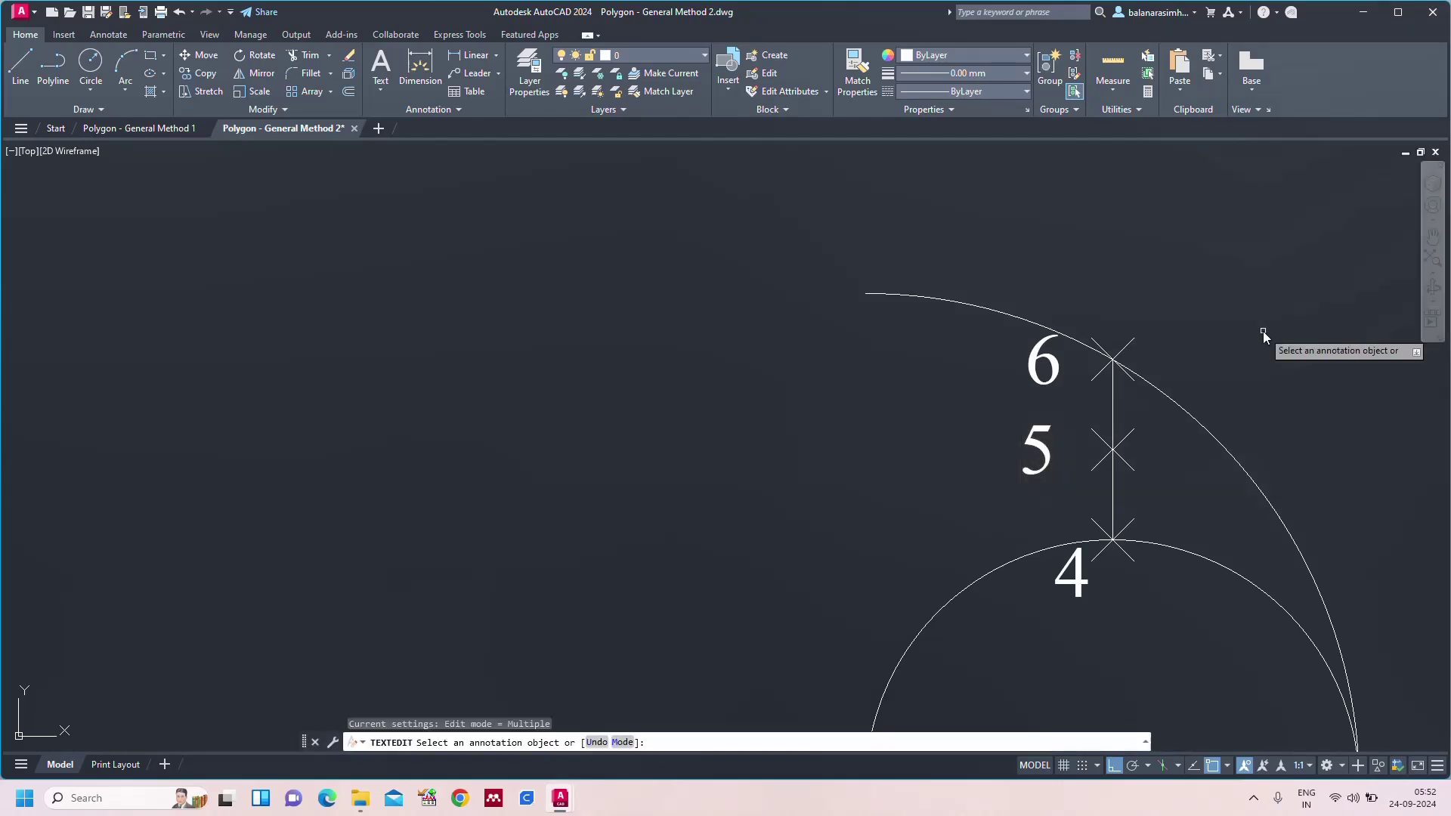
pyautogui.press('Escape')
pyautogui.write('z')
pyautogui.press('Return')
pyautogui.scroll(-5, 1266, 336)
pyautogui.write('a')
pyautogui.press('Return')
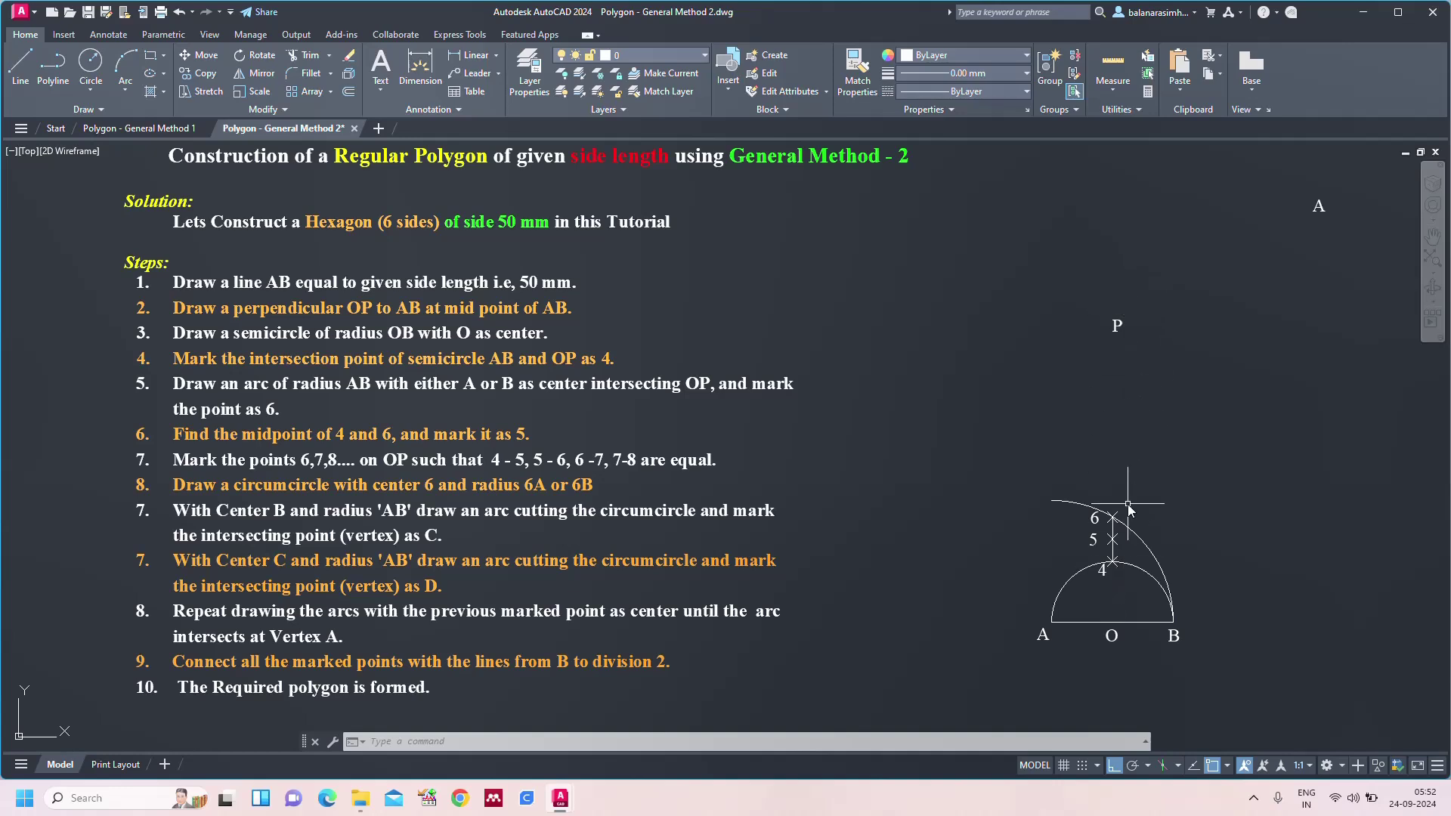
pyautogui.scroll(4, 1126, 503)
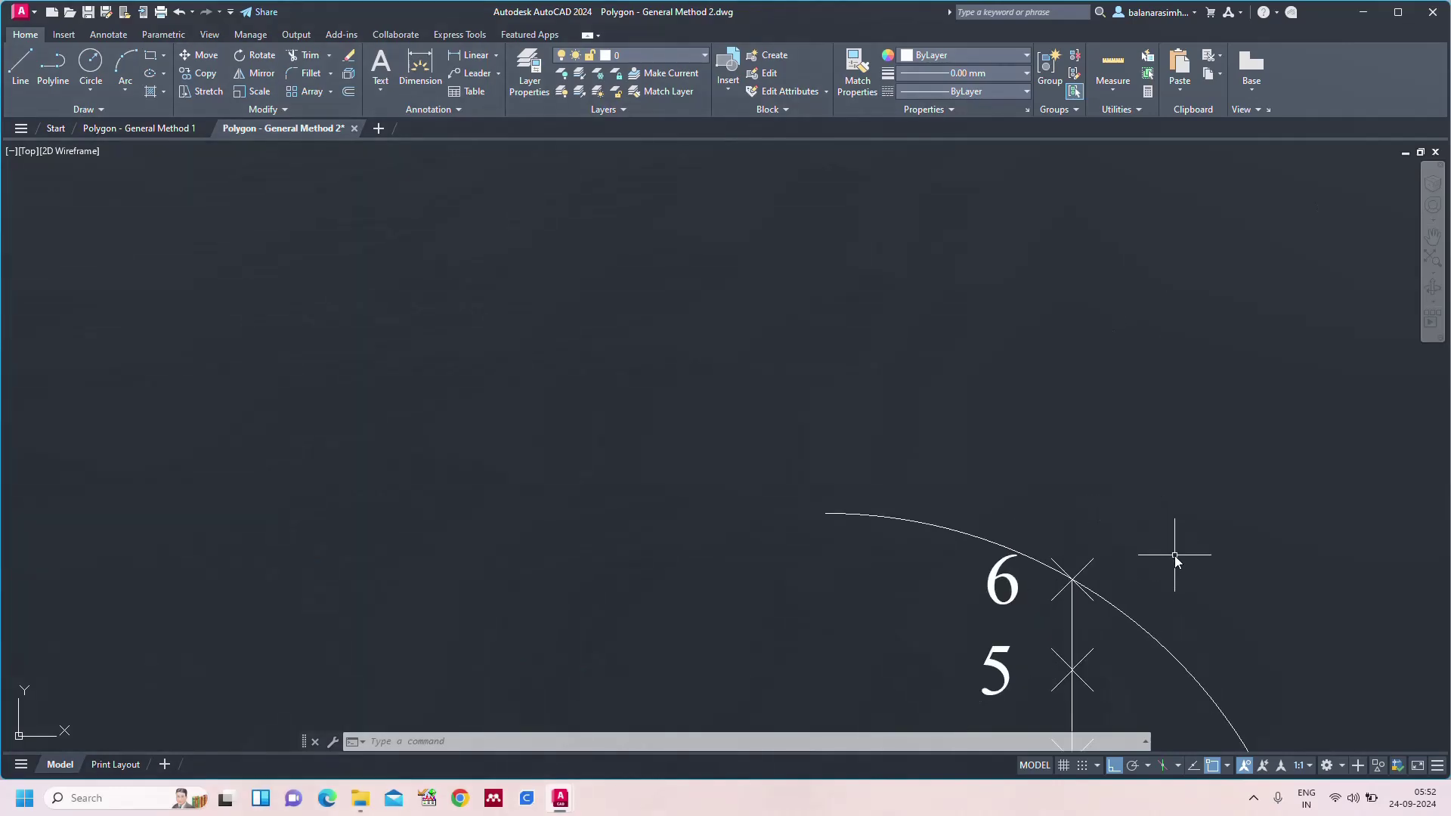
# - Measure the distance from point 6 to point 5, and from point 5 to point 4
pyautogui.moveTo(1211, 634); pyautogui.dragTo(1156, 439, button='middle')
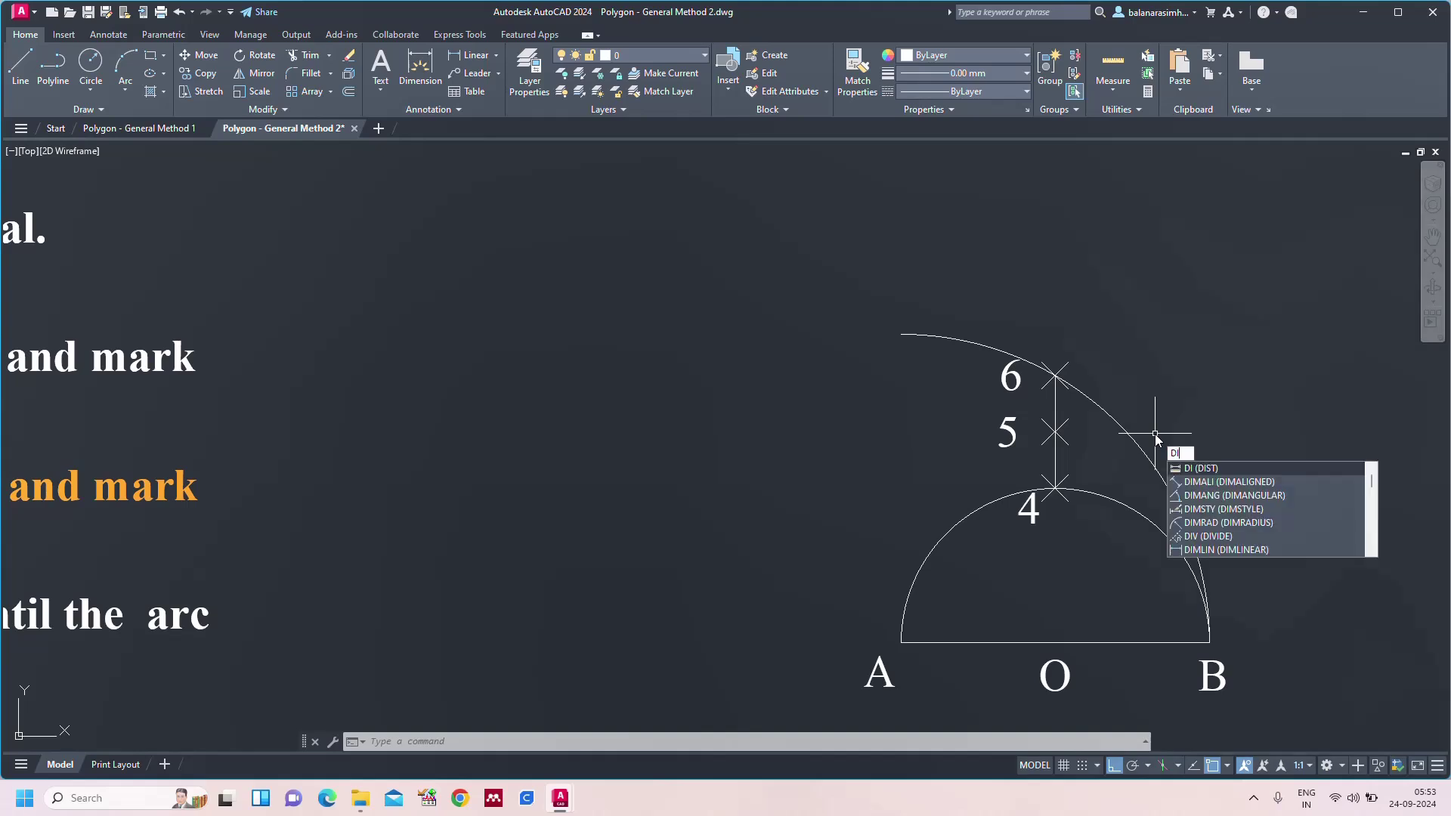
pyautogui.press('Return')
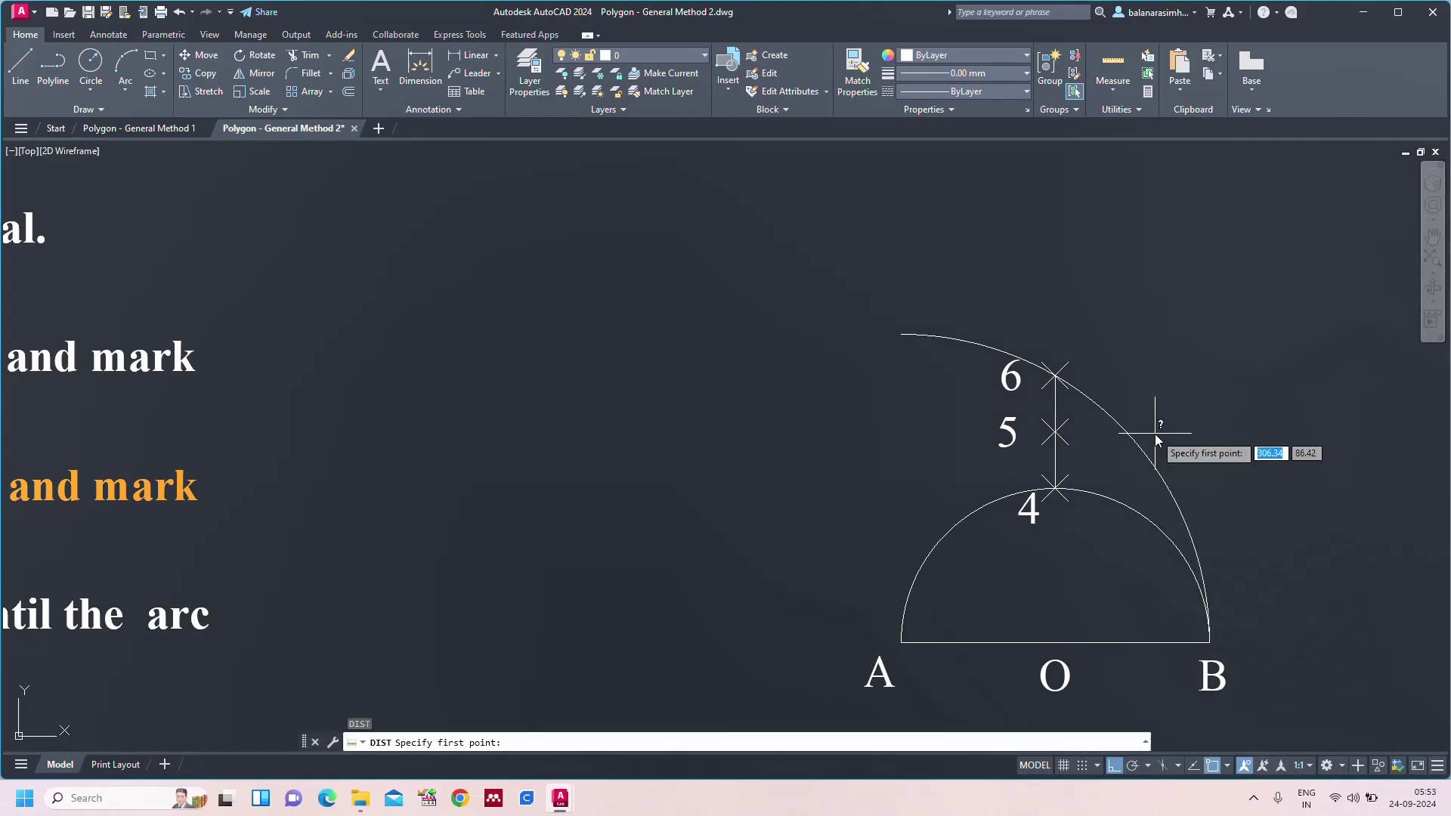
pyautogui.click(1056, 375)
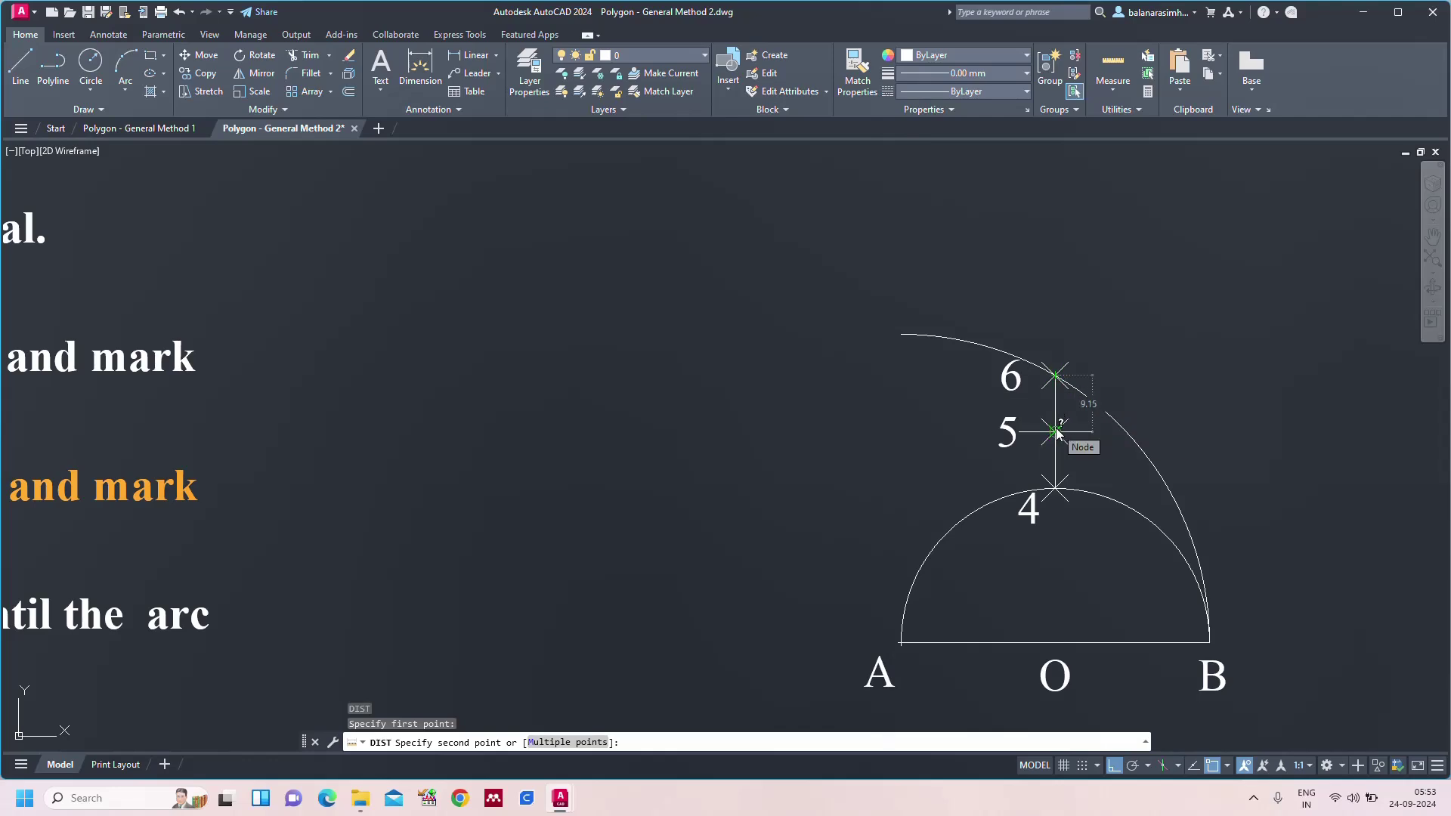
pyautogui.press('Escape')
pyautogui.write('d poi')
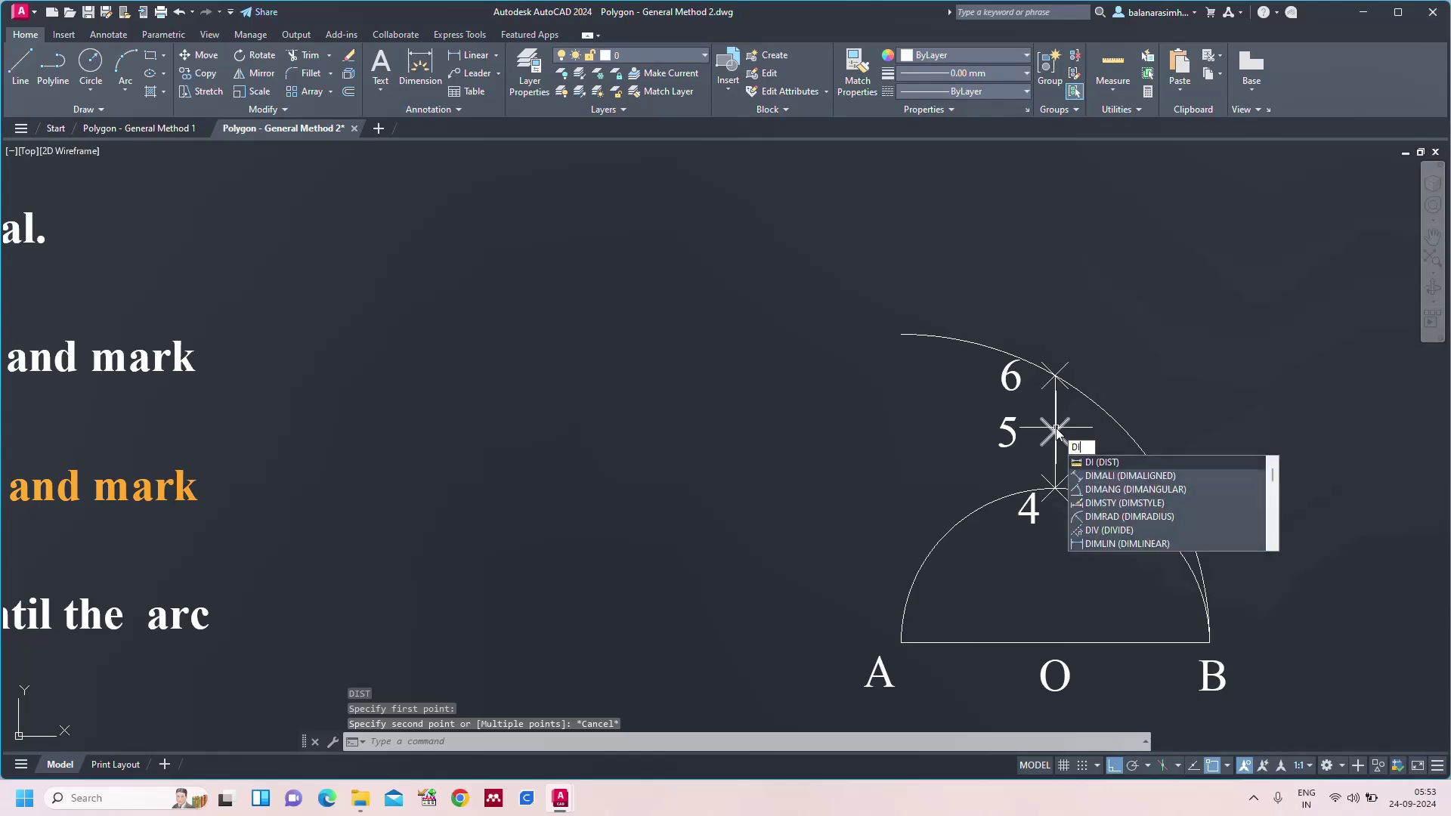
pyautogui.press('Return')
pyautogui.click(1056, 431)
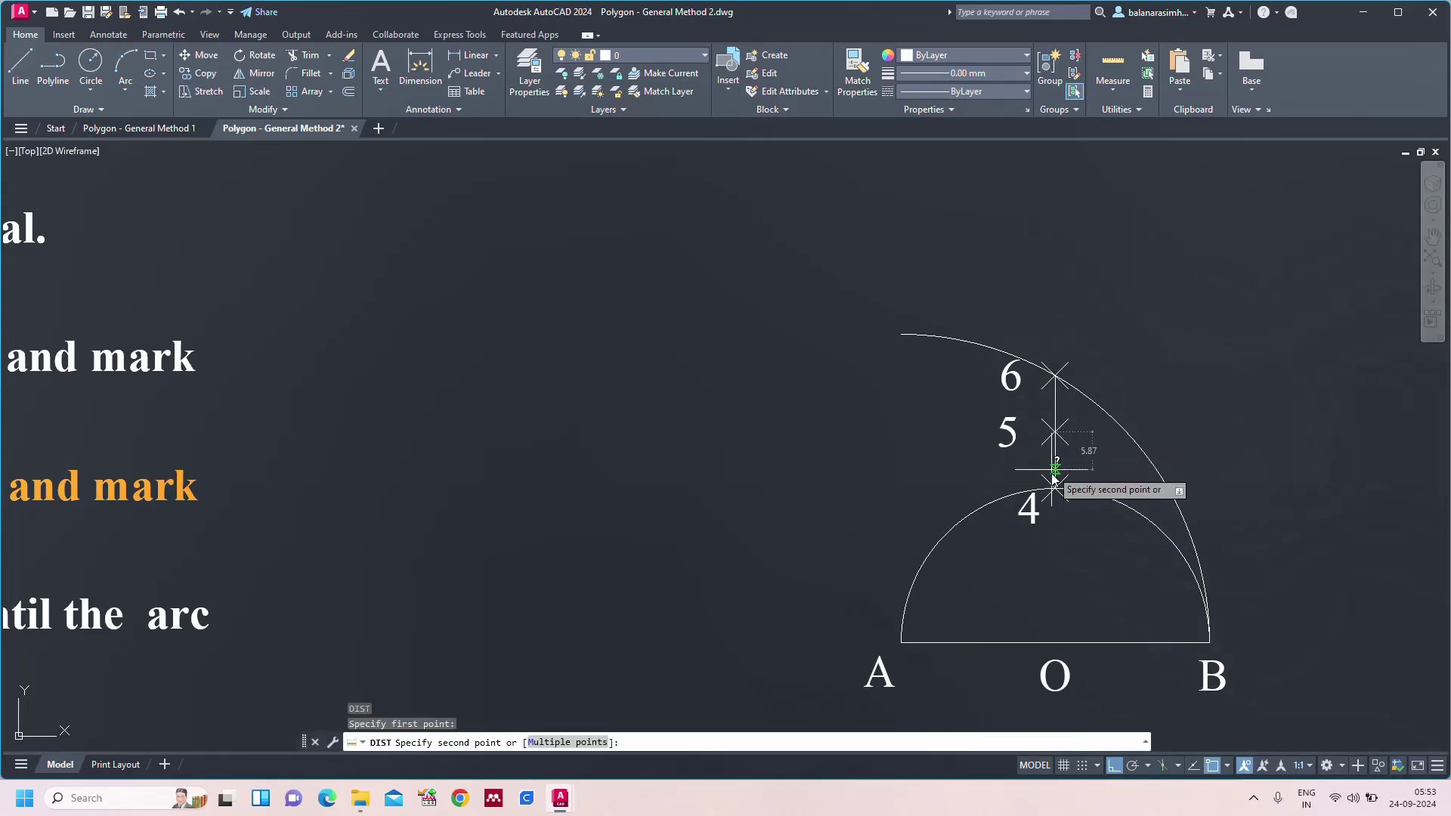
pyautogui.press('Escape')
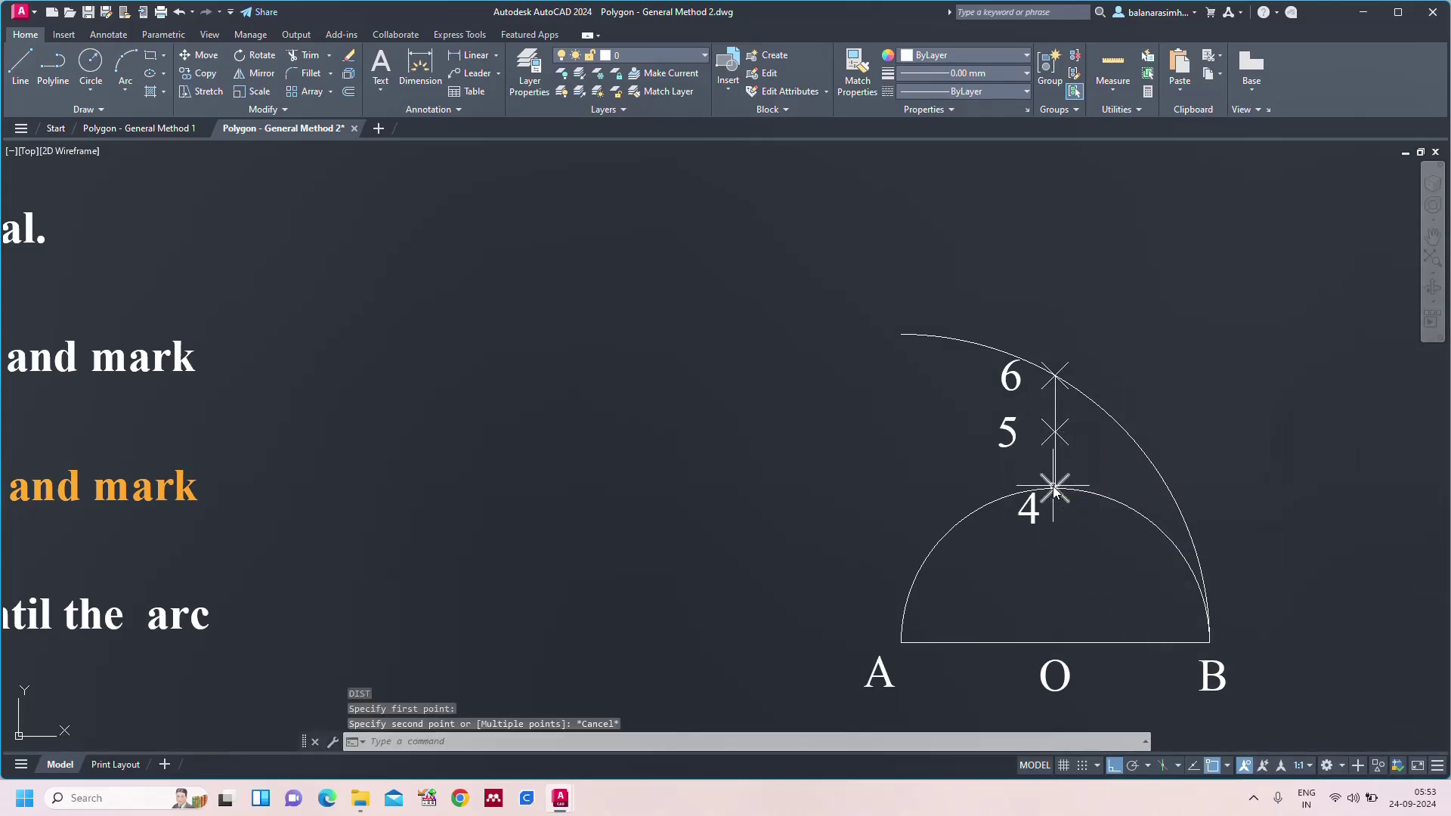
# - Draw a vertical line 9.15 mm long upward from point 6
pyautogui.write('z')
pyautogui.press('Return')
pyautogui.write('a')
pyautogui.press('Return')
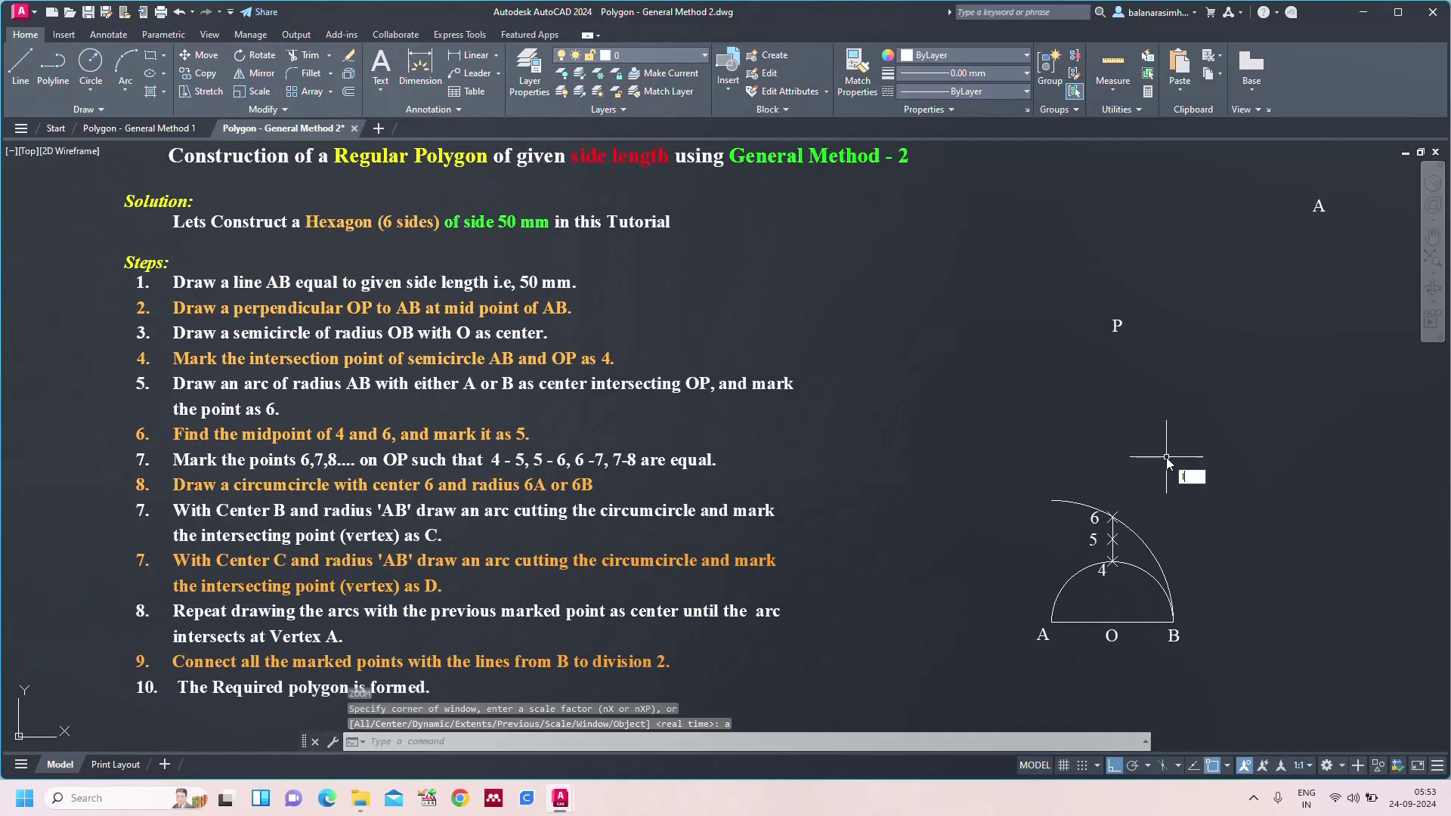
pyautogui.write('l')
pyautogui.press('Return')
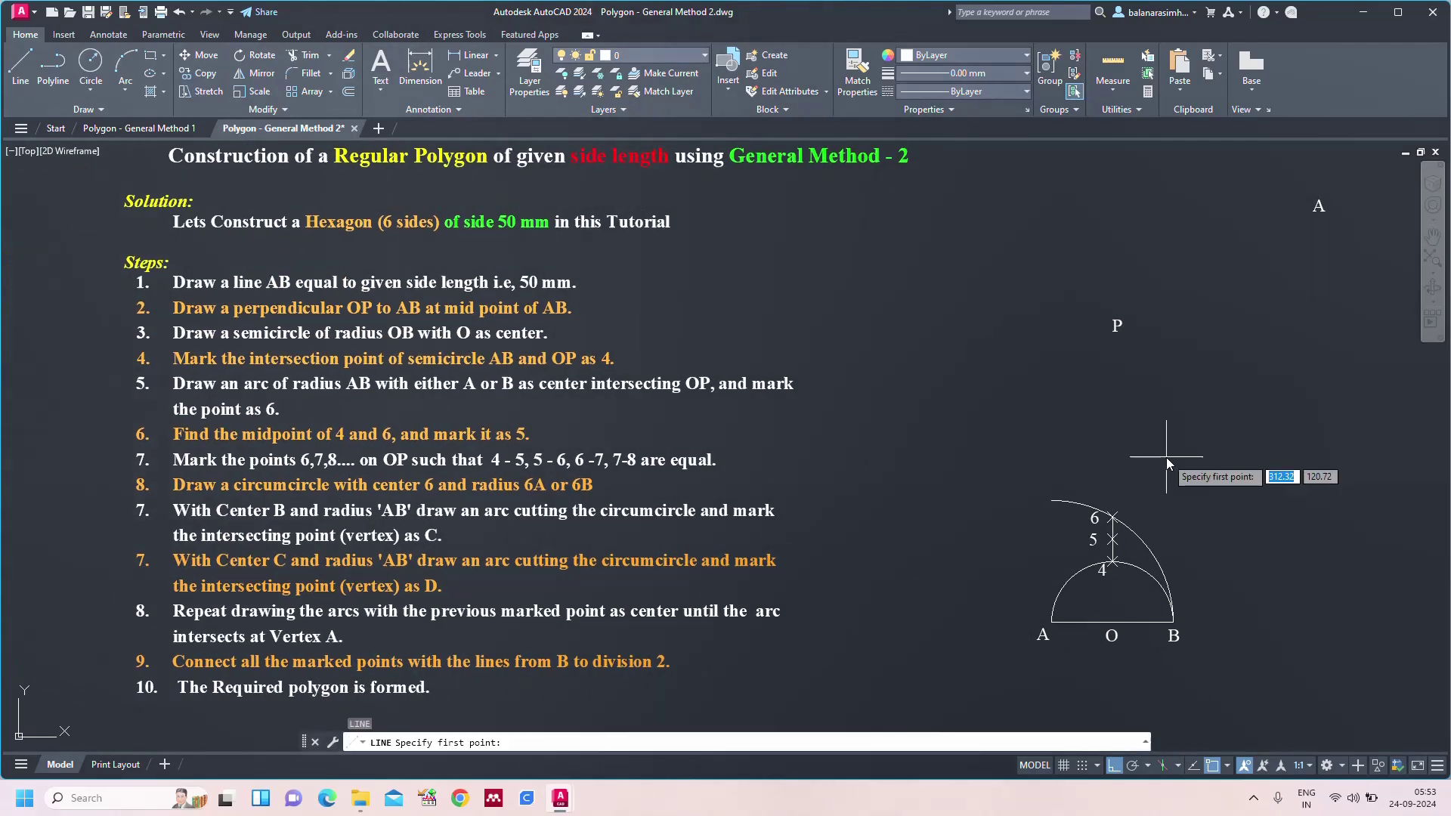
pyautogui.click(1113, 519)
pyautogui.write('9.1')
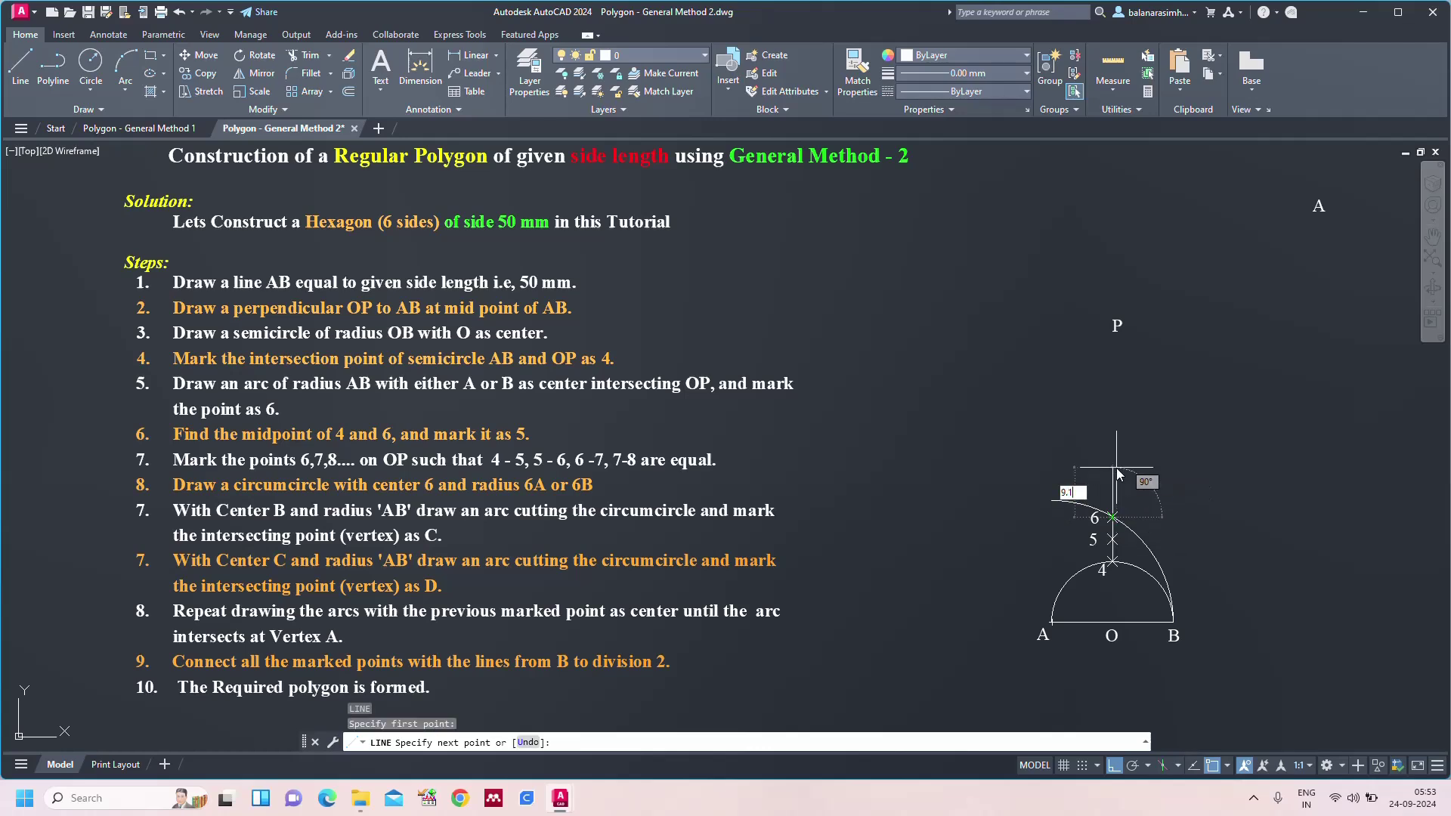
pyautogui.write('5')
pyautogui.press('Return')
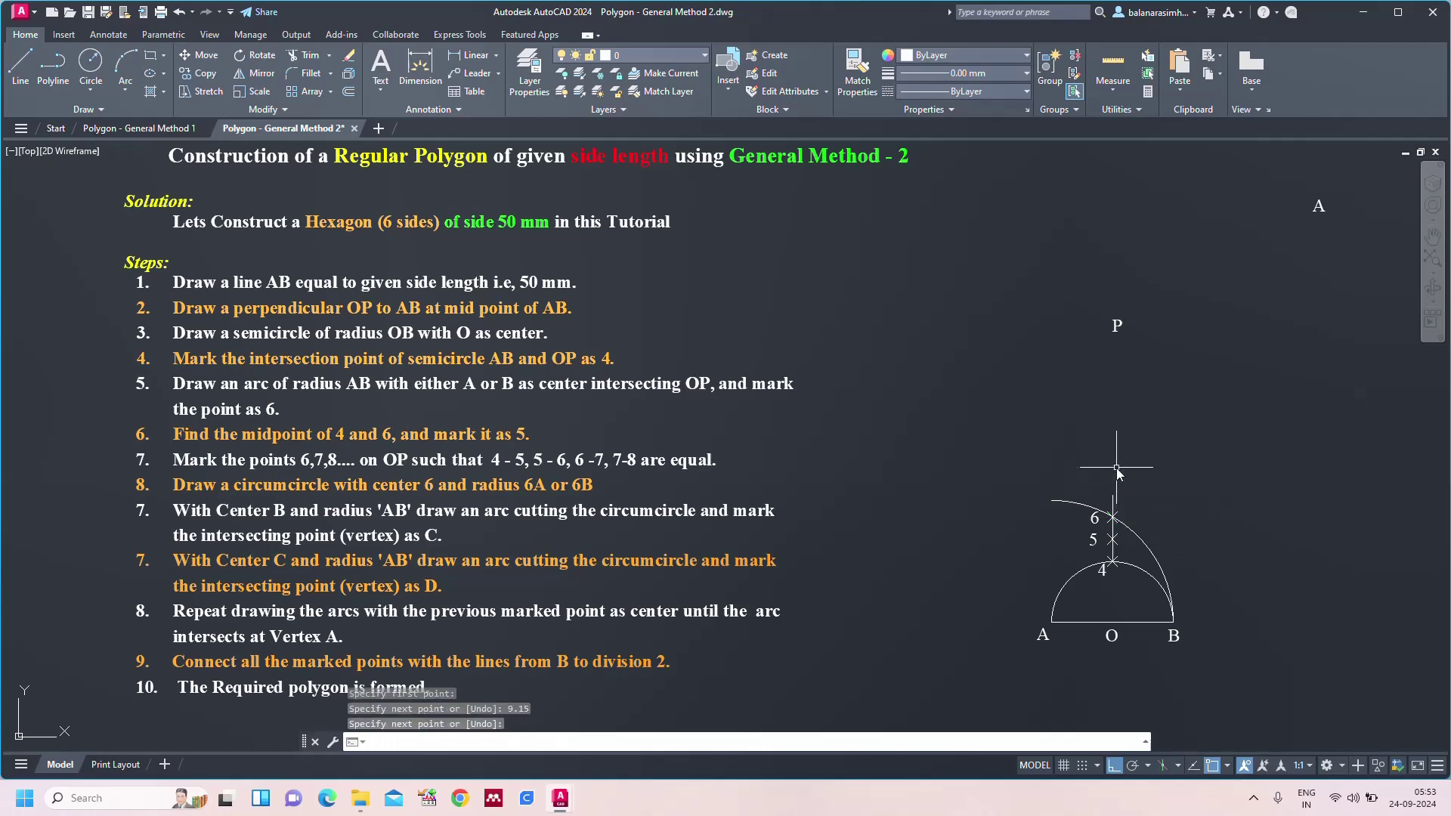
pyautogui.press('Return')
# - Draw a second vertical line 9.15 mm long upward from the upper end of the line above point 6
pyautogui.press('Return')
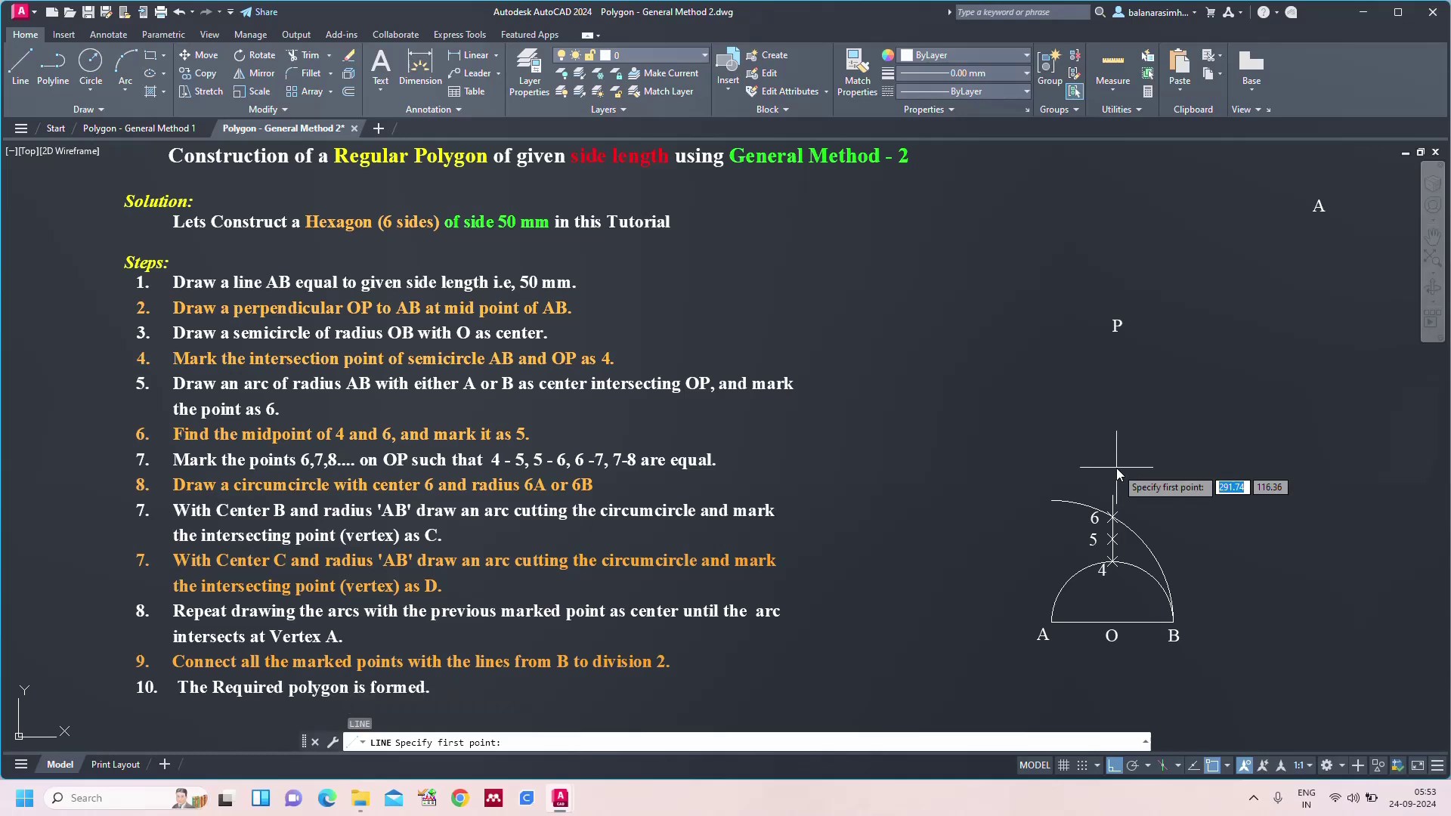
pyautogui.click(1114, 496)
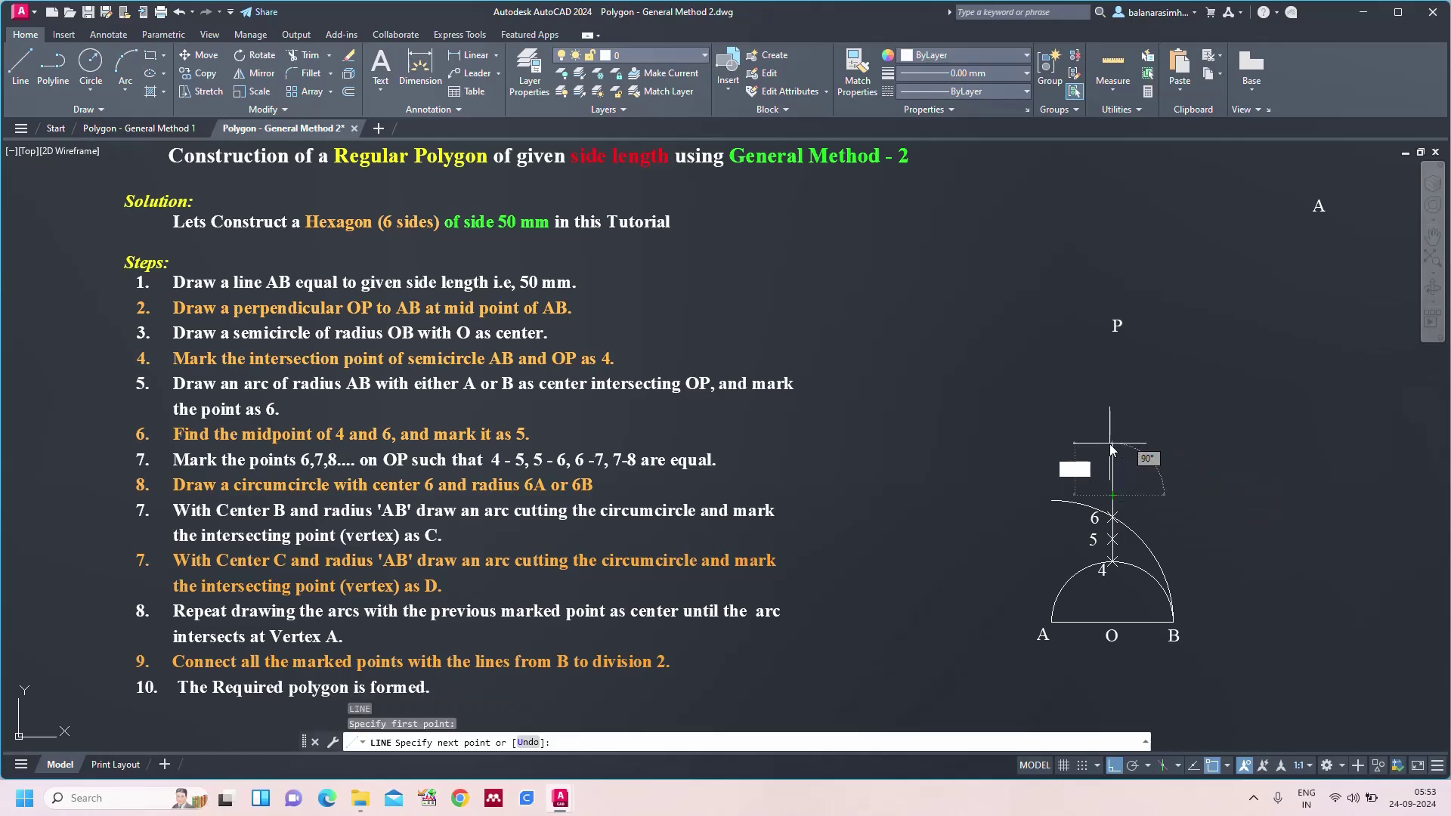
pyautogui.write('9.15')
pyautogui.press('Return')
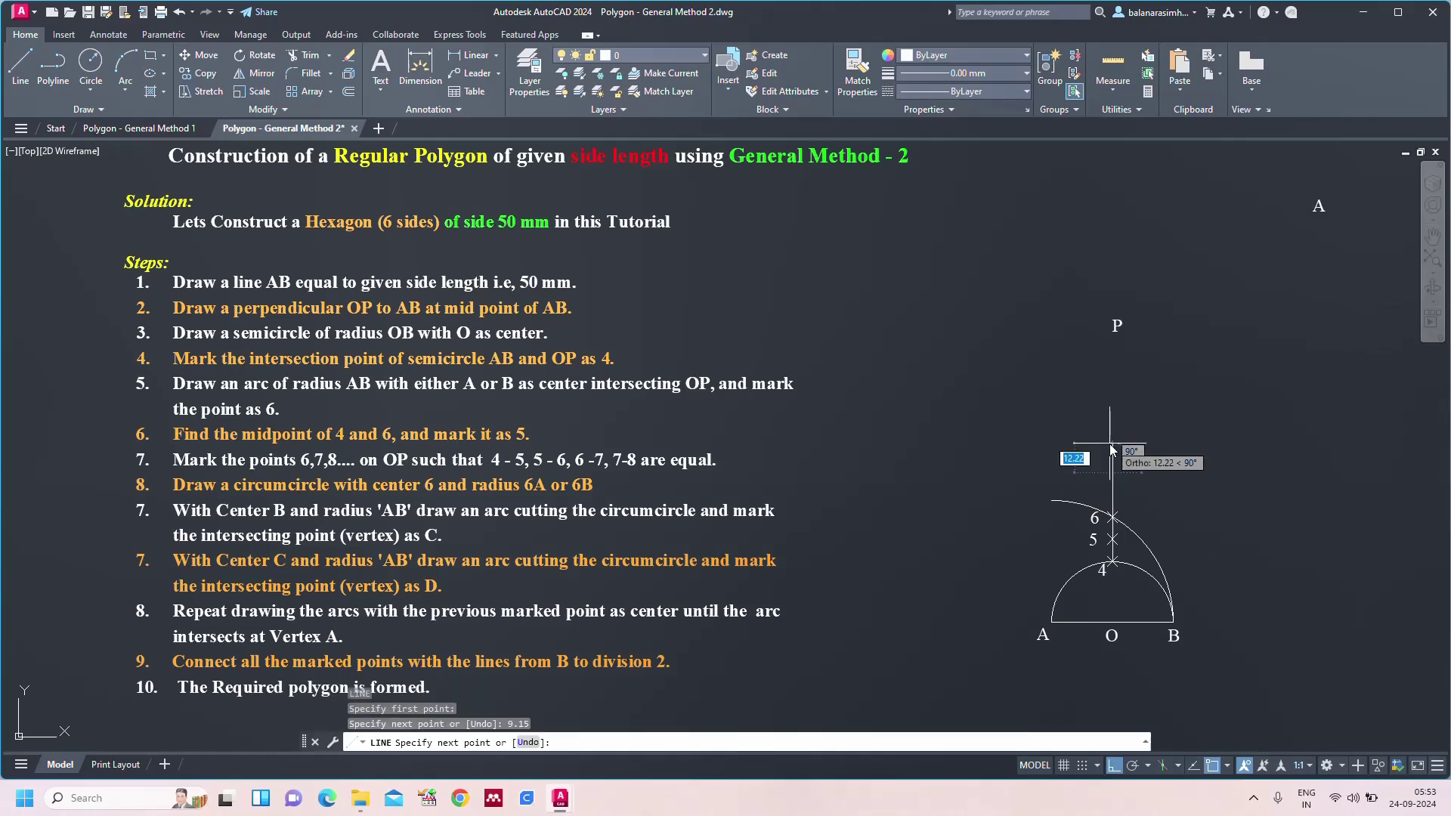
pyautogui.press('Escape')
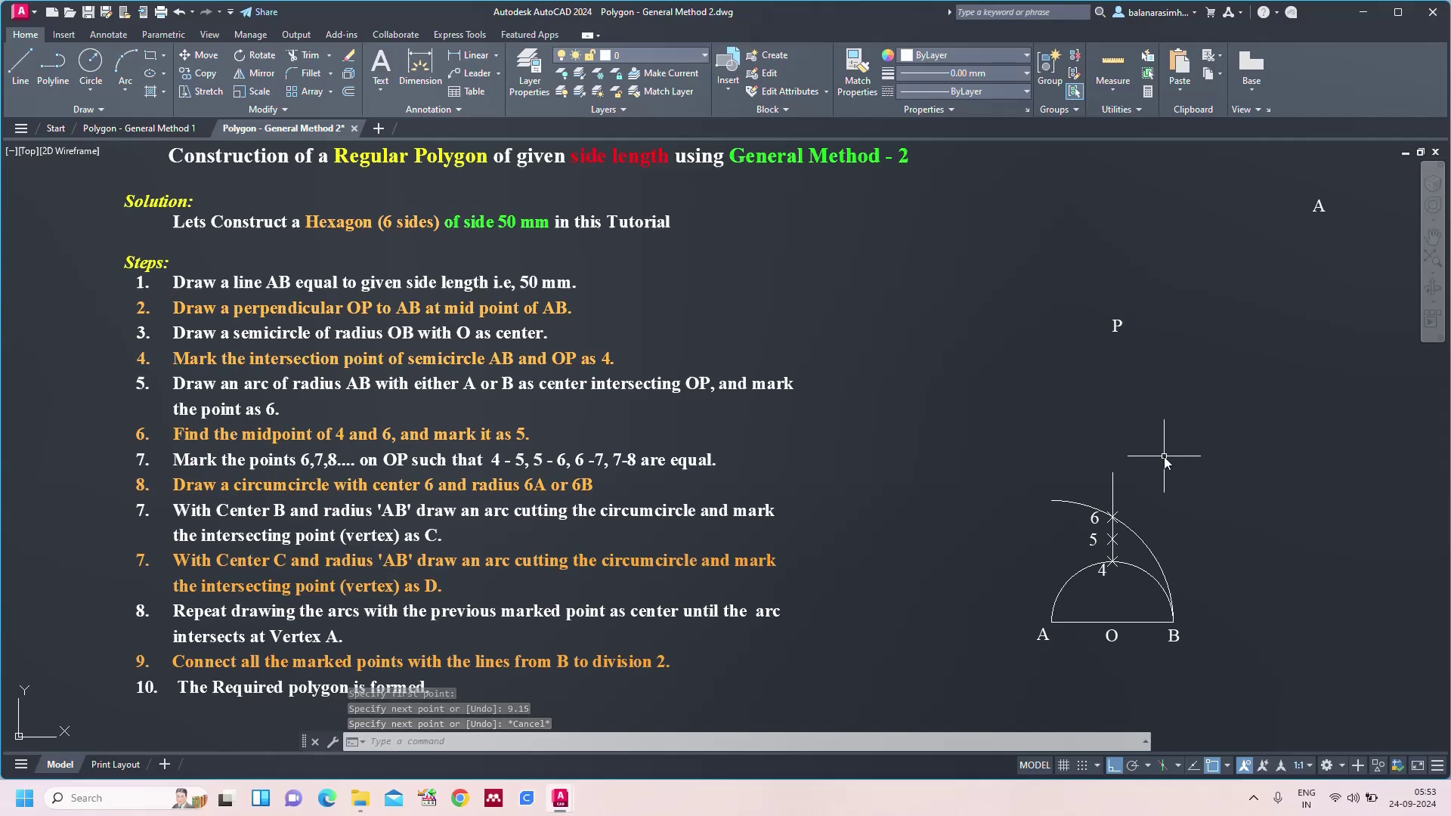
# - Place point markers at the upper ends of the two line segments above point 6
pyautogui.scroll(4, 1167, 473)
pyautogui.write('po')
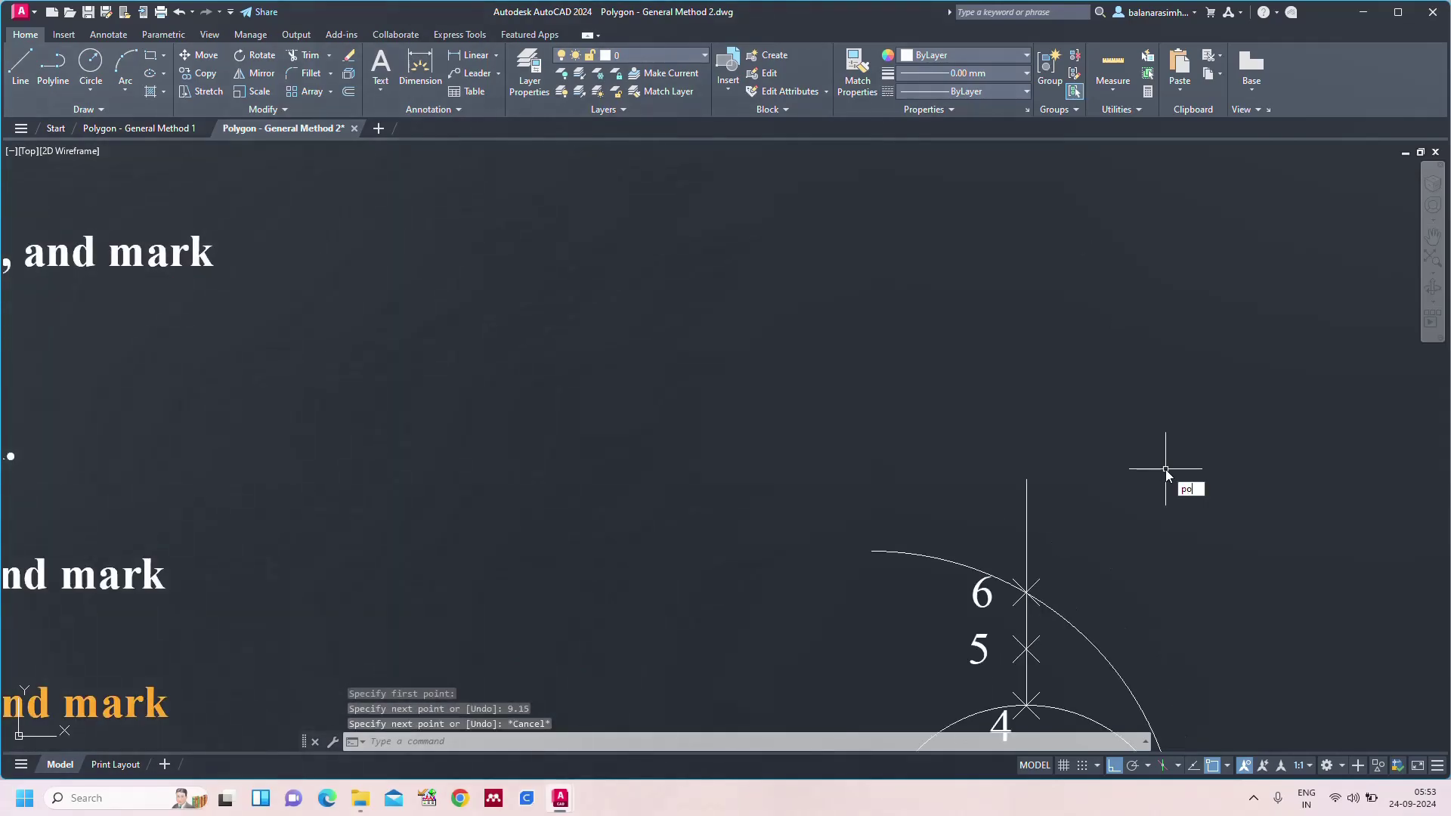
pyautogui.press('Return')
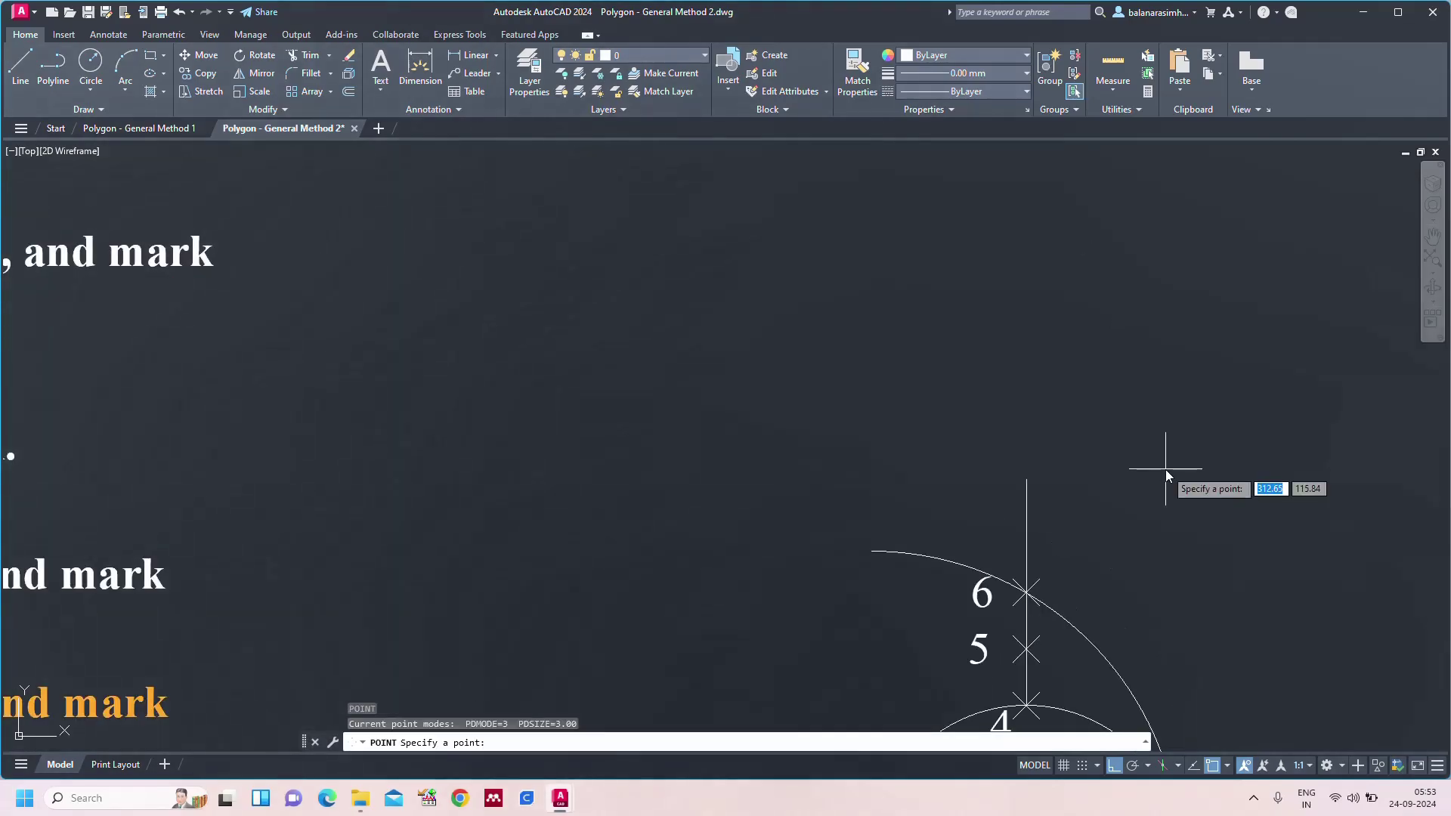
pyautogui.click(1027, 536)
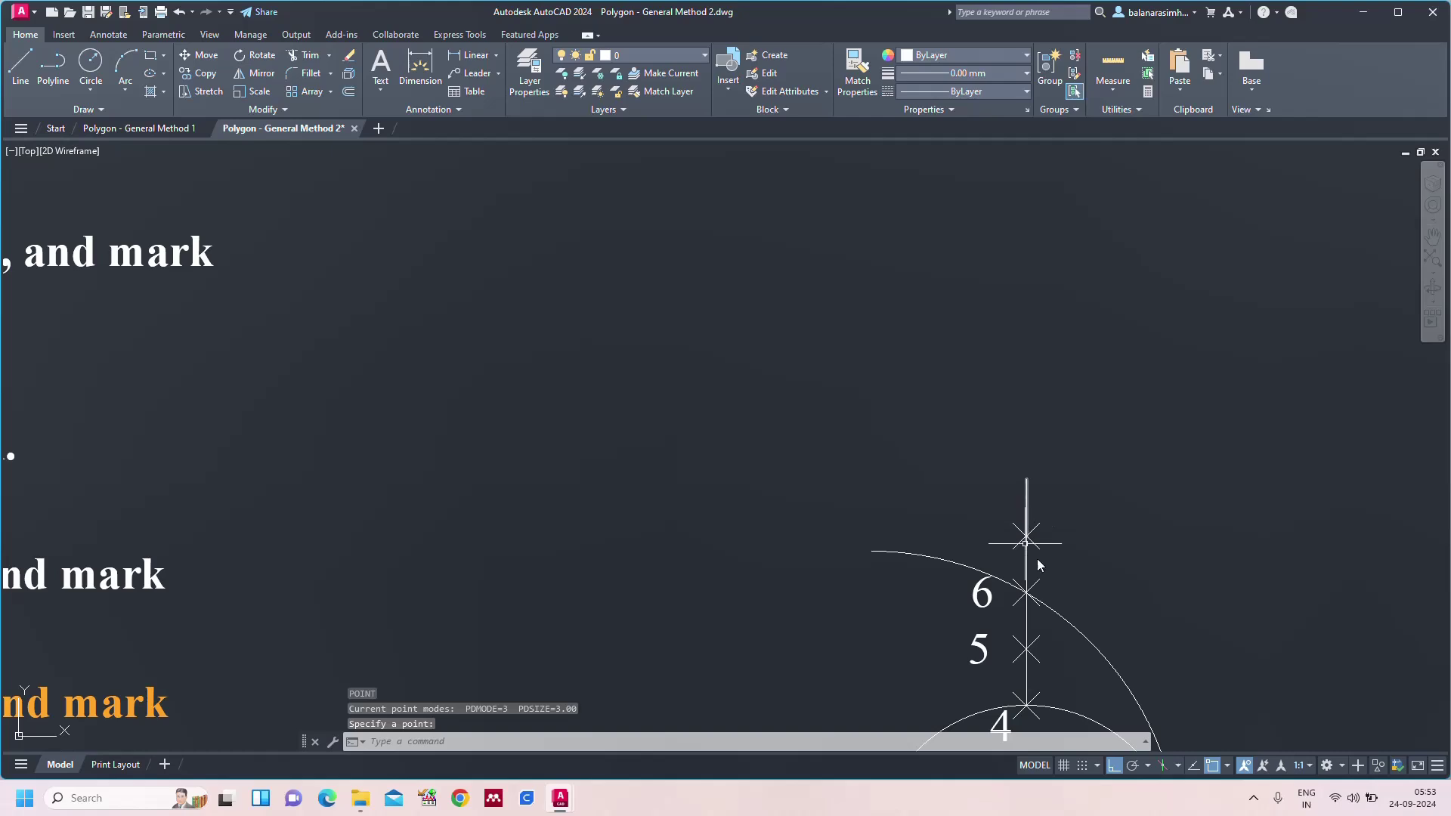
pyautogui.press('Return')
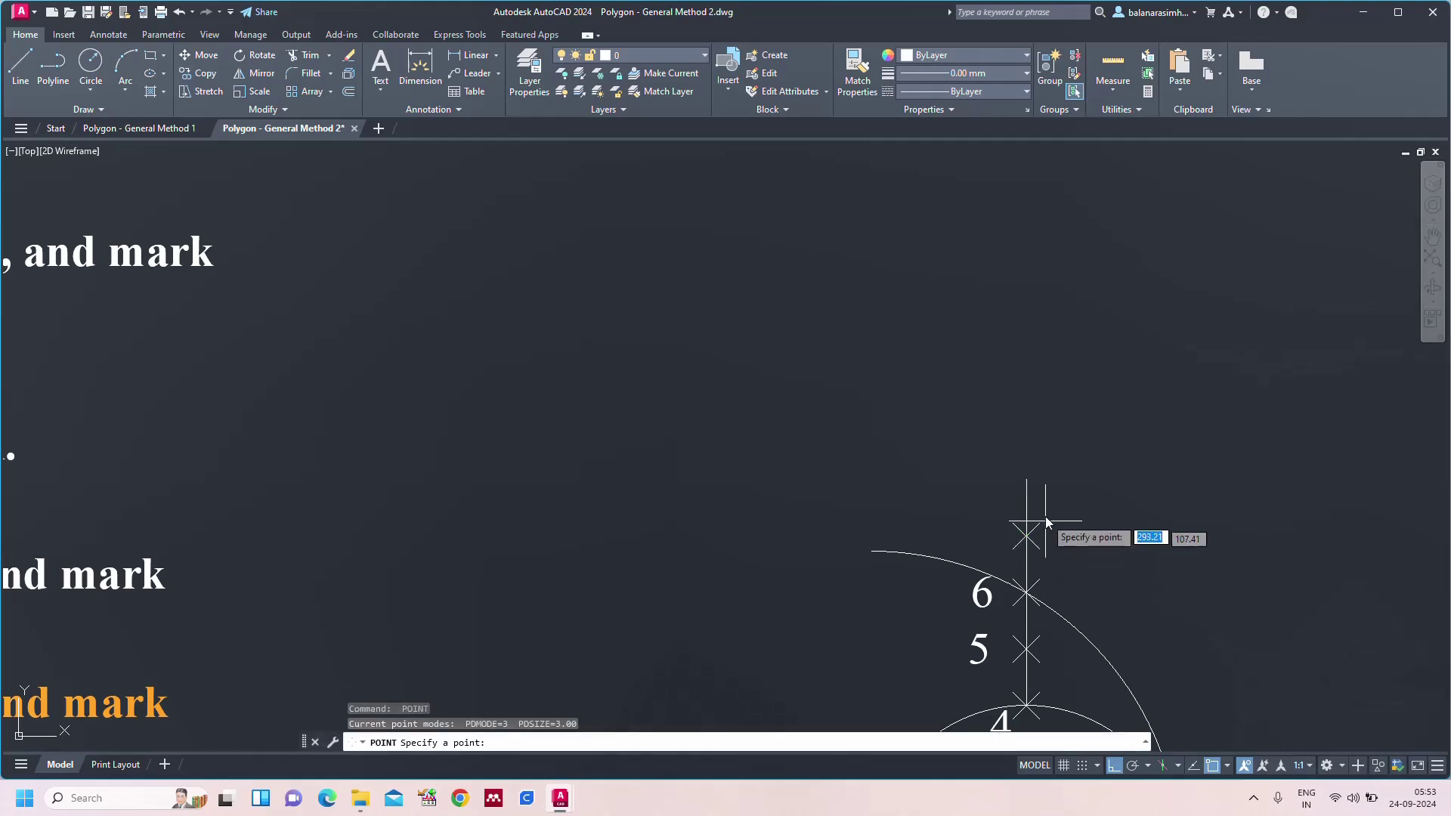
pyautogui.click(1026, 479)
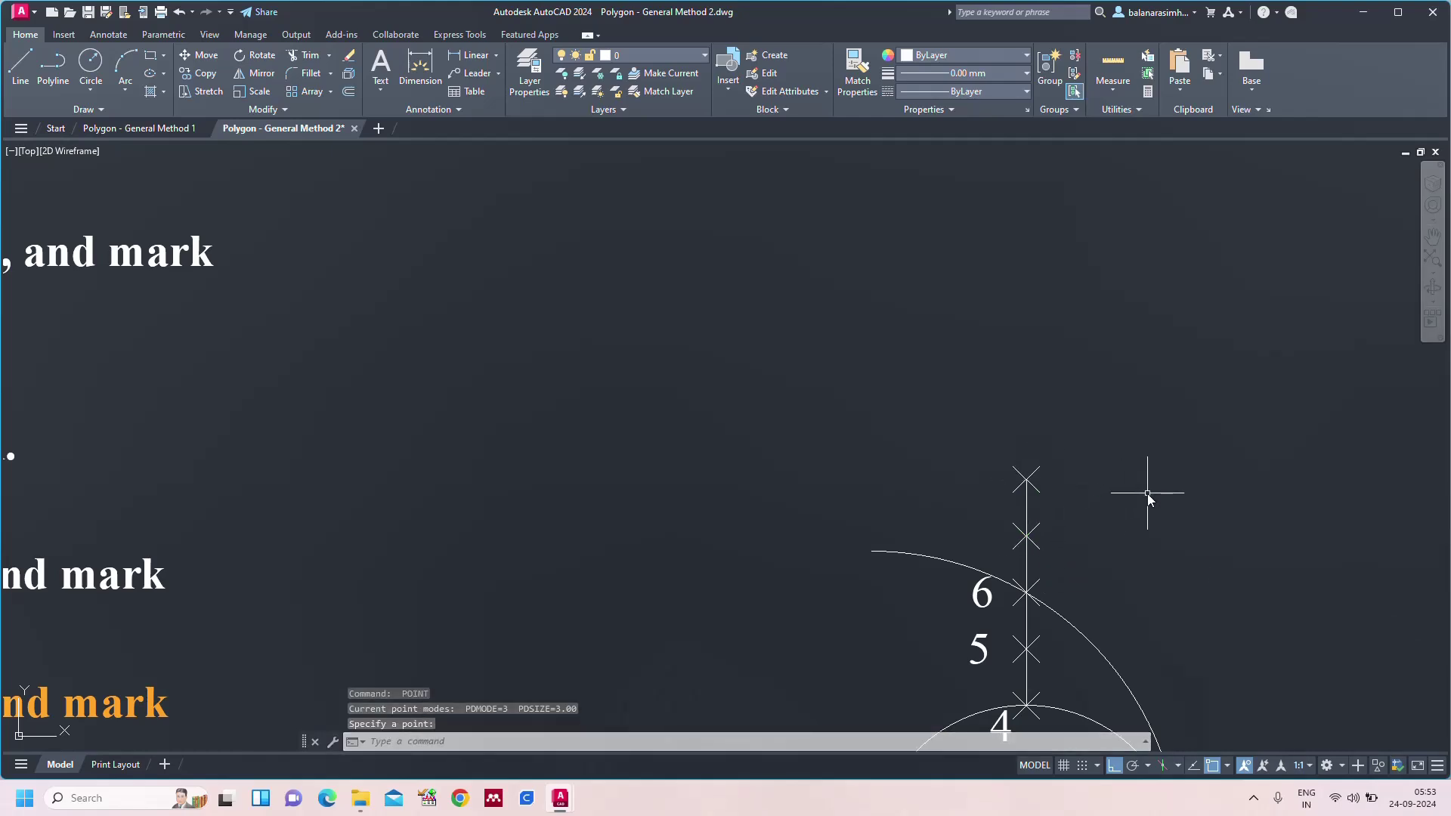
pyautogui.press('Escape')
# - Place a copy of the spare letter A beside each of the two unlabelled point markers above point 6
pyautogui.scroll(-2, 1117, 497)
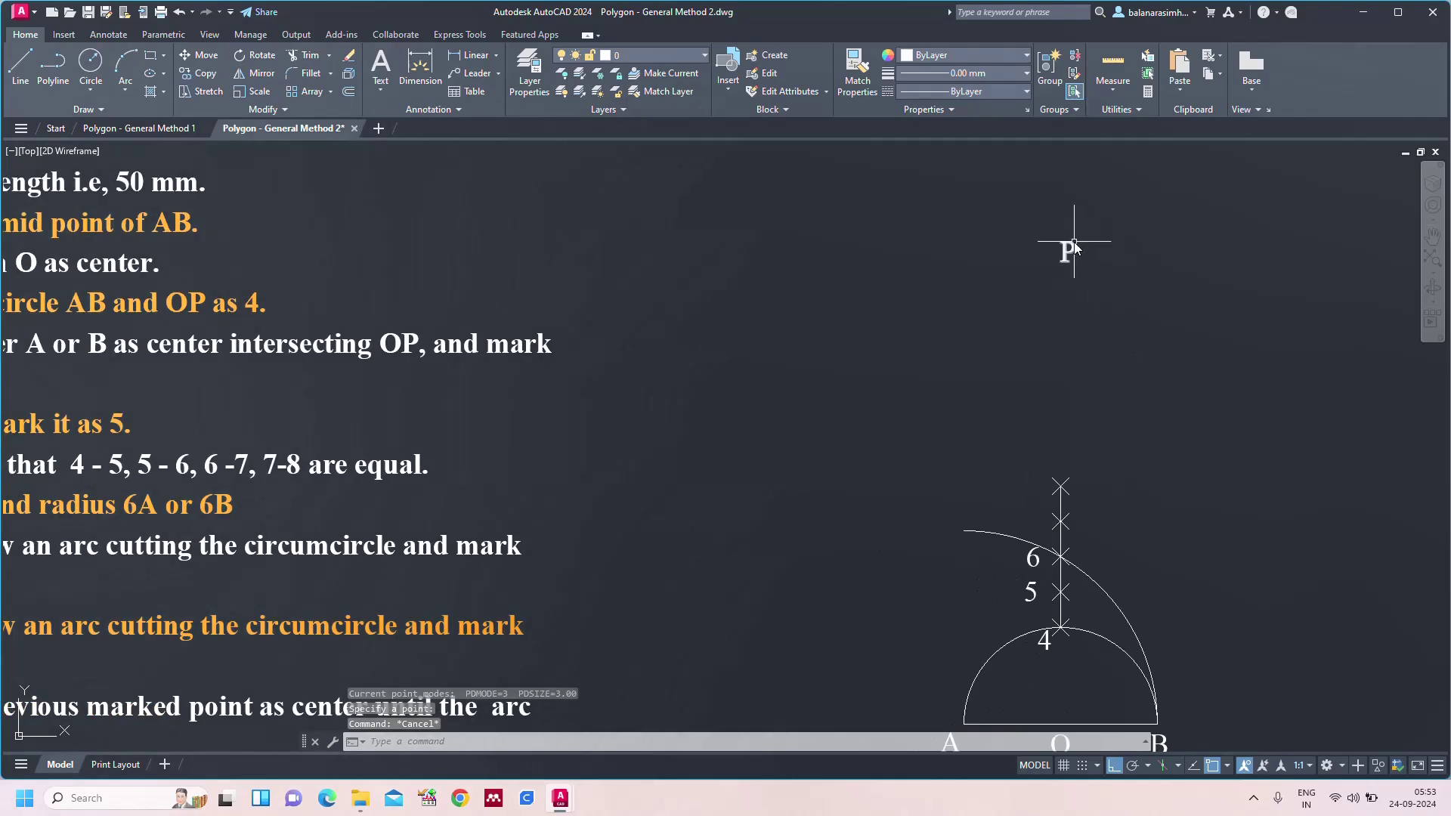
pyautogui.scroll(-2, 1211, 300)
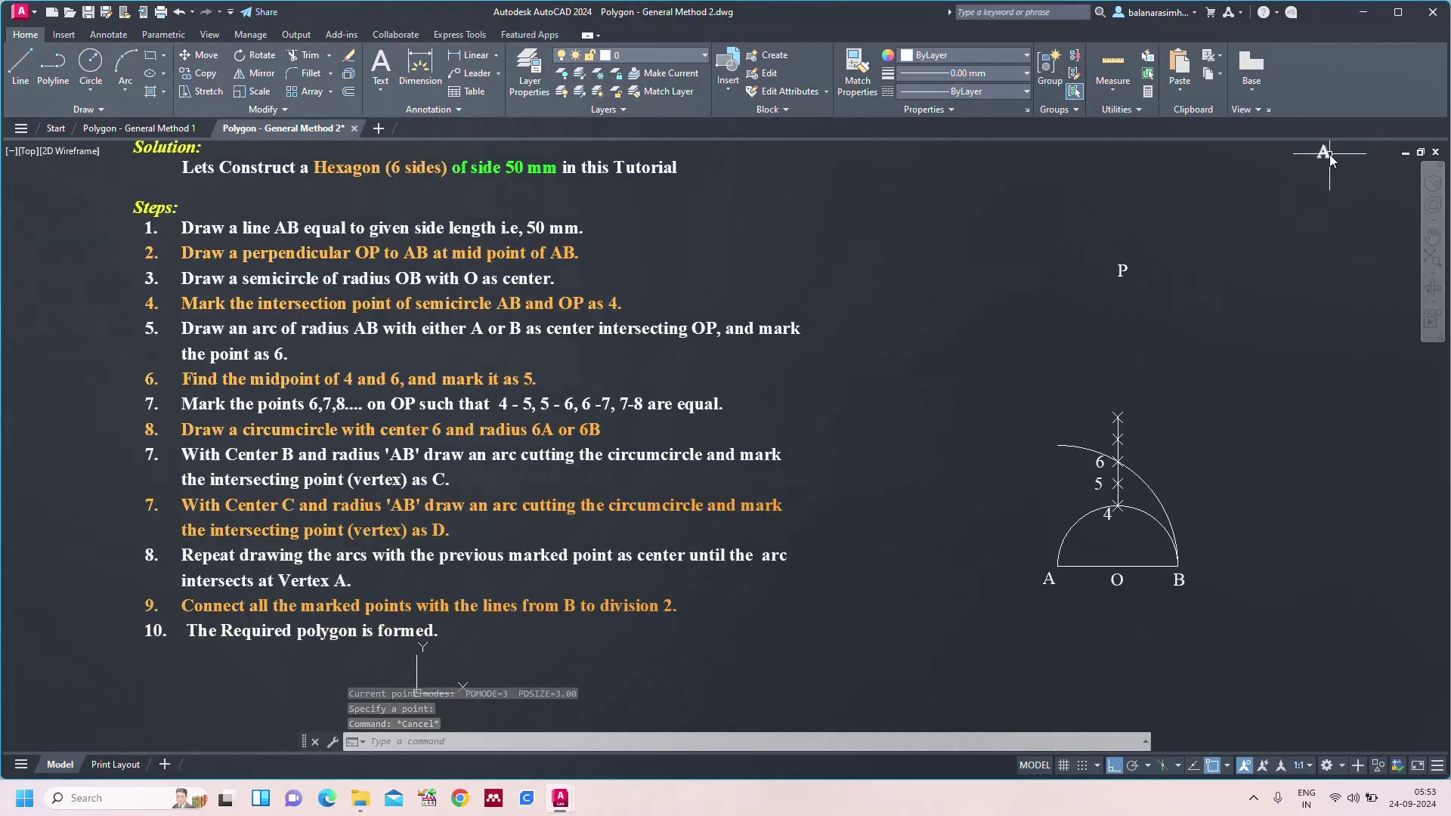
pyautogui.press('Escape')
pyautogui.hotkey('ctrl', 'c')
pyautogui.hotkey('ctrl', 'v')
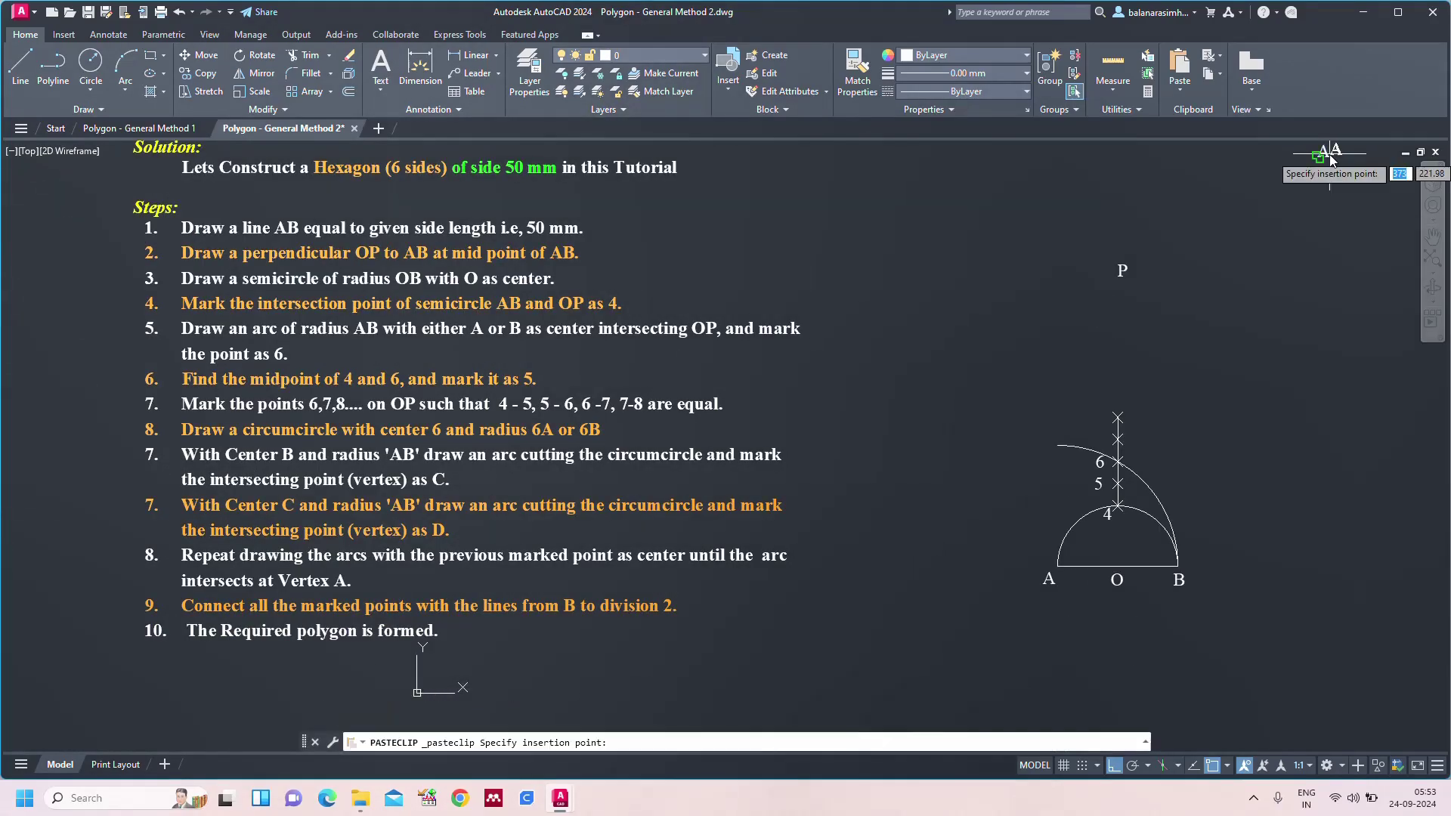
pyautogui.scroll(3, 1164, 483)
pyautogui.scroll(4, 1164, 482)
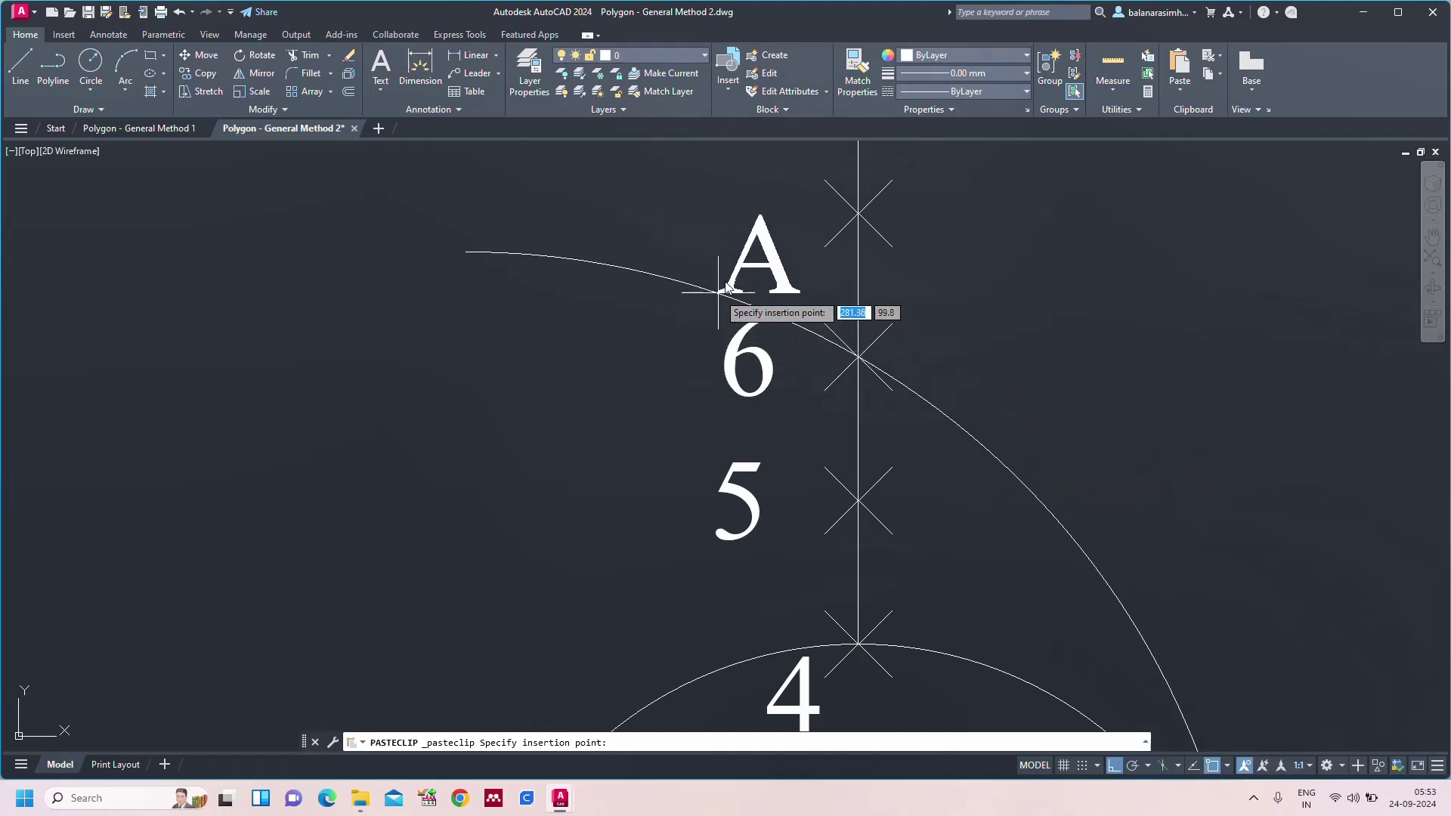
pyautogui.click(727, 255)
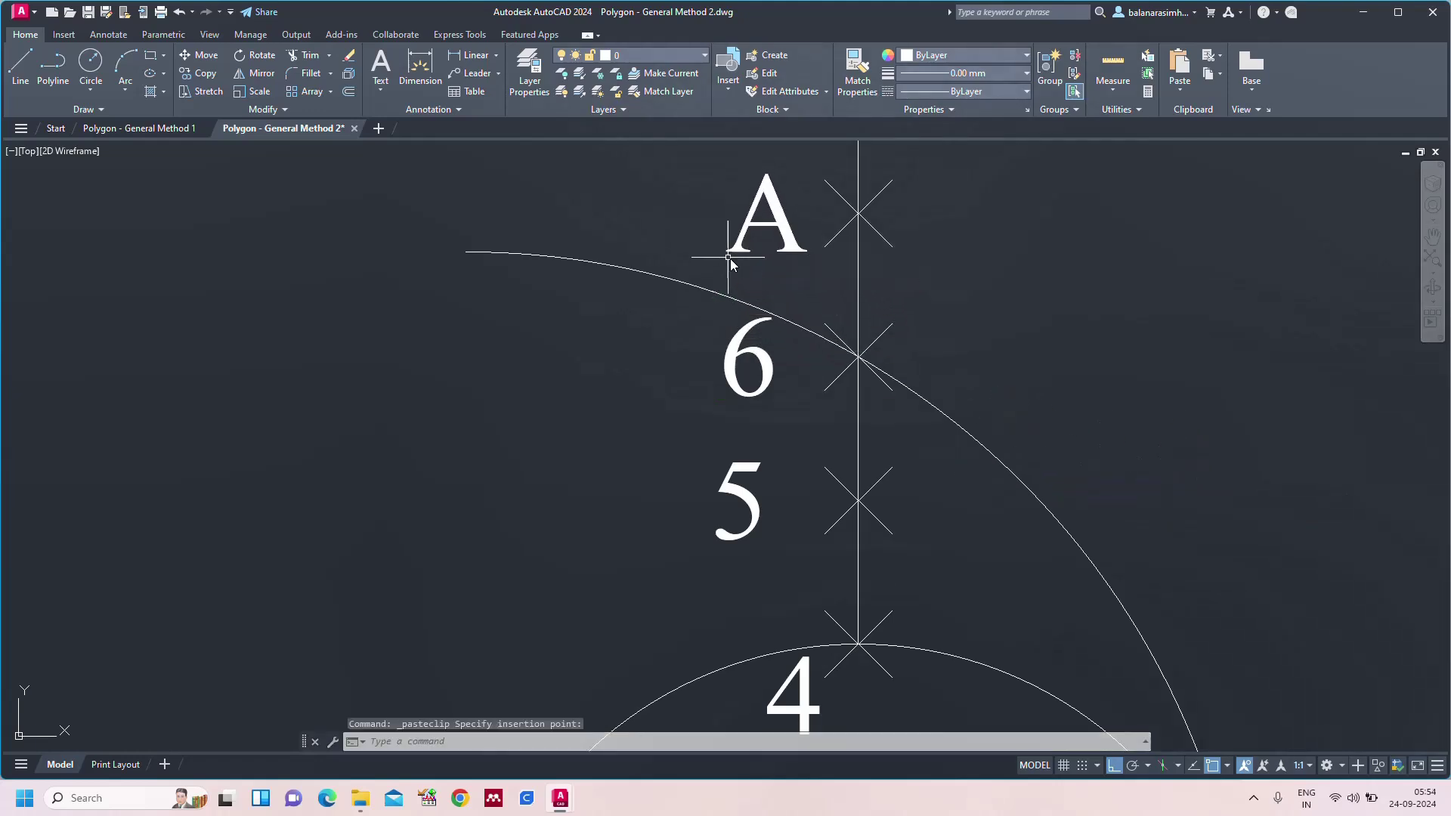
pyautogui.scroll(4, 745, 280)
pyautogui.scroll(-4, 783, 353)
pyautogui.scroll(-2, 793, 272)
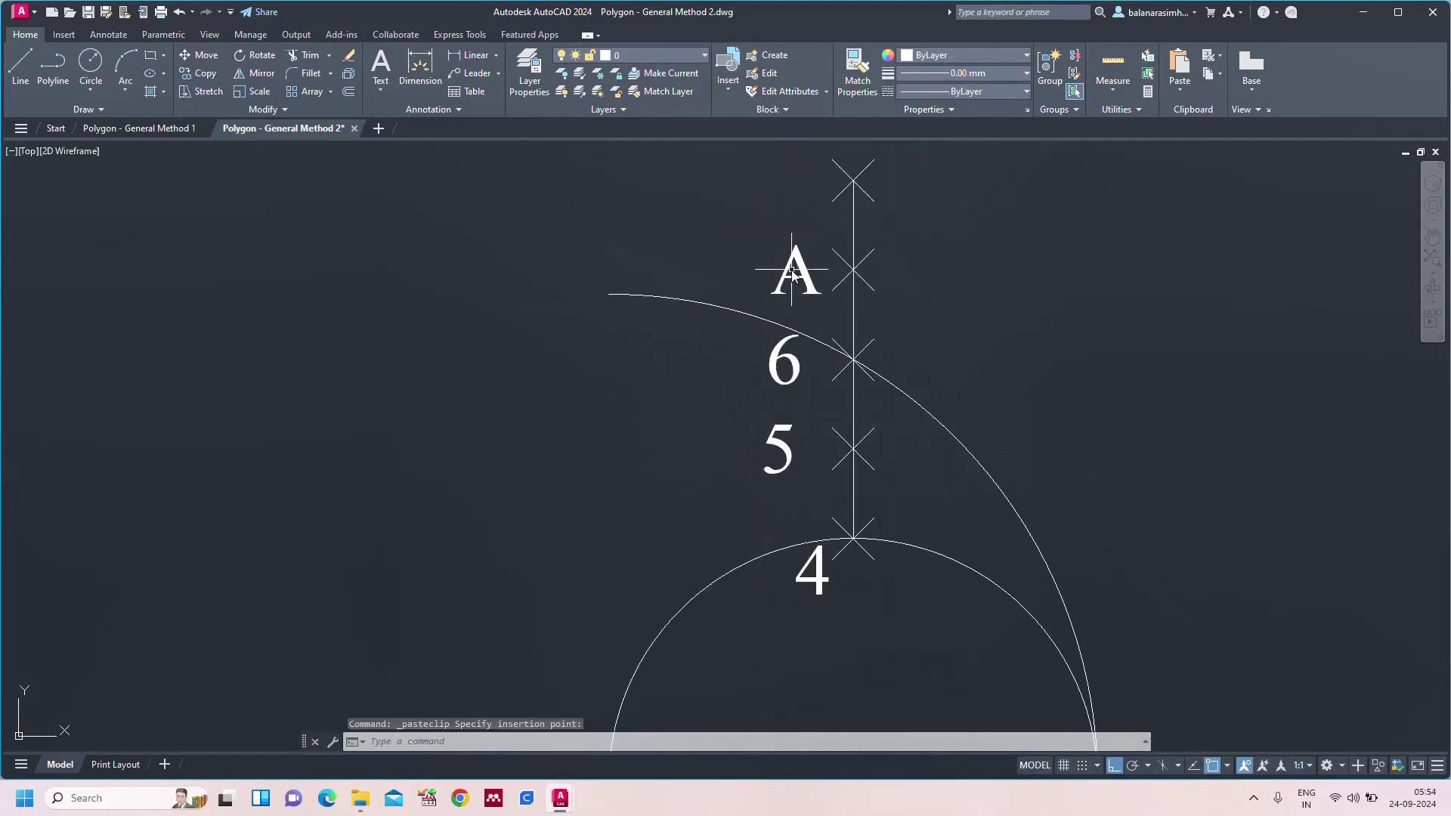
pyautogui.hotkey('ctrl', 'v')
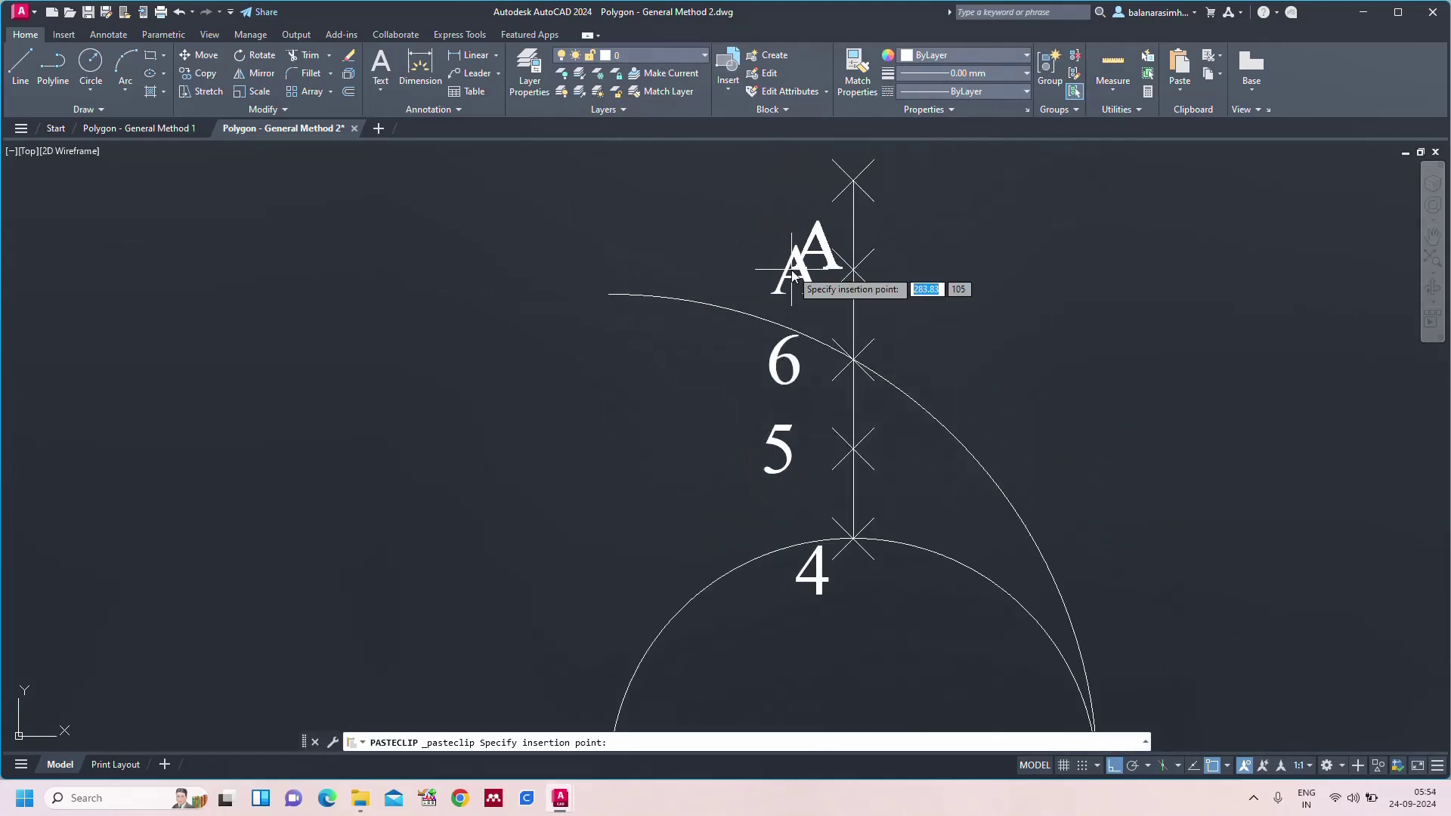
pyautogui.click(764, 203)
# - Change the lower copied letter A to 7 and the upper one to 8
pyautogui.click(807, 278)
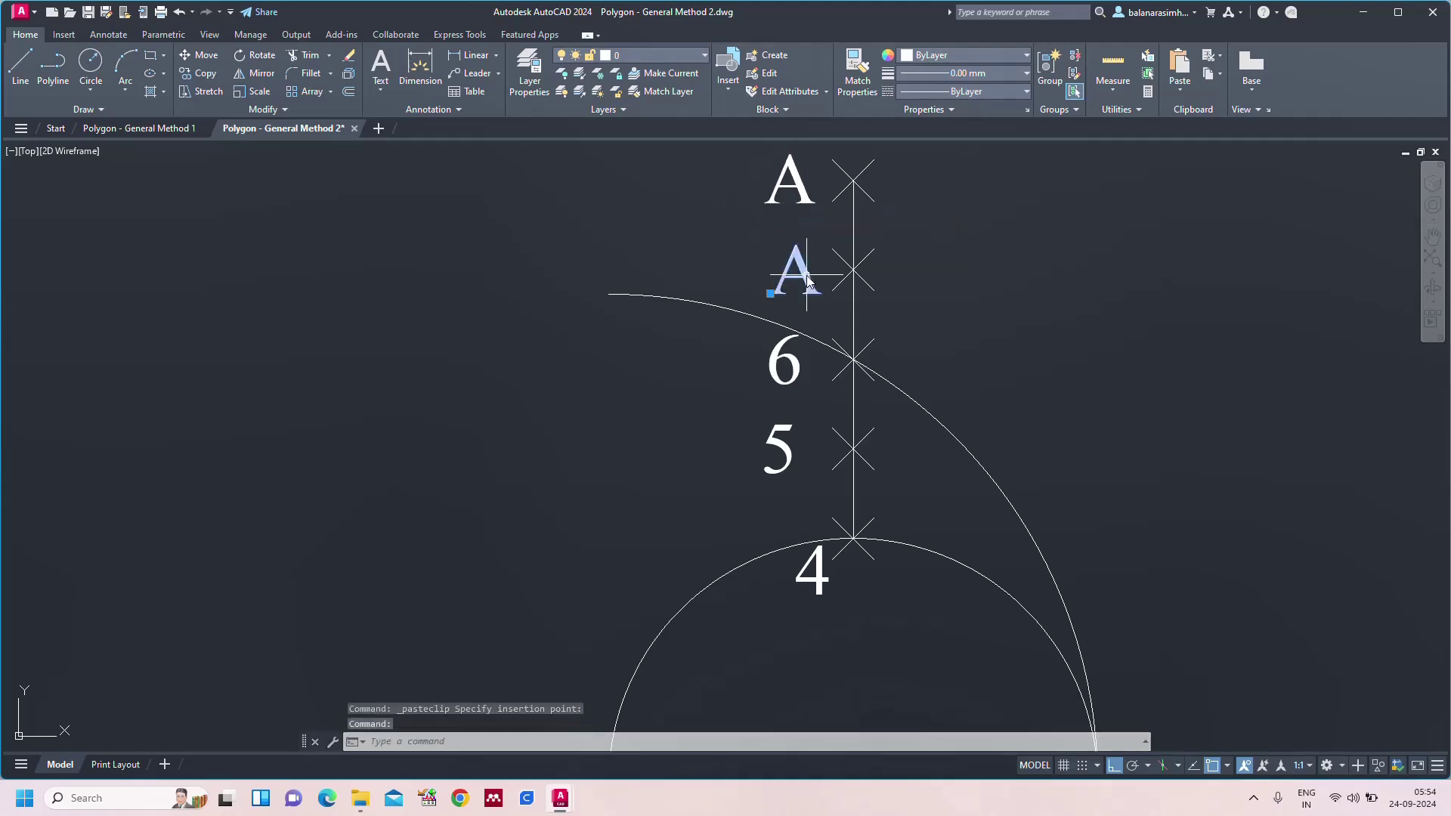
pyautogui.doubleClick(804, 283)
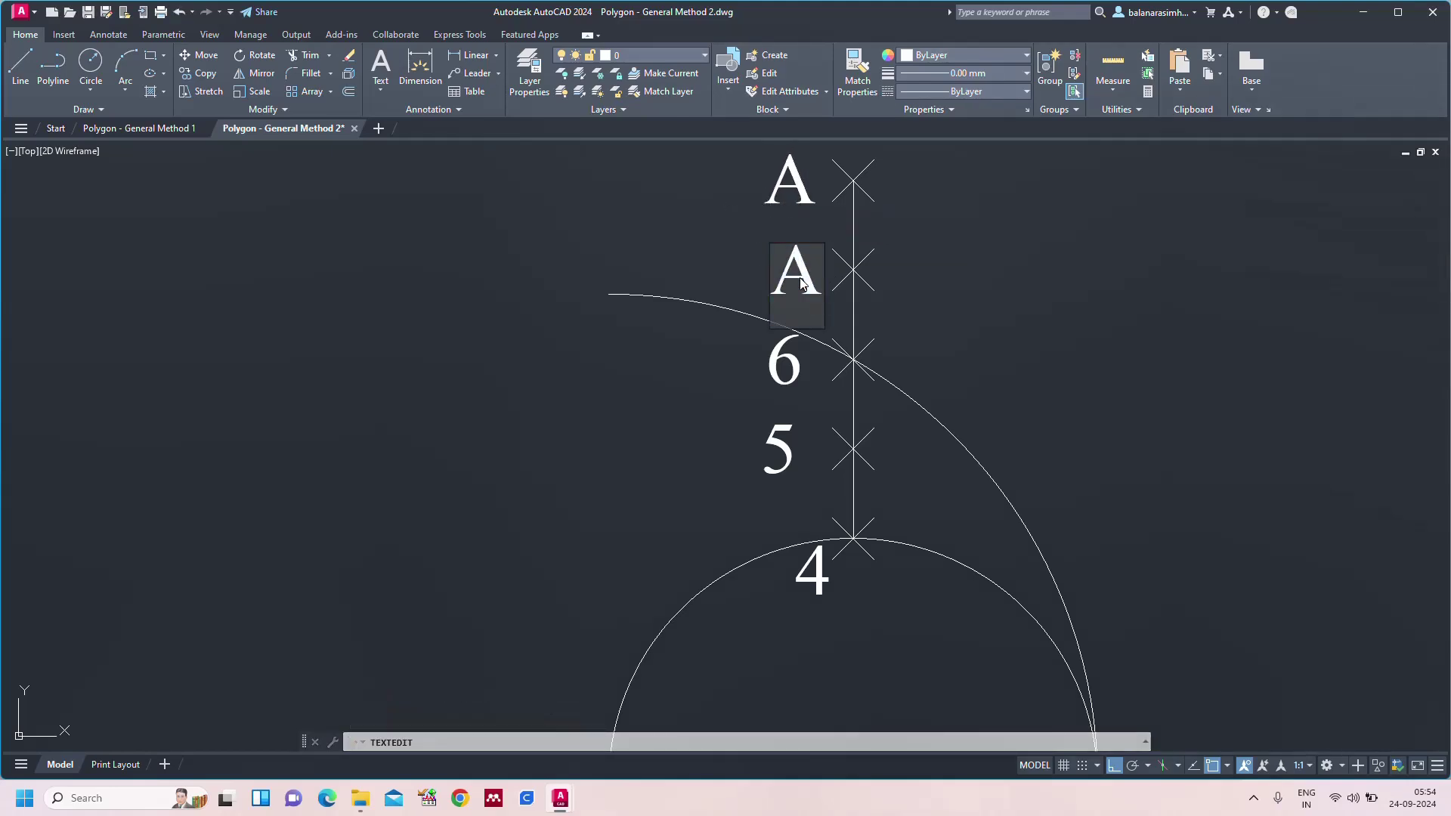
pyautogui.press('BackSpace')
pyautogui.write('7')
pyautogui.click(974, 285)
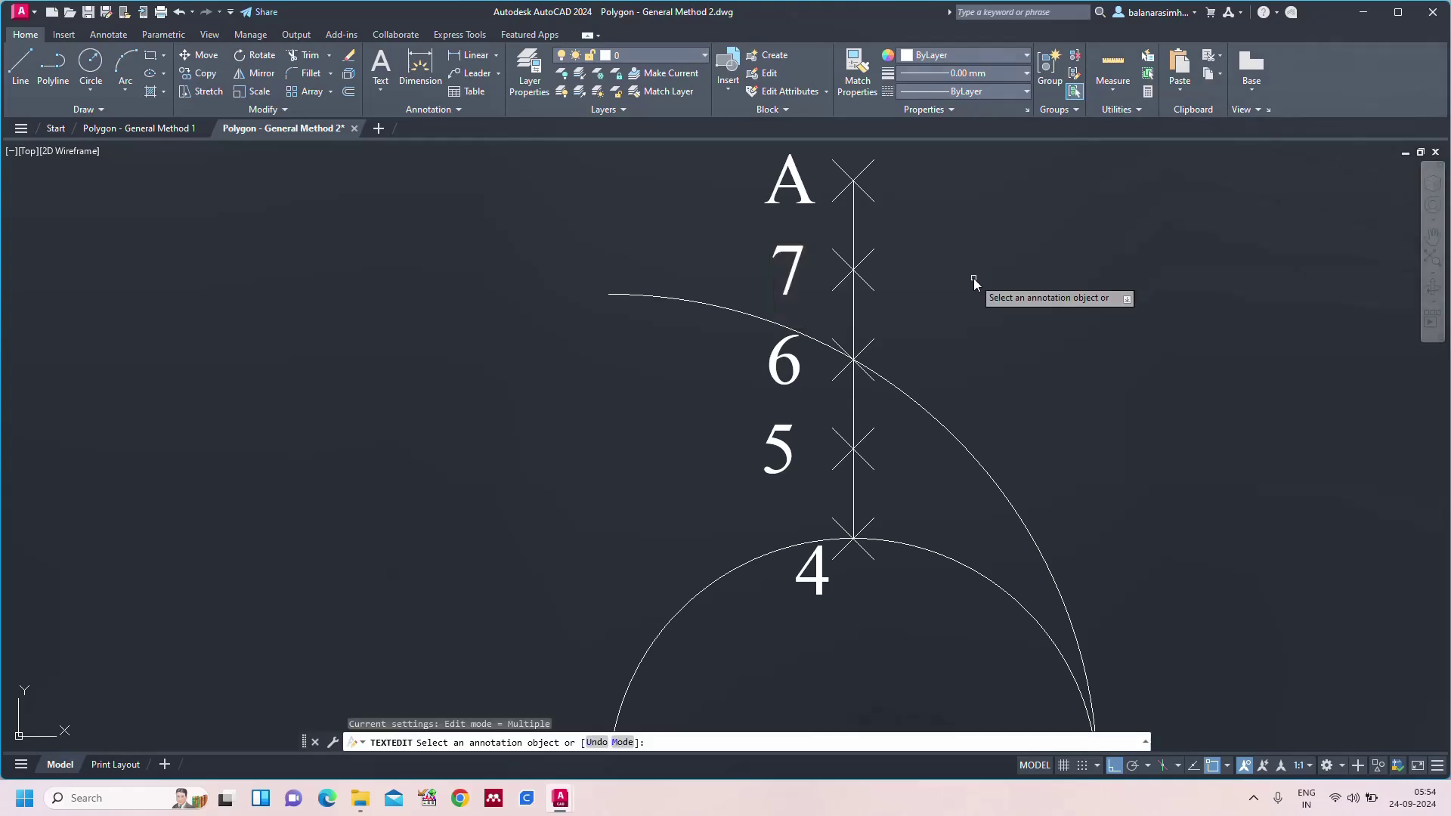
pyautogui.press('Escape')
pyautogui.click(804, 192)
pyautogui.doubleClick(804, 192)
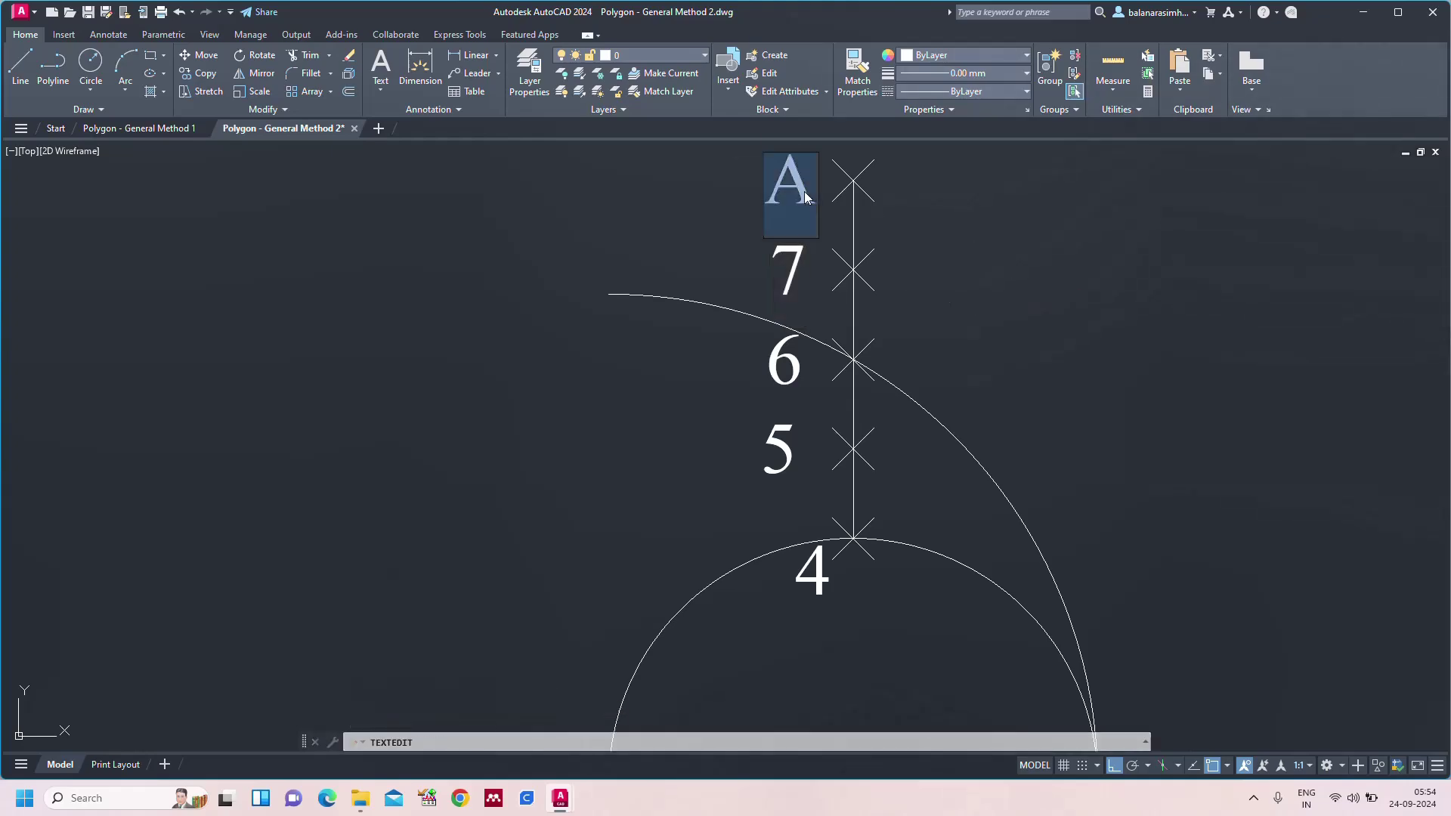
pyautogui.write('8')
pyautogui.click(1153, 316)
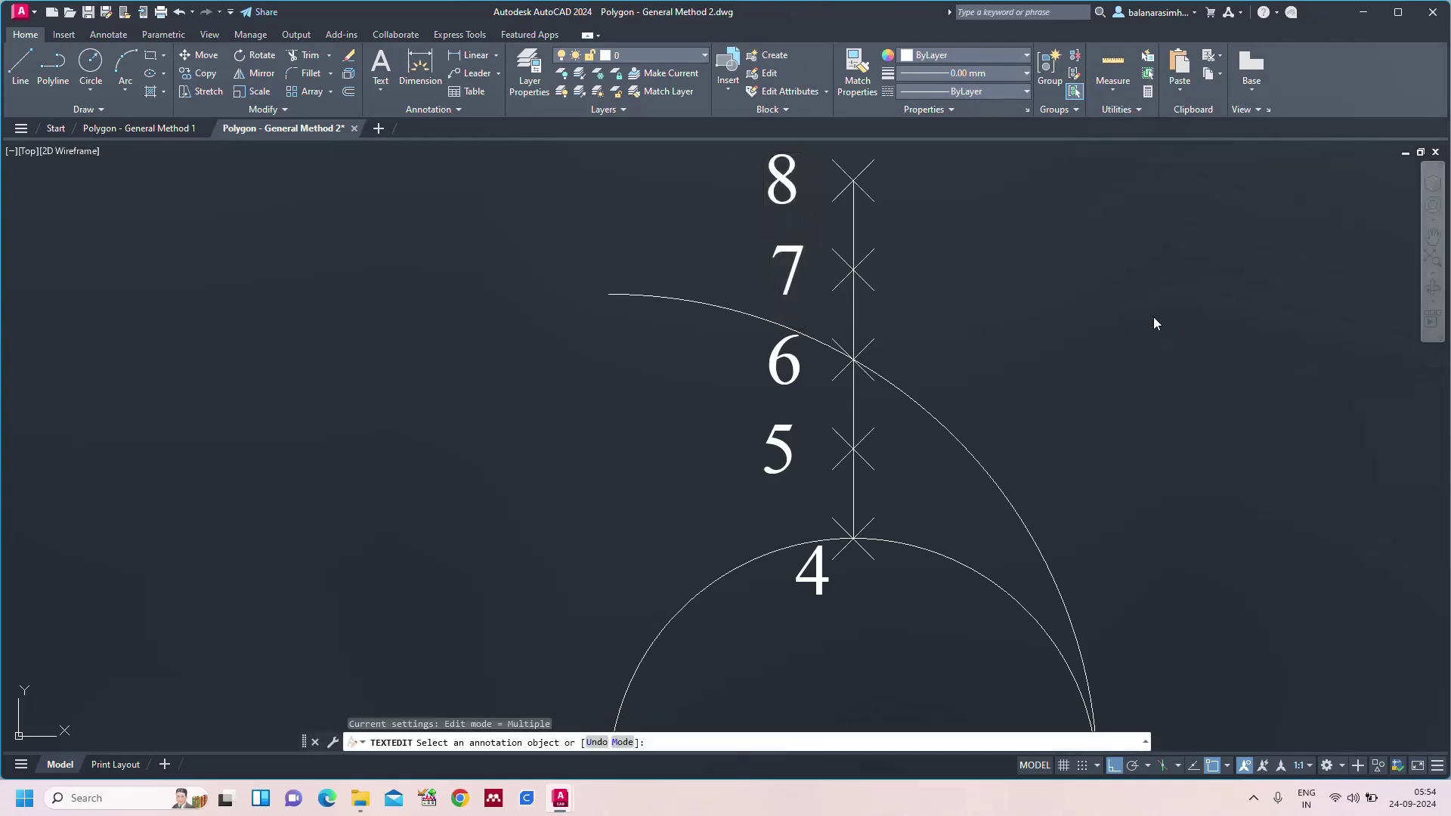
pyautogui.press('Escape')
# - Measure the distance between points 8 and 7
pyautogui.write('z')
pyautogui.press('Return')
pyautogui.scroll(-5, 1154, 316)
pyautogui.write('a')
pyautogui.press('Return')
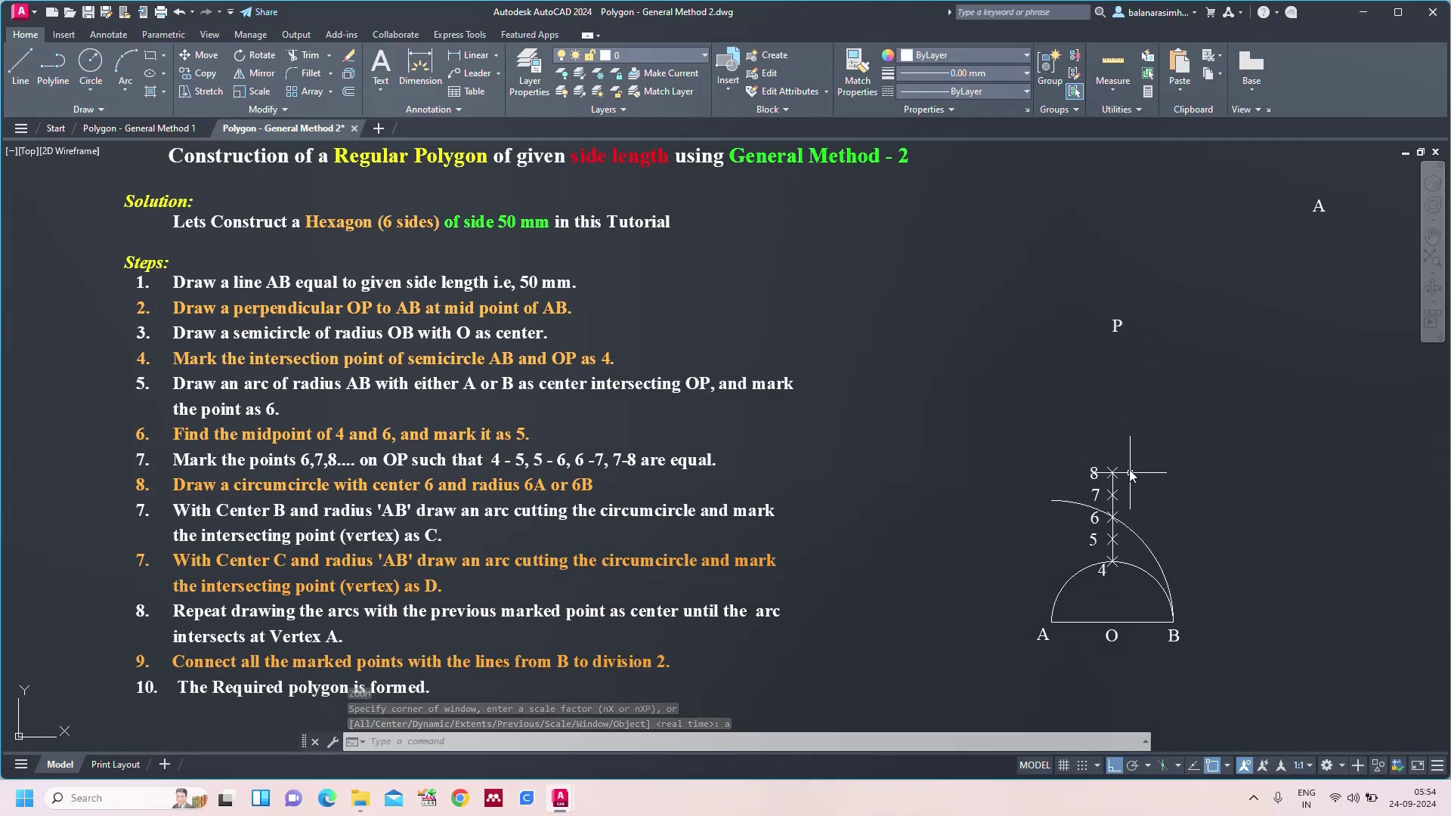
pyautogui.scroll(4, 1150, 503)
pyautogui.write('DI')
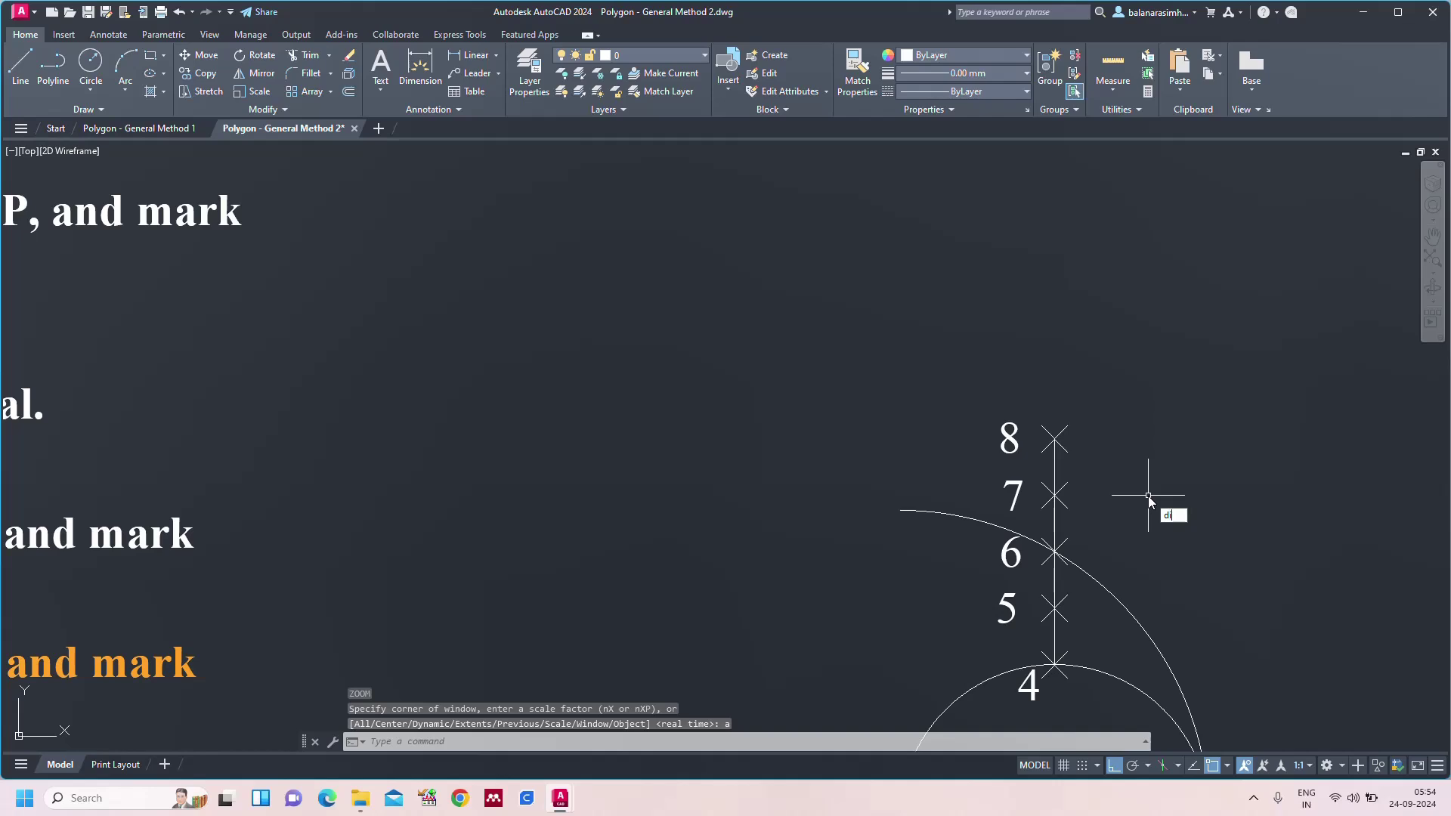
pyautogui.press('Return')
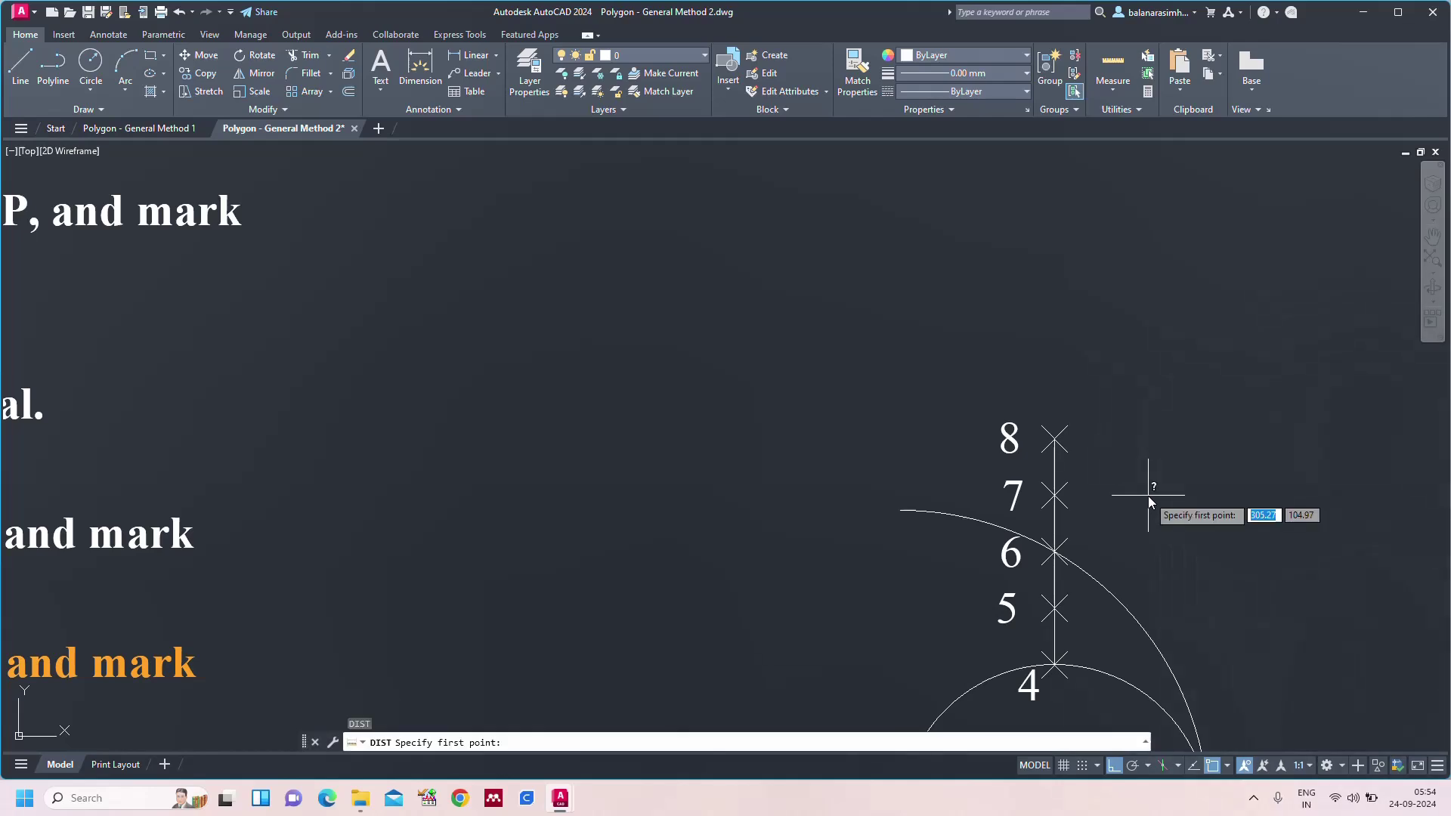
pyautogui.click(1053, 440)
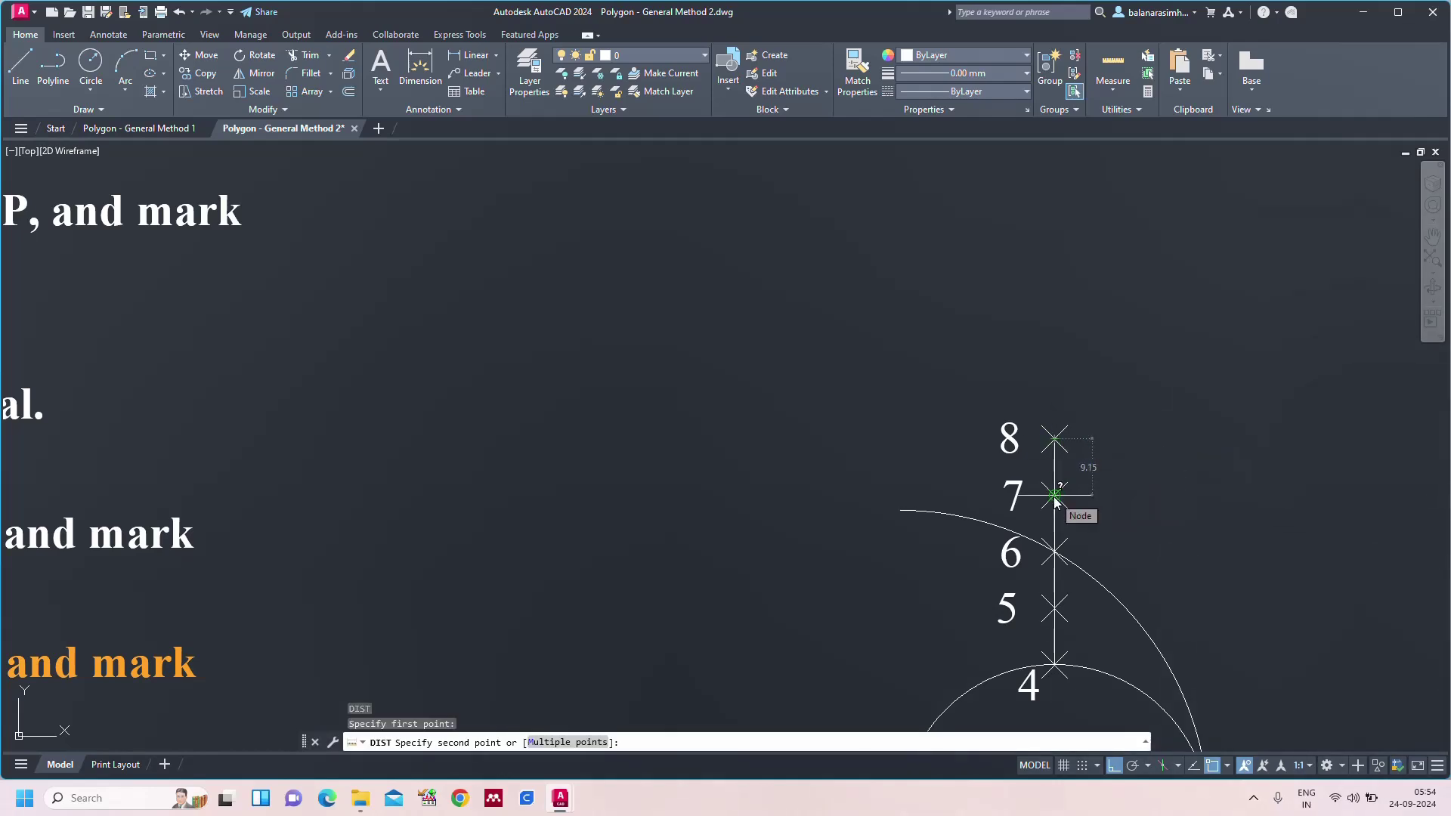
pyautogui.click(1055, 495)
pyautogui.write('z')
pyautogui.press('Return')
pyautogui.write('a')
pyautogui.press('Return')
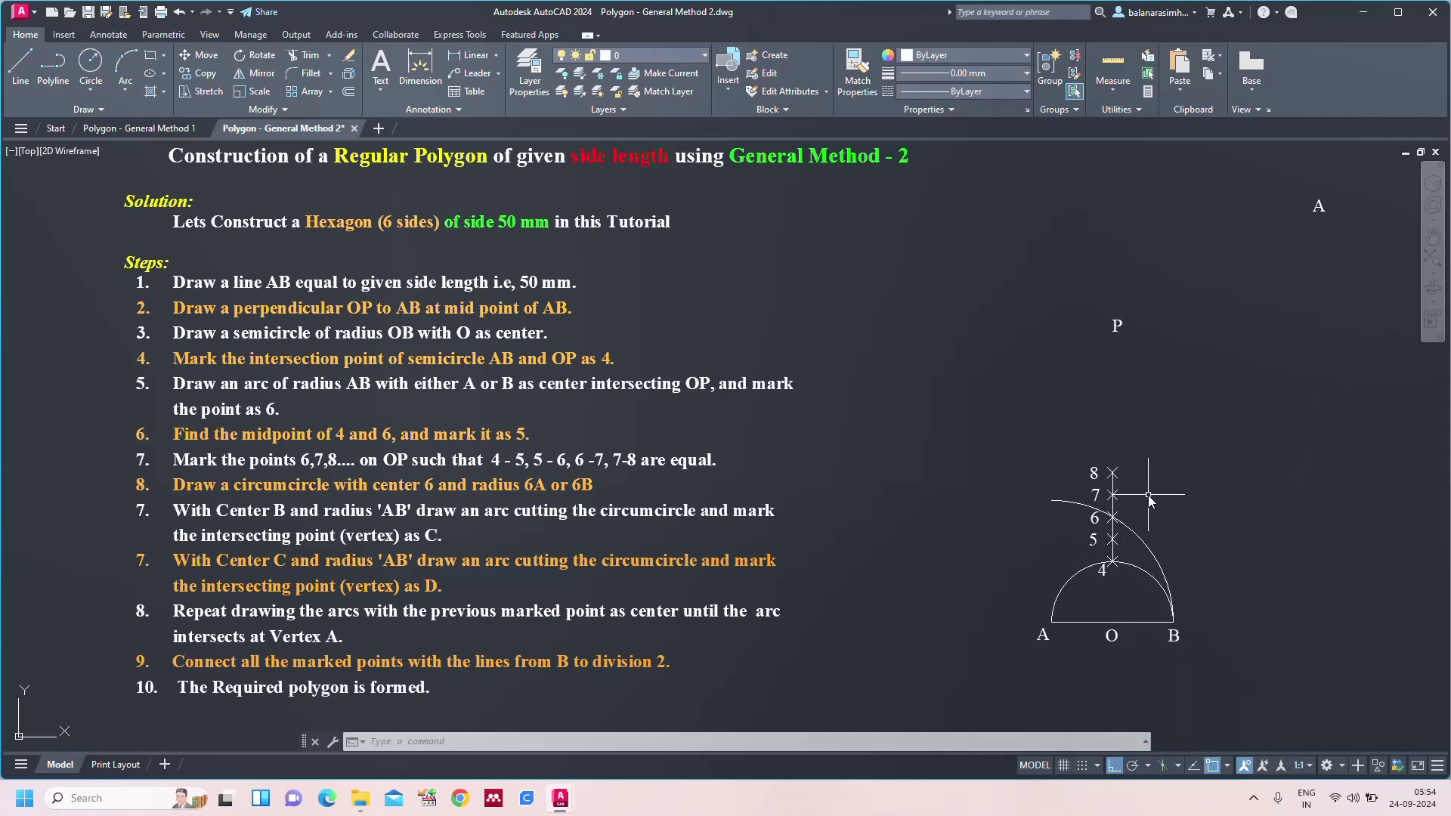
pyautogui.write('z')
pyautogui.press('Return')
pyautogui.write('a')
pyautogui.press('Return')
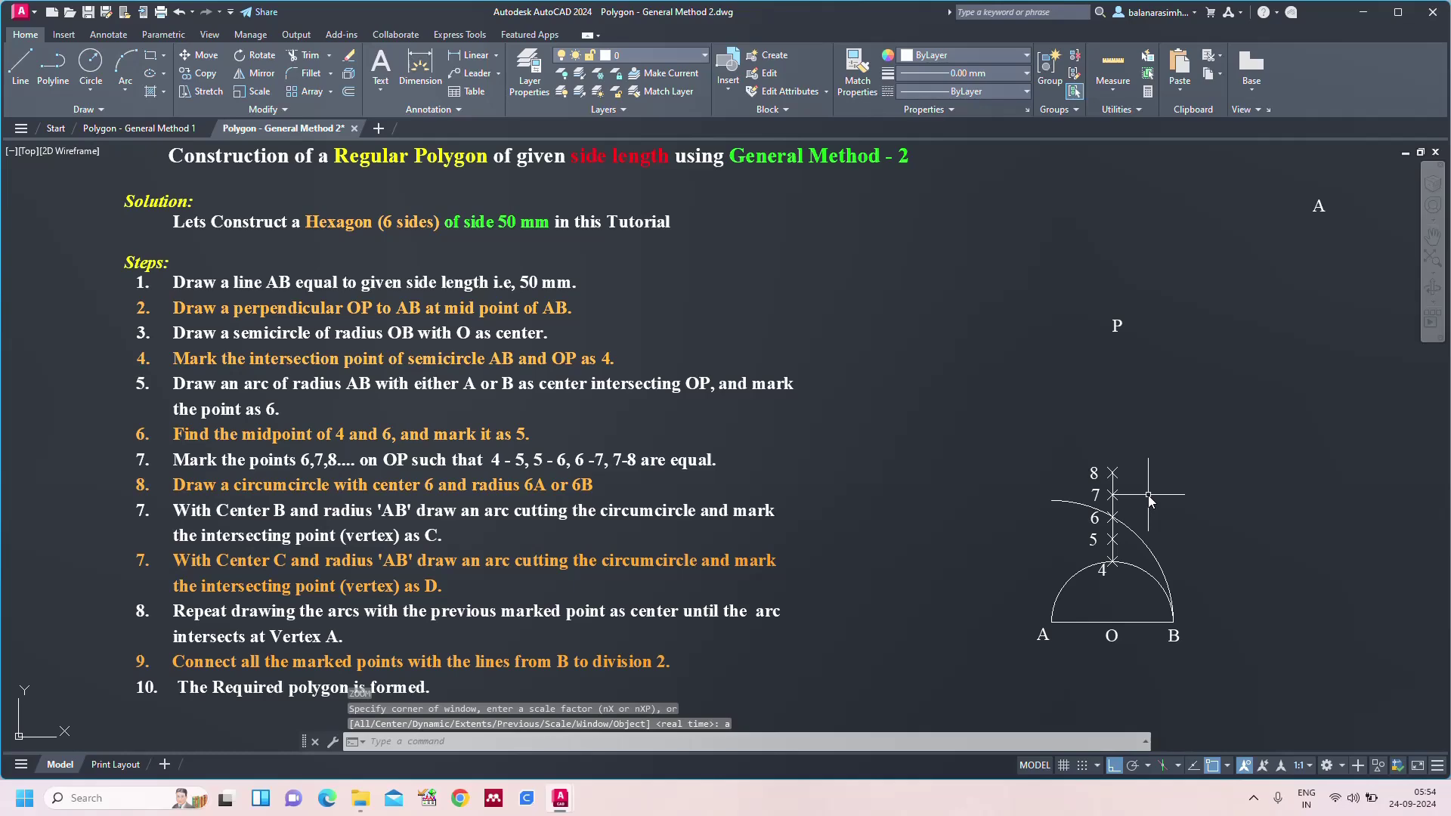
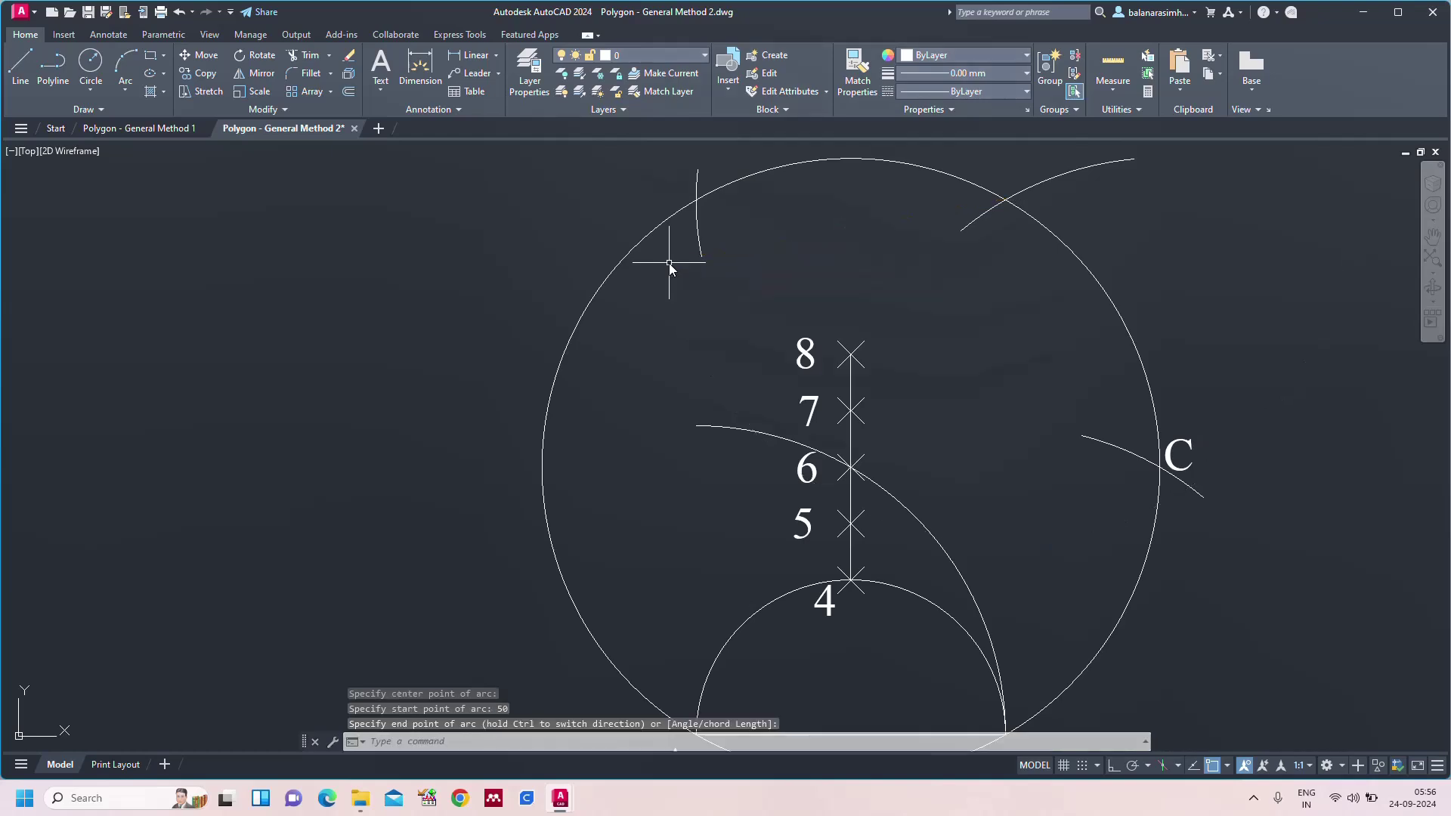
# - Draw a 50 mm radius arc centred on the circumcircle's upper-left arc intersection, cutting the circumcircle at its far left
pyautogui.write('a')
pyautogui.press('Return')
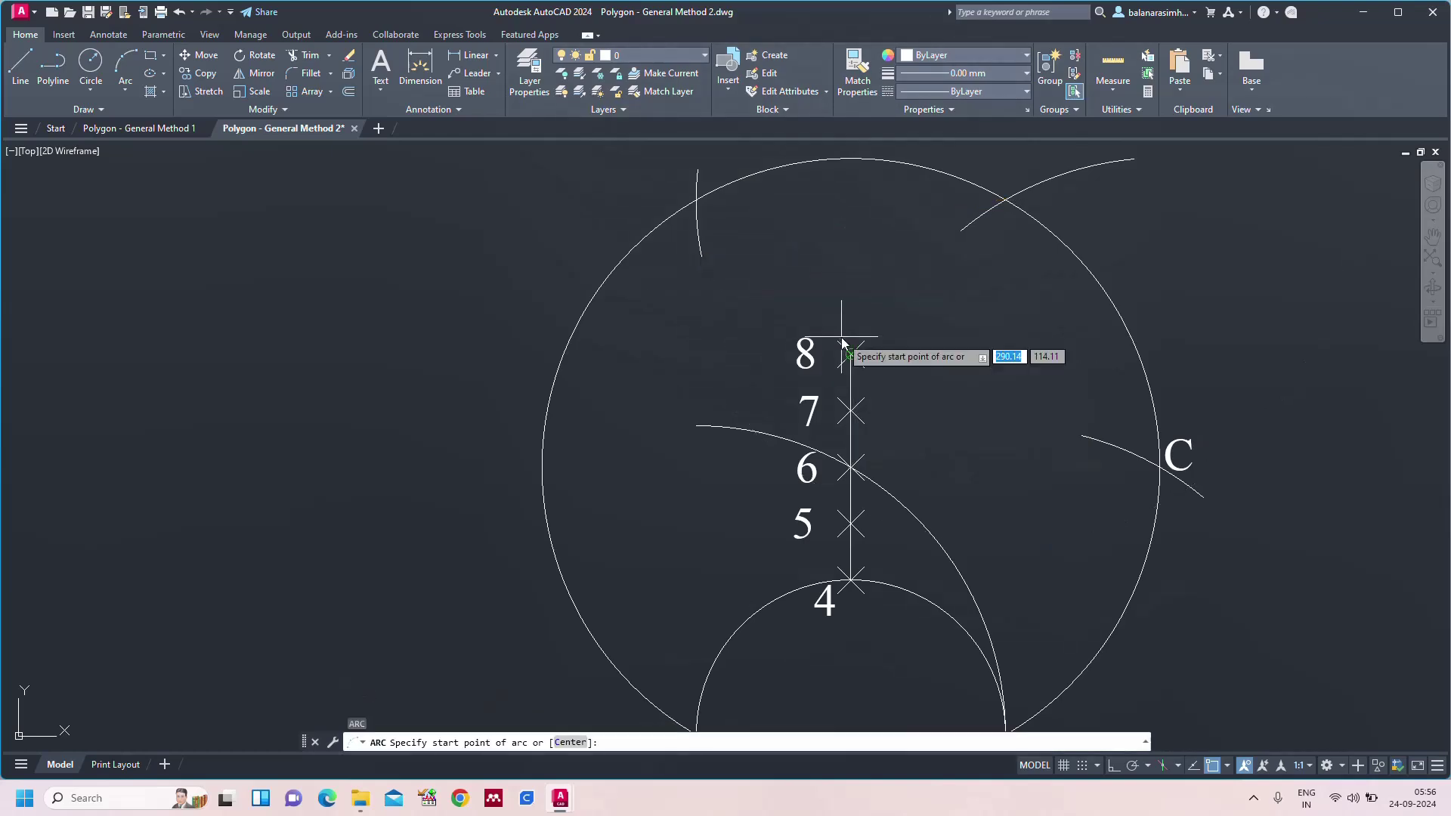
pyautogui.write('c')
pyautogui.press('Return')
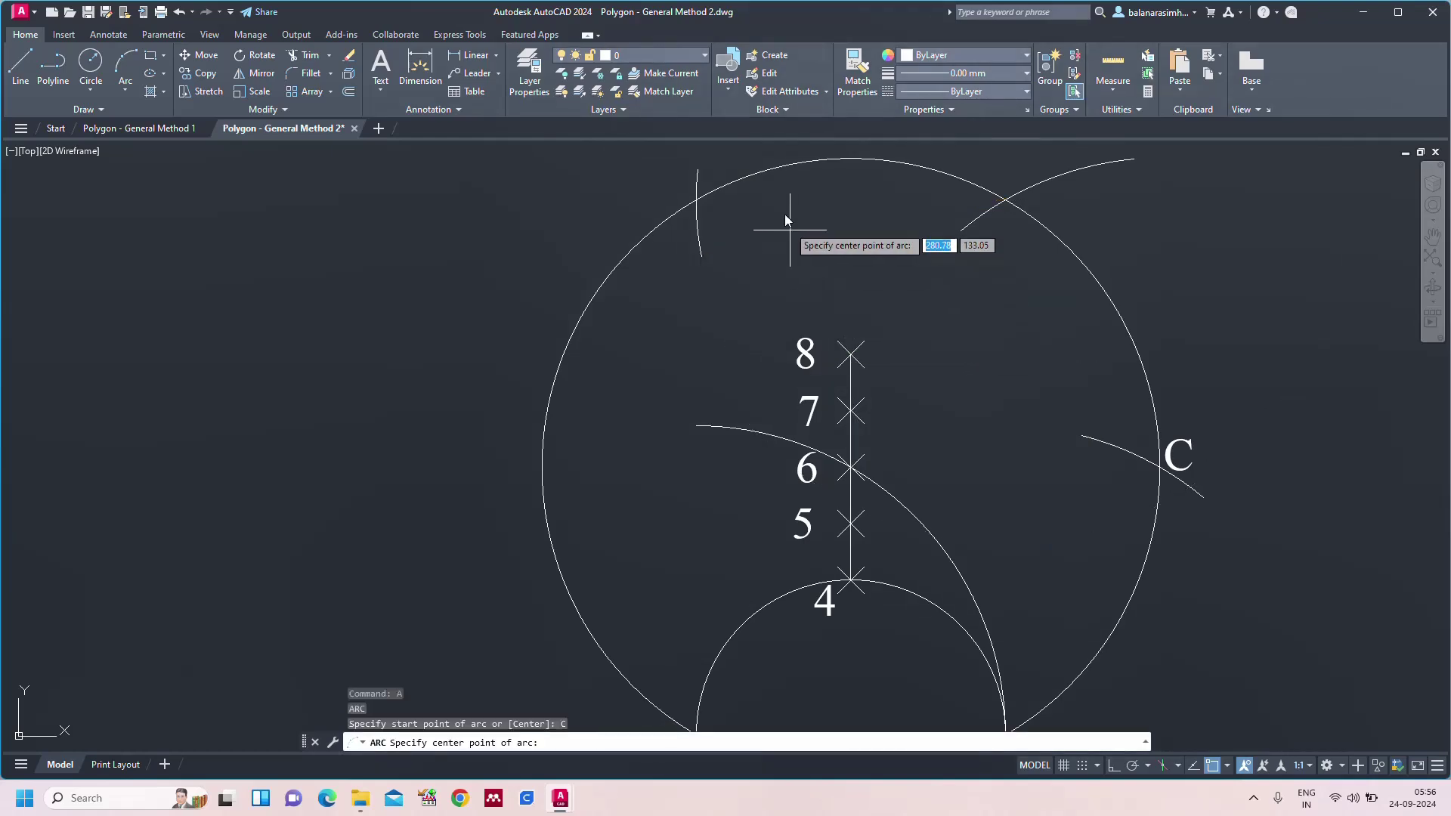
pyautogui.click(696, 200)
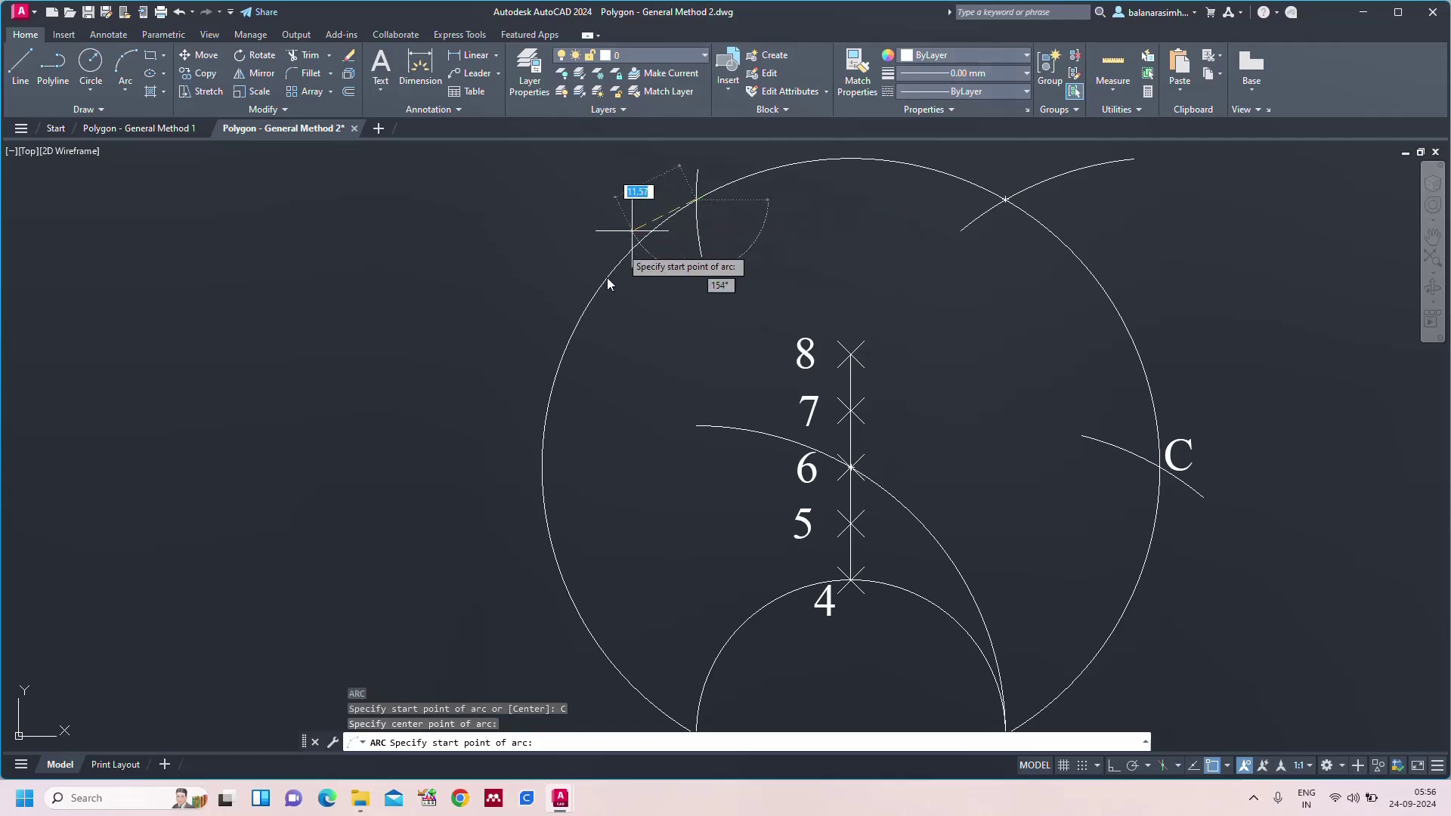
pyautogui.write('50')
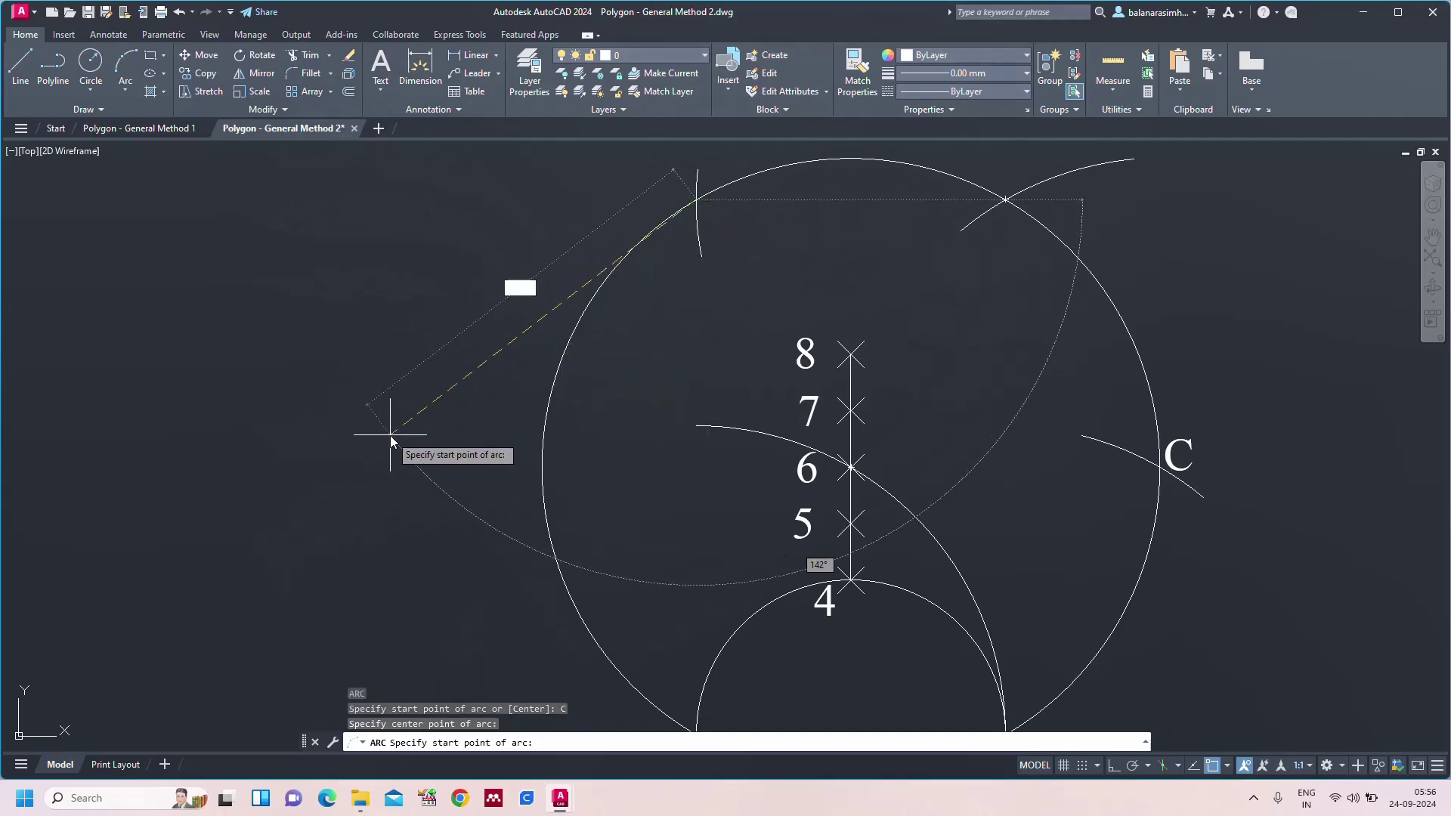
pyautogui.press('Return')
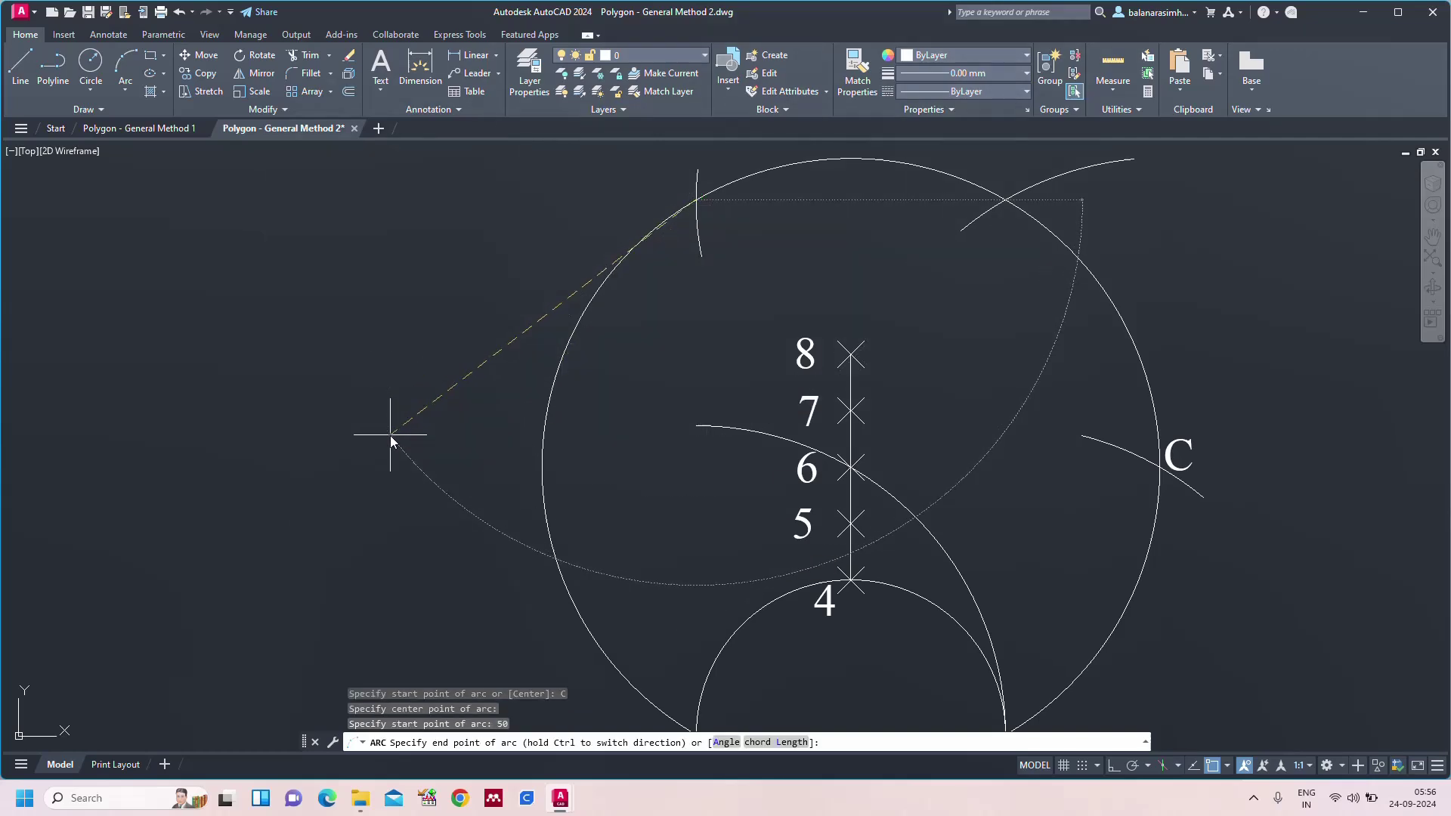
pyautogui.click(583, 519)
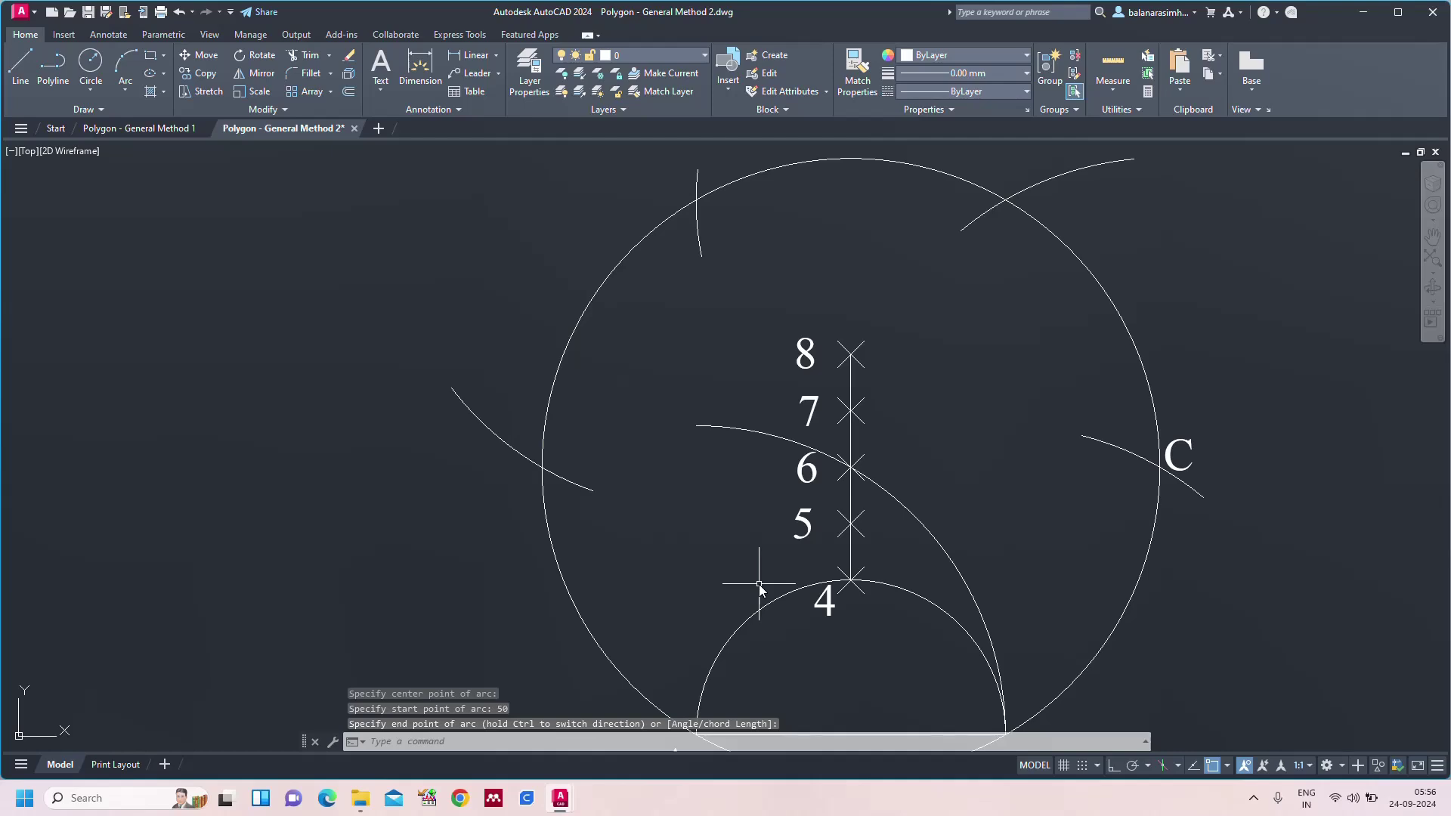
# - Draw a 50 mm radius arc centred on the circumcircle's leftmost arc intersection, cutting the circumcircle at A
pyautogui.write('a')
pyautogui.press('Return')
pyautogui.write('c')
pyautogui.press('Return')
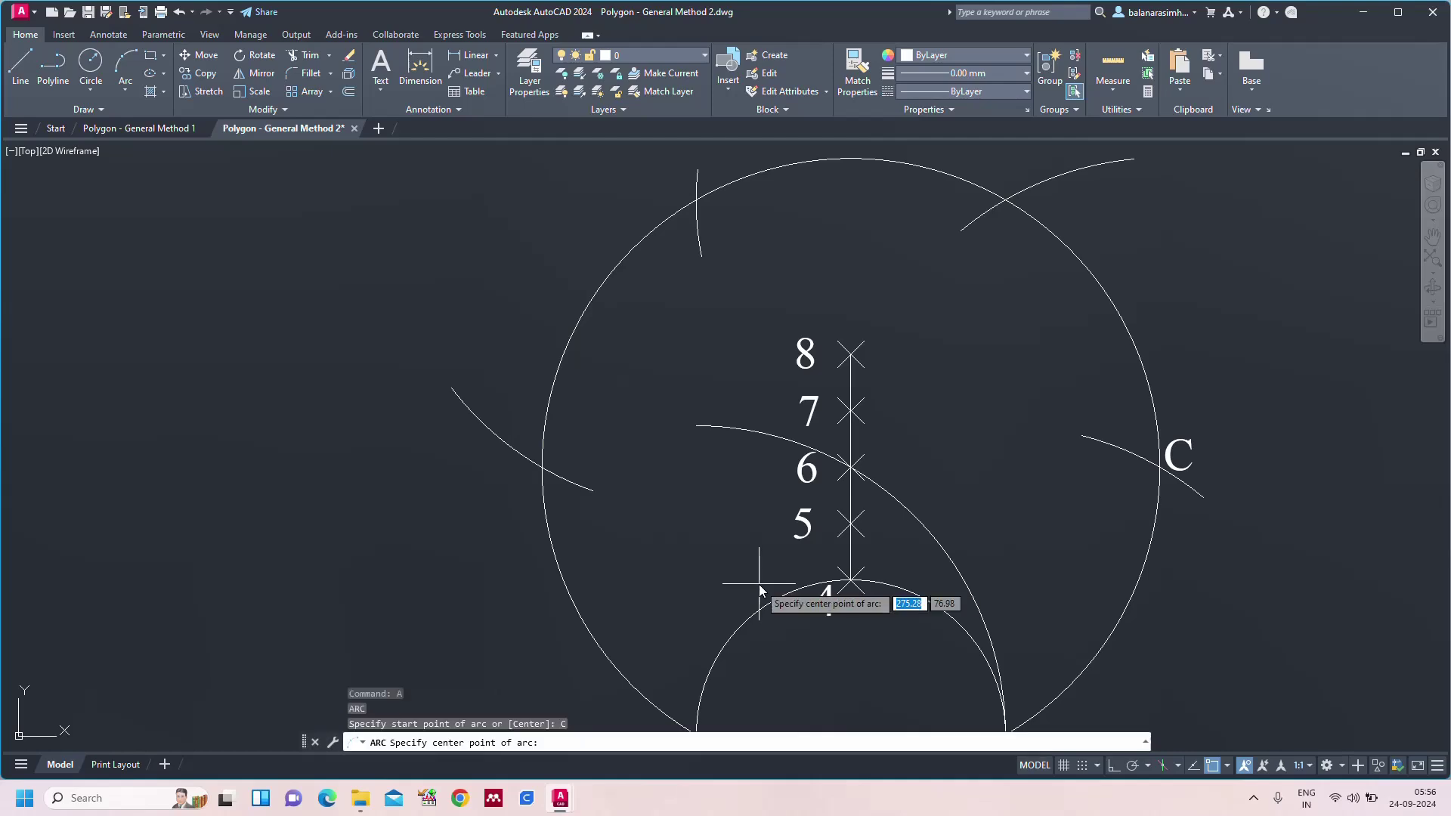
pyautogui.click(543, 466)
pyautogui.scroll(-4, 558, 527)
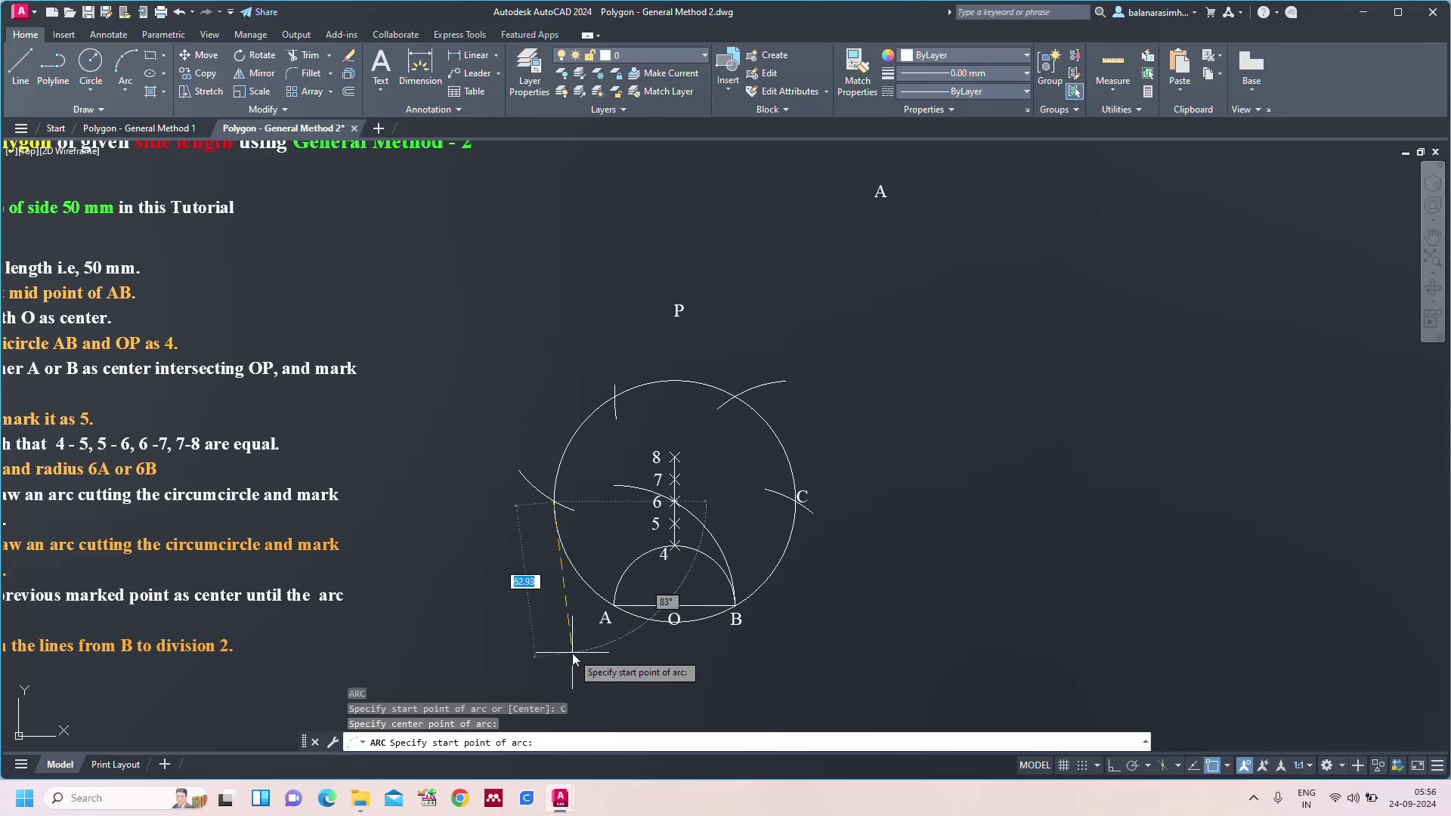
pyautogui.write('50')
pyautogui.press('Return')
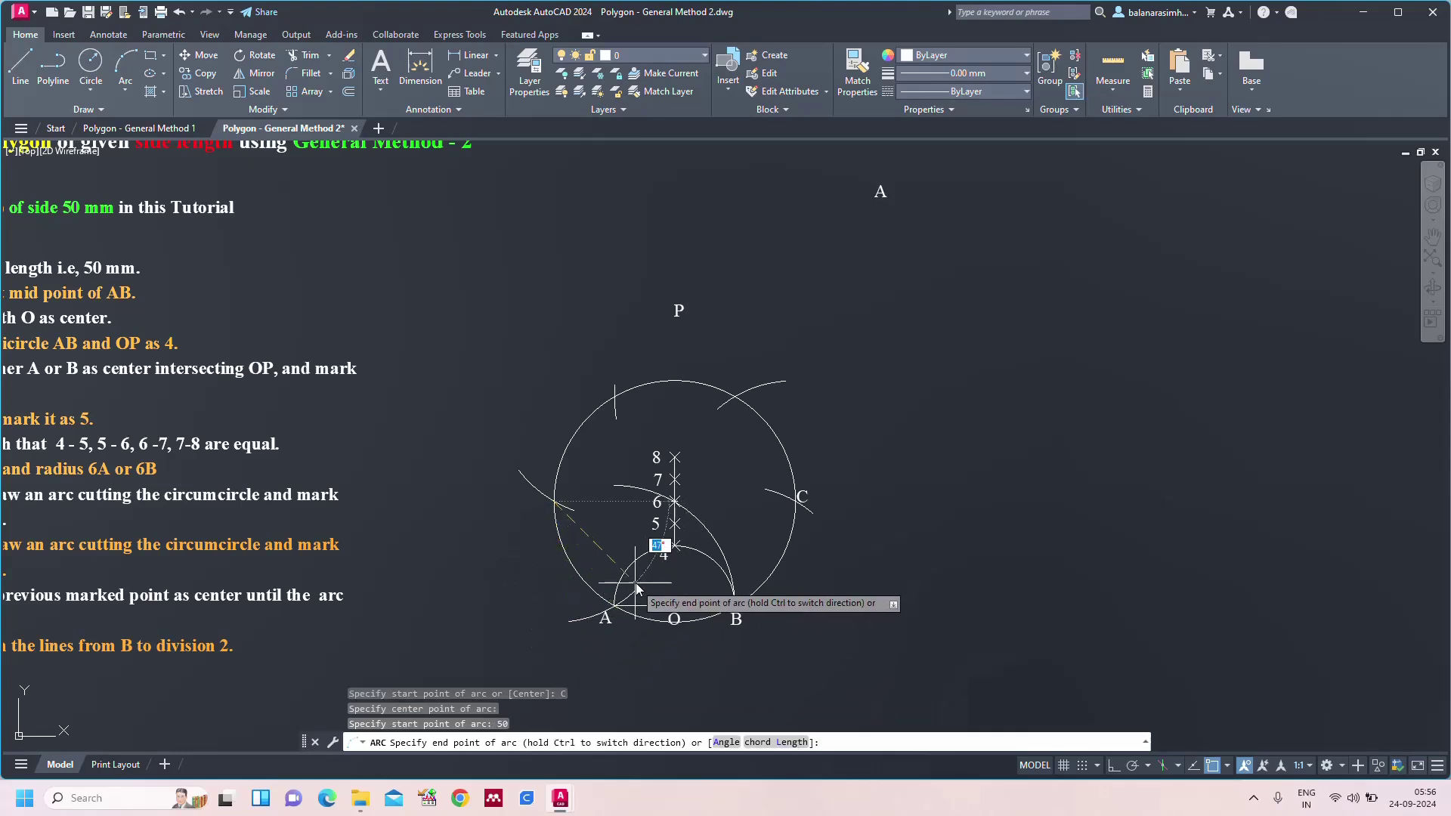
pyautogui.press('Escape')
# - Place copies of the spare letter A beside the upper-right, upper-left and leftmost arc intersections on the circumcircle
pyautogui.write('z')
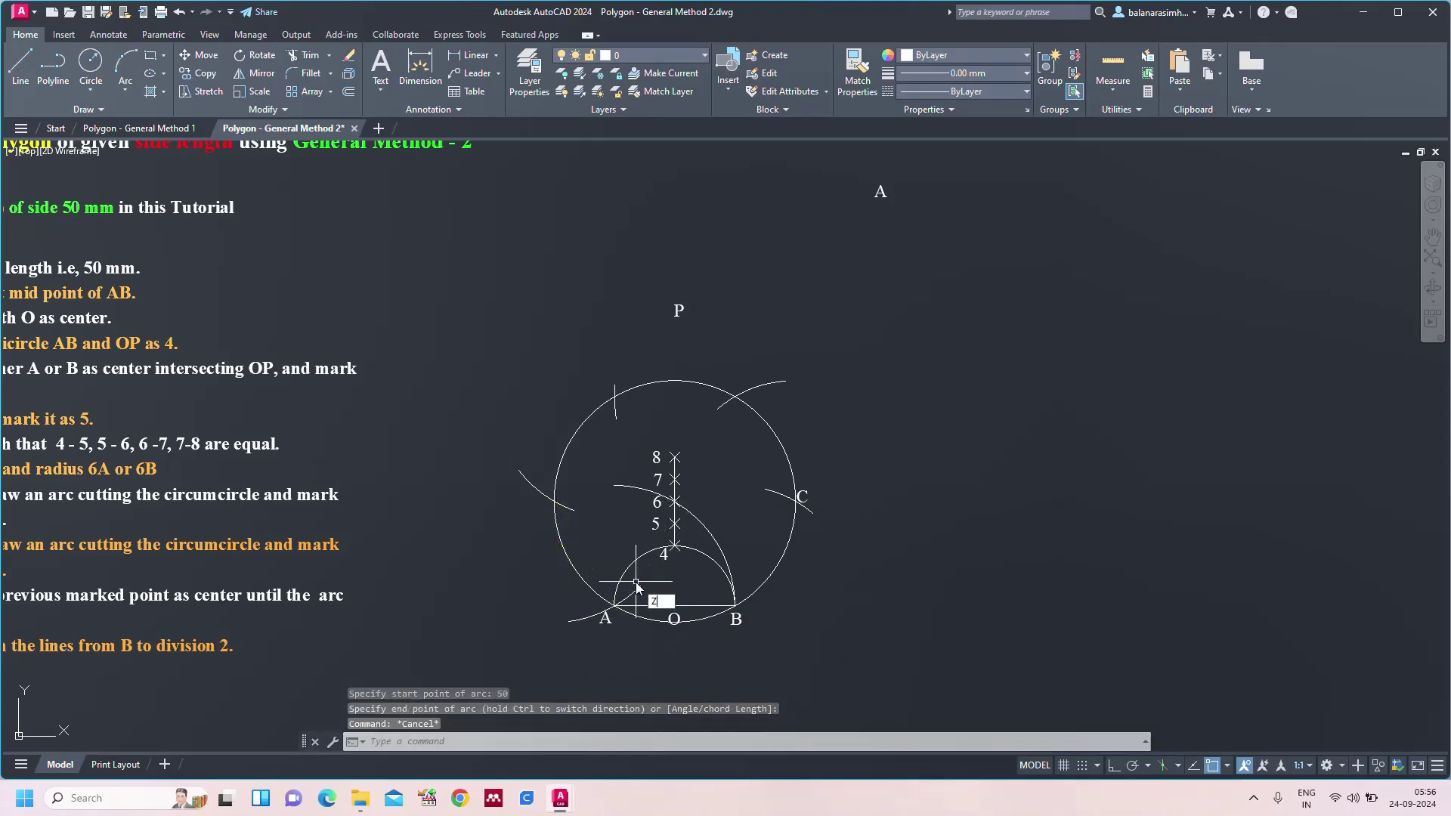
pyautogui.press('Return')
pyautogui.write('a')
pyautogui.press('Return')
pyautogui.scroll(5, 1134, 665)
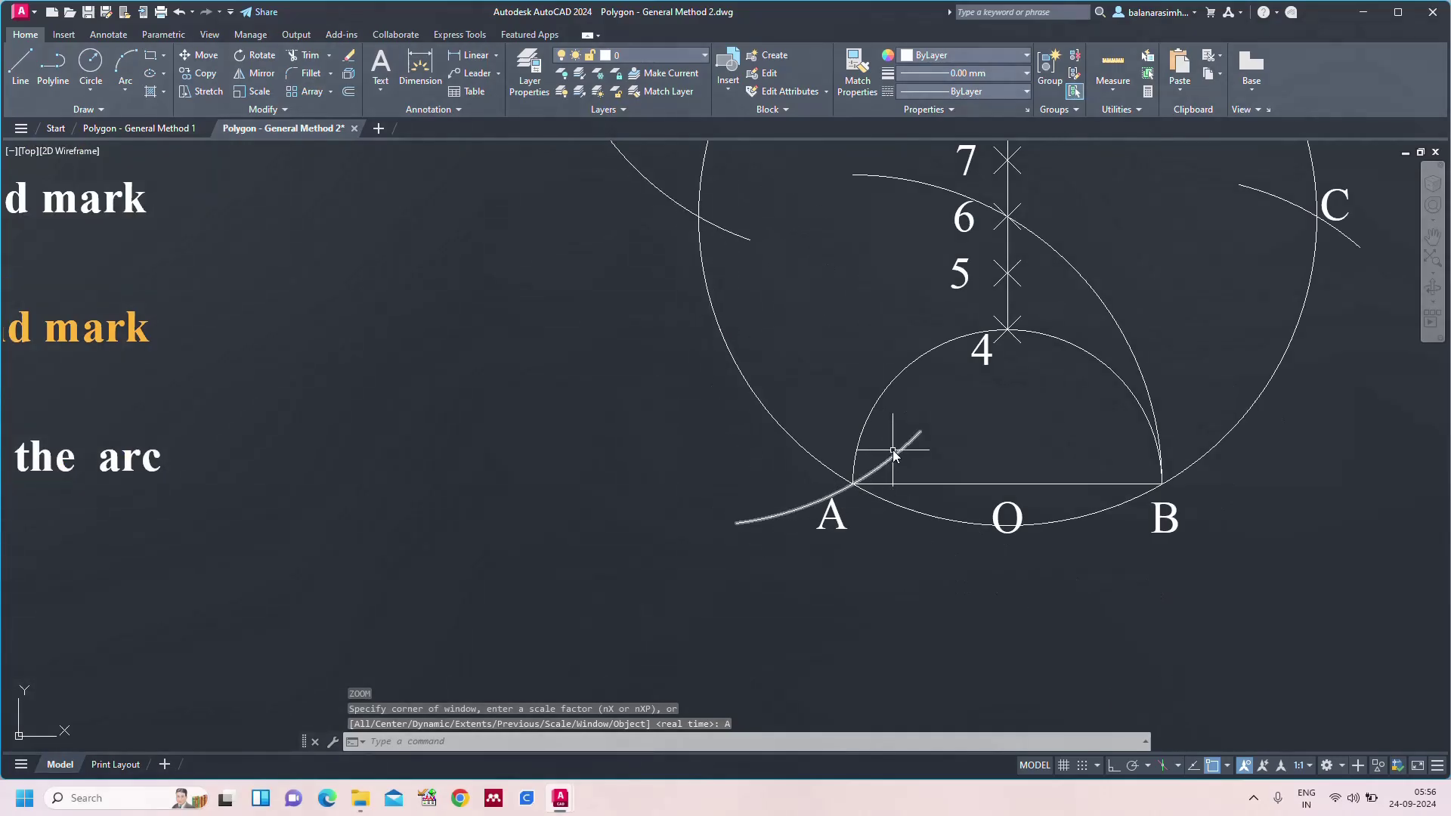
pyautogui.middleClick(860, 482)
pyautogui.middleClick(860, 481)
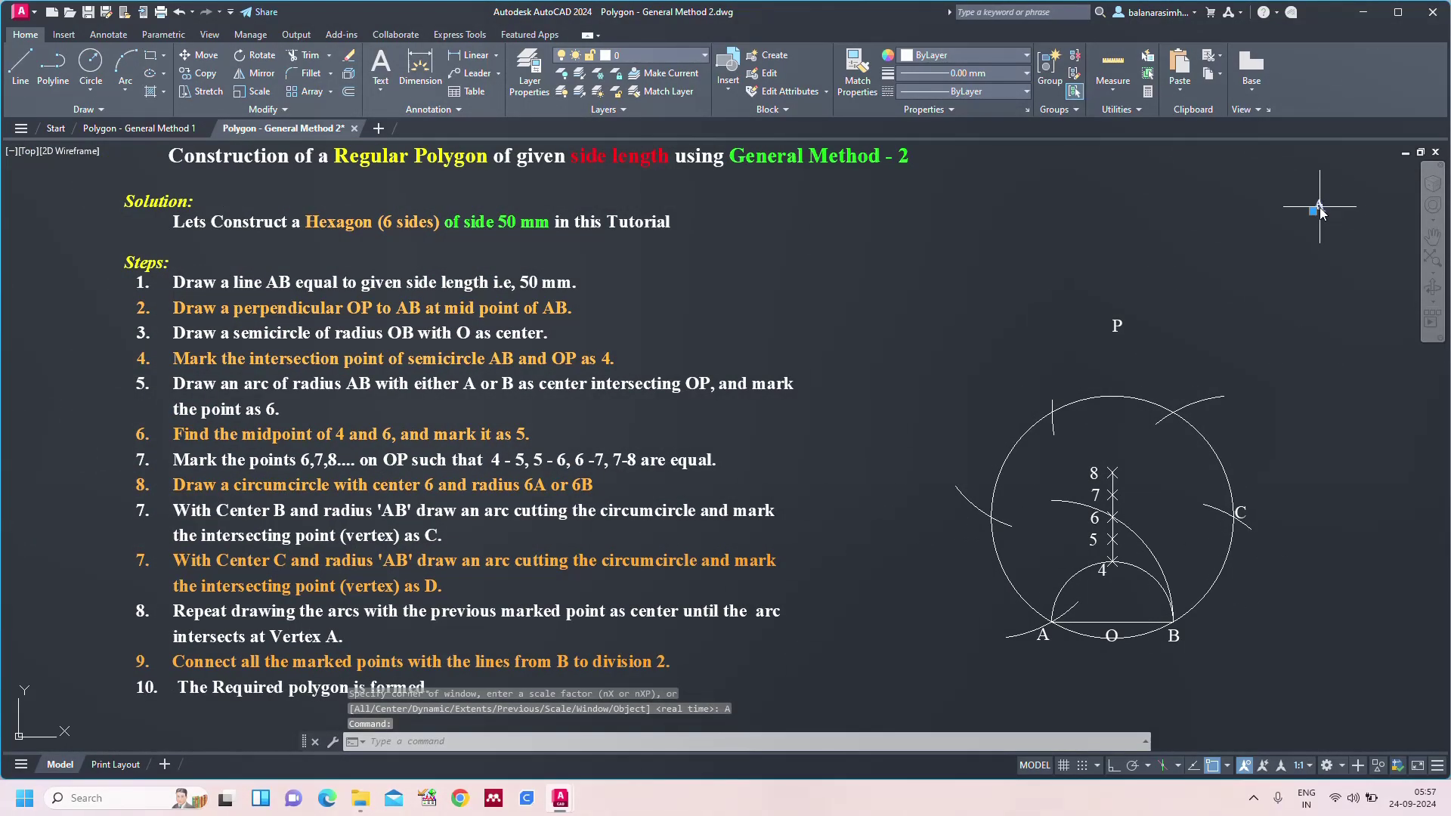
pyautogui.hotkey('ctrl', 'v')
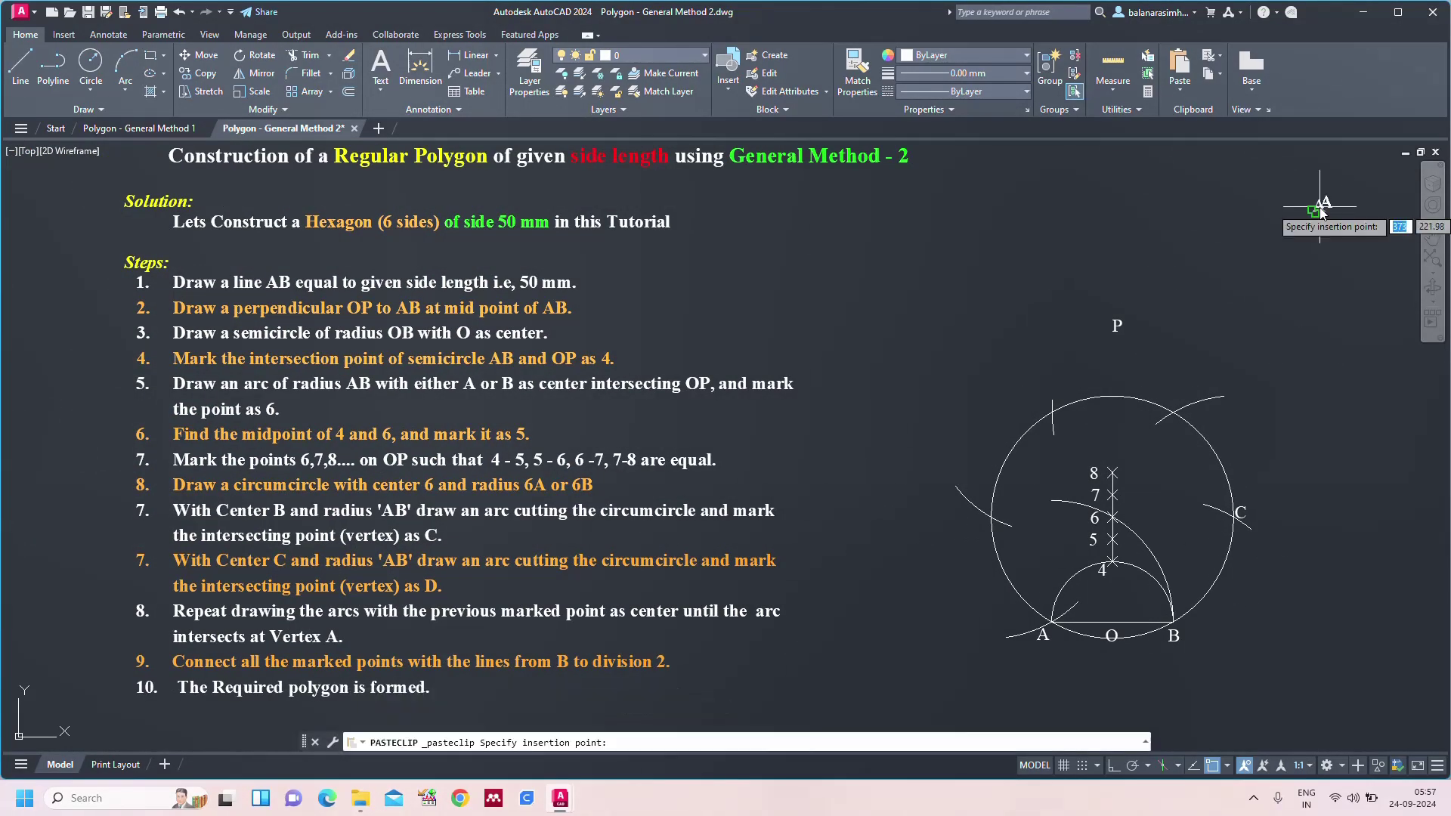
pyautogui.click(1164, 406)
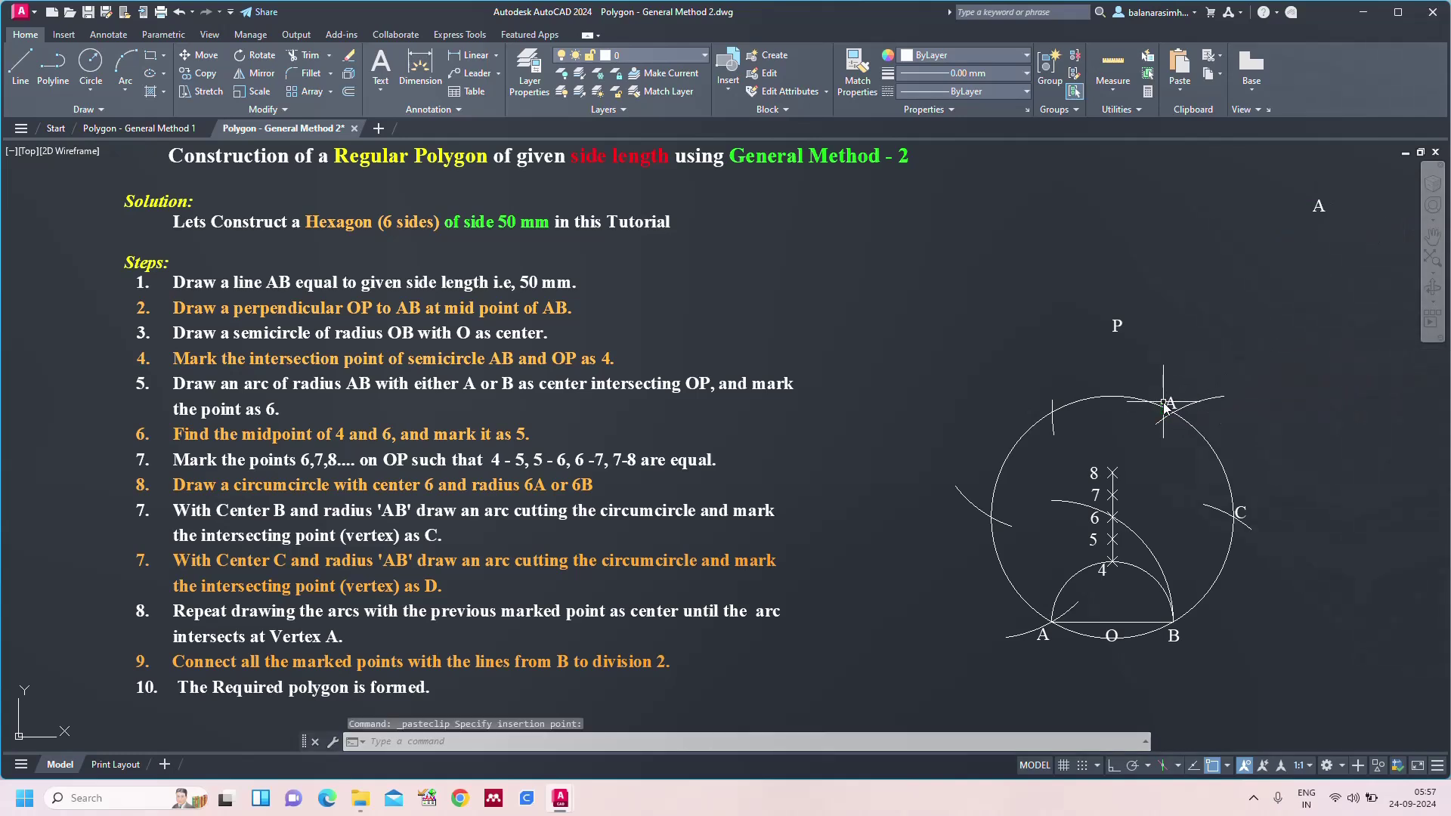
pyautogui.hotkey('ctrl', 'v')
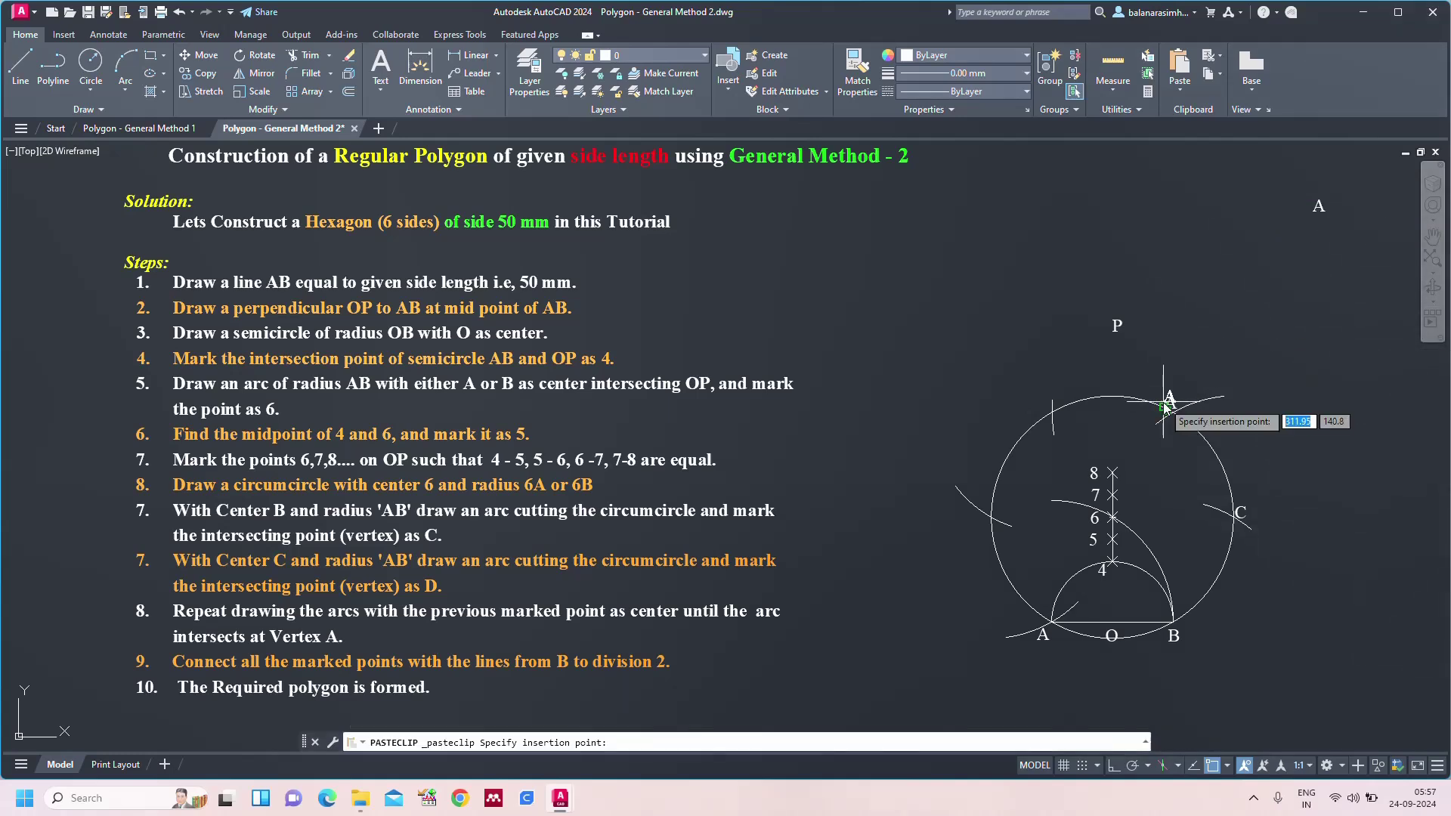
pyautogui.click(1028, 411)
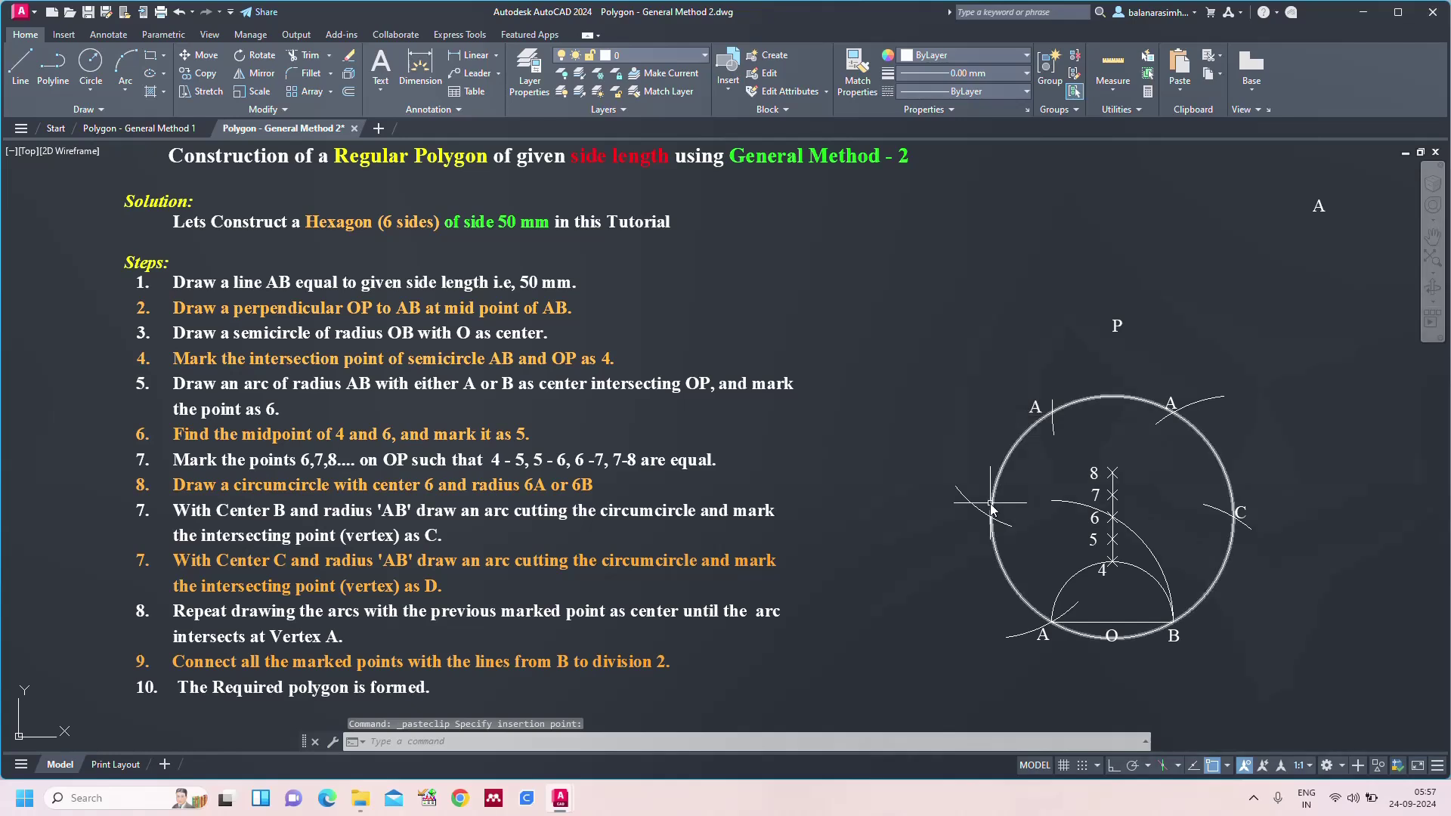
pyautogui.hotkey('ctrl', 'v')
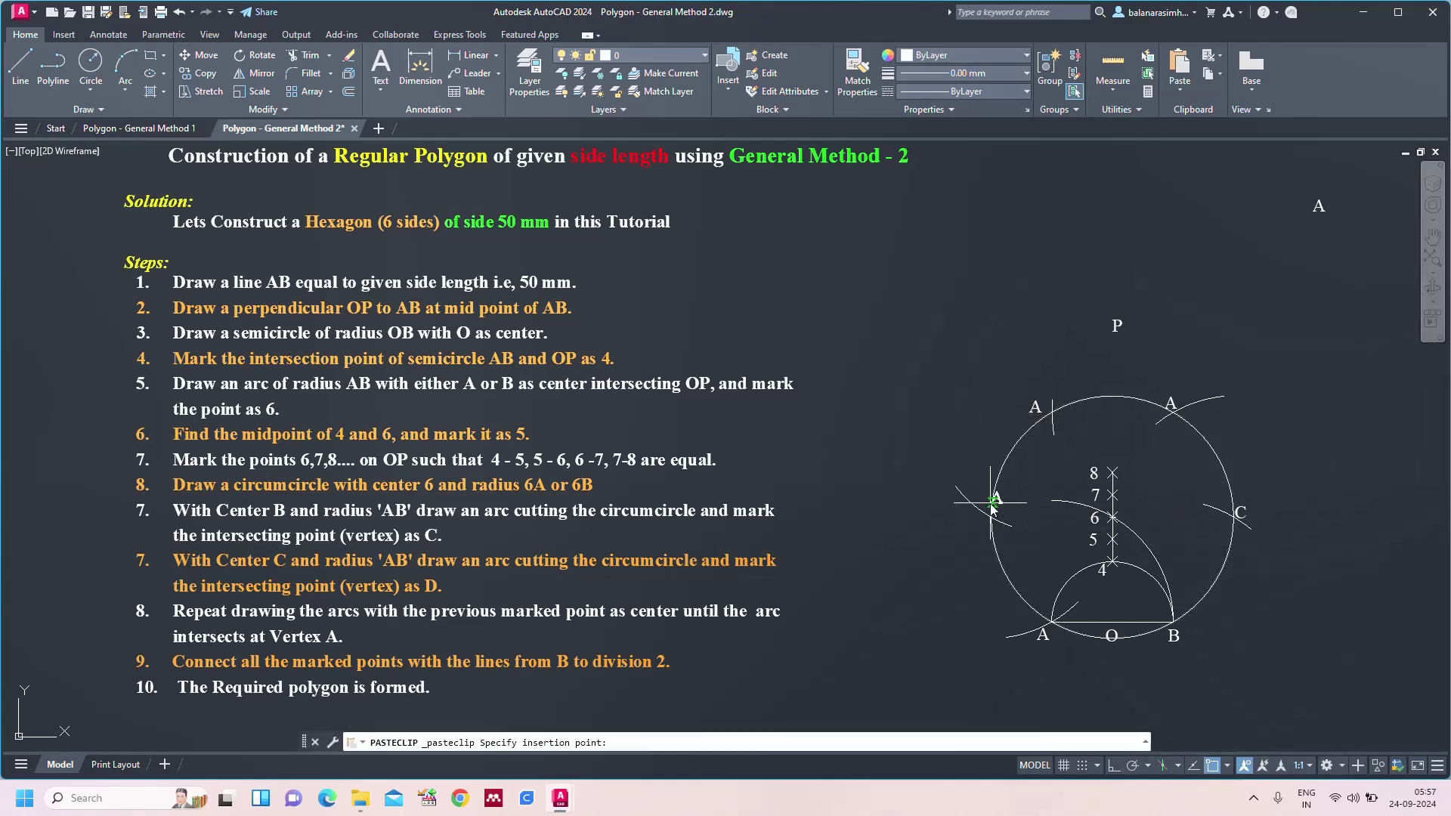
pyautogui.click(975, 531)
pyautogui.press('Escape')
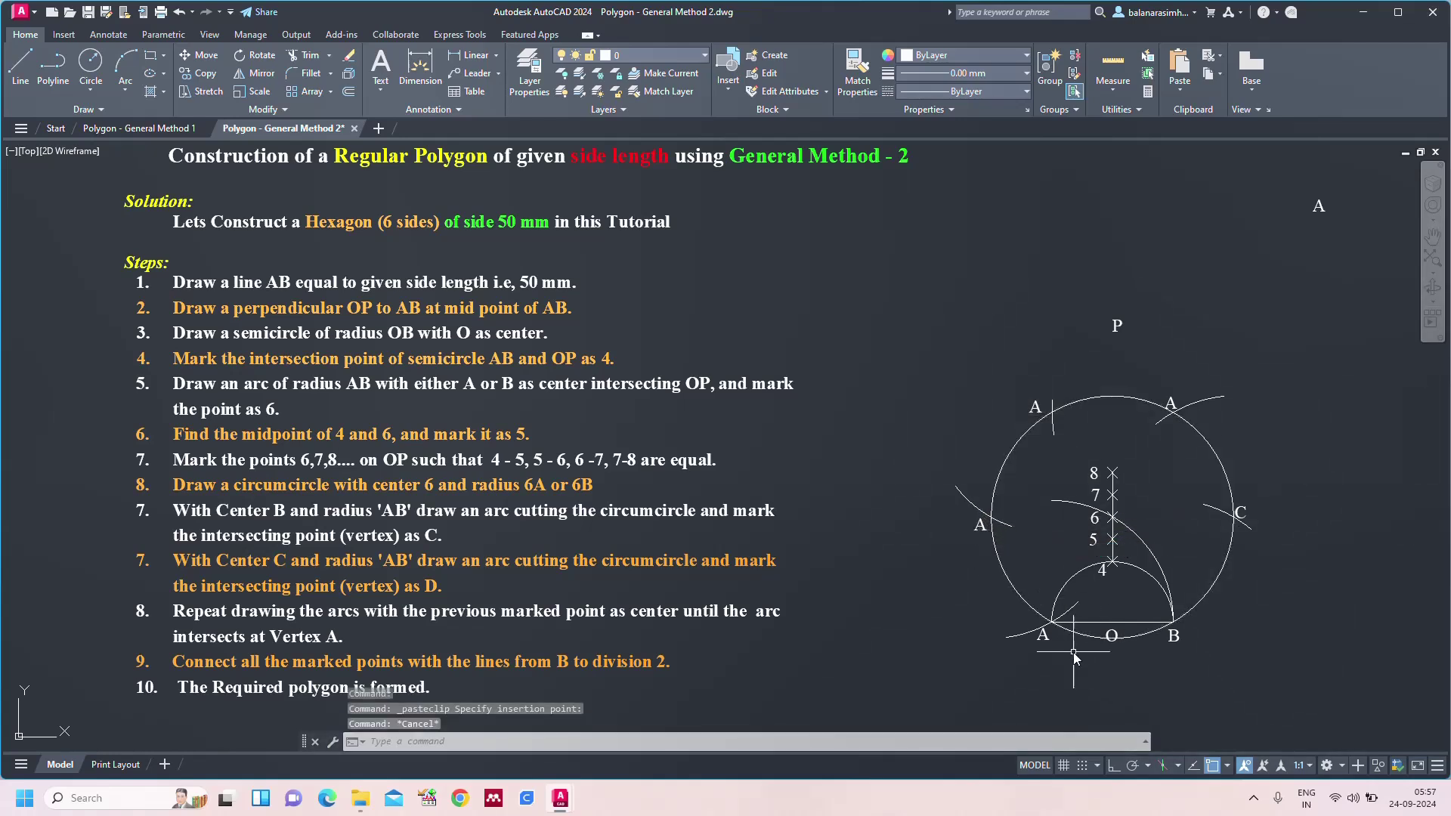
# - Change the copied letters on the circumcircle to D at the upper right, E at the upper left and F at the far left
pyautogui.doubleClick(1171, 404)
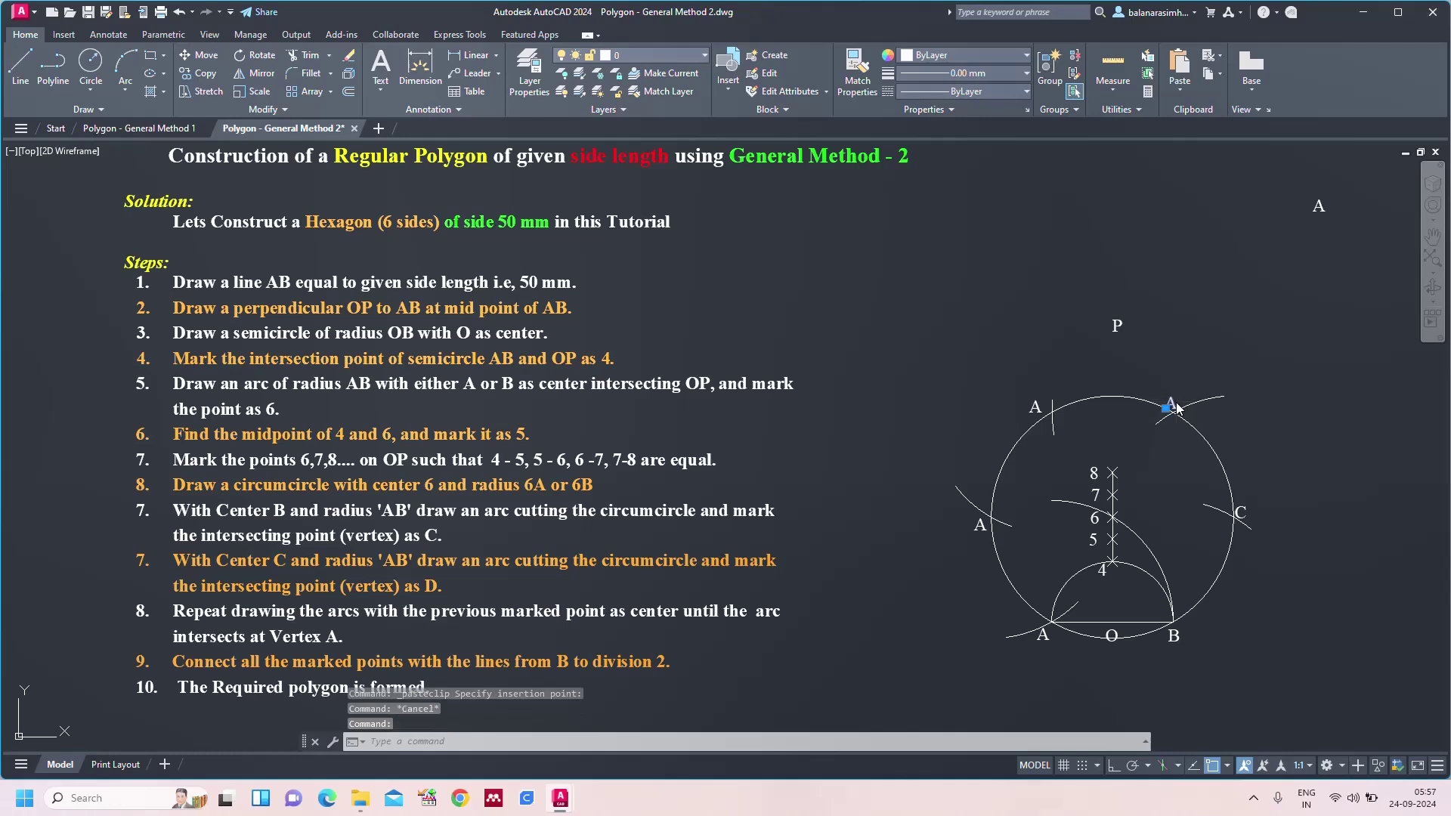
pyautogui.write('D')
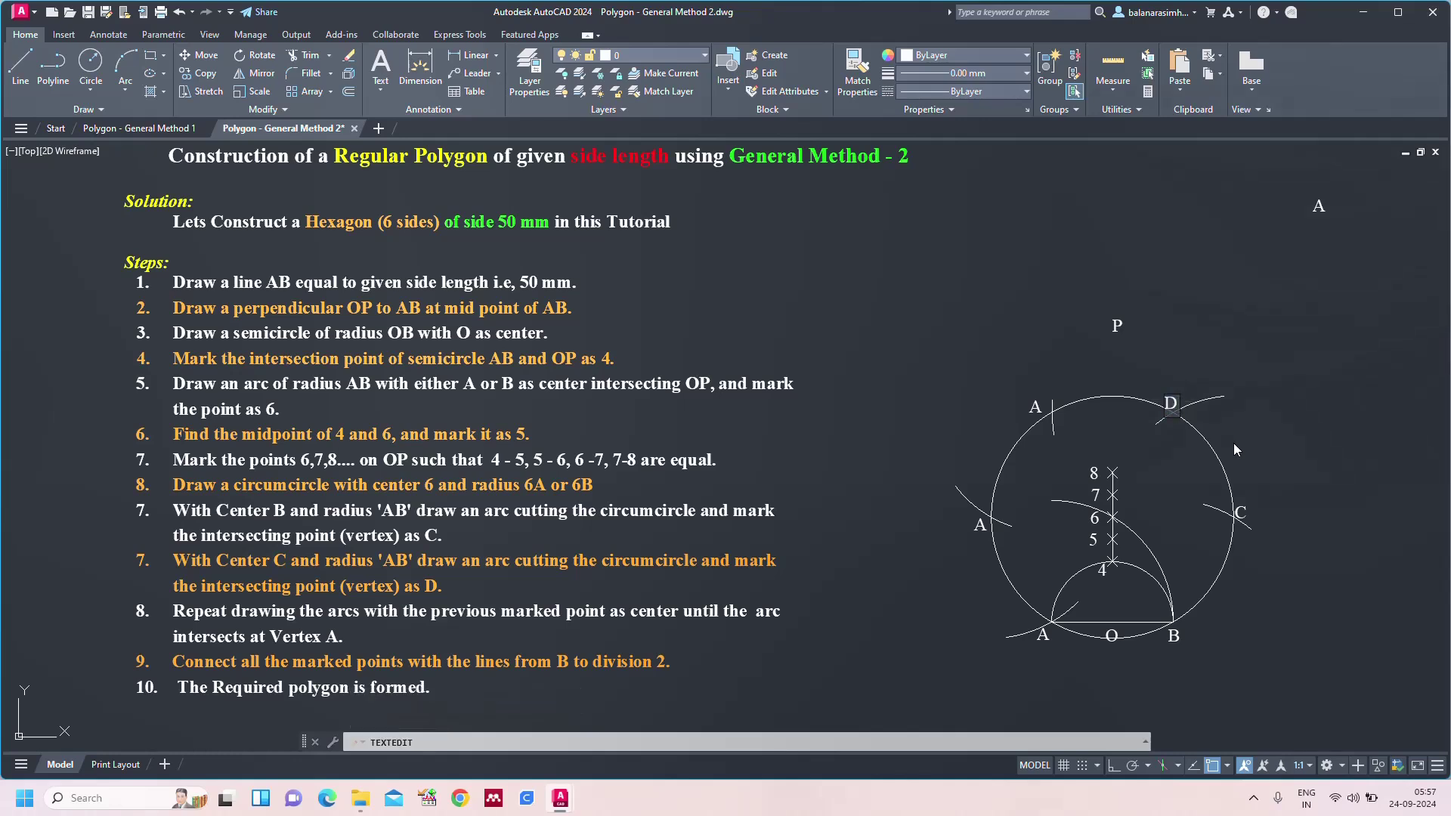
pyautogui.click(1282, 346)
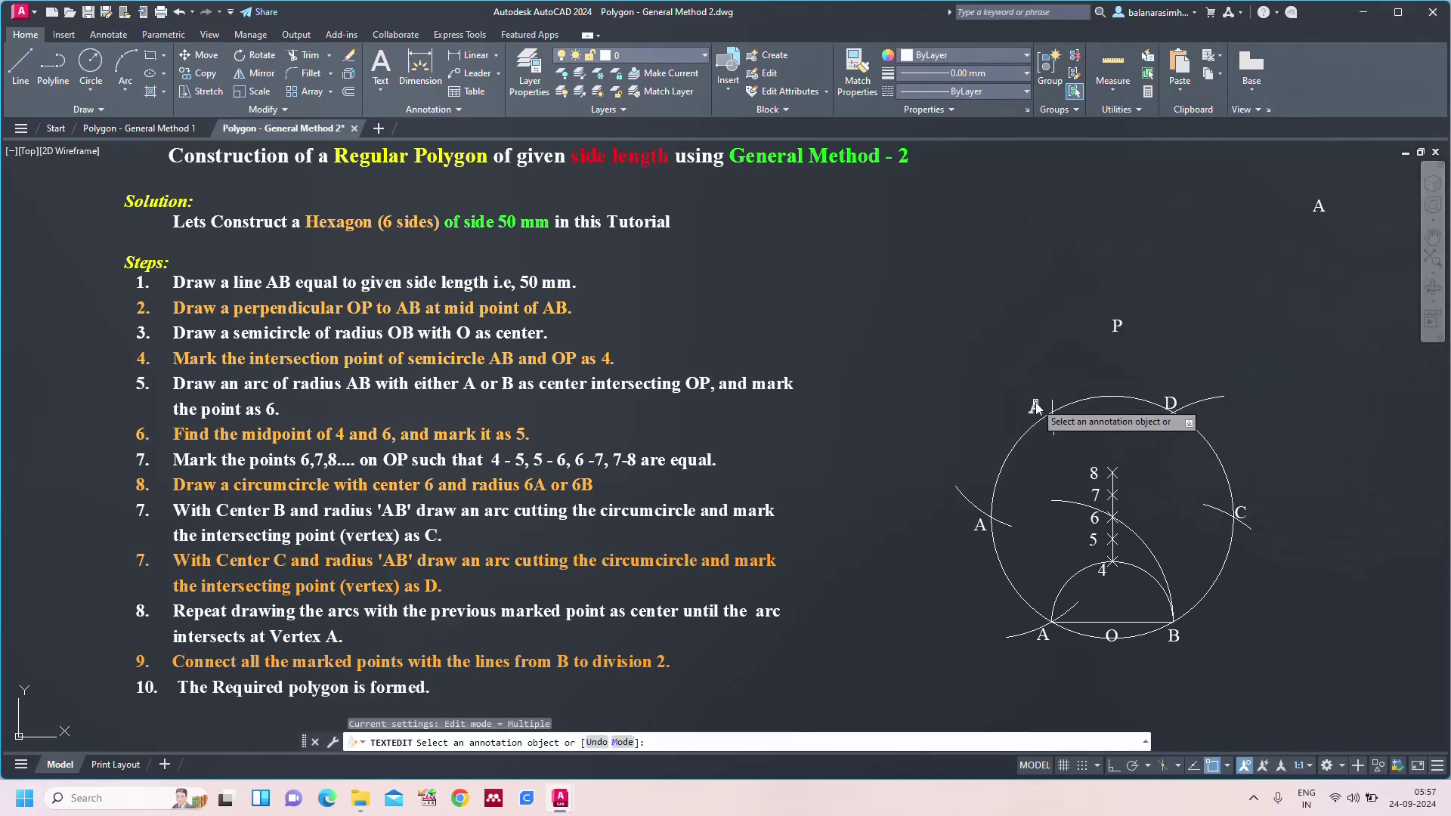
pyautogui.click(1035, 409)
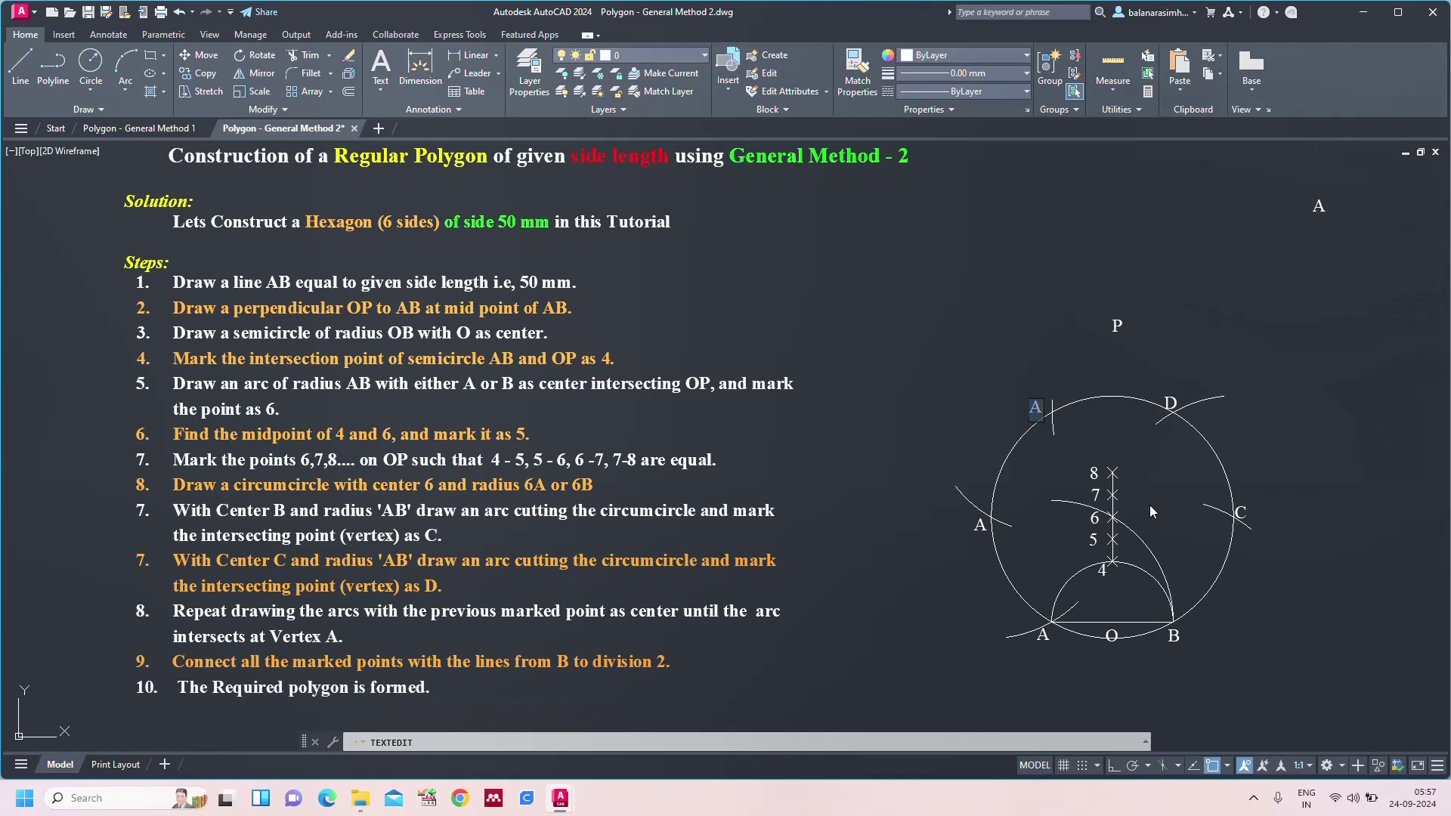
pyautogui.write('E')
pyautogui.click(1266, 355)
pyautogui.press('Escape')
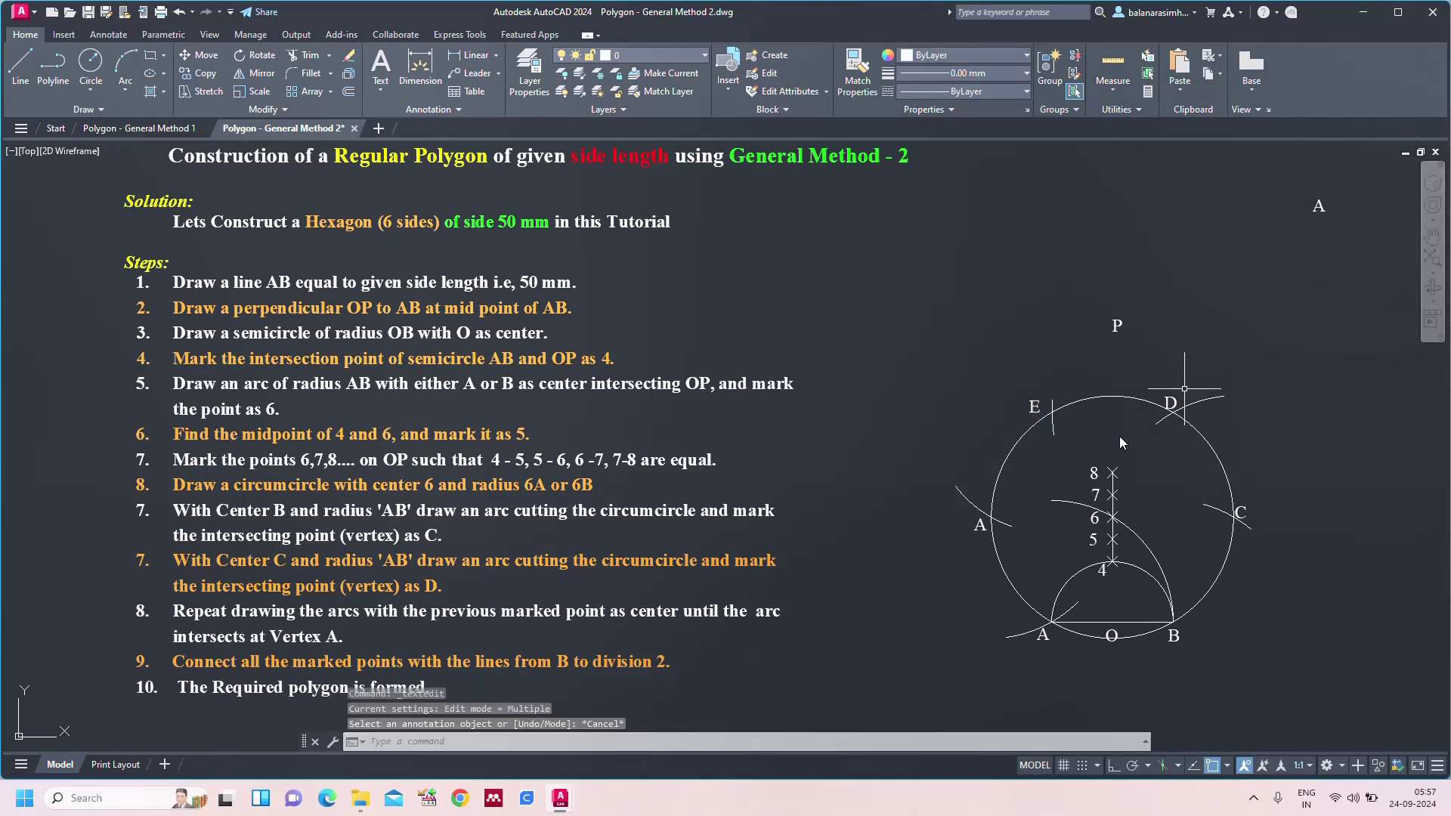
pyautogui.doubleClick(980, 527)
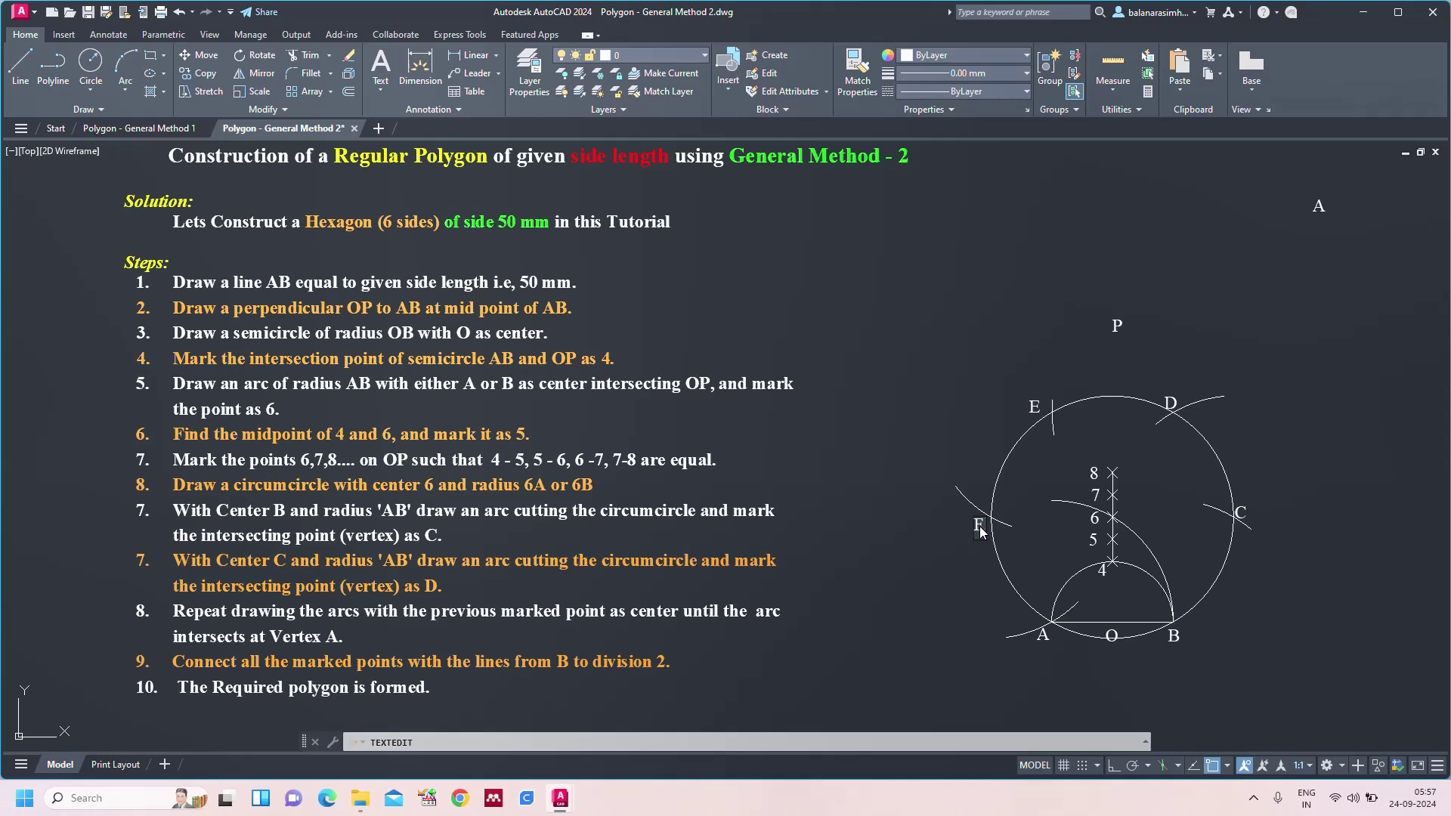
pyautogui.click(1368, 410)
pyautogui.press('Escape')
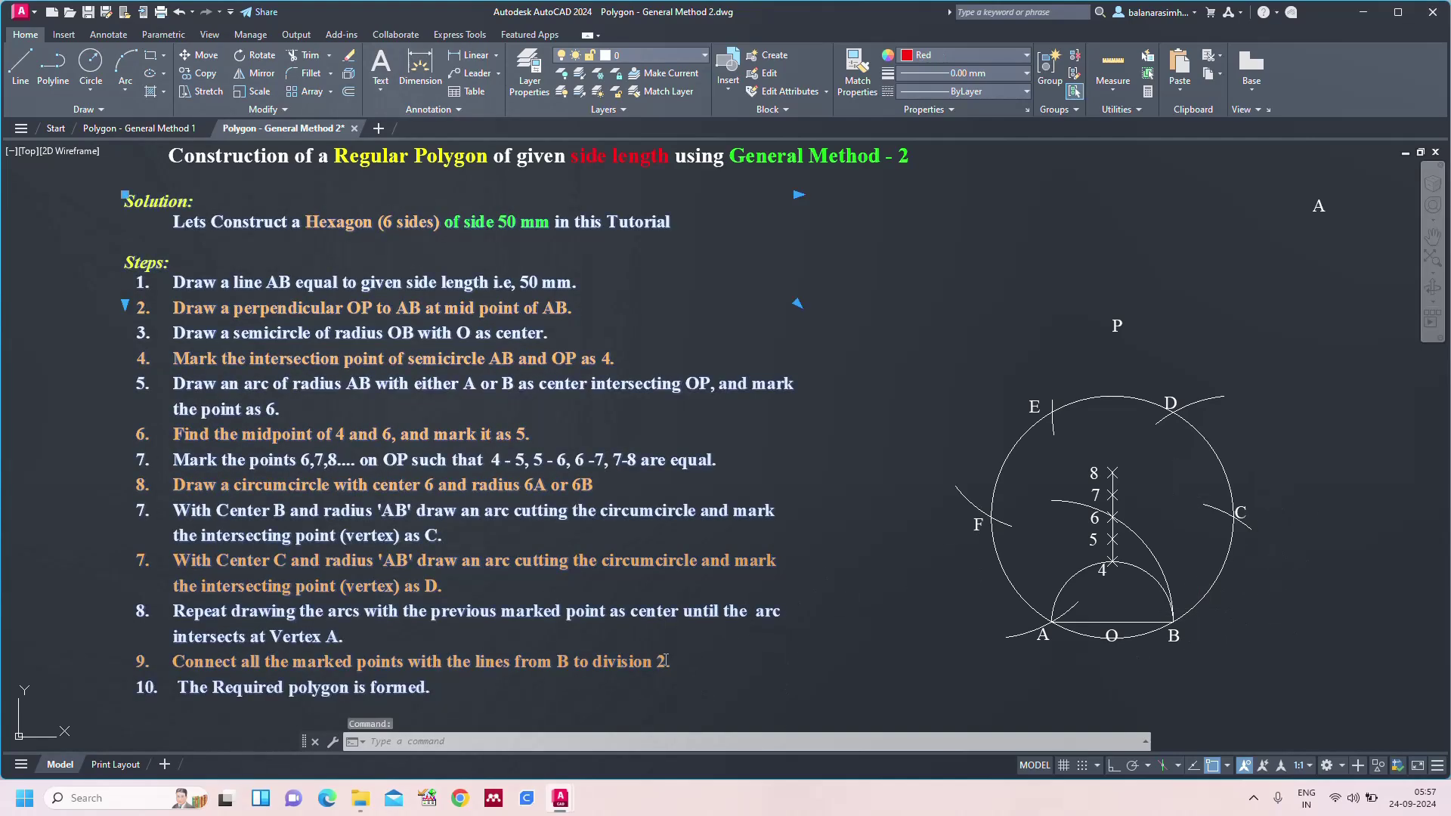
# - Edit instruction 9 in the steps text to read "Connect all the marked points with the lines from B to A."
pyautogui.doubleClick(699, 683)
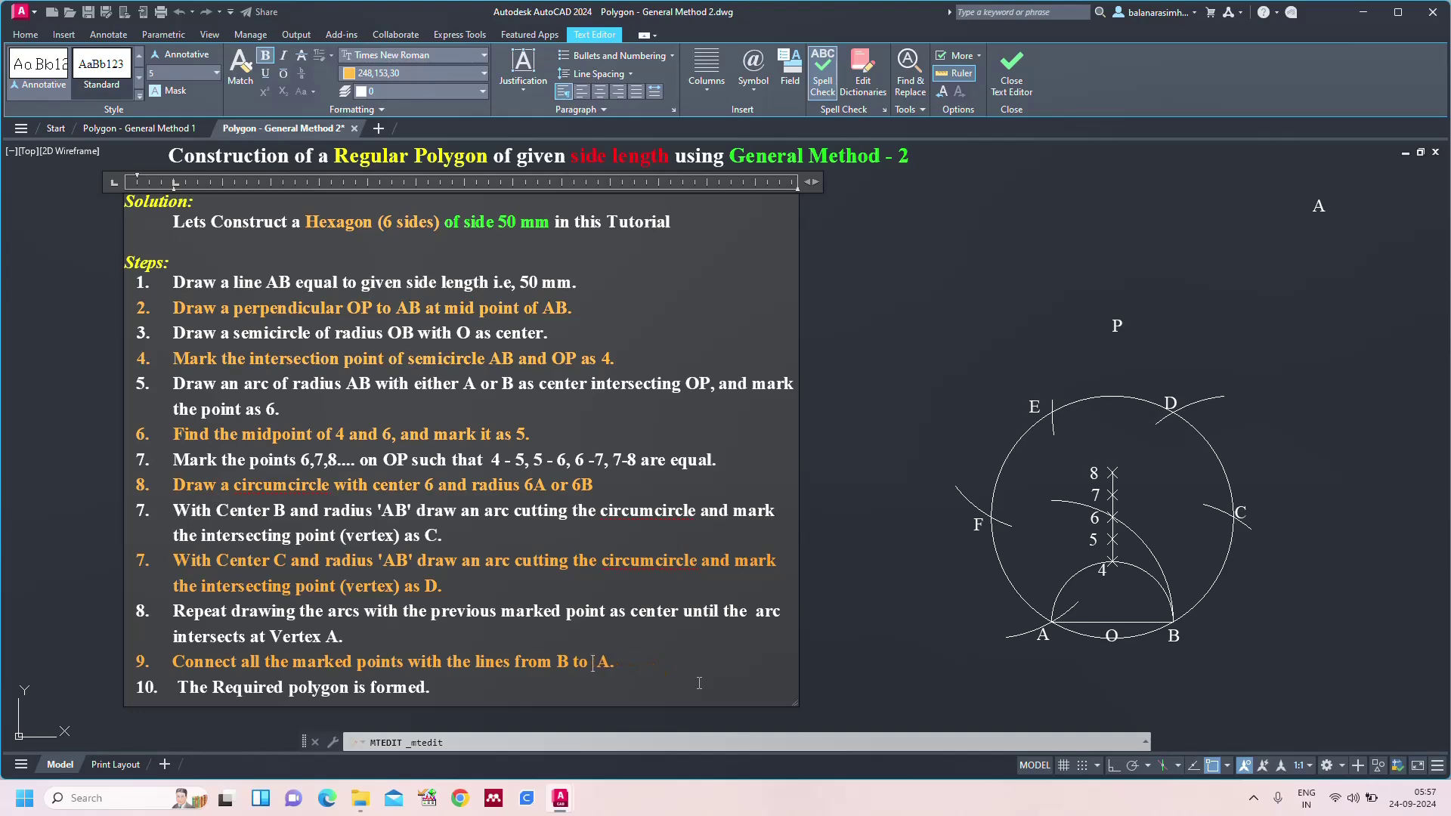
pyautogui.click(805, 664)
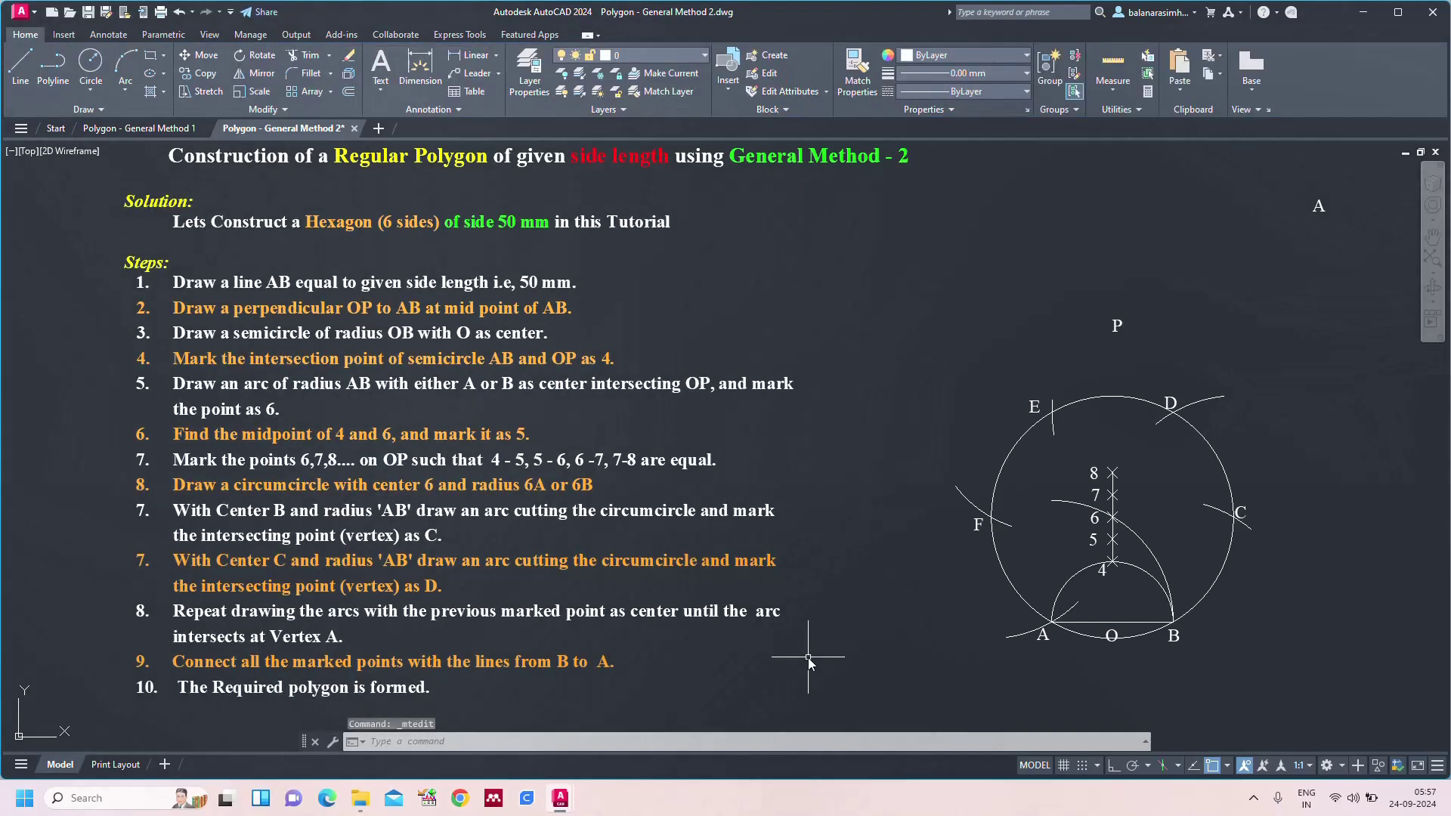
pyautogui.press('Escape')
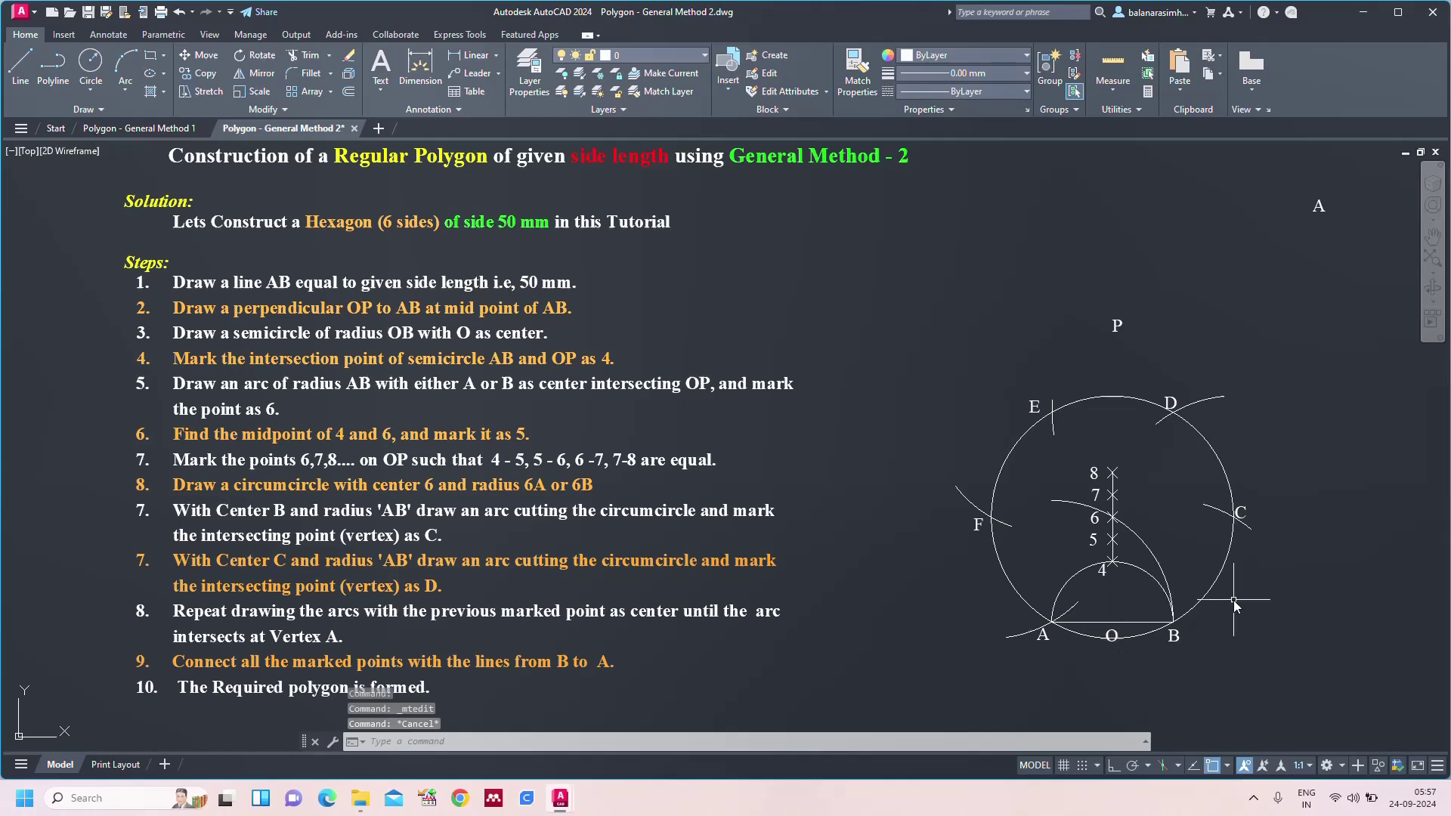
# - Draw connected lines from B through C, D, E and F to A to form the remaining hexagon sides
pyautogui.write('l')
pyautogui.press('Return')
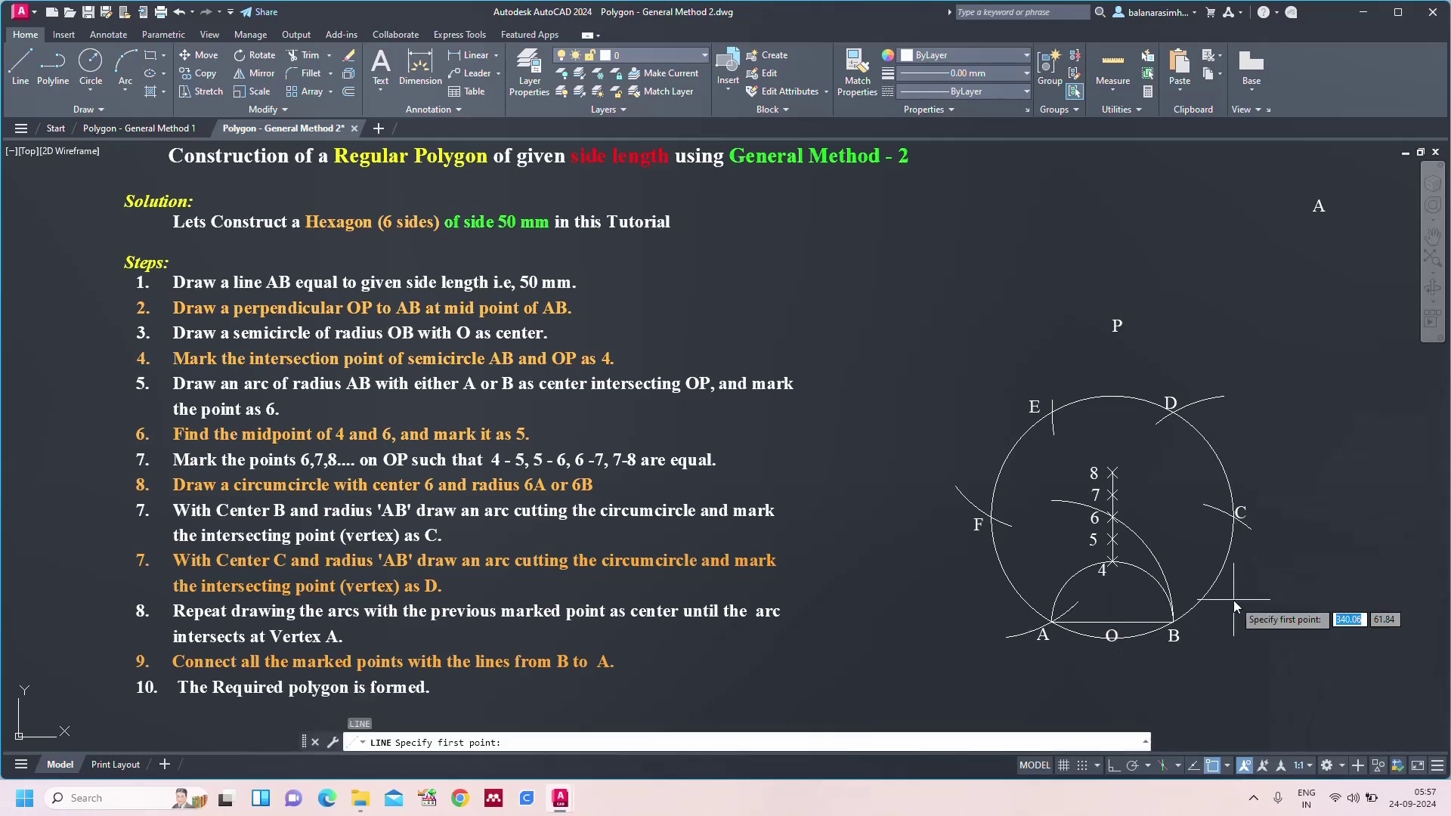
pyautogui.click(1173, 621)
pyautogui.click(1231, 517)
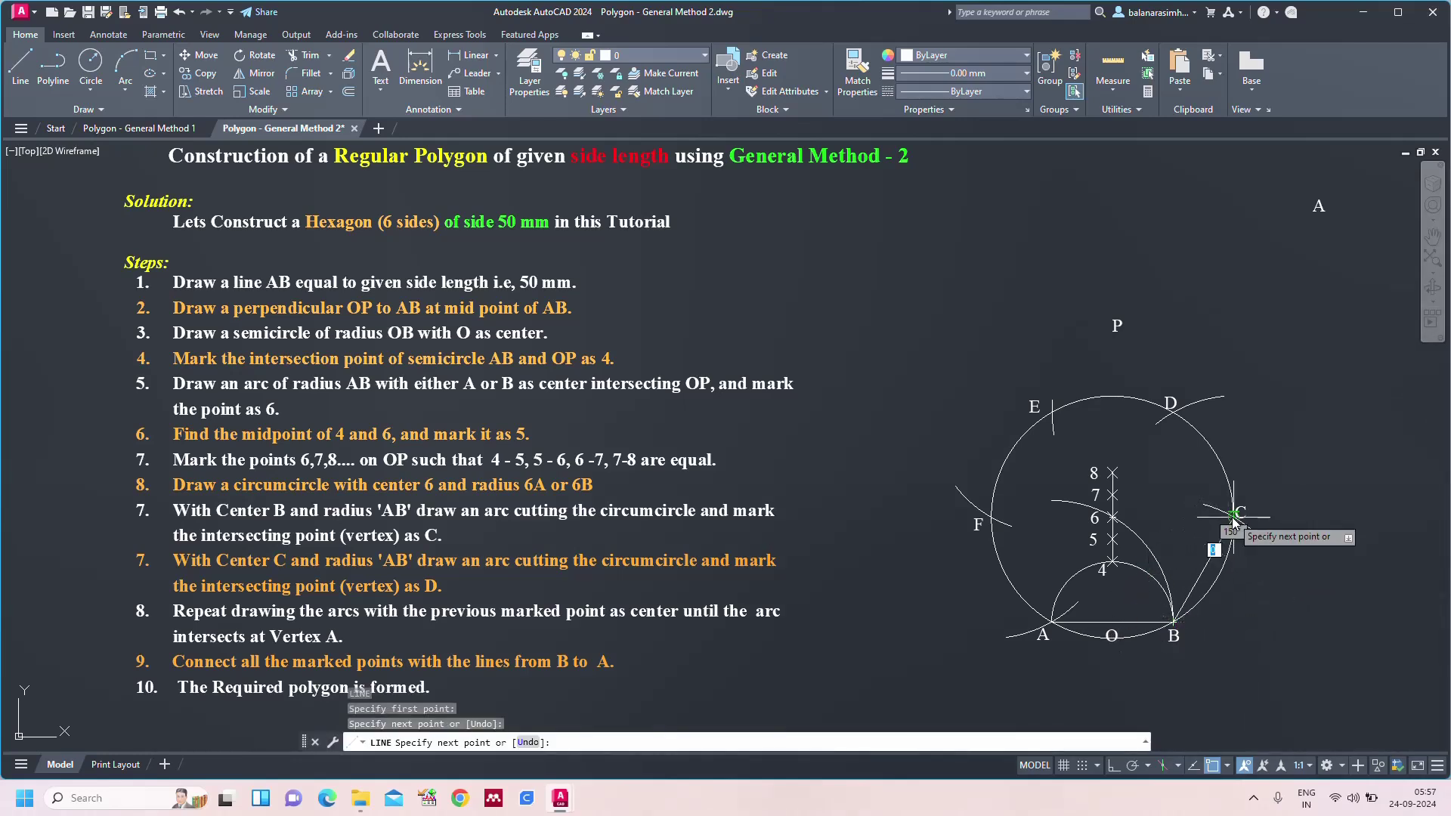
pyautogui.click(1171, 412)
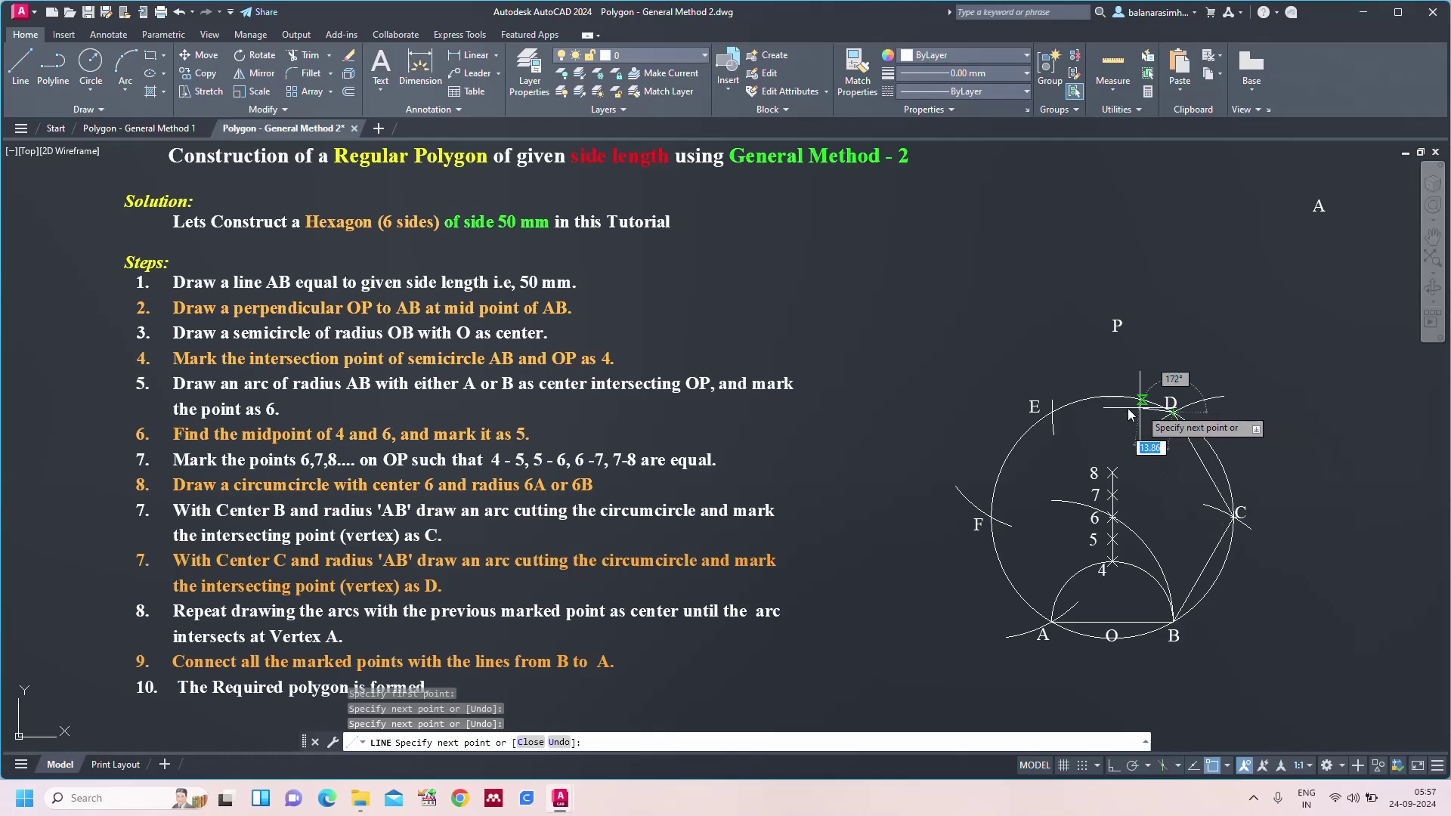
pyautogui.click(1052, 412)
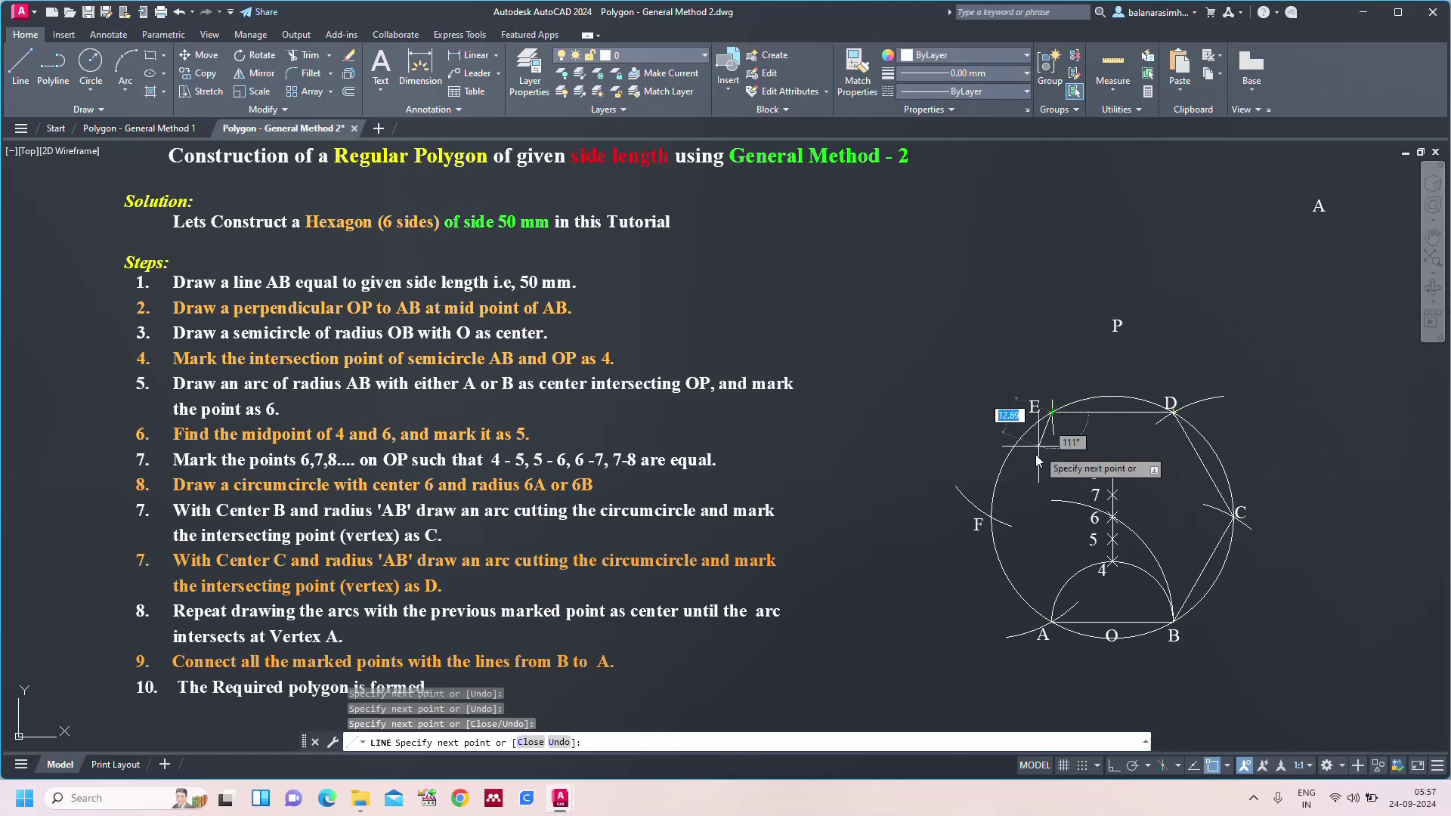
pyautogui.click(990, 517)
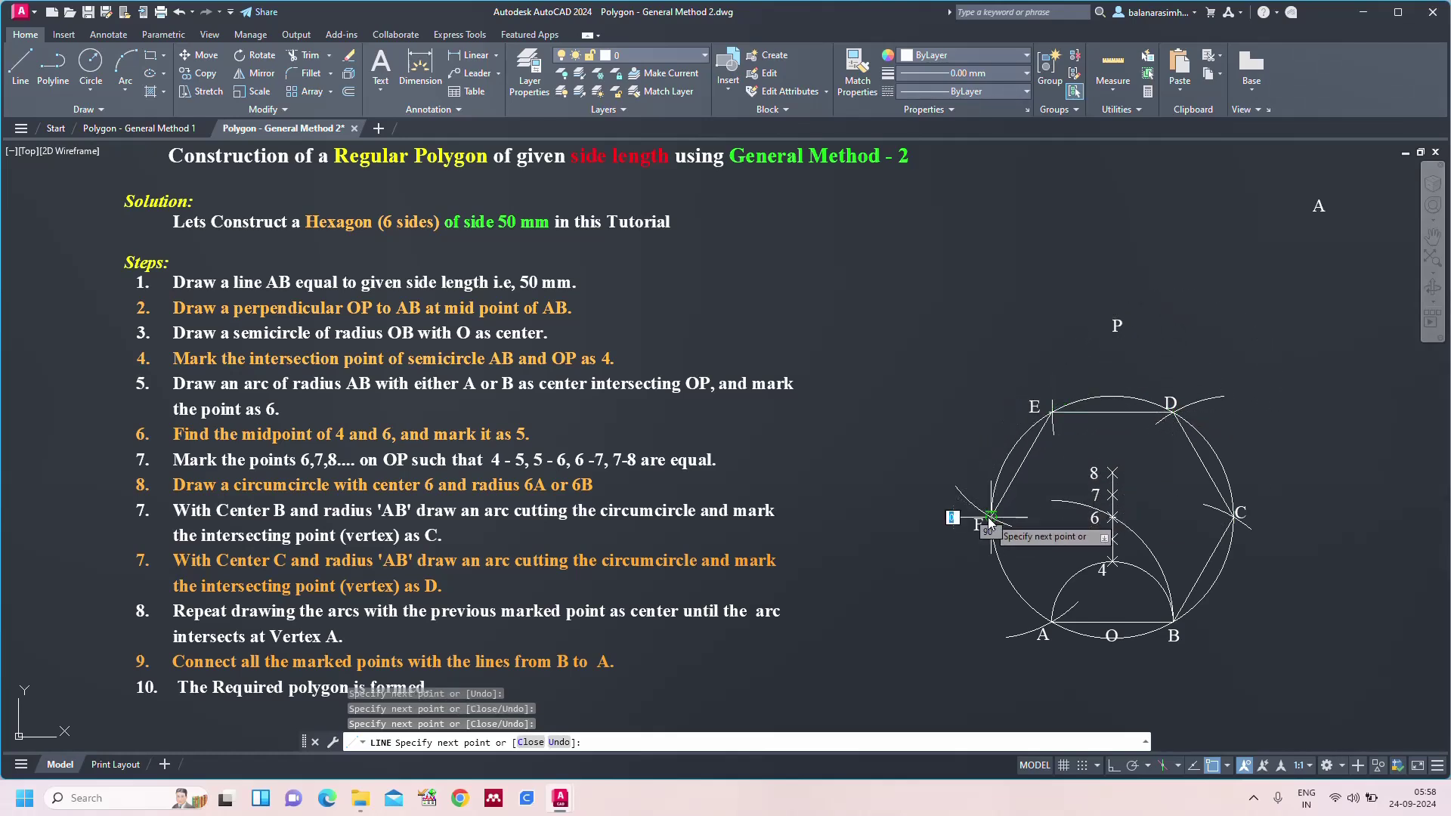
pyautogui.click(1053, 623)
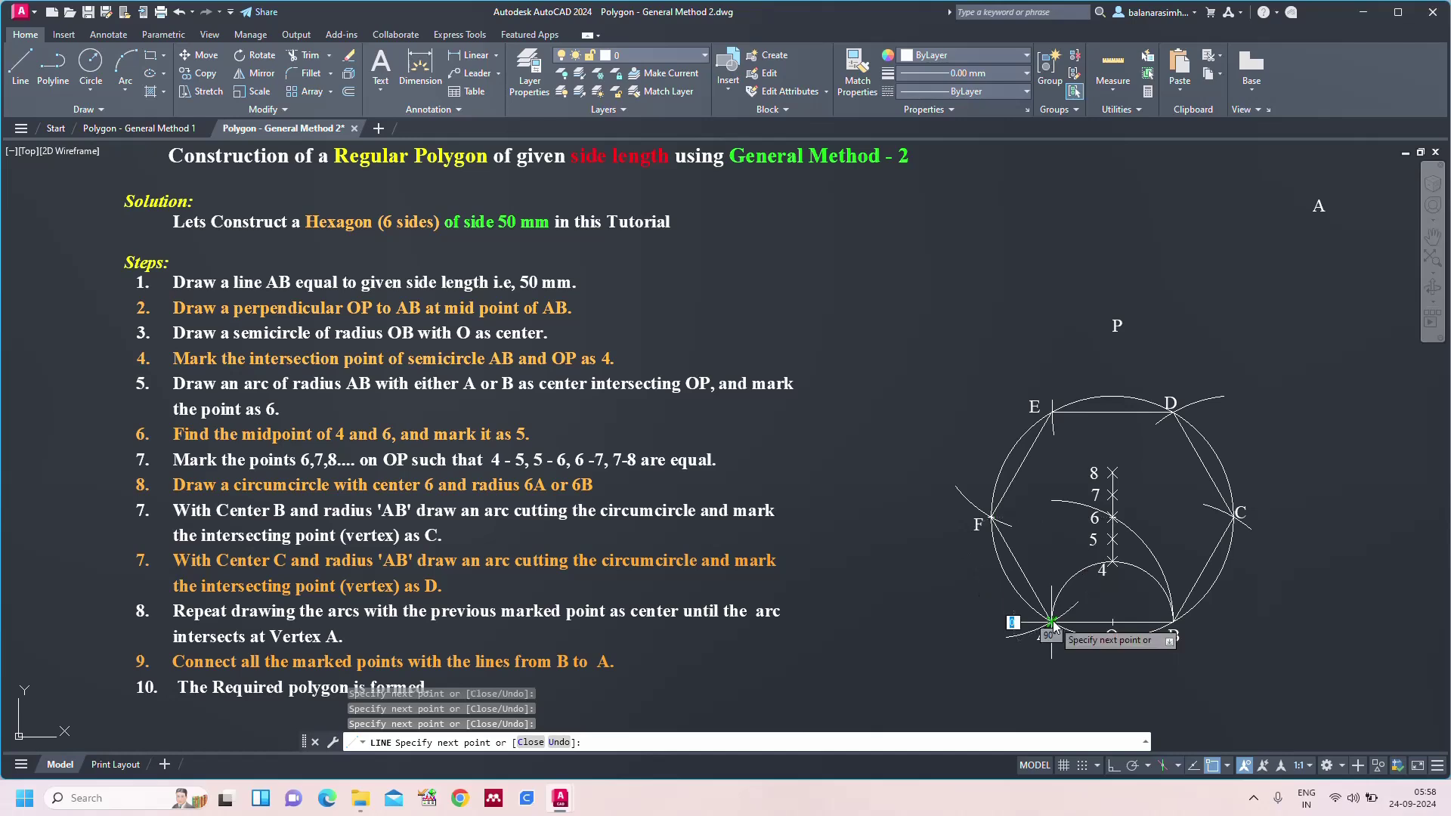
pyautogui.press('Return')
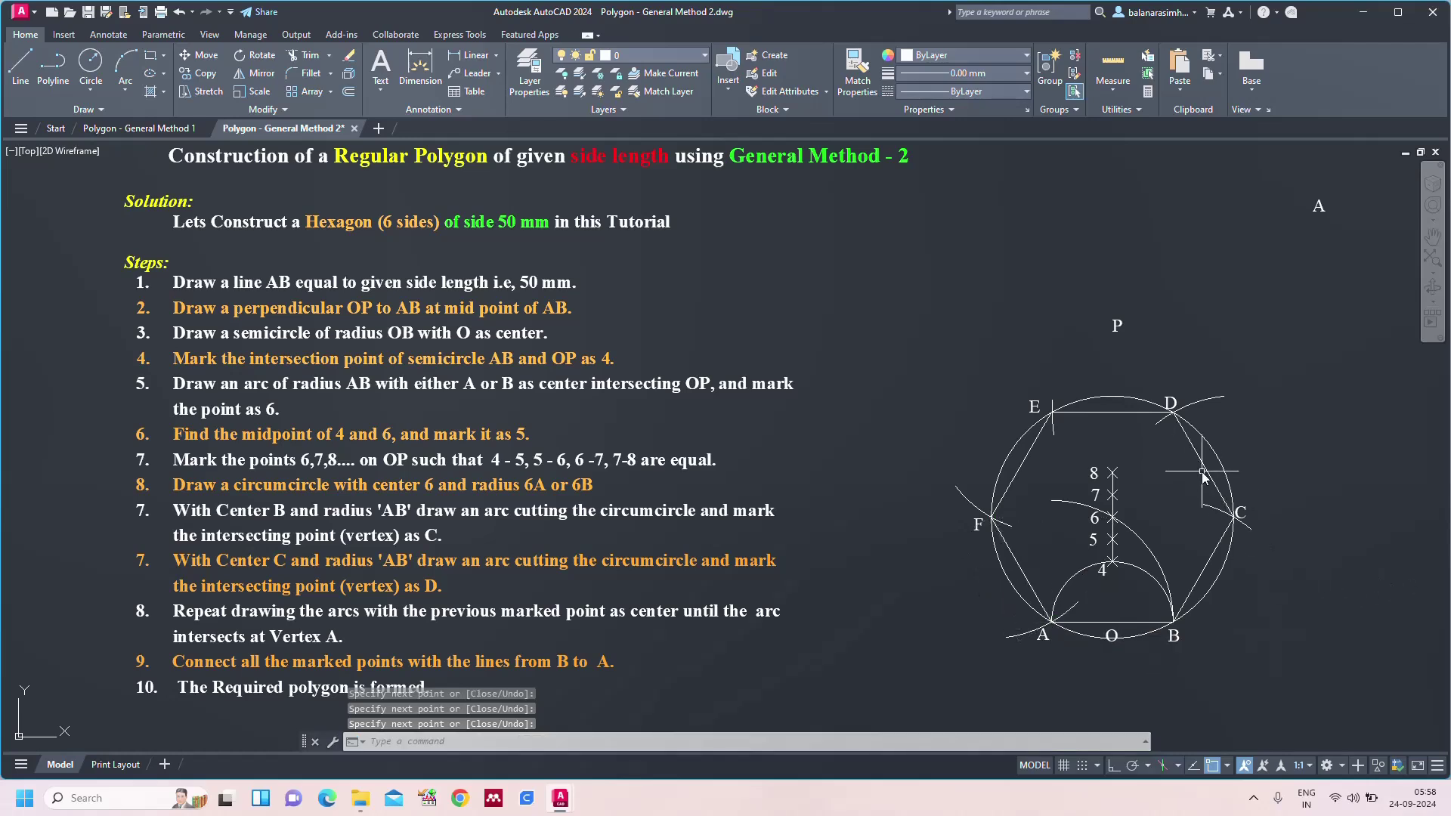
# - Edit instruction 10 in the steps text to read "The Required polygon ABCDEF is formed."
pyautogui.write('z')
pyautogui.press('Return')
pyautogui.write('a')
pyautogui.press('Return')
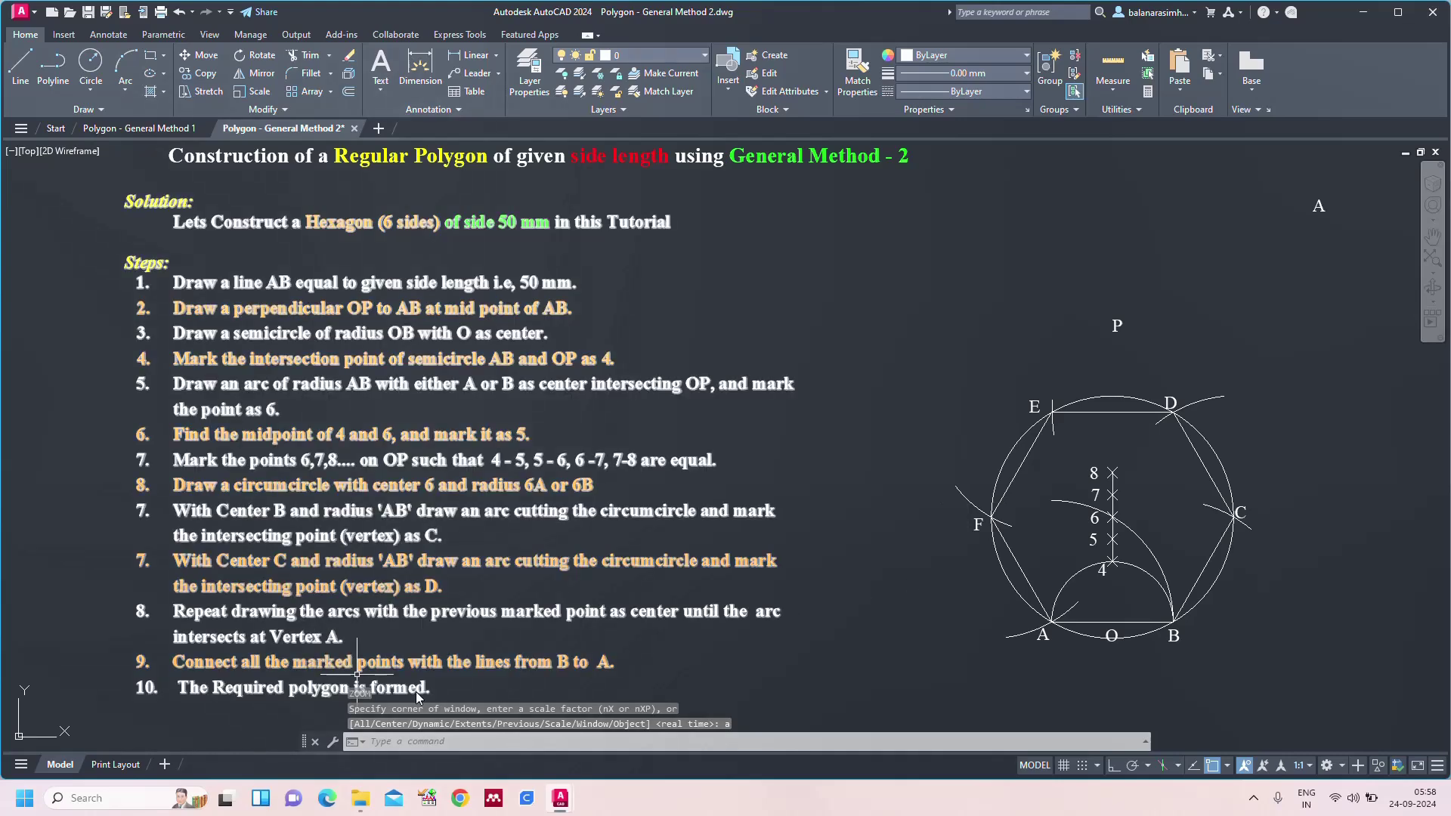
pyautogui.doubleClick(340, 689)
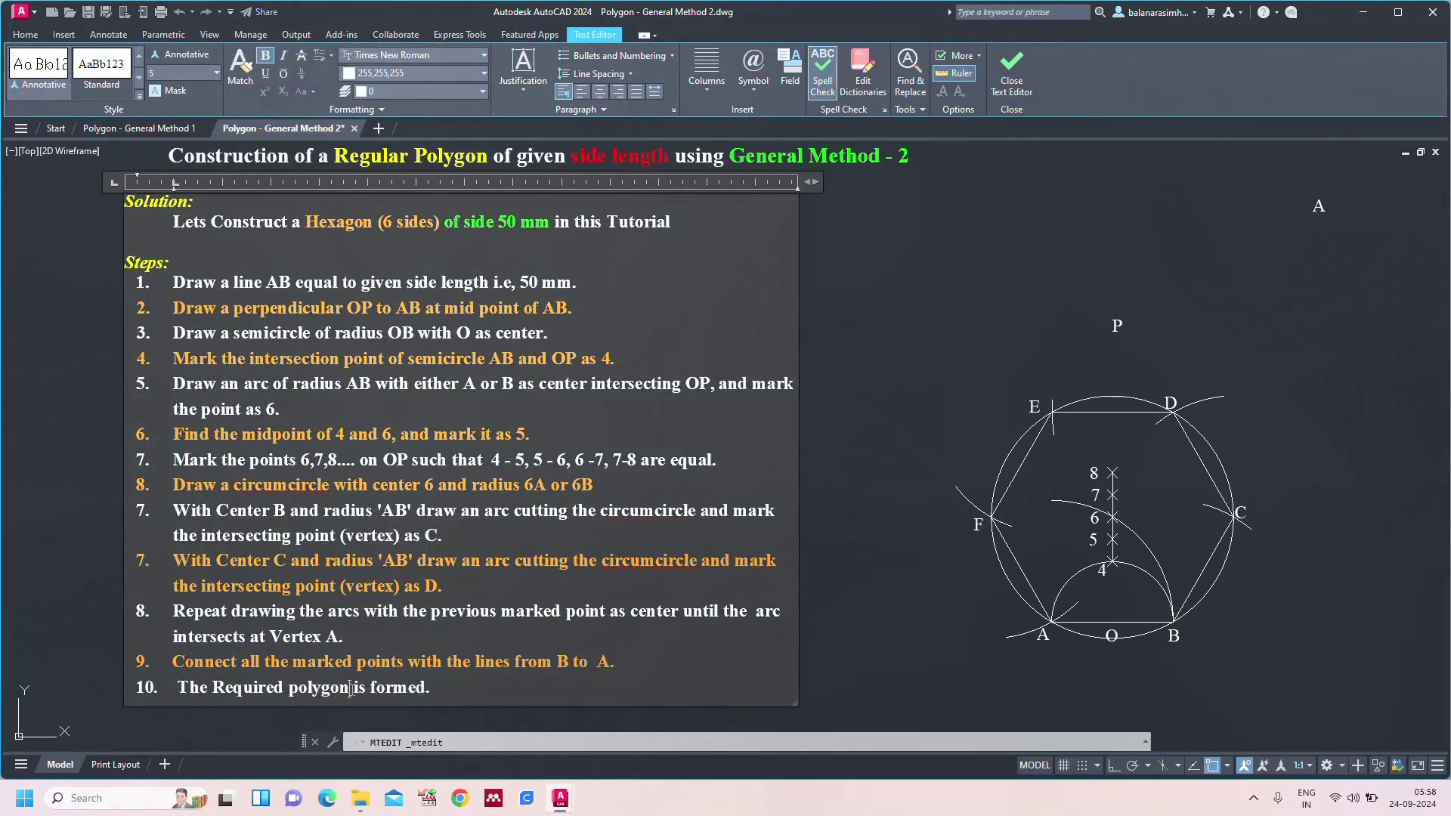
pyautogui.write('ABCDE ')
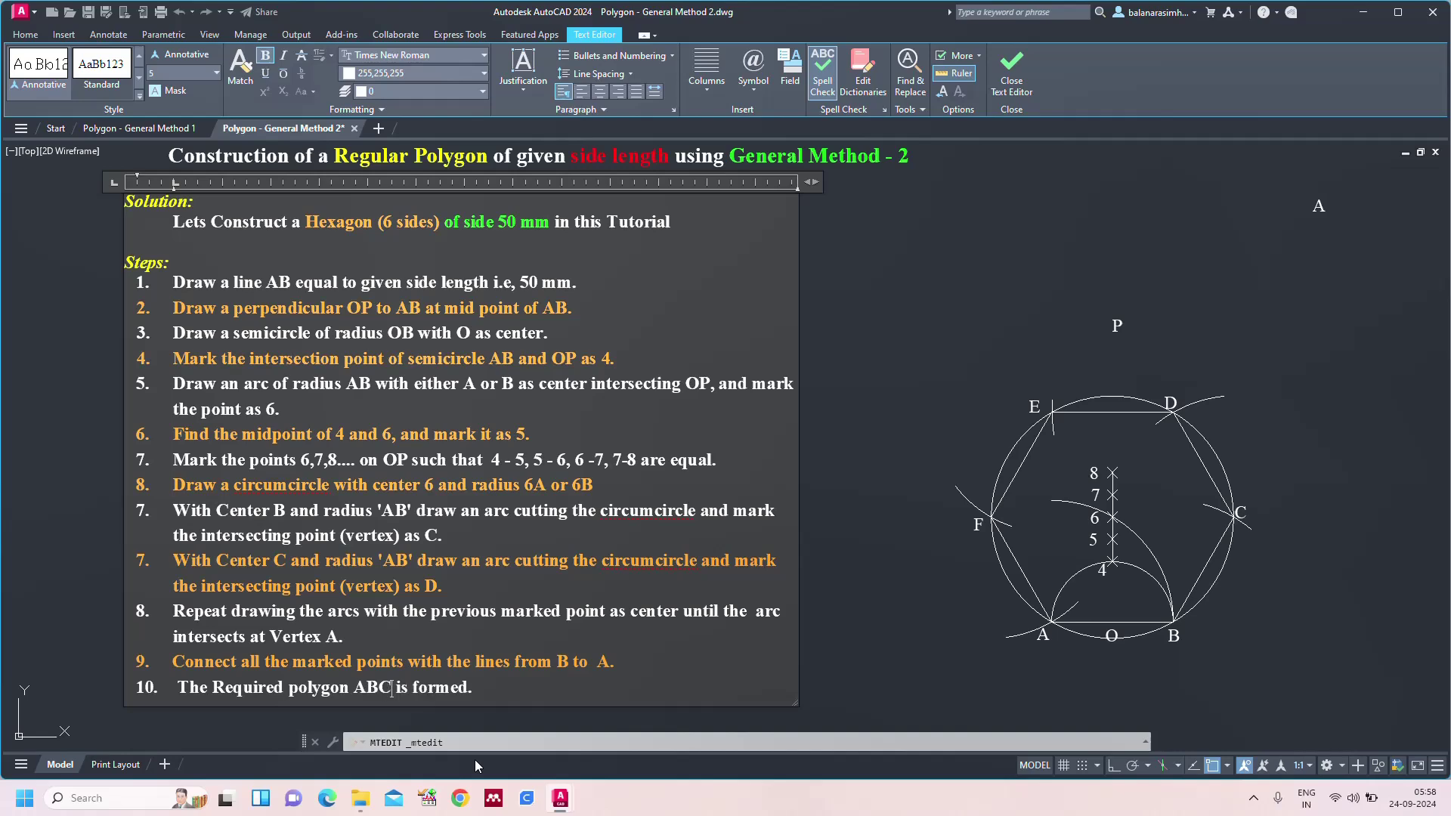
pyautogui.write('F')
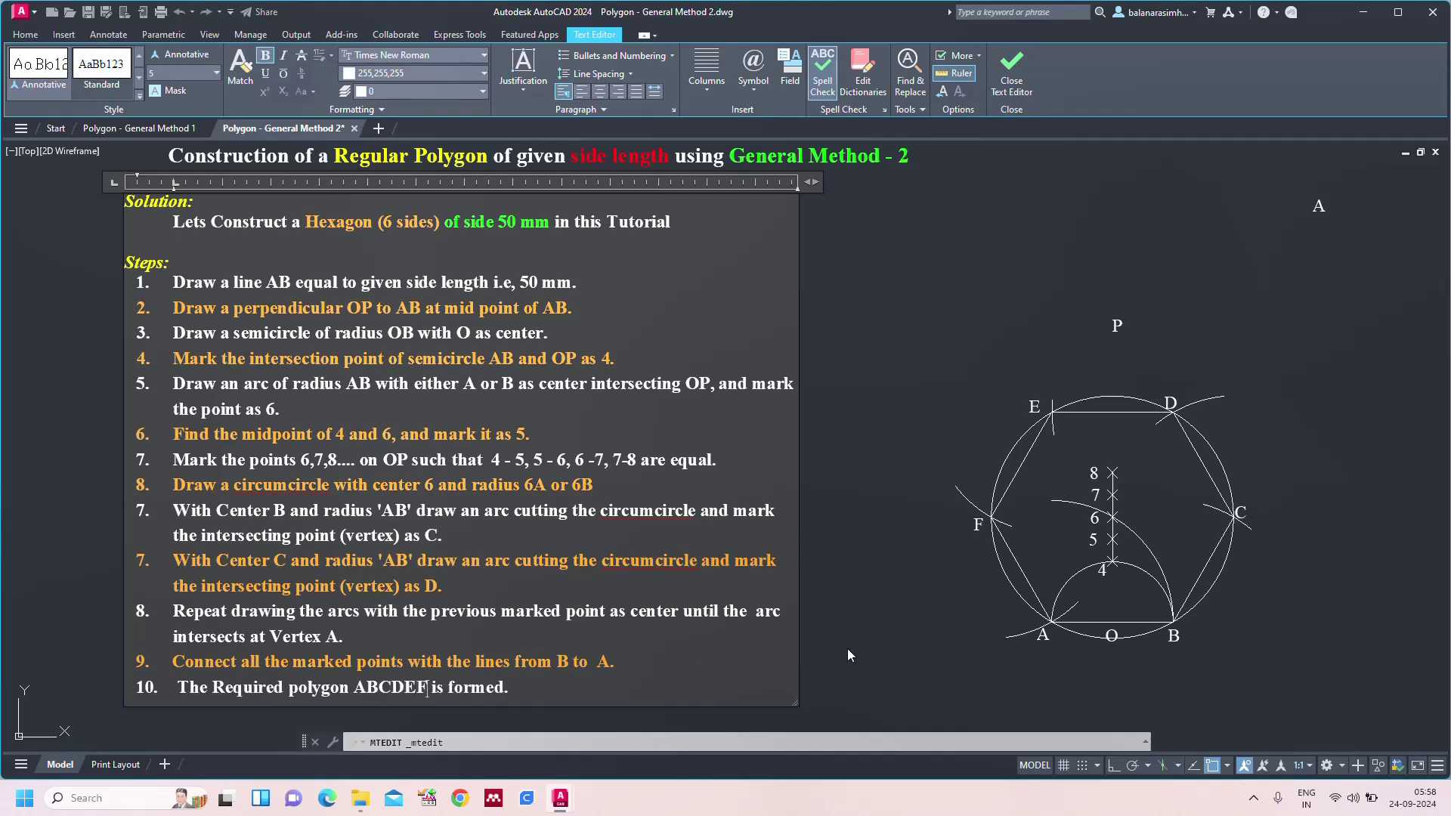
pyautogui.click(876, 644)
pyautogui.write('Z')
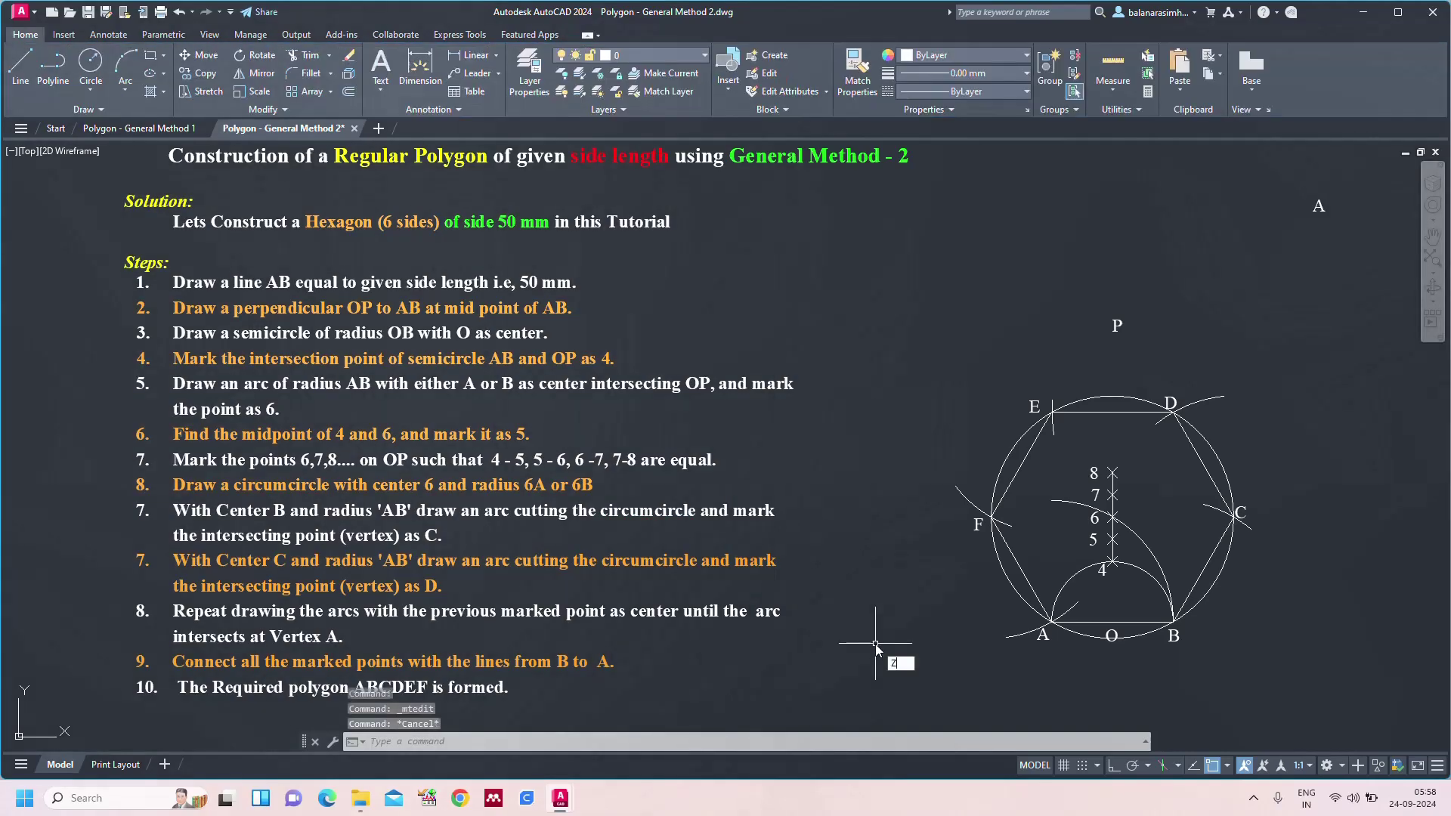
pyautogui.press('Return')
pyautogui.write('A')
pyautogui.press('Return')
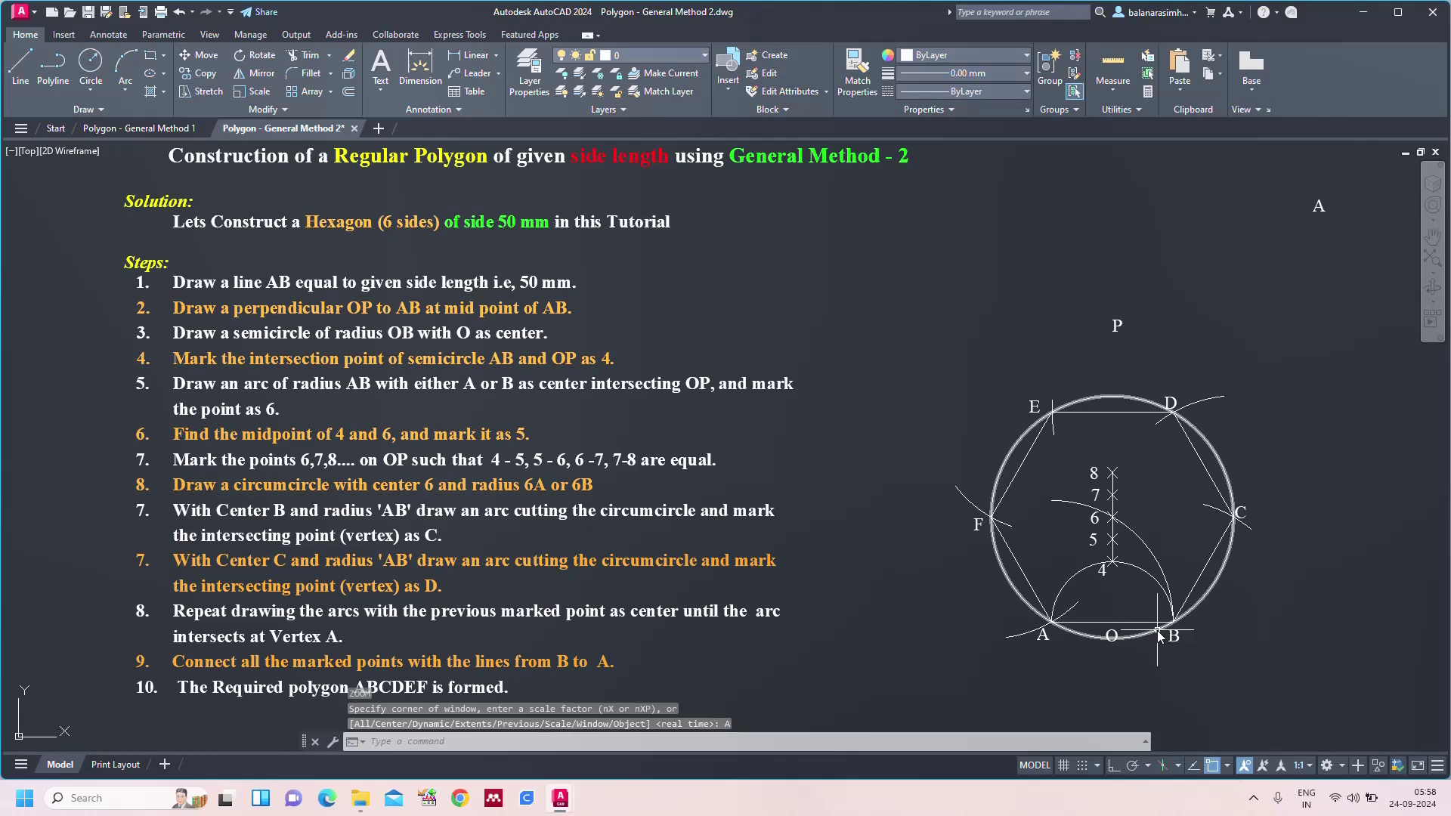
# - Select all six hexagon sides and set their lineweight to 0.40 mm
pyautogui.click(1035, 449)
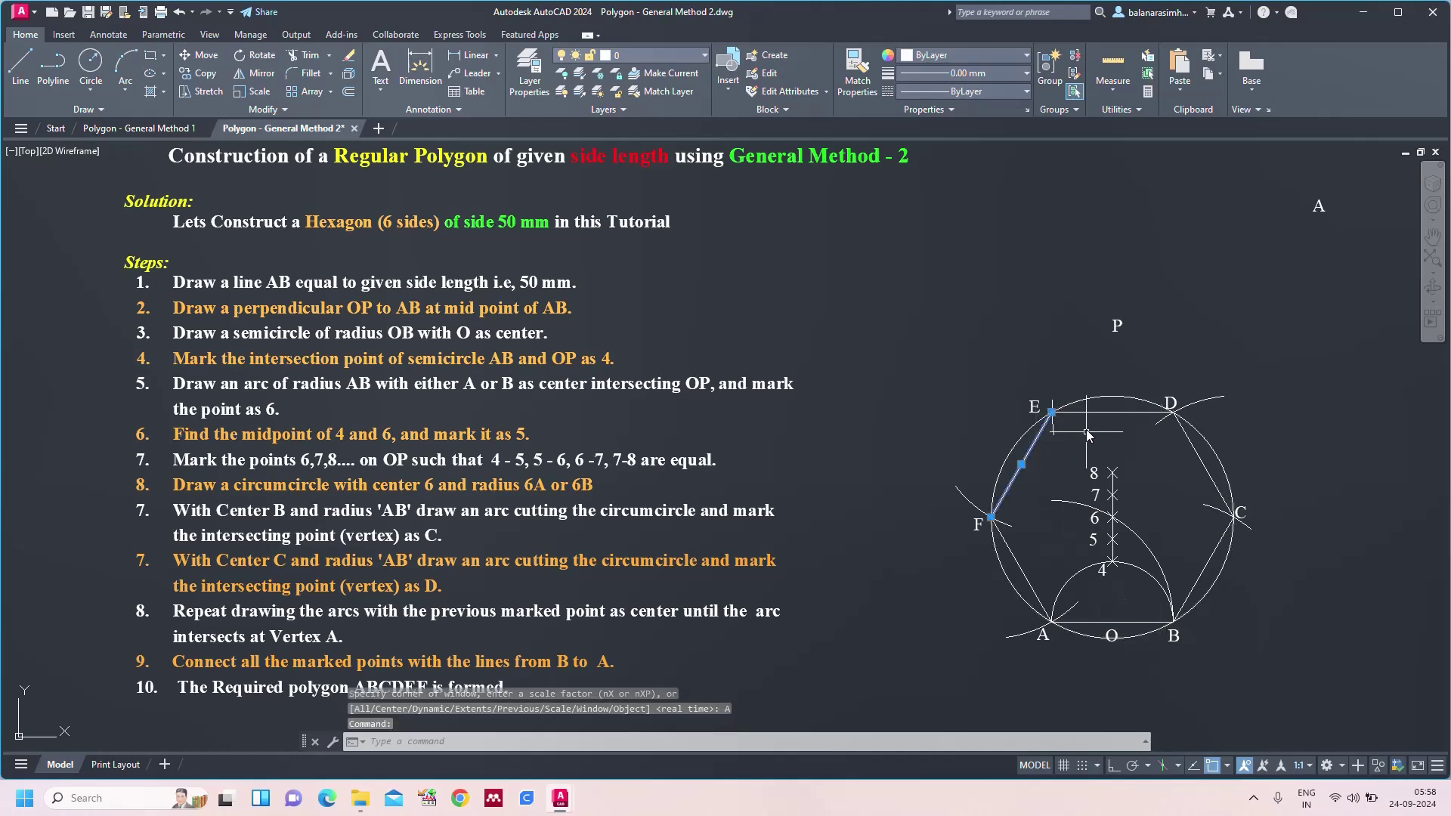
pyautogui.click(1087, 414)
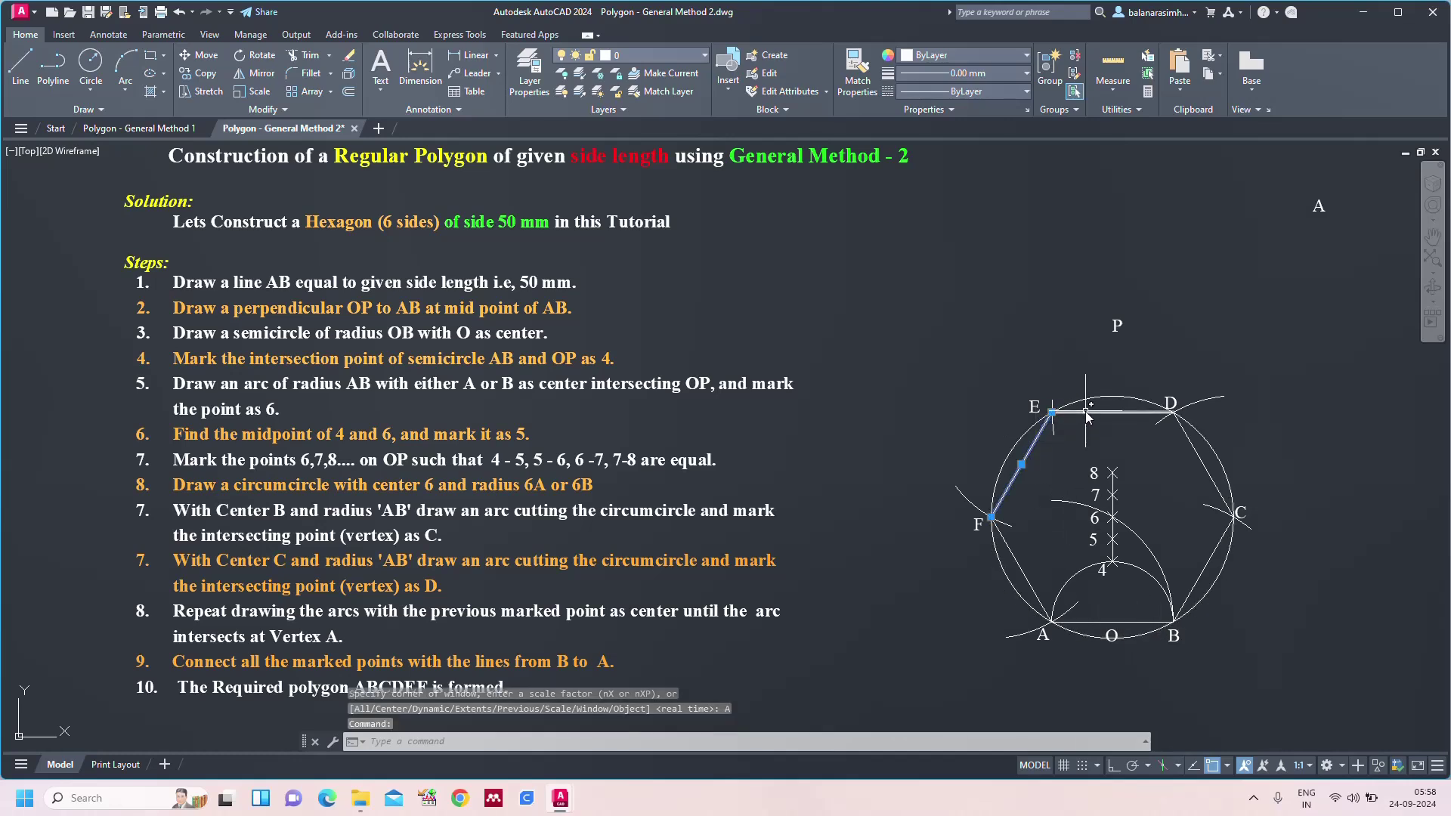
pyautogui.click(1206, 469)
pyautogui.click(1208, 563)
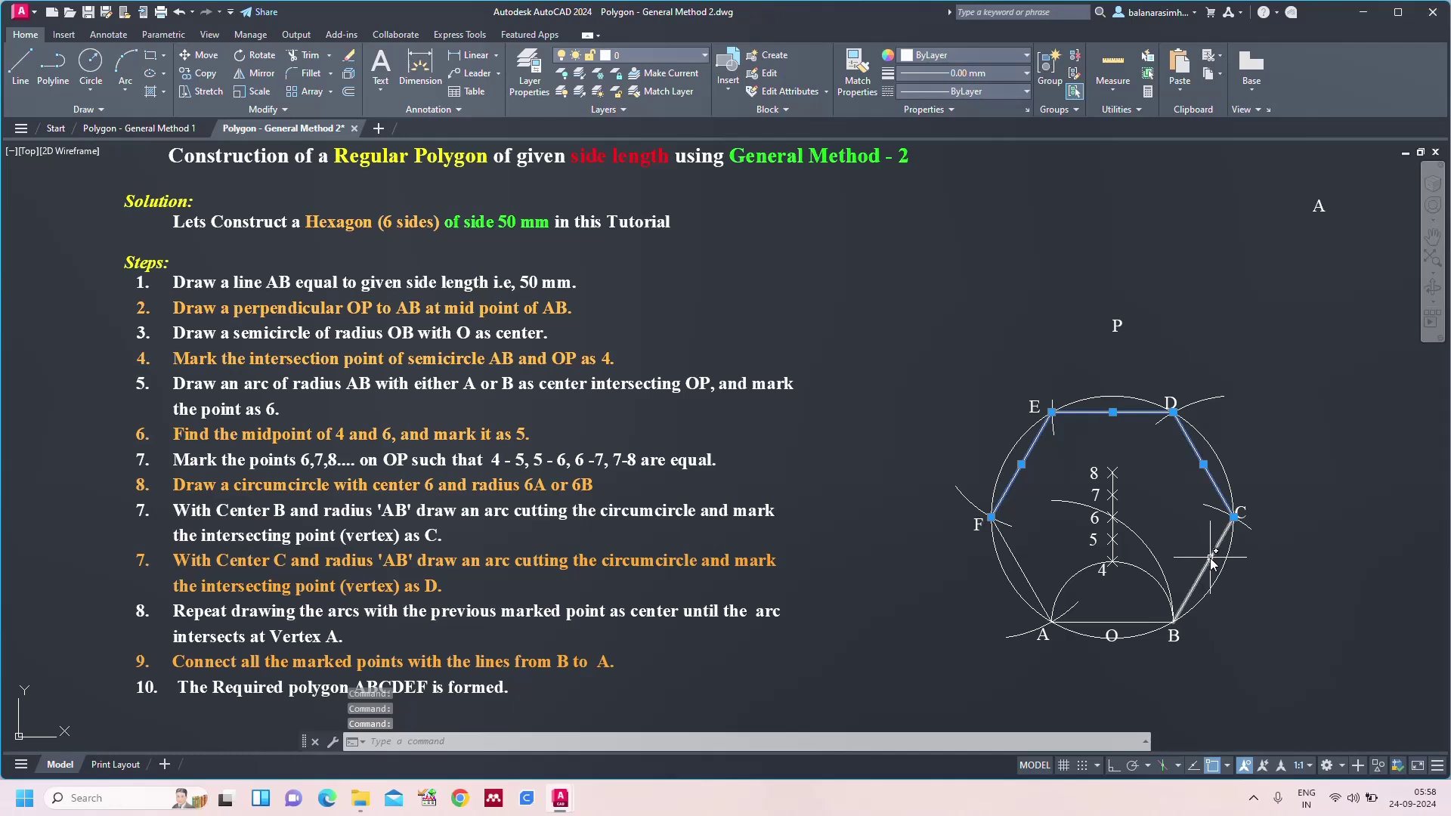
pyautogui.click(1022, 567)
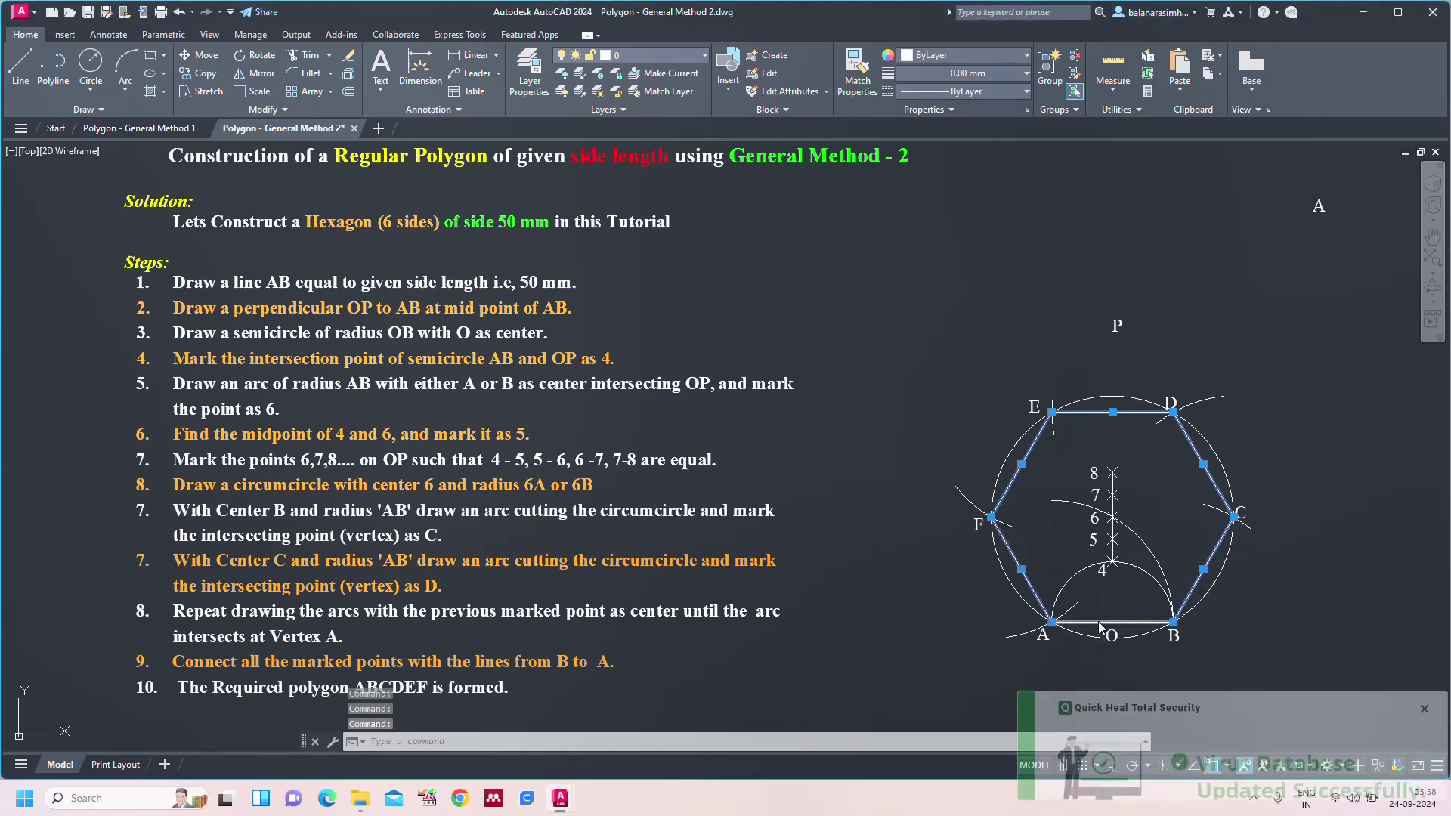
pyautogui.click(1426, 648)
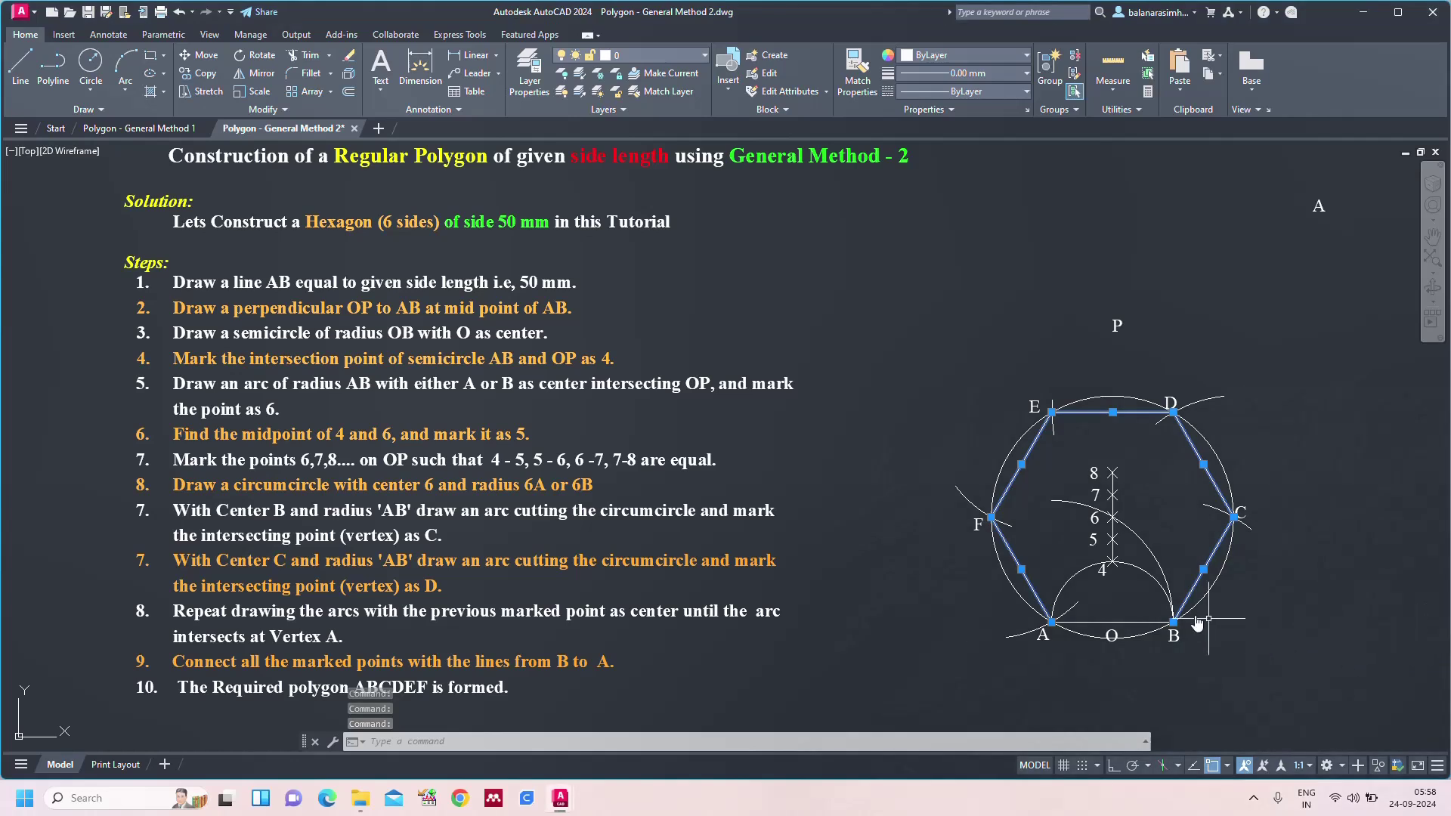
pyautogui.click(1155, 616)
pyautogui.click(1149, 633)
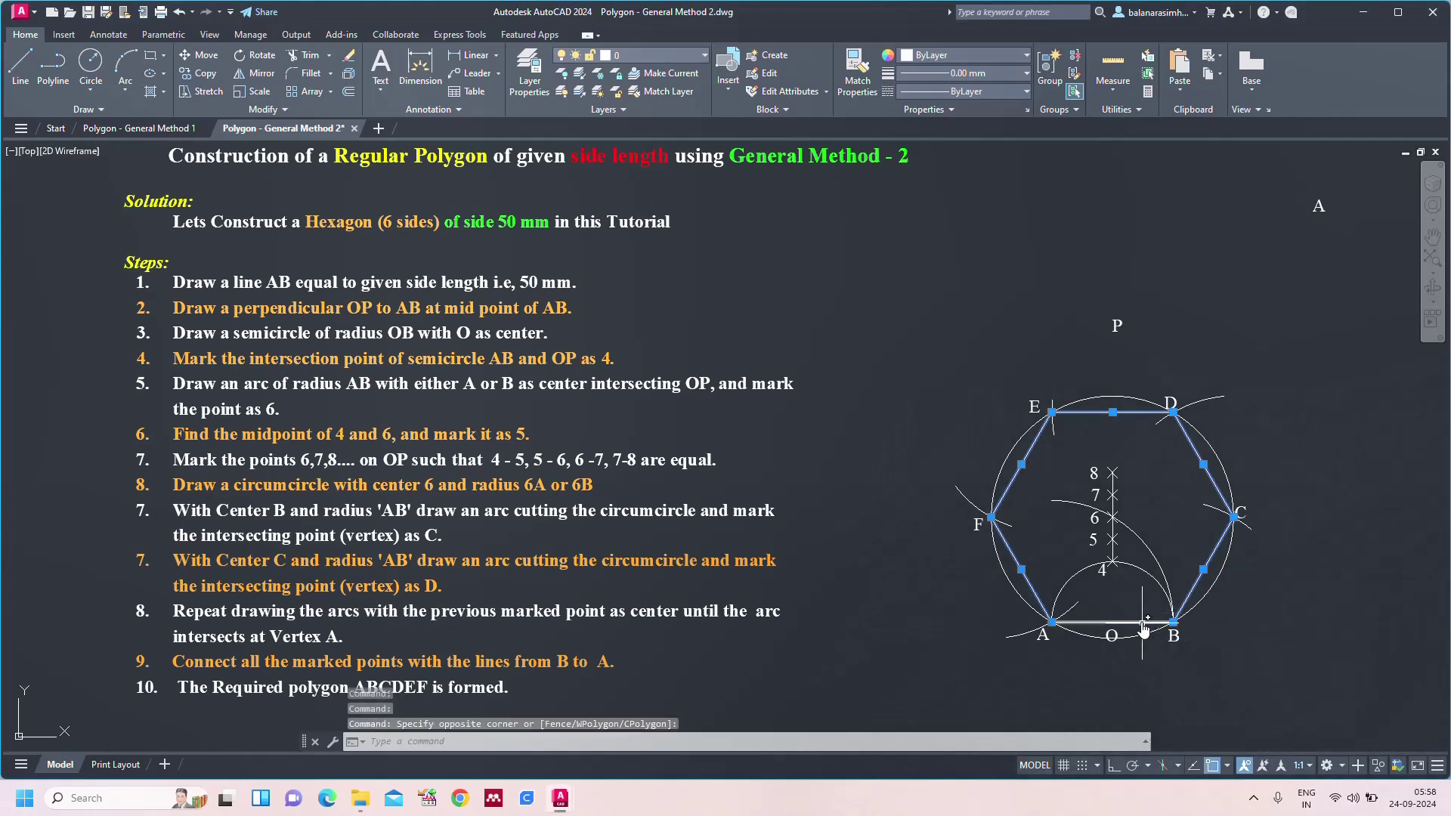
pyautogui.click(967, 73)
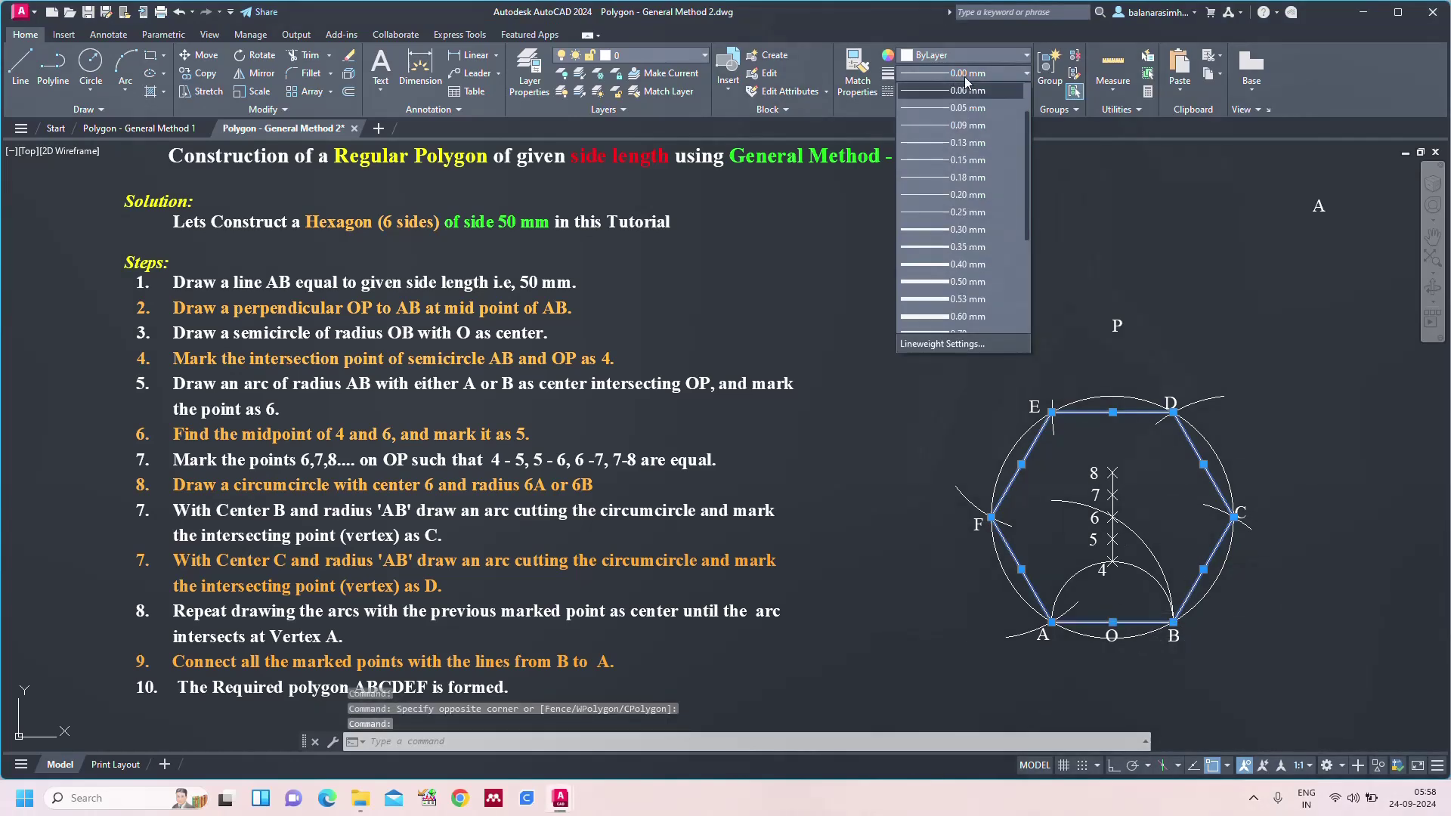
pyautogui.click(960, 261)
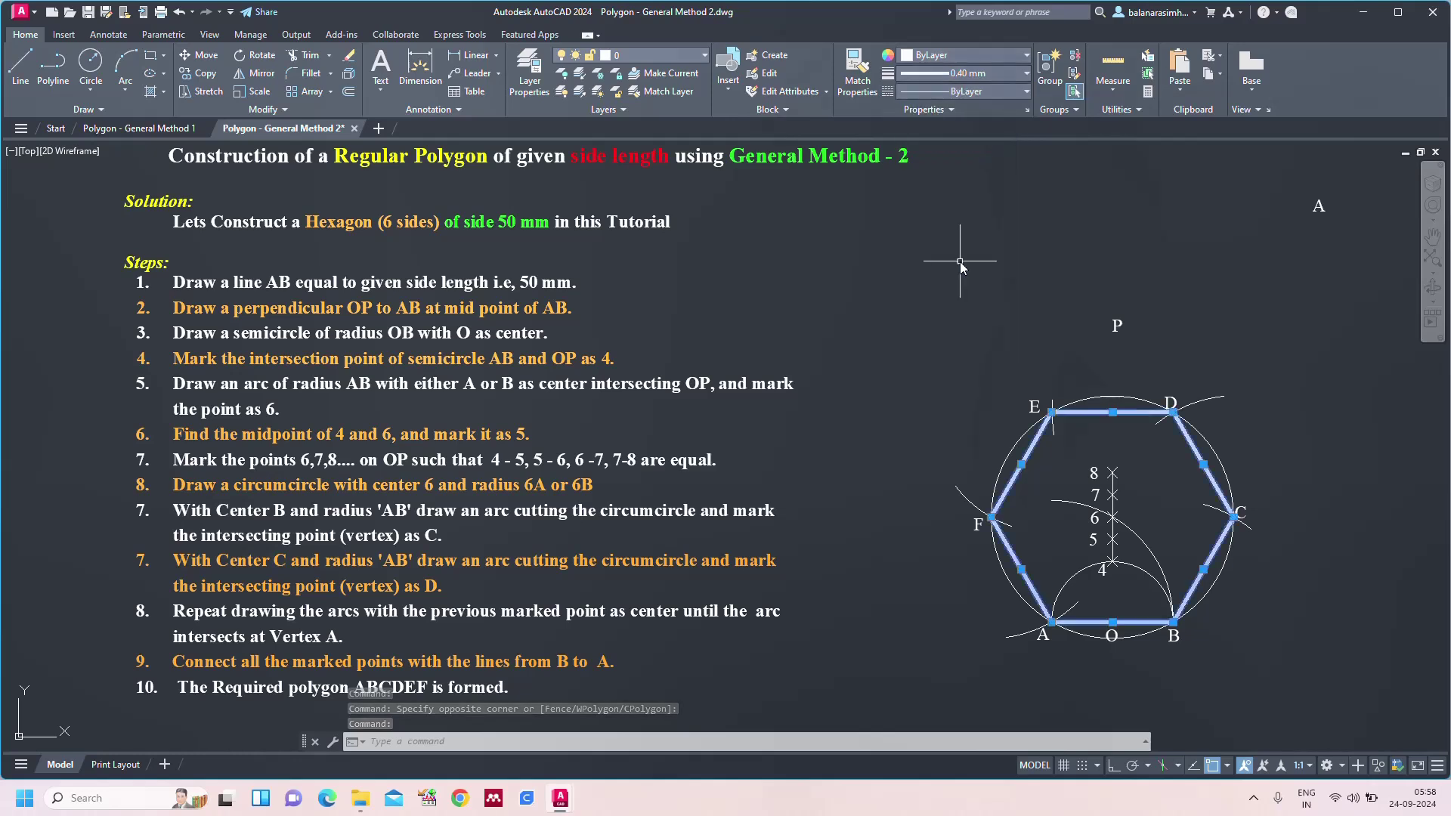
# - Set the colour of the selected hexagon sides to Red and clear the selection
pyautogui.click(956, 56)
pyautogui.click(907, 201)
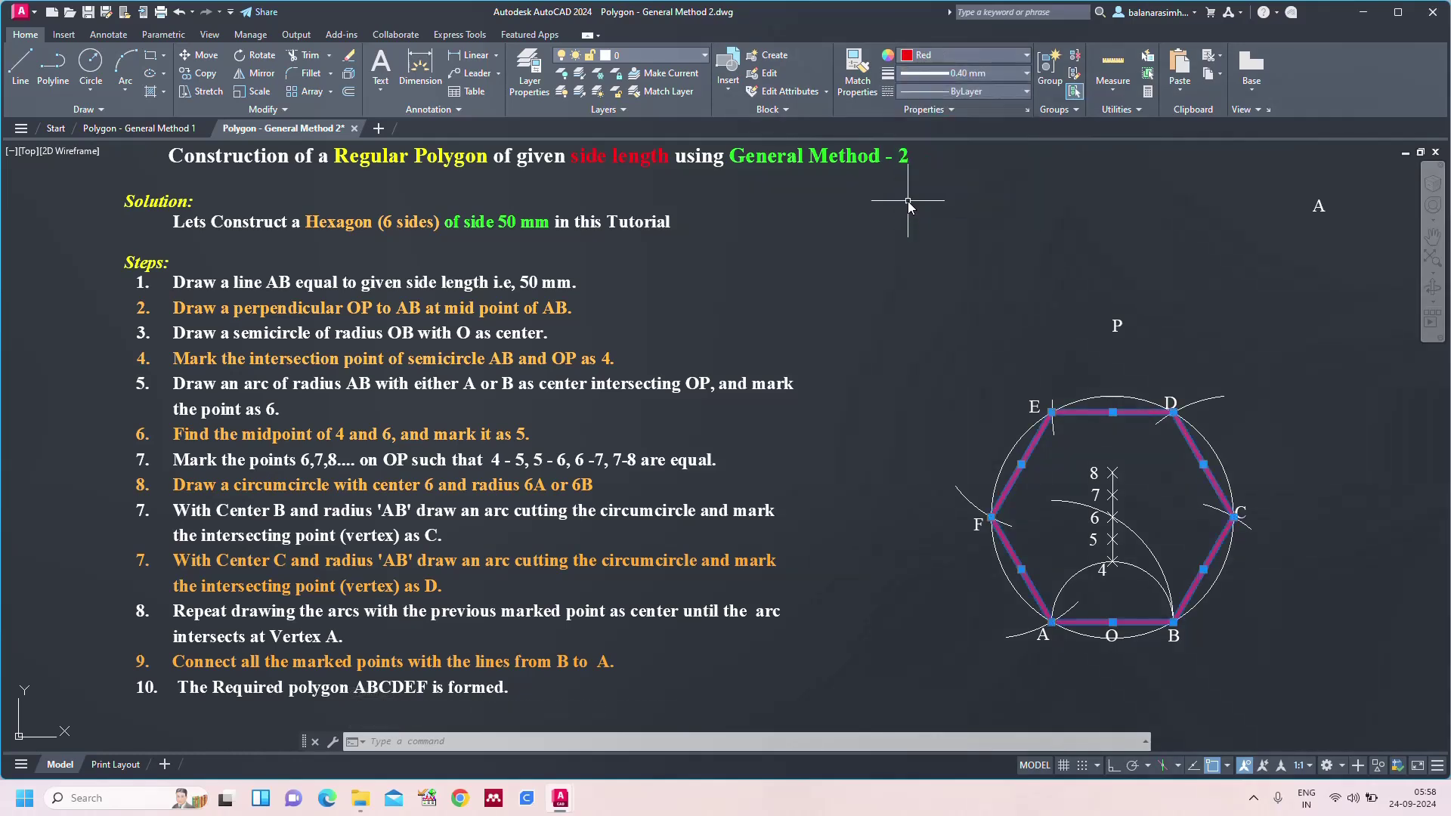
pyautogui.press('Escape')
pyautogui.press('Escape')
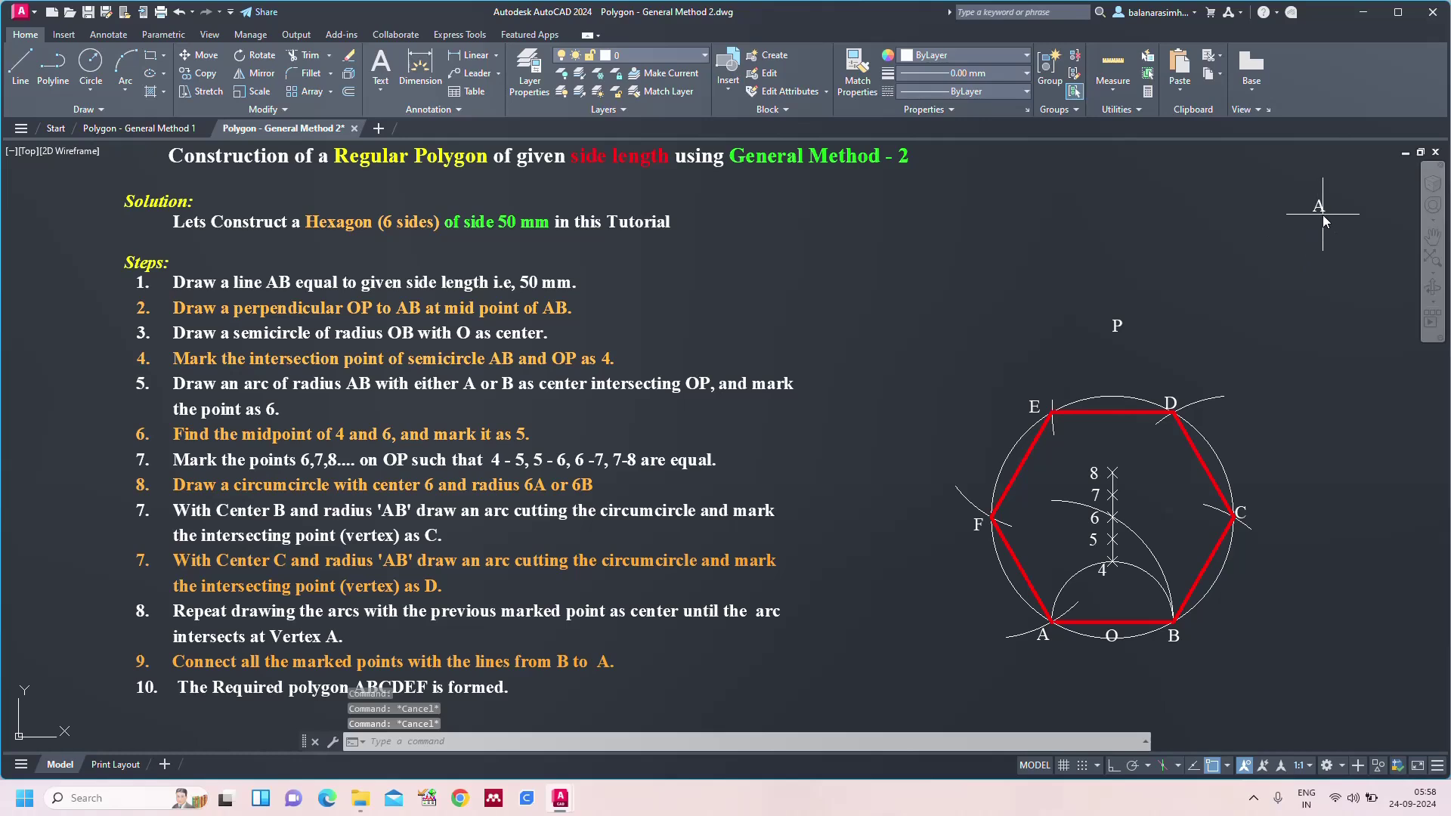
# - Delete the spare letter A and the letter P above the circumcircle
pyautogui.click(1313, 212)
pyautogui.click(1104, 339)
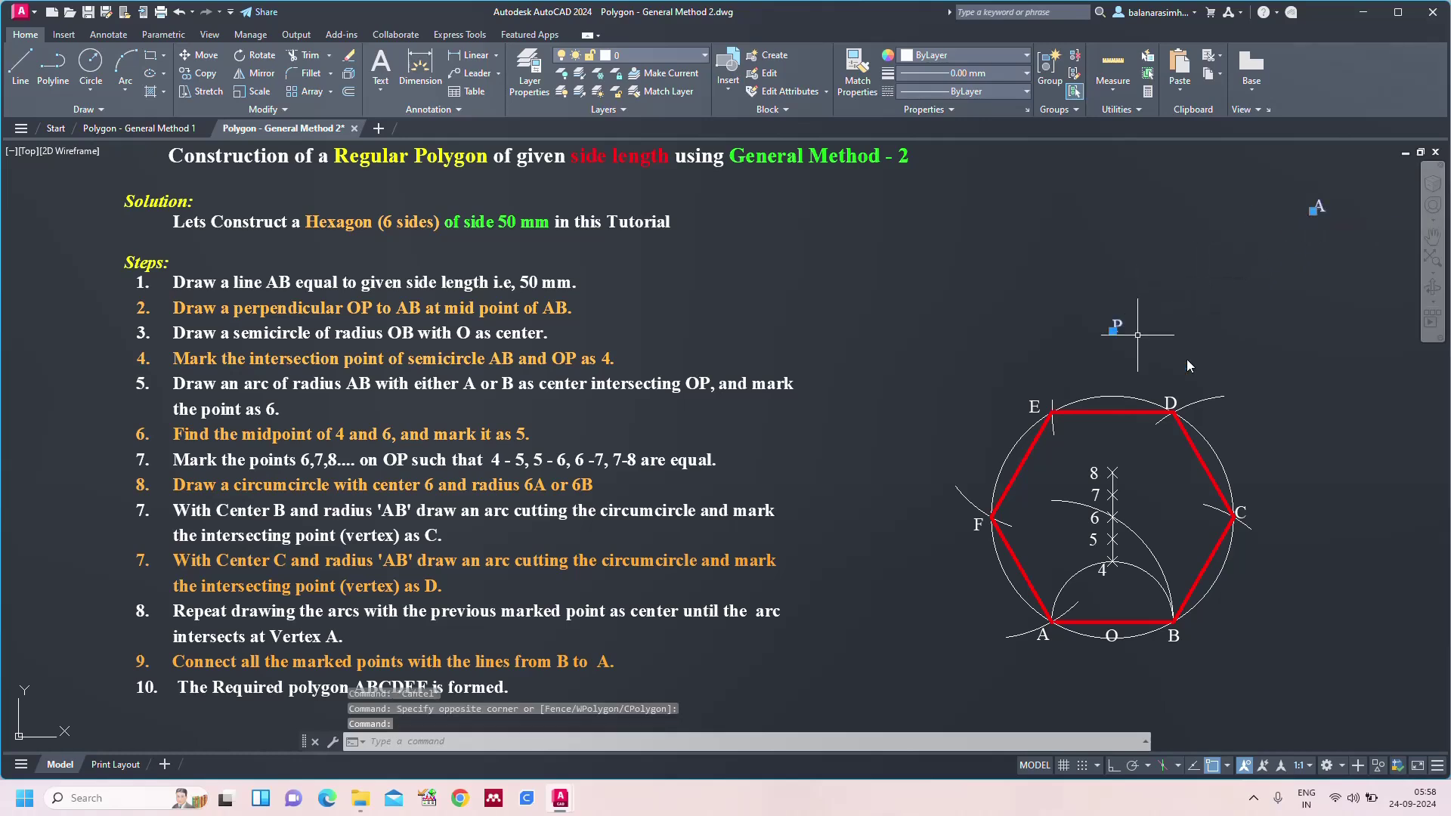
pyautogui.press('Delete')
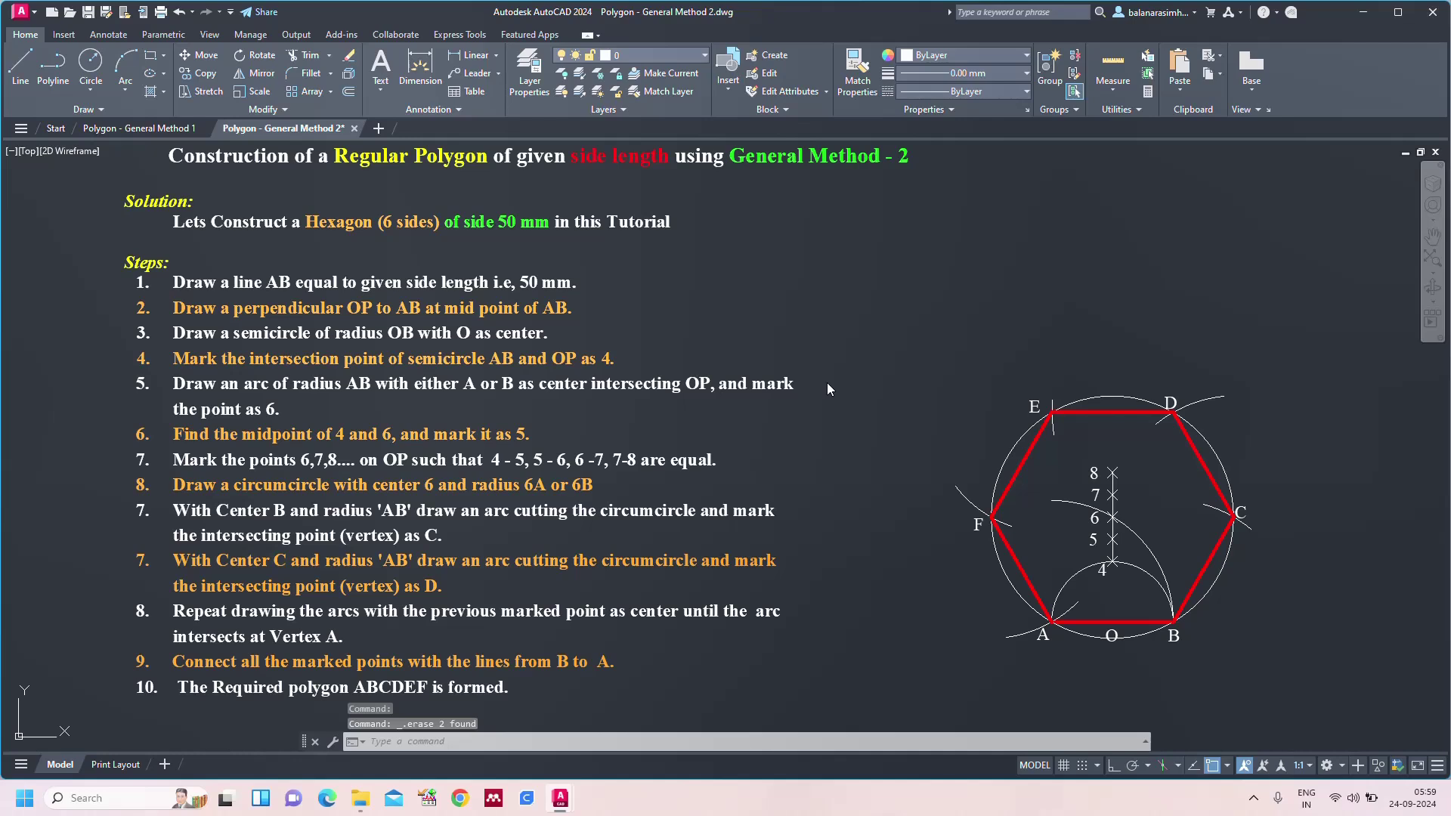
# - Undo the letter deletion and the colour and lineweight changes on the hexagon sides
pyautogui.hotkey('ctrl', 'z')
pyautogui.hotkey('ctrl', 'z')
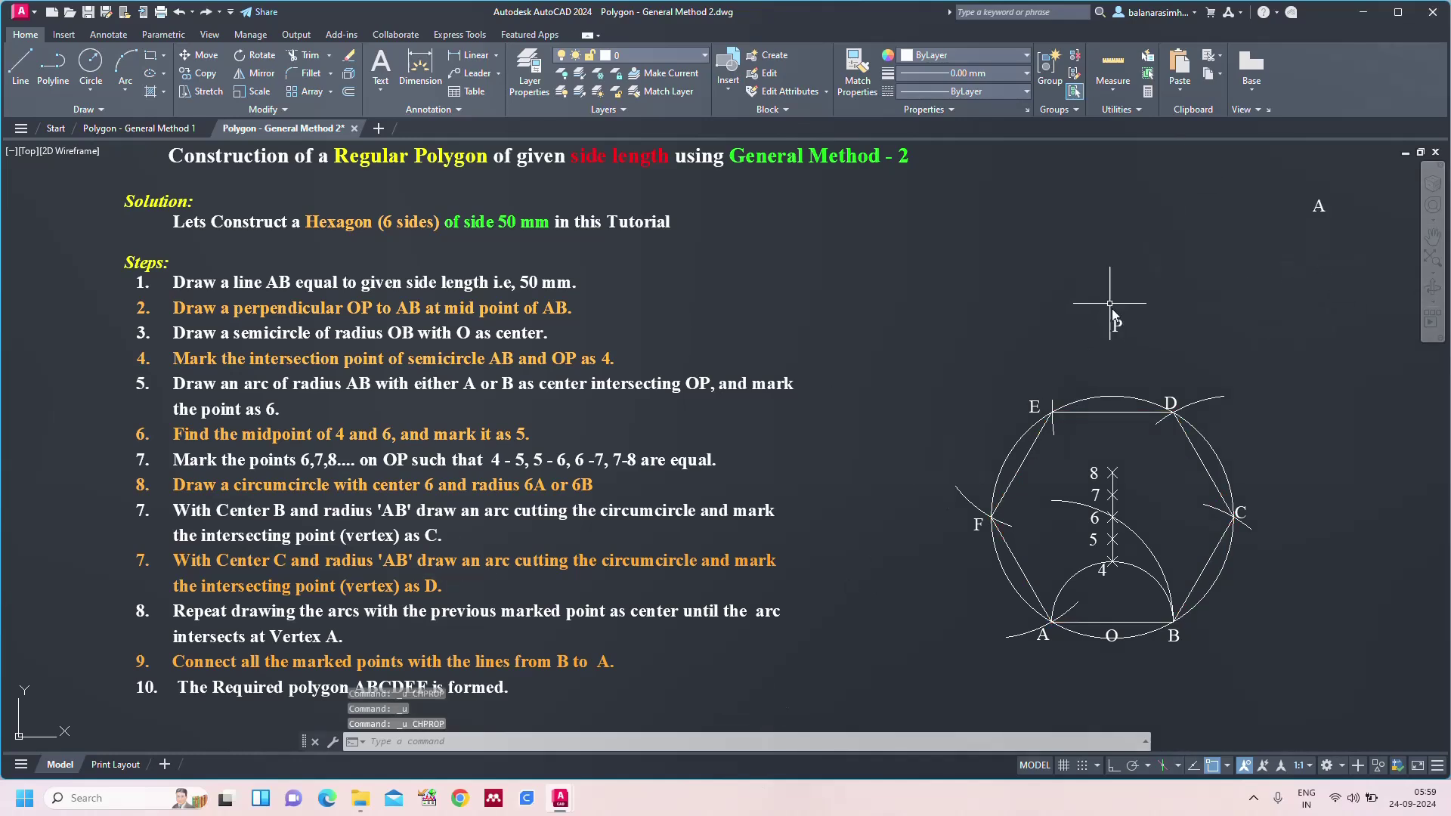
# - Move the letter P down along the vertical axis to just above point 8
pyautogui.click(1113, 317)
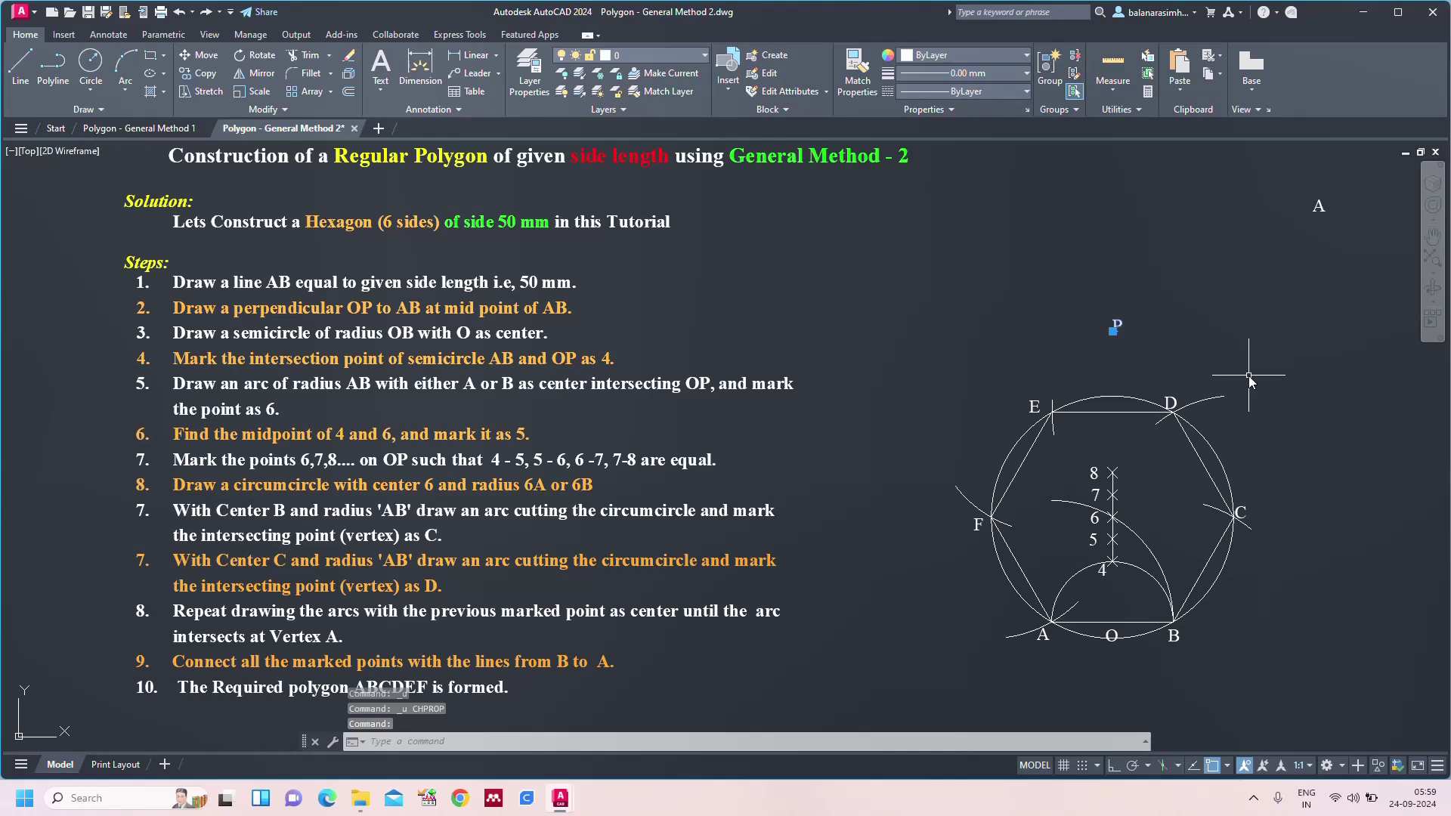
pyautogui.click(1113, 330)
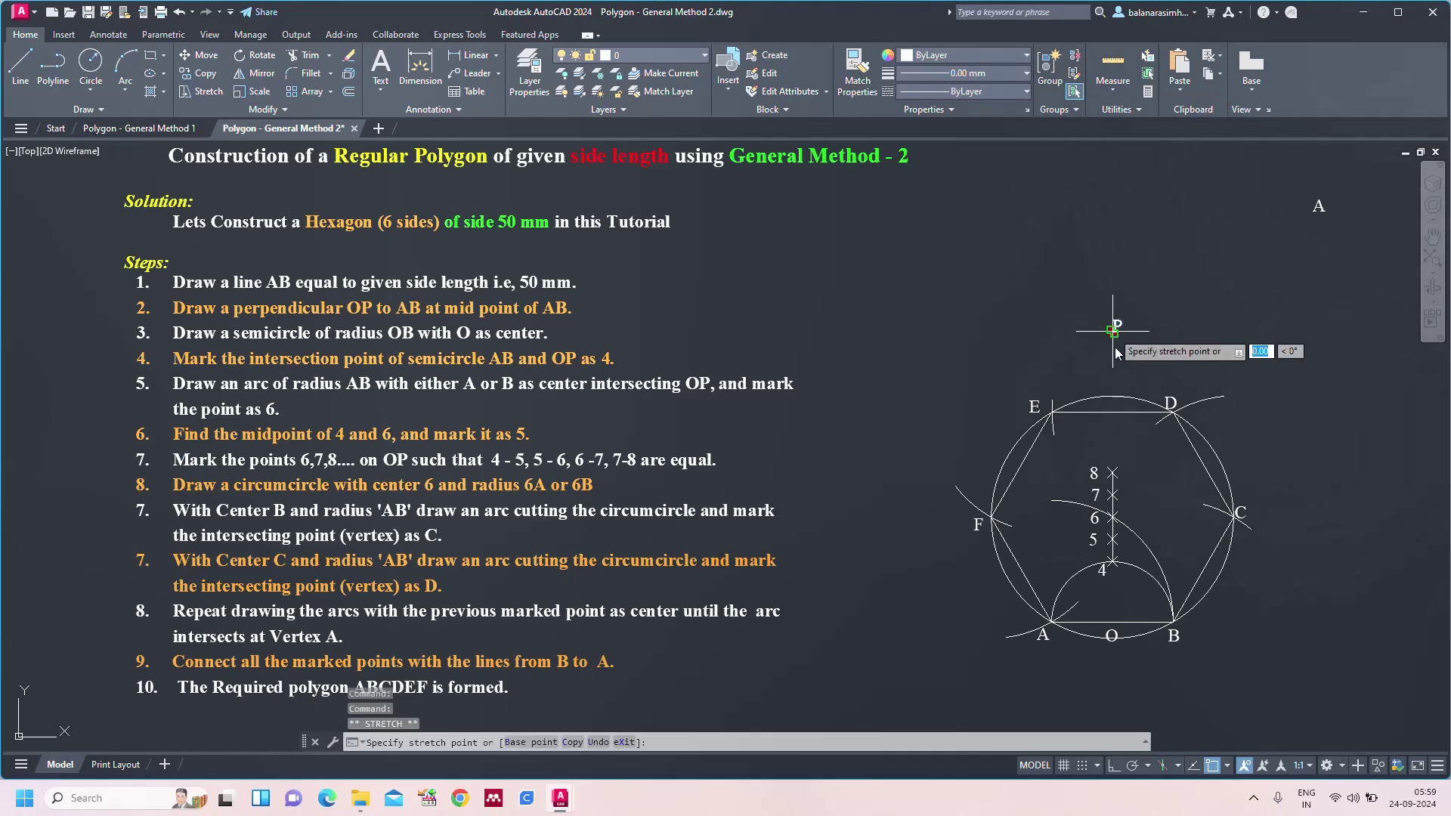
pyautogui.click(1111, 465)
pyautogui.press('Escape')
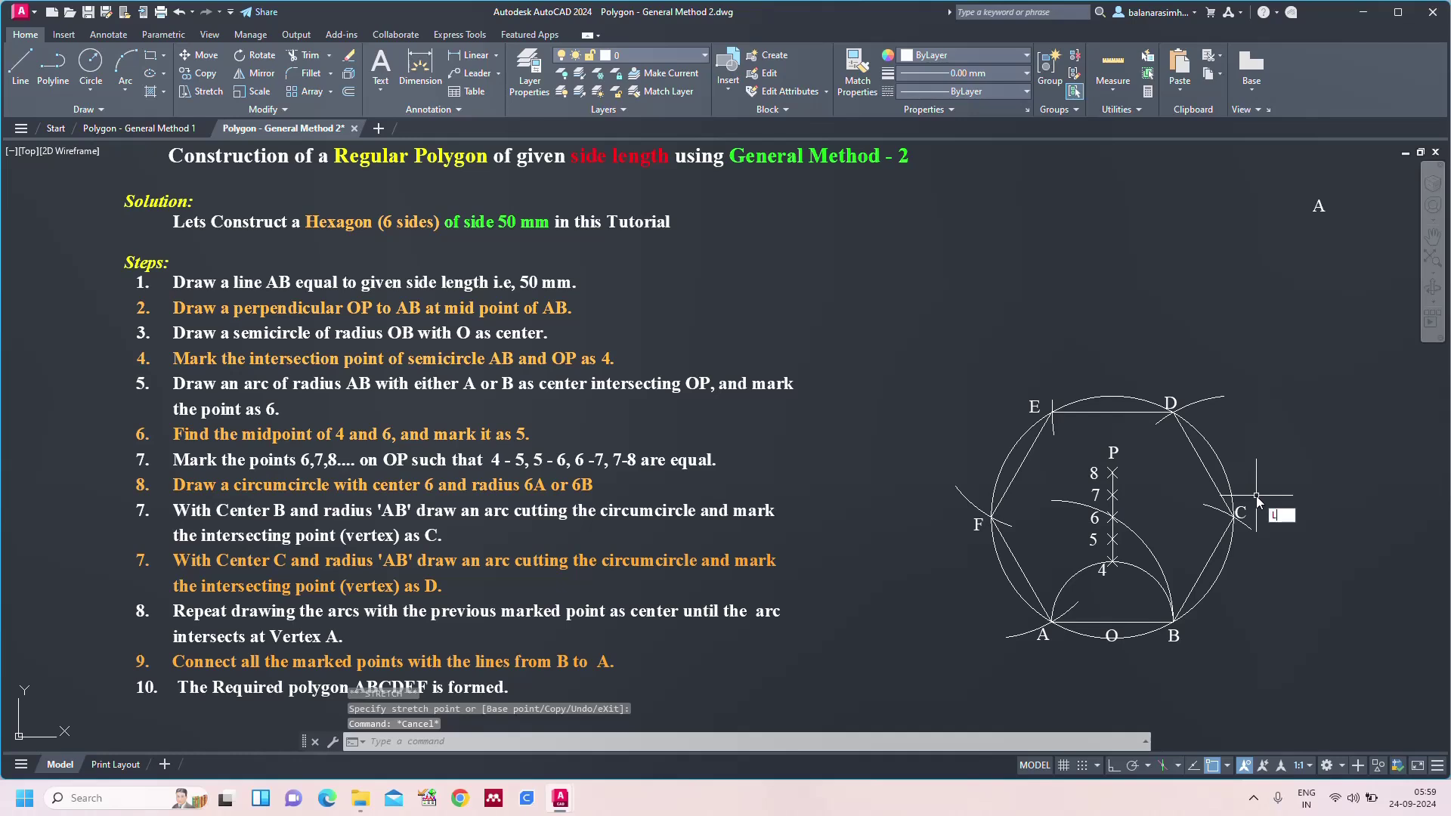
# - Draw a vertical line from point 4 to O on AB with Ortho on, and delete the spare letter A
pyautogui.press('Return')
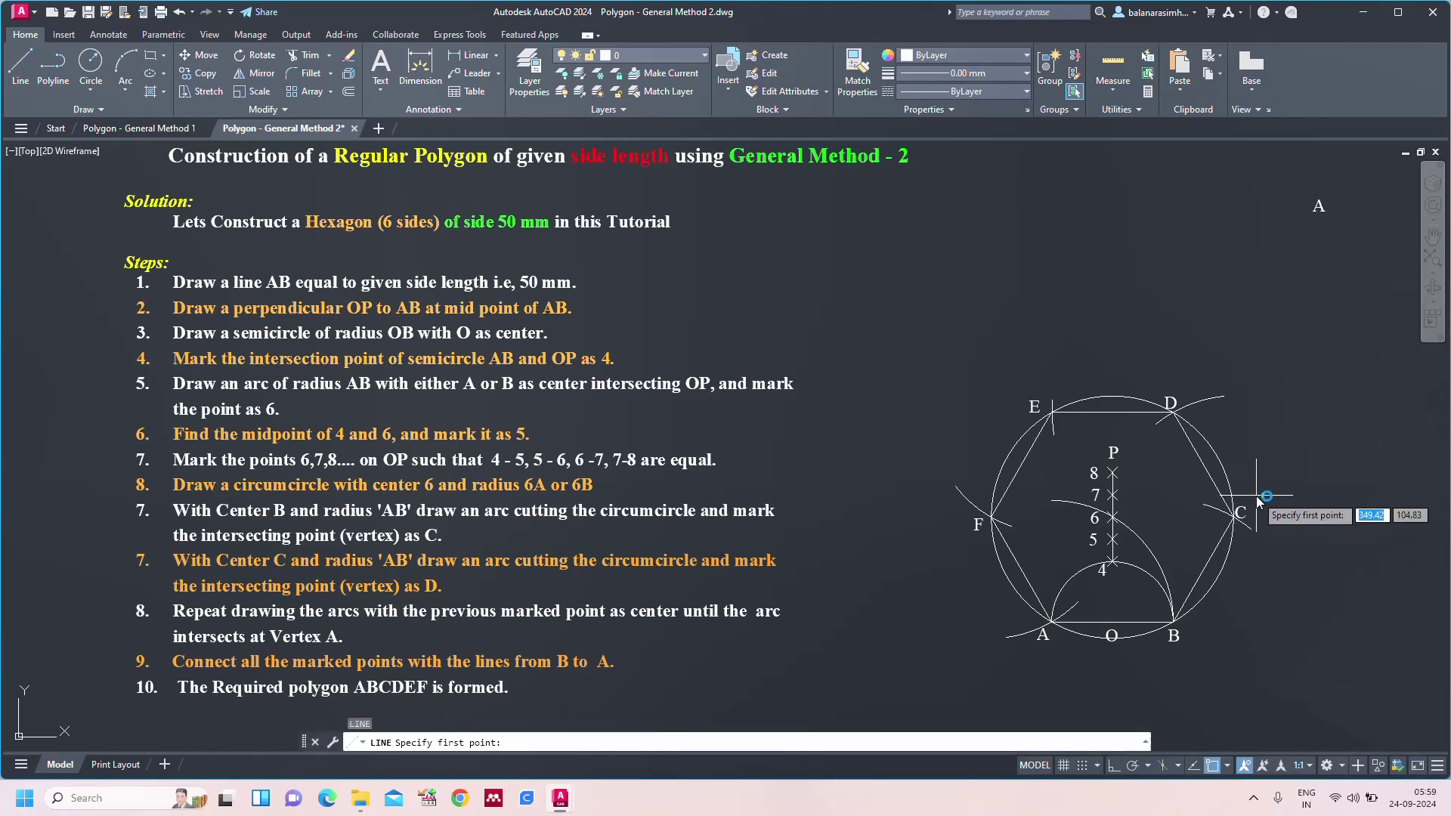
pyautogui.click(1117, 568)
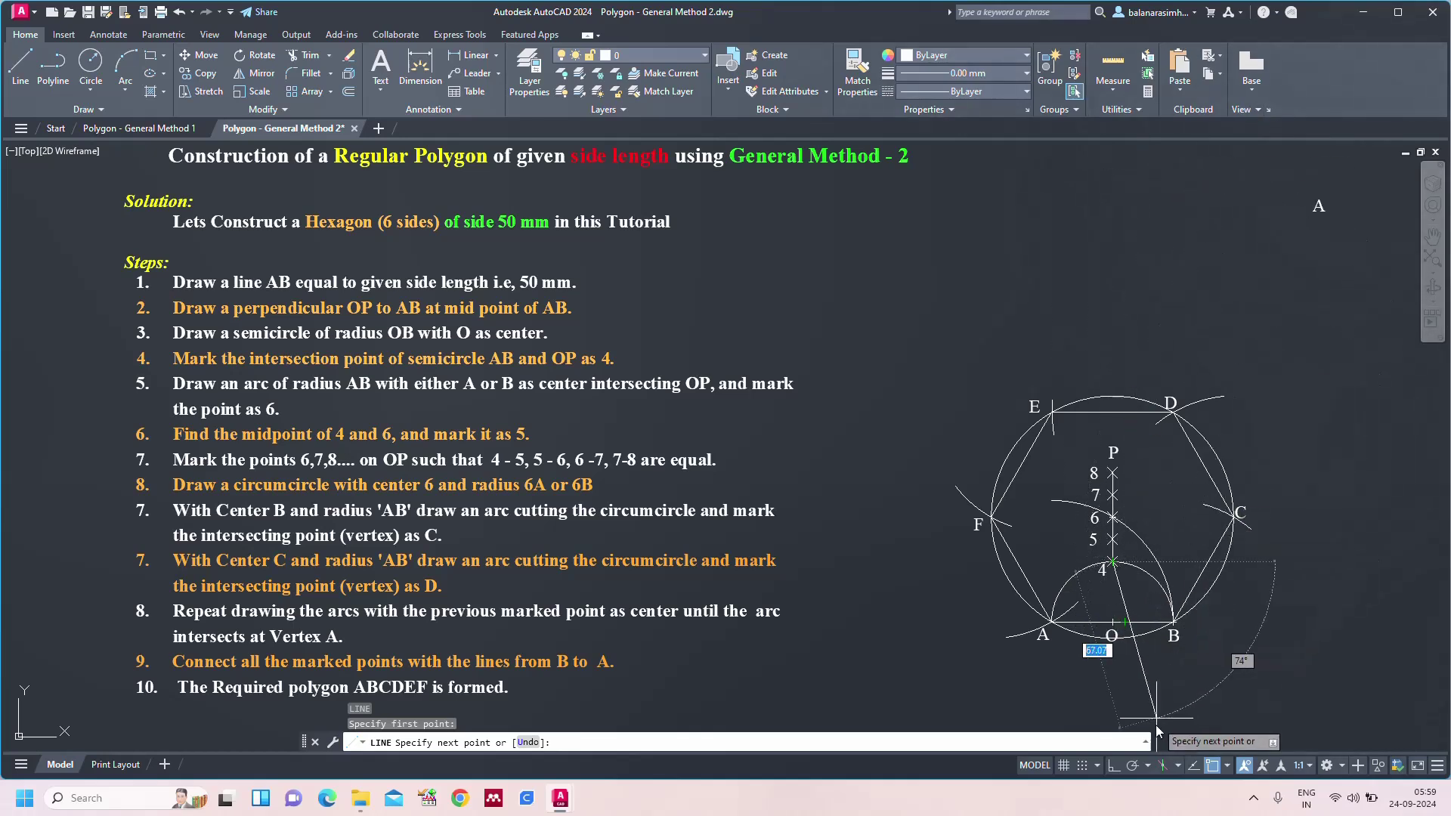
pyautogui.click(1115, 765)
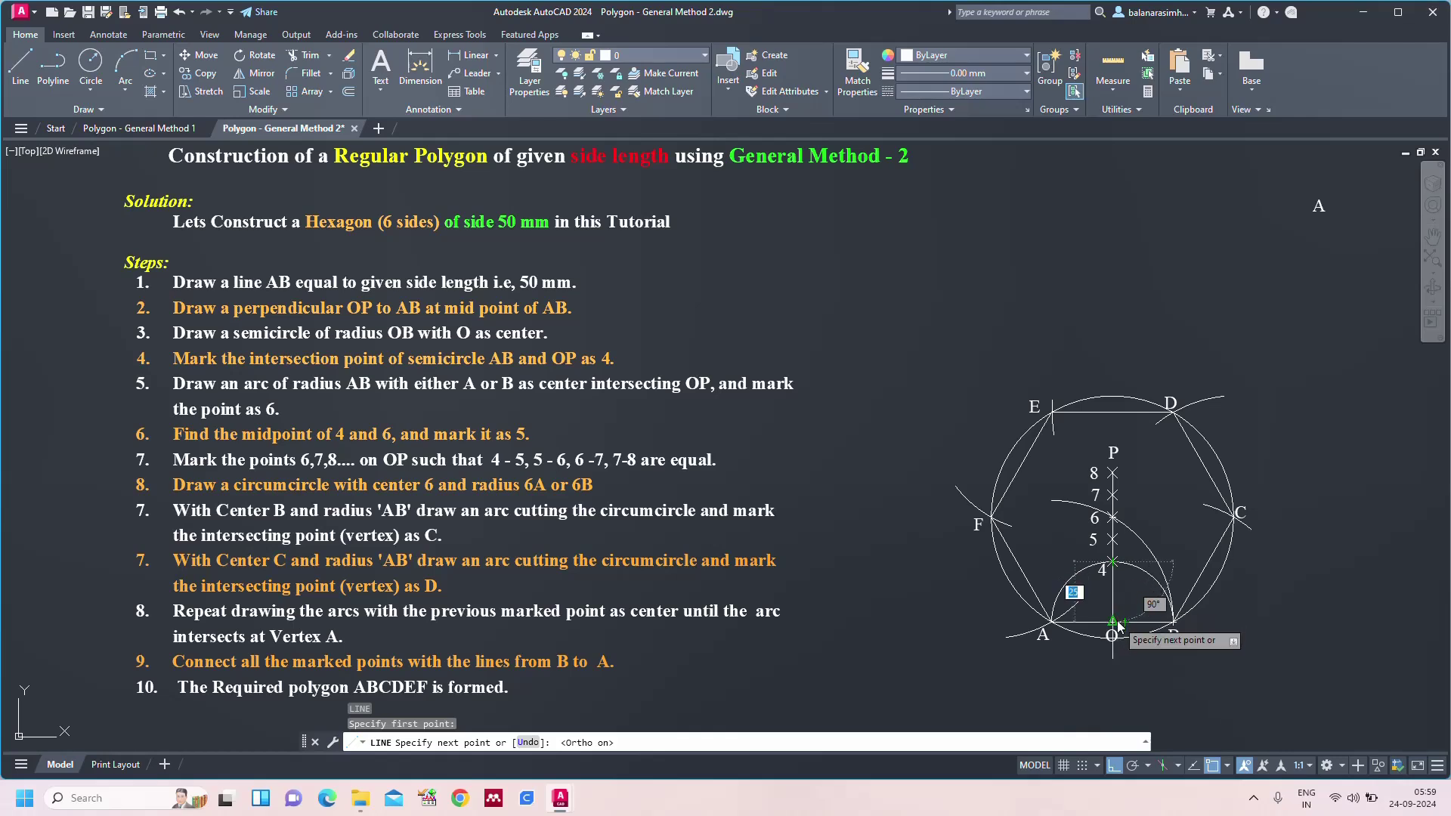
pyautogui.press('Return')
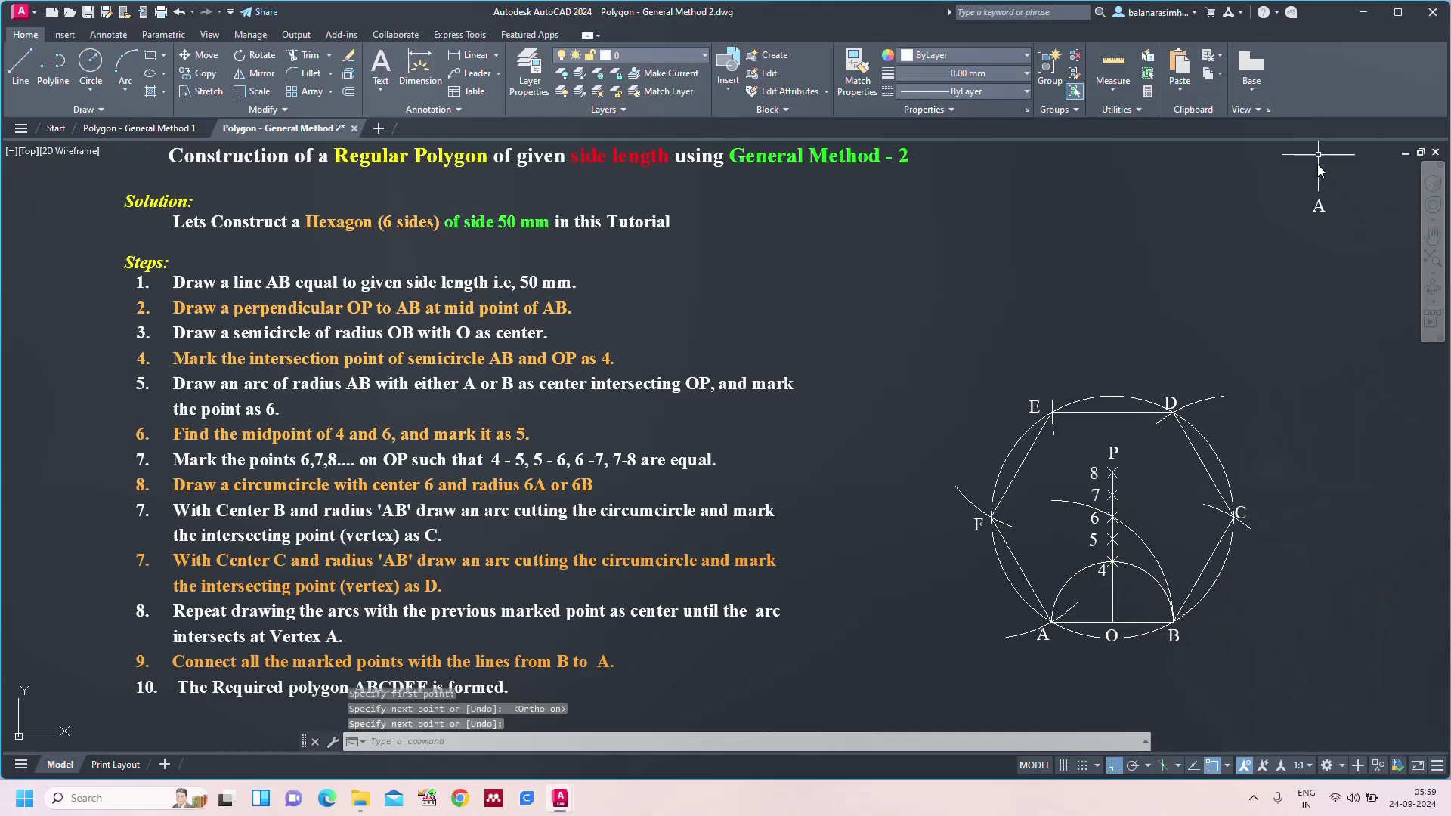
pyautogui.press('Delete')
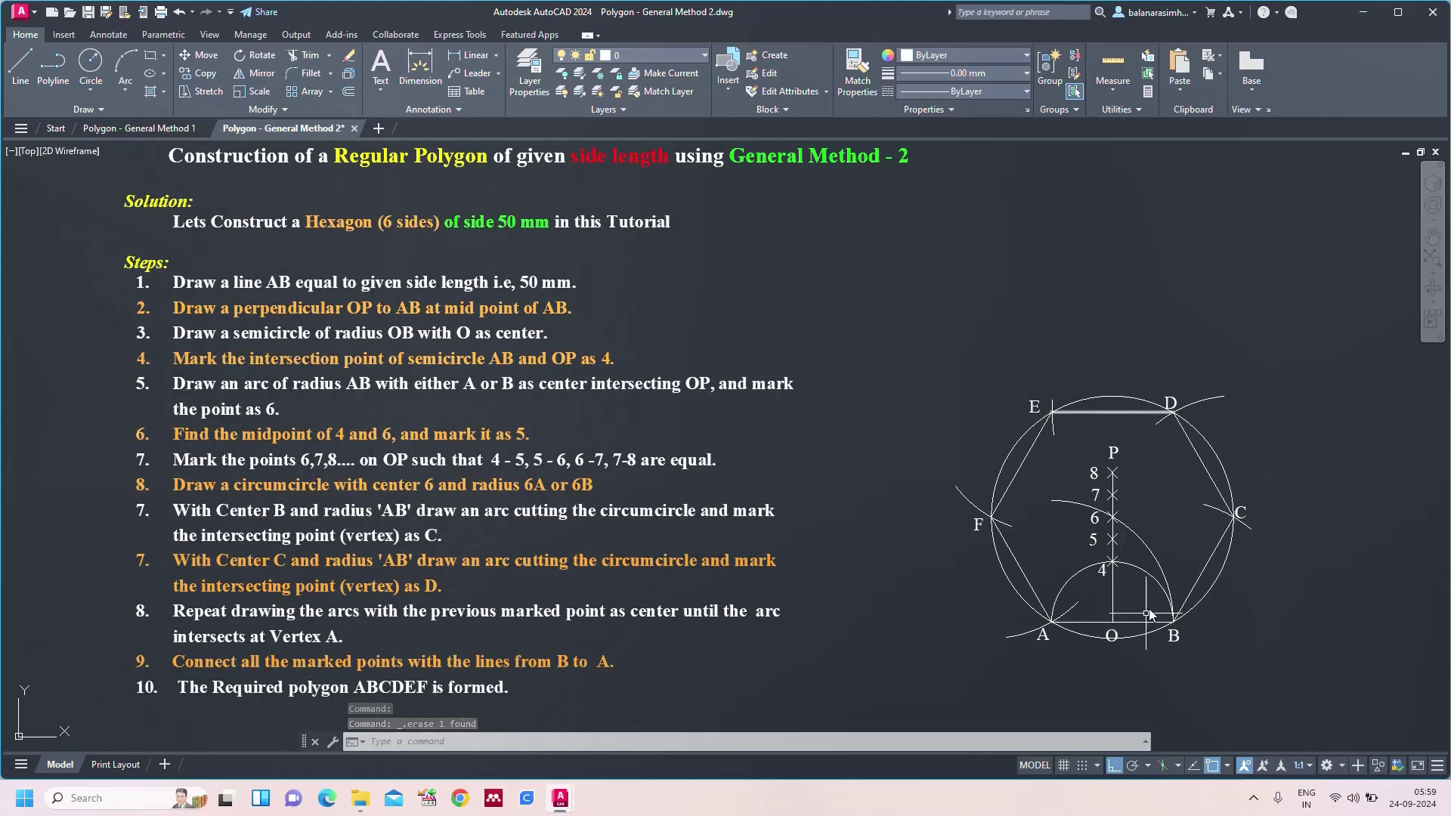
# - Select all six sides of hexagon ABCDEF and set their colour to Red
pyautogui.click(1080, 412)
pyautogui.click(1020, 469)
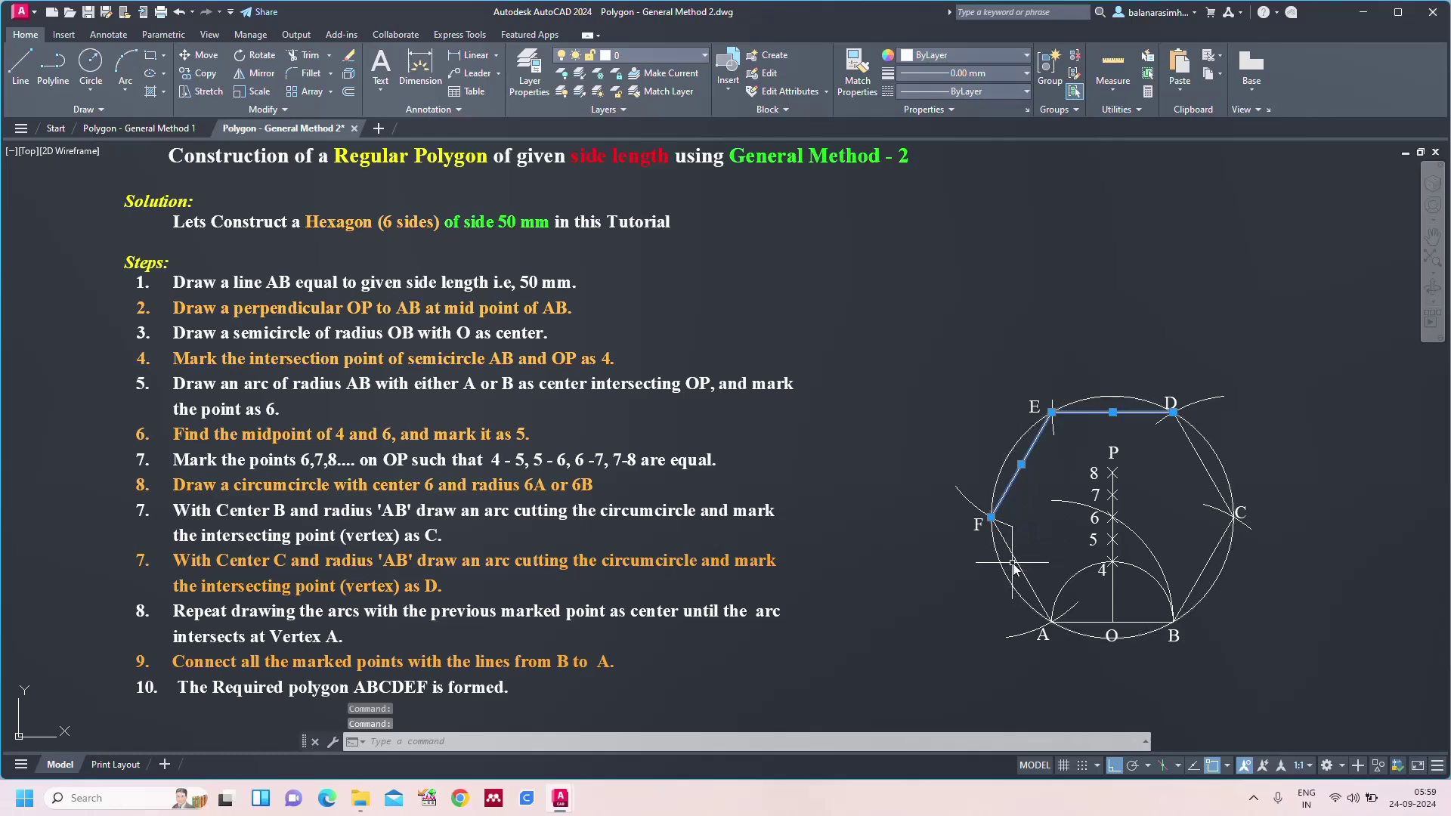
pyautogui.click(1018, 563)
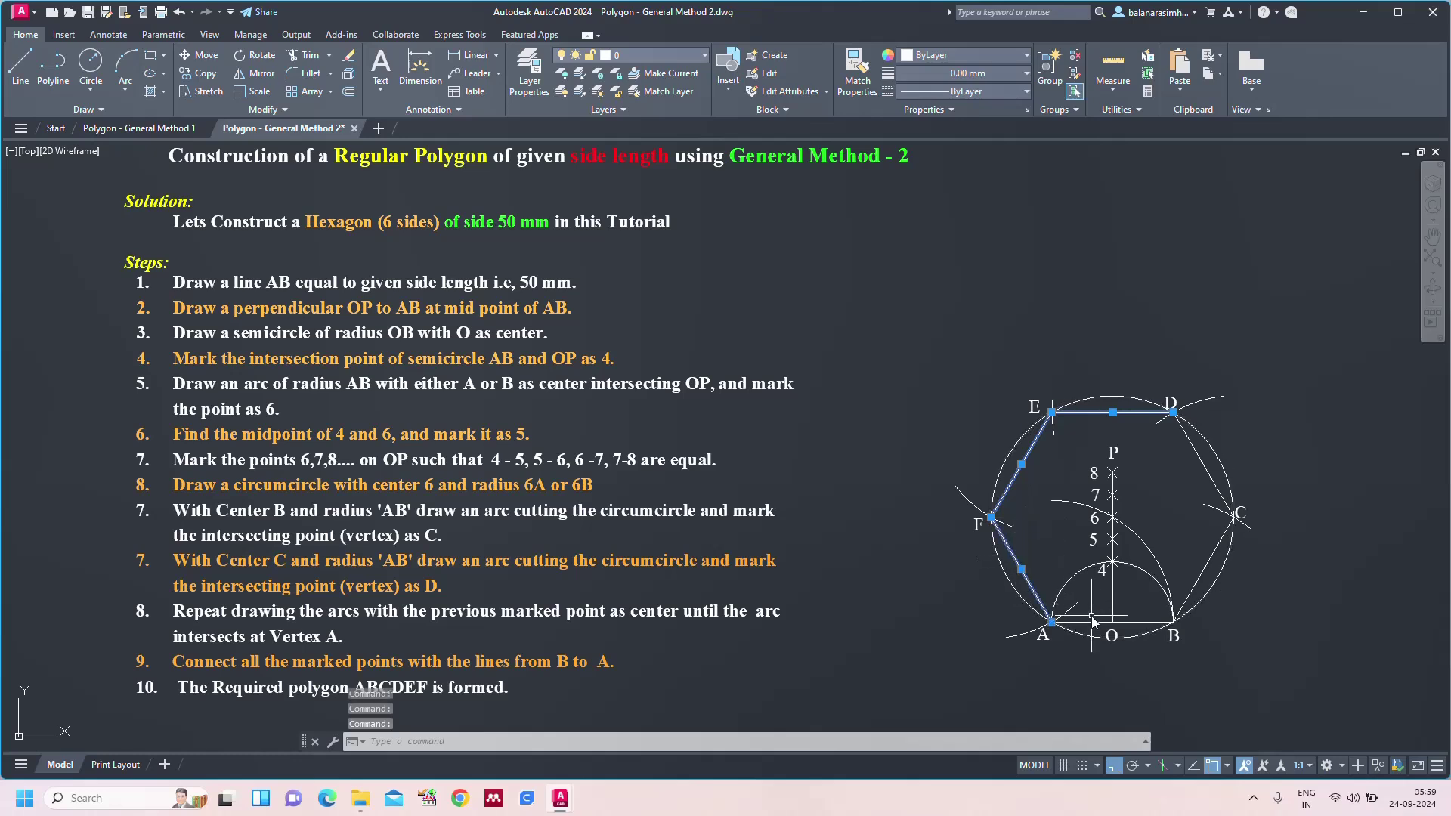
pyautogui.click(1143, 624)
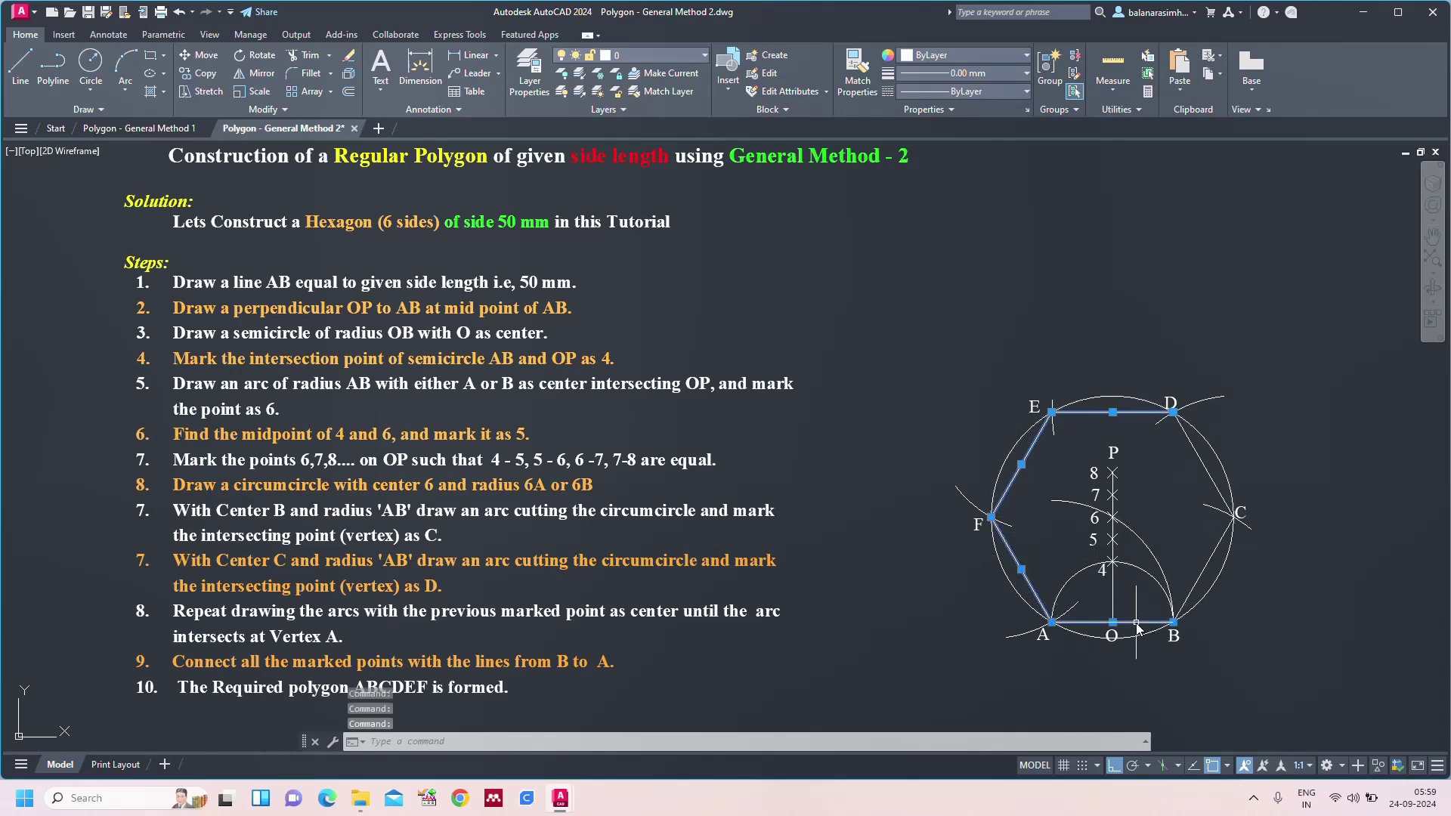
pyautogui.click(1198, 587)
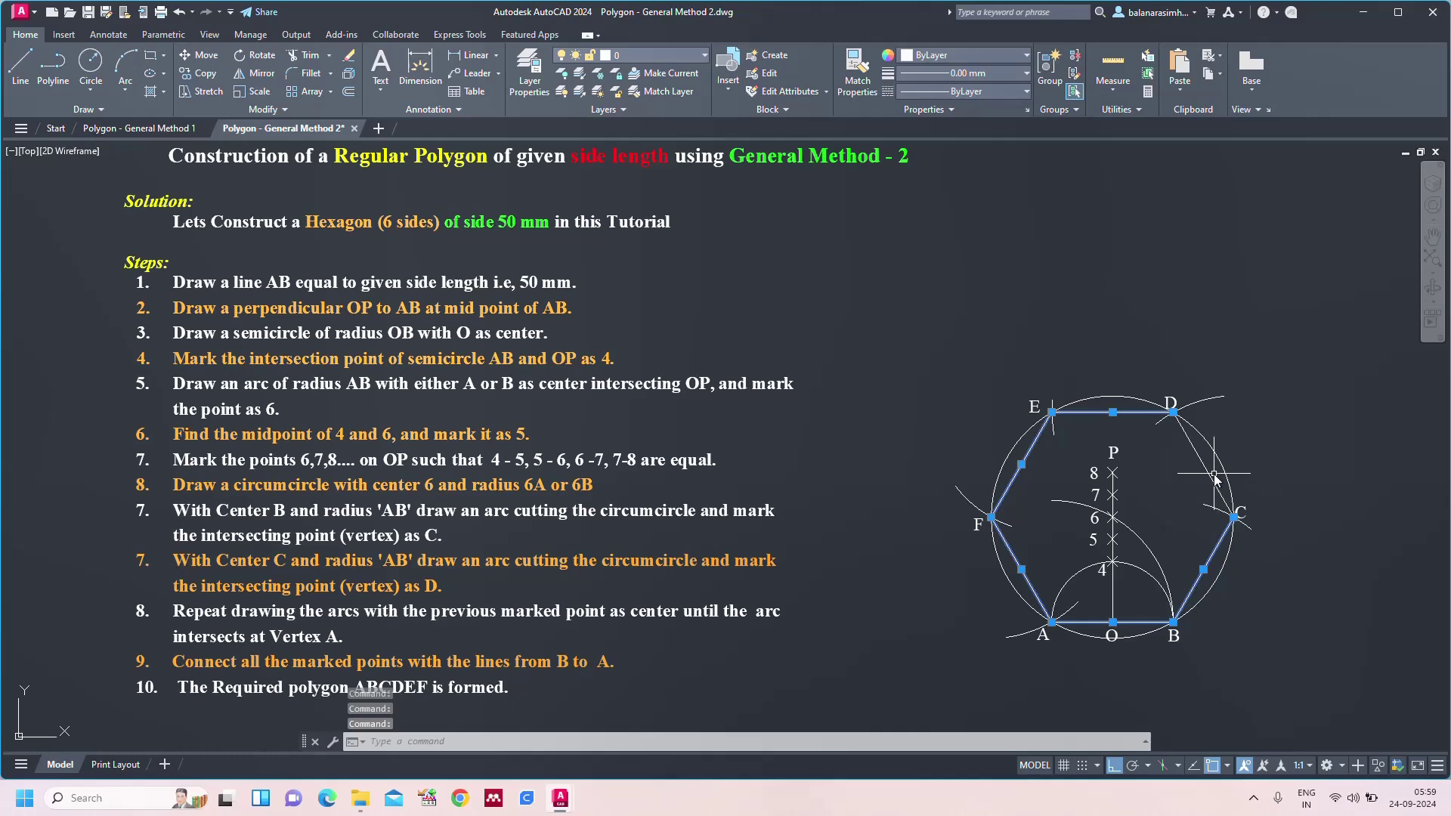
pyautogui.click(1216, 488)
pyautogui.click(981, 59)
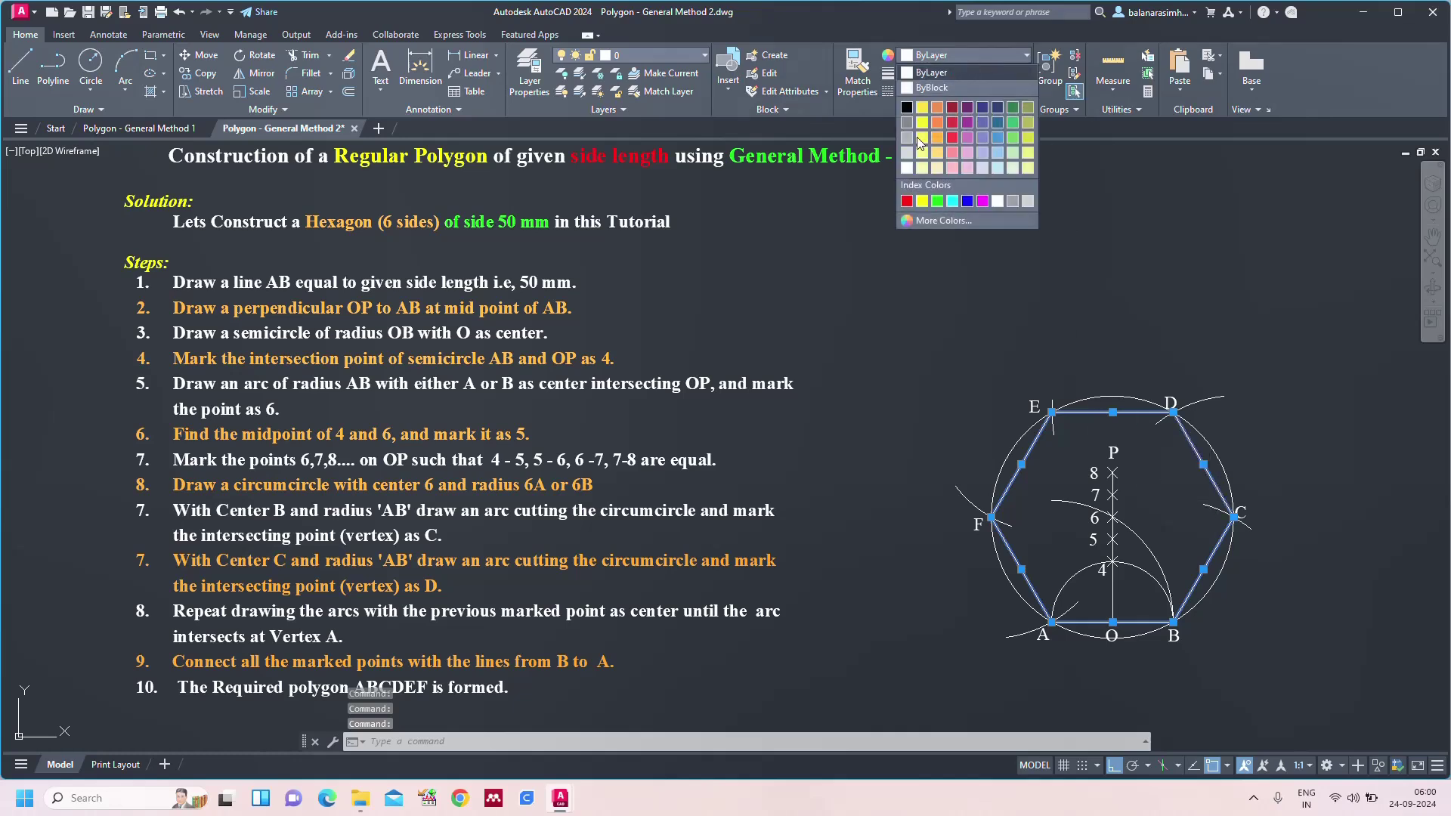
pyautogui.click(907, 203)
pyautogui.click(906, 201)
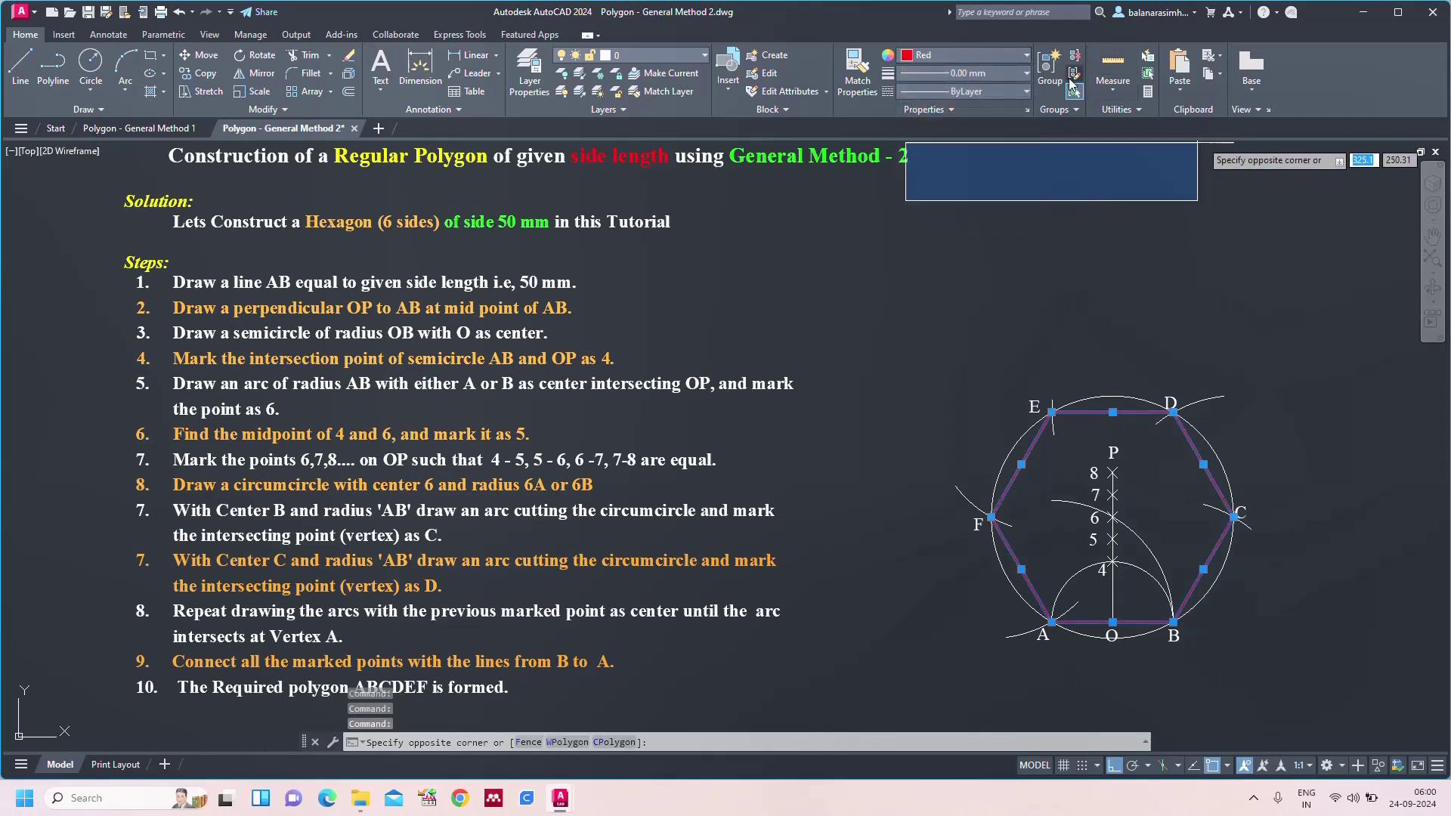
# - Set the lineweight of the selected hexagon sides to 0.40 mm and clear the selection
pyautogui.click(996, 72)
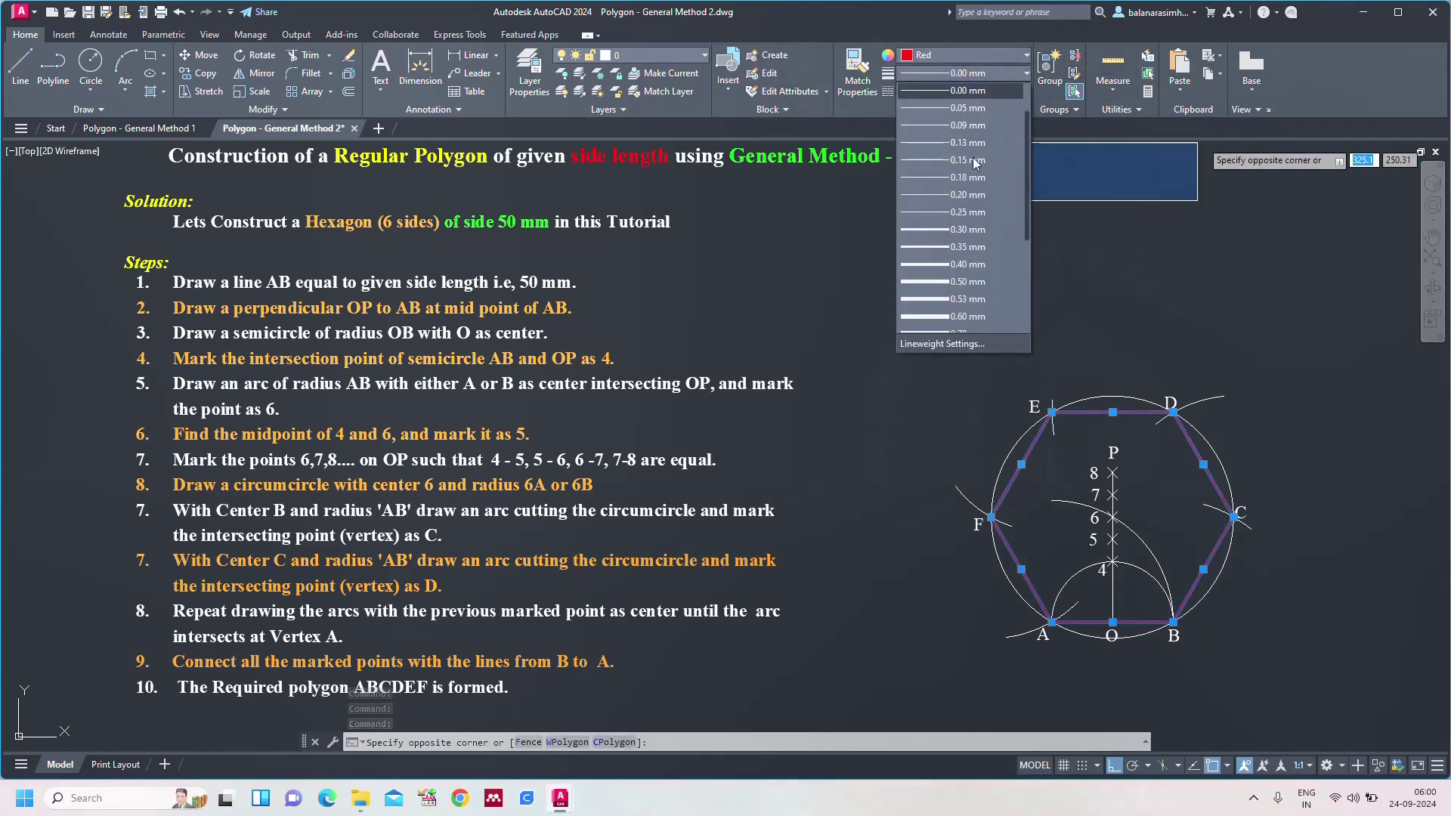
pyautogui.click(952, 265)
pyautogui.click(952, 269)
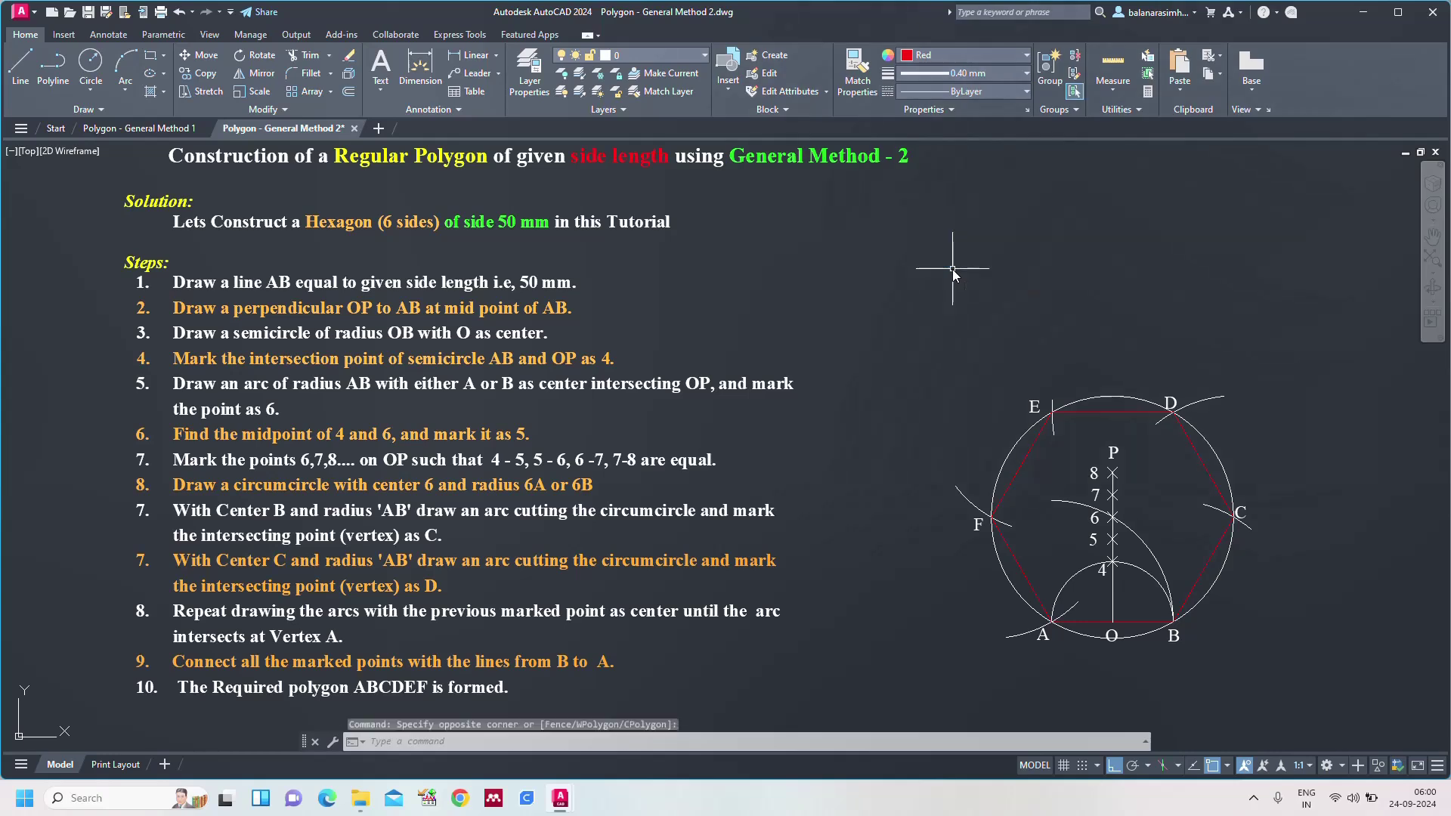
pyautogui.click(1083, 414)
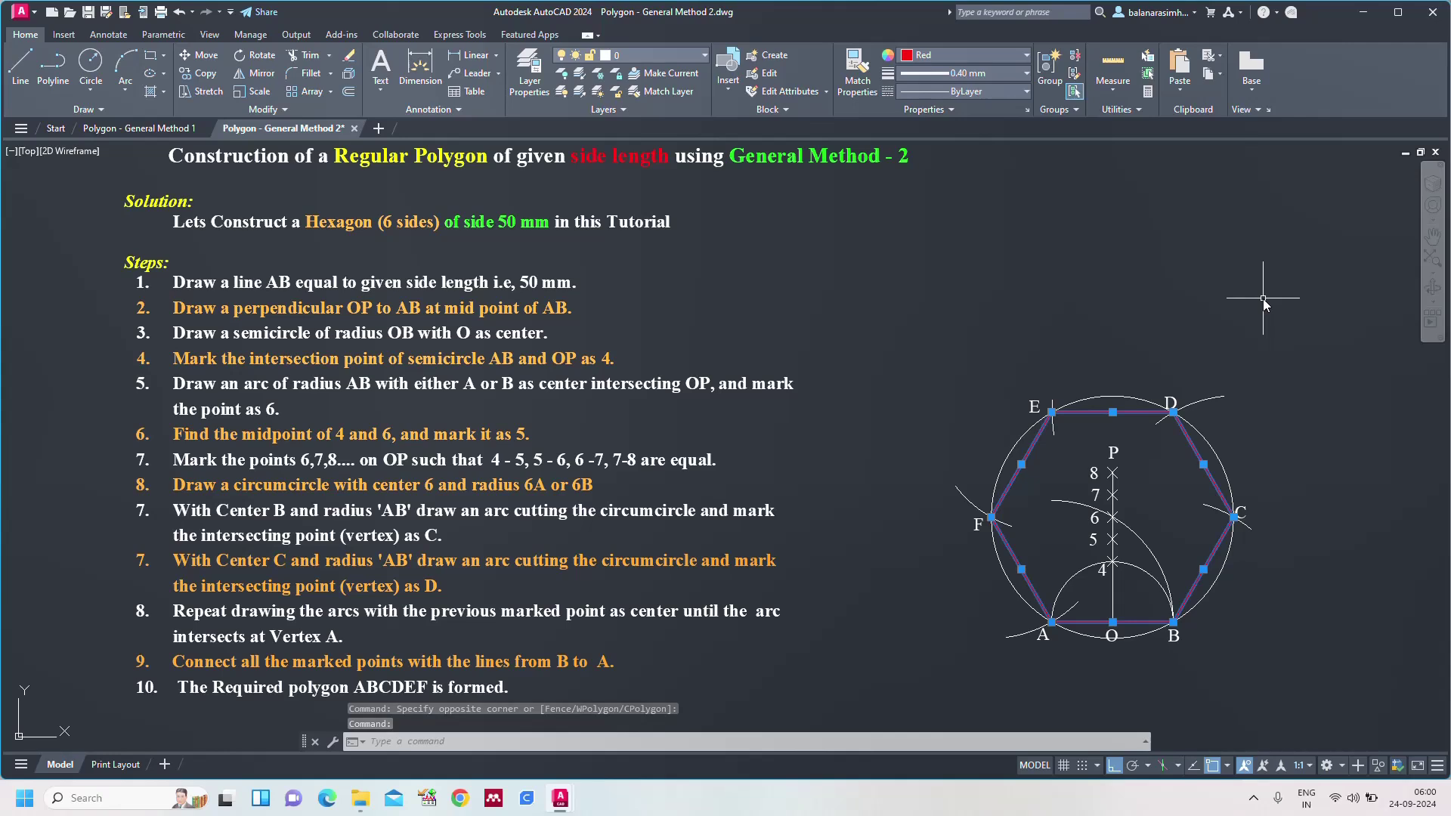
pyautogui.press('Escape')
# - Set the LWDISPLAY variable to ON and check the lineweight of the hexagon's sides up close
pyautogui.write('lwdisplay')
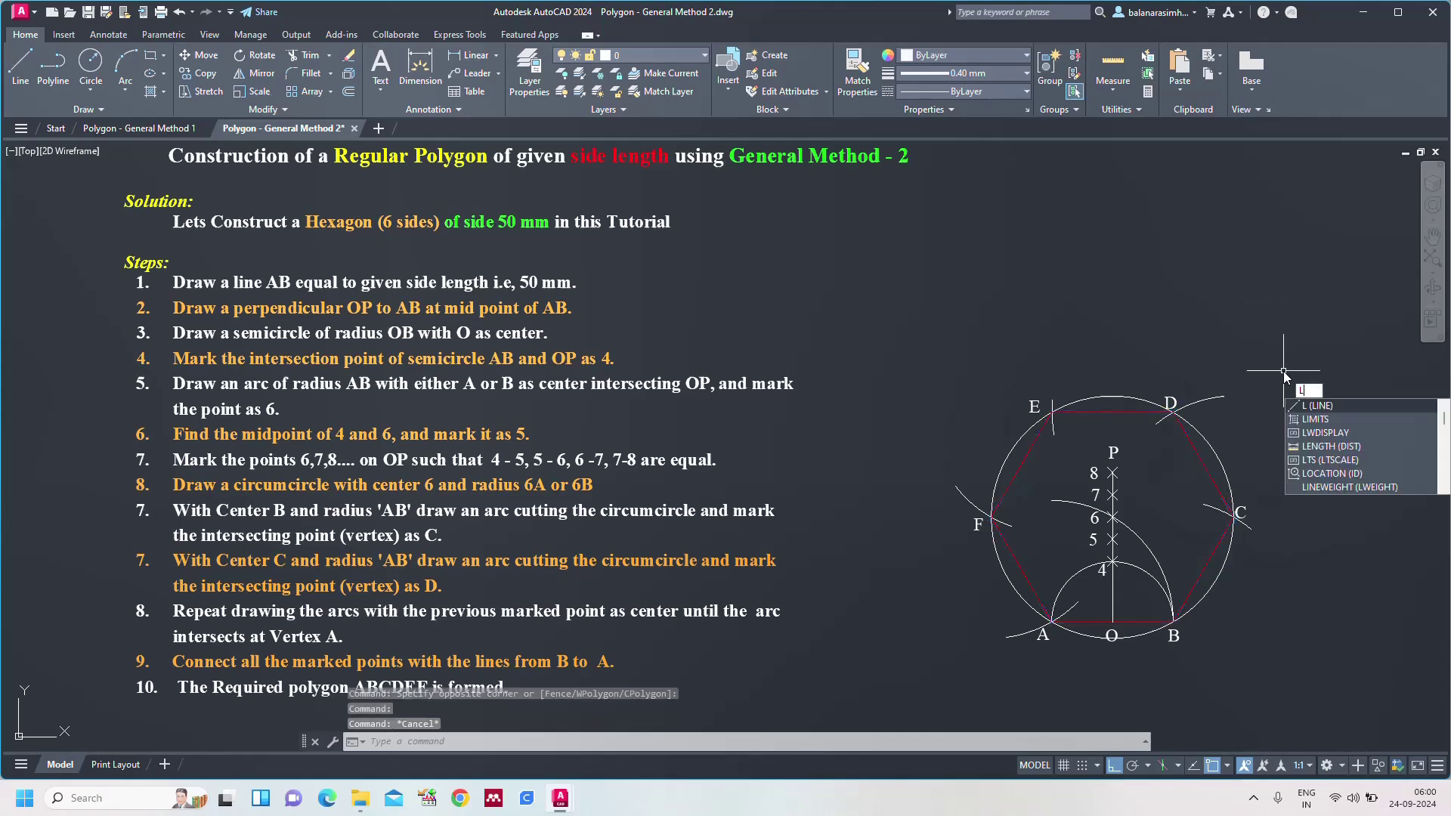
pyautogui.press('Return')
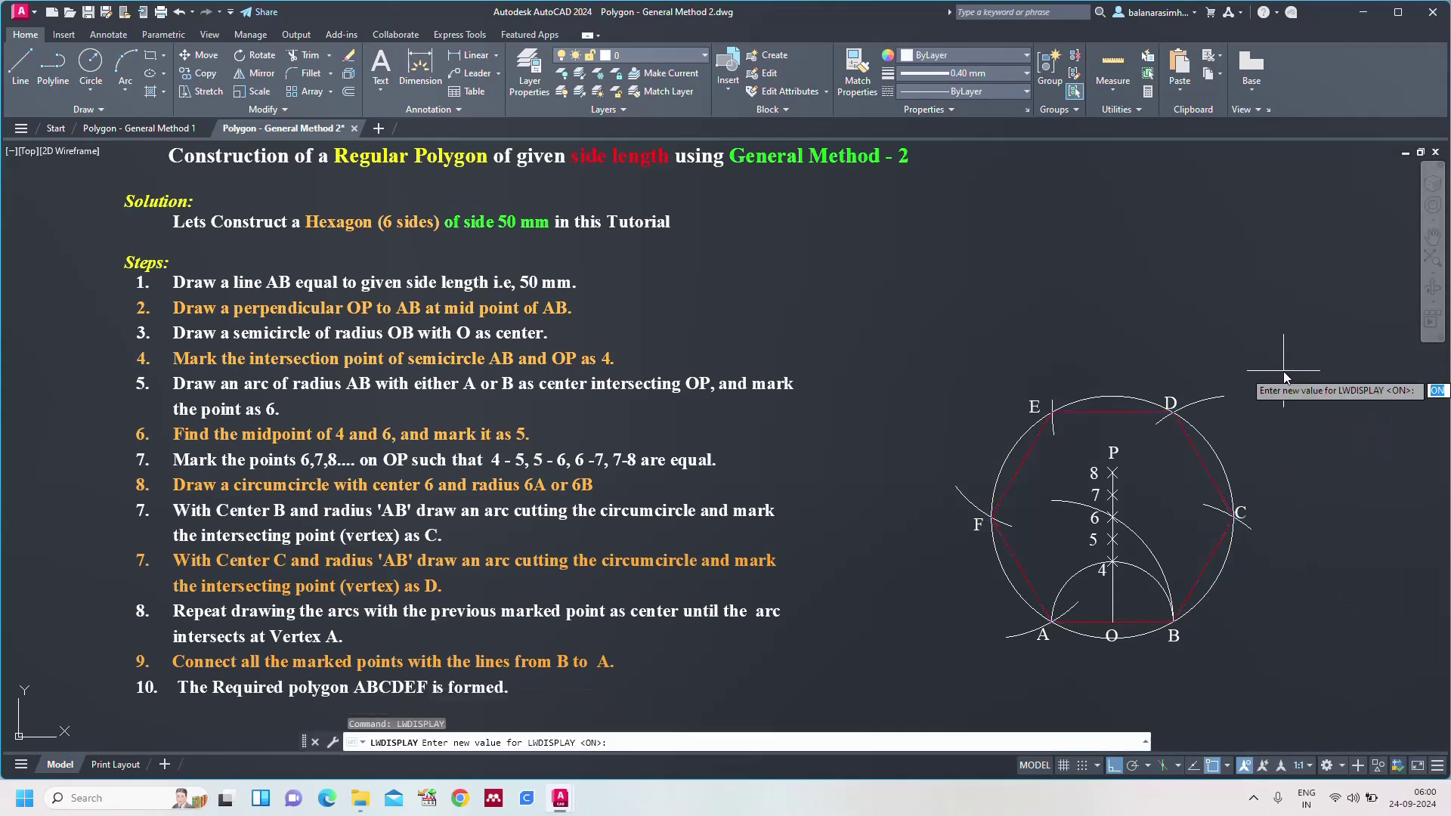
pyautogui.press('Return')
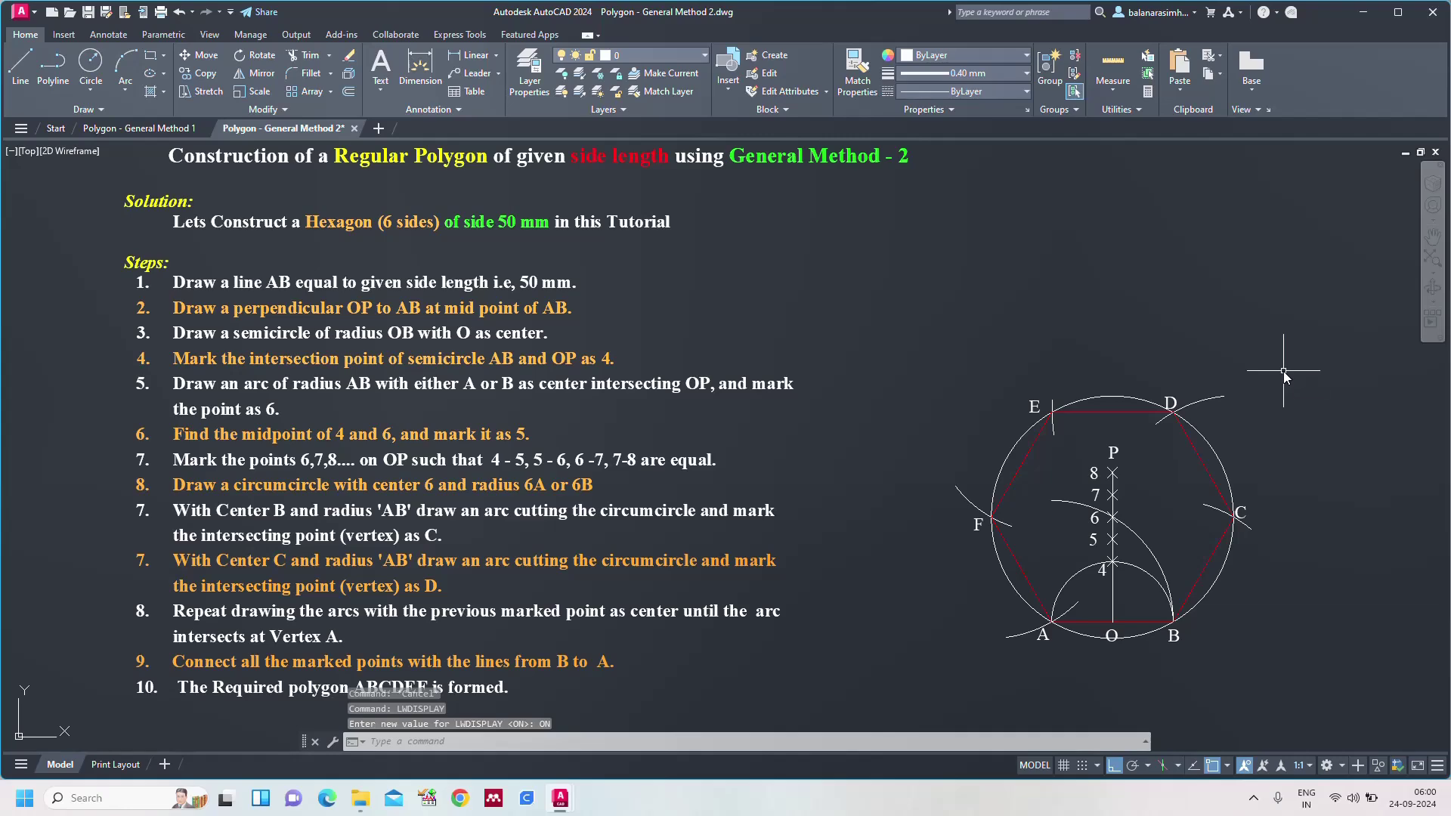
pyautogui.scroll(5, 1283, 370)
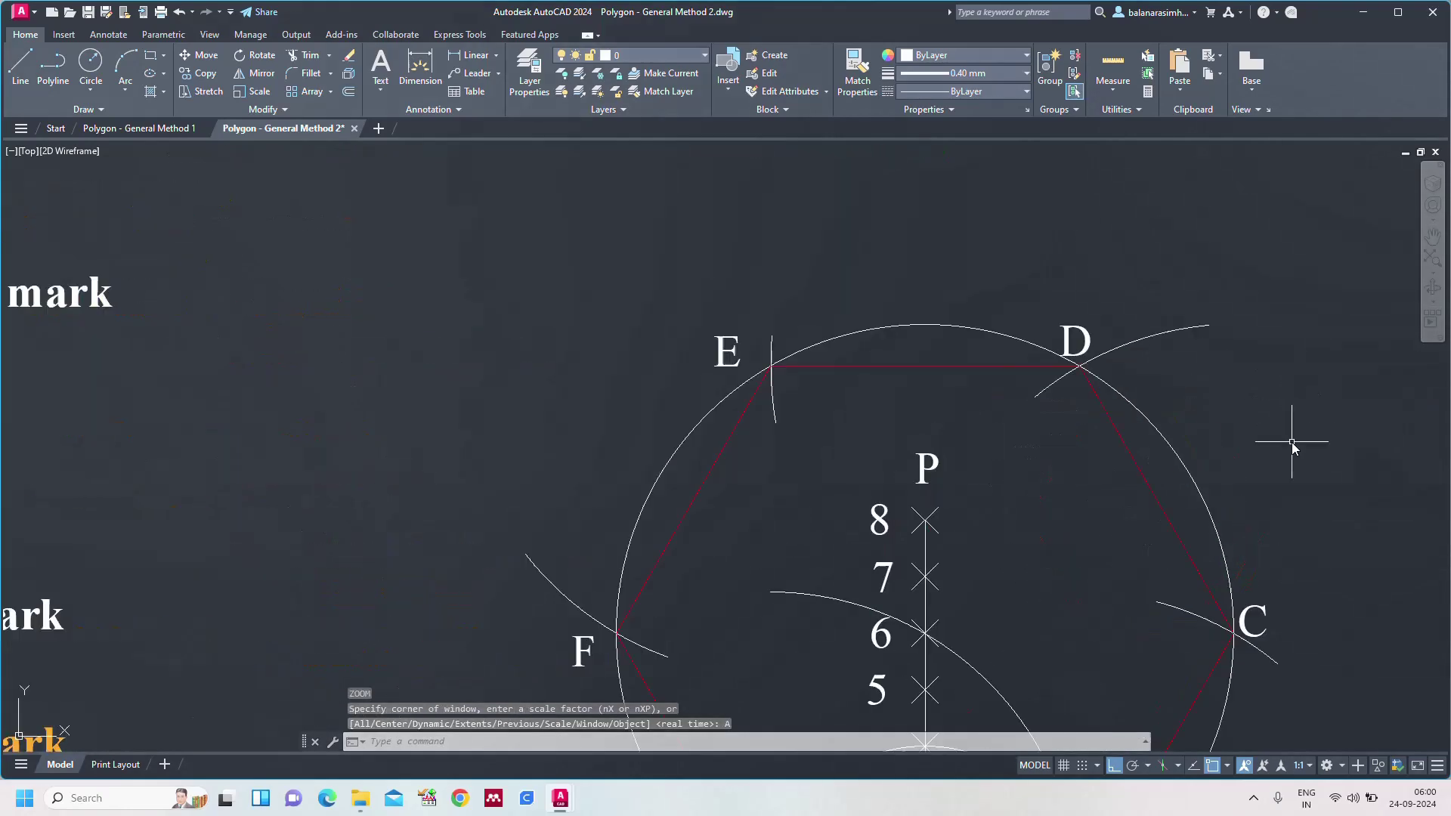
pyautogui.scroll(-3, 1291, 443)
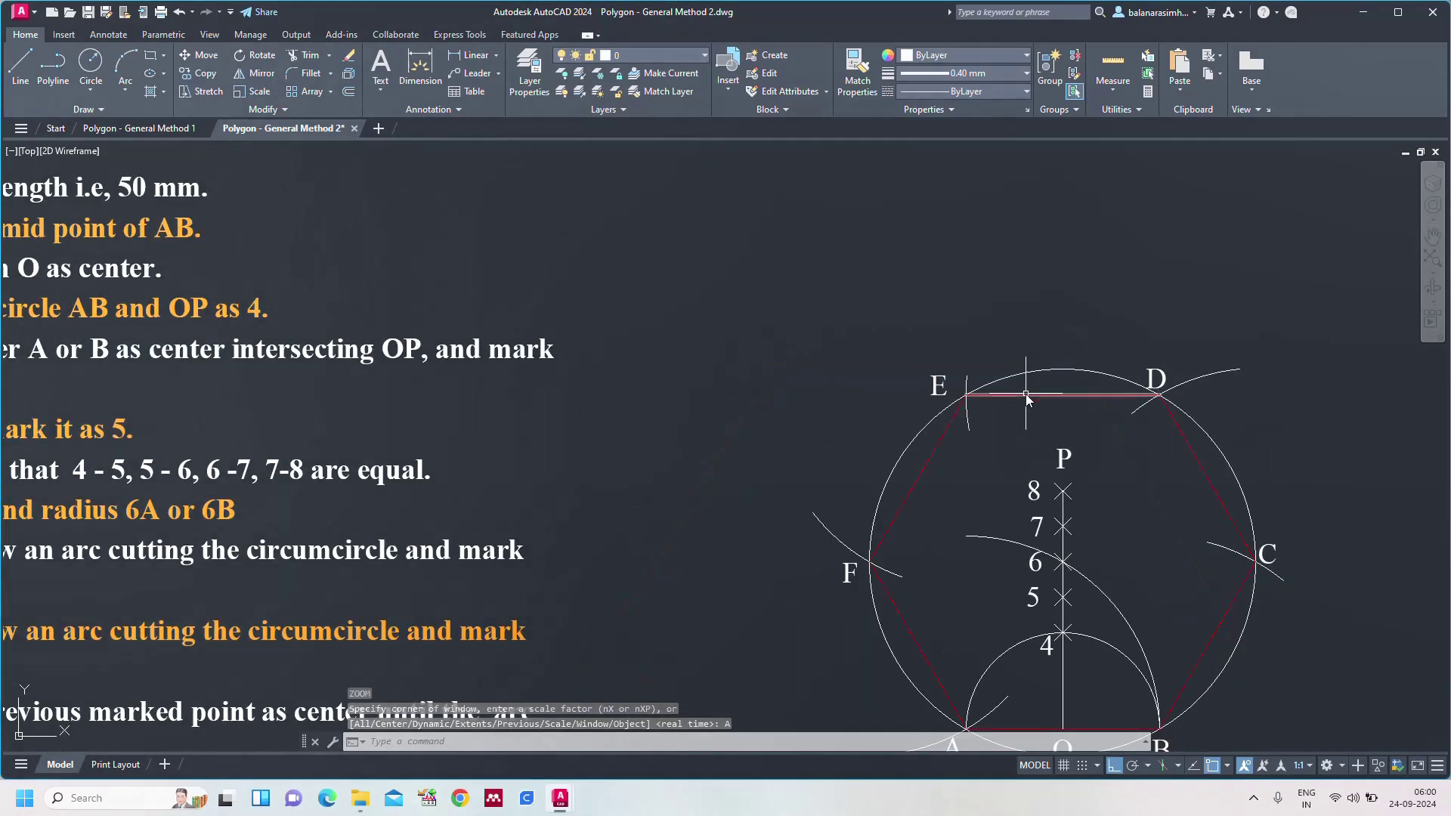